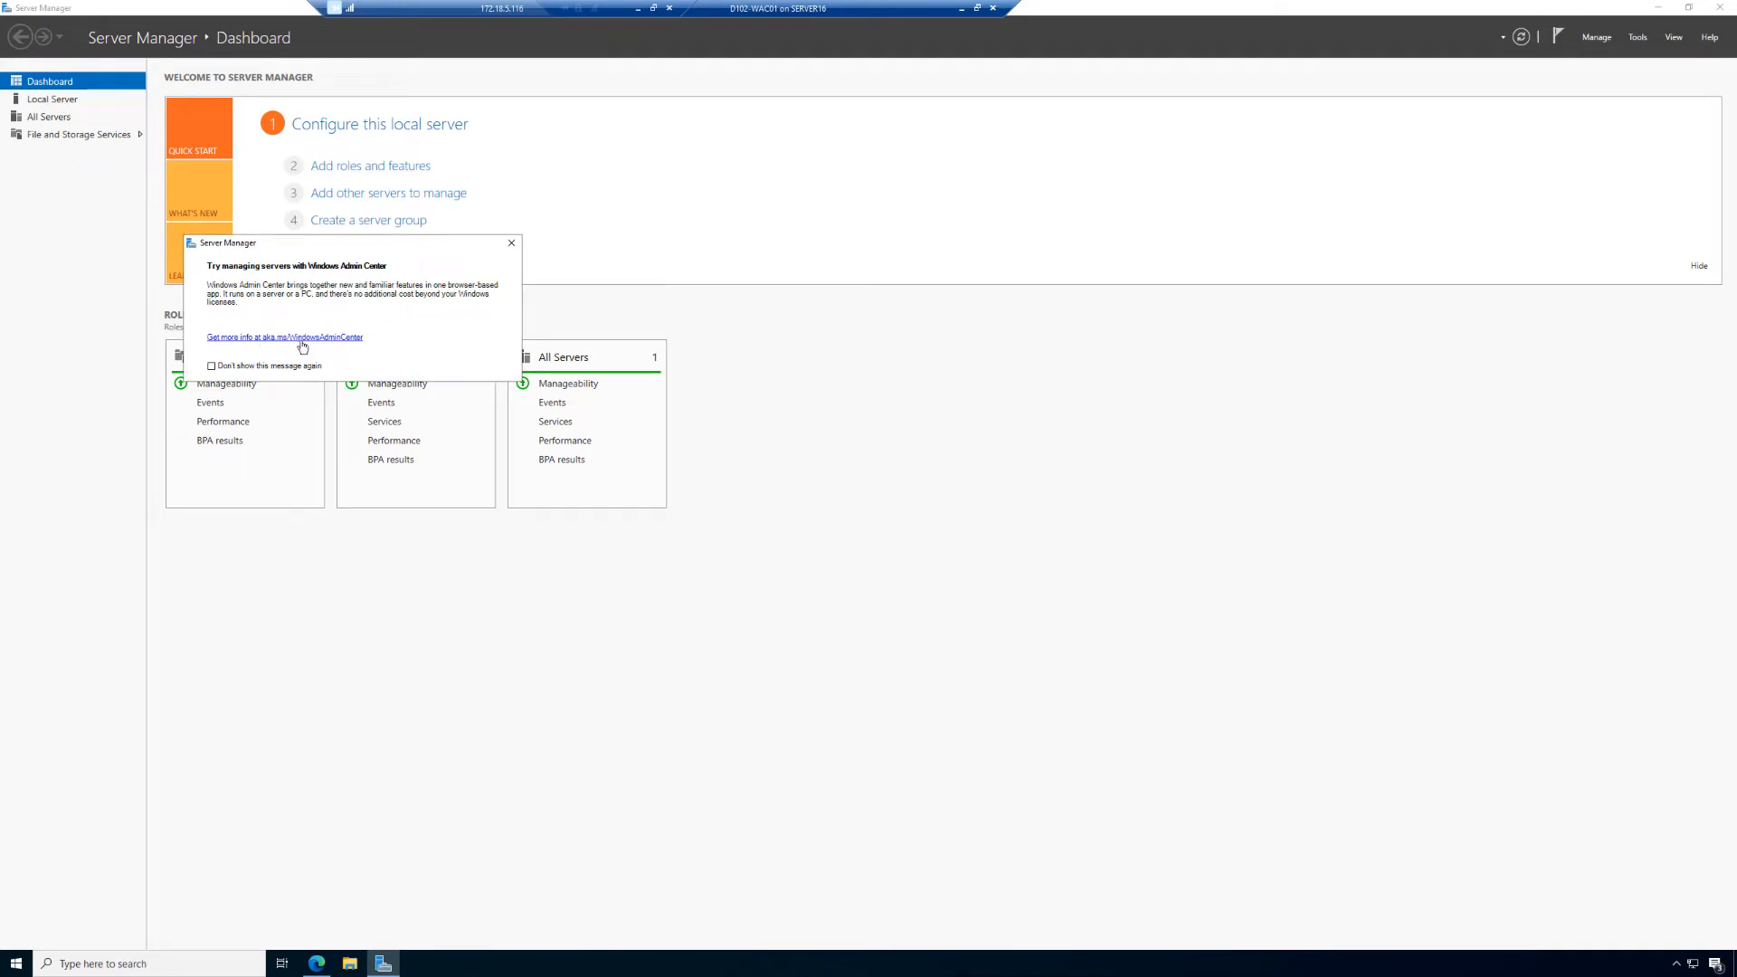
Open the Windows Admin Center information page linked in the Server Manager message, and minimize the browser after viewing it
{"action": "left_click", "coordinate": [577, 696]}
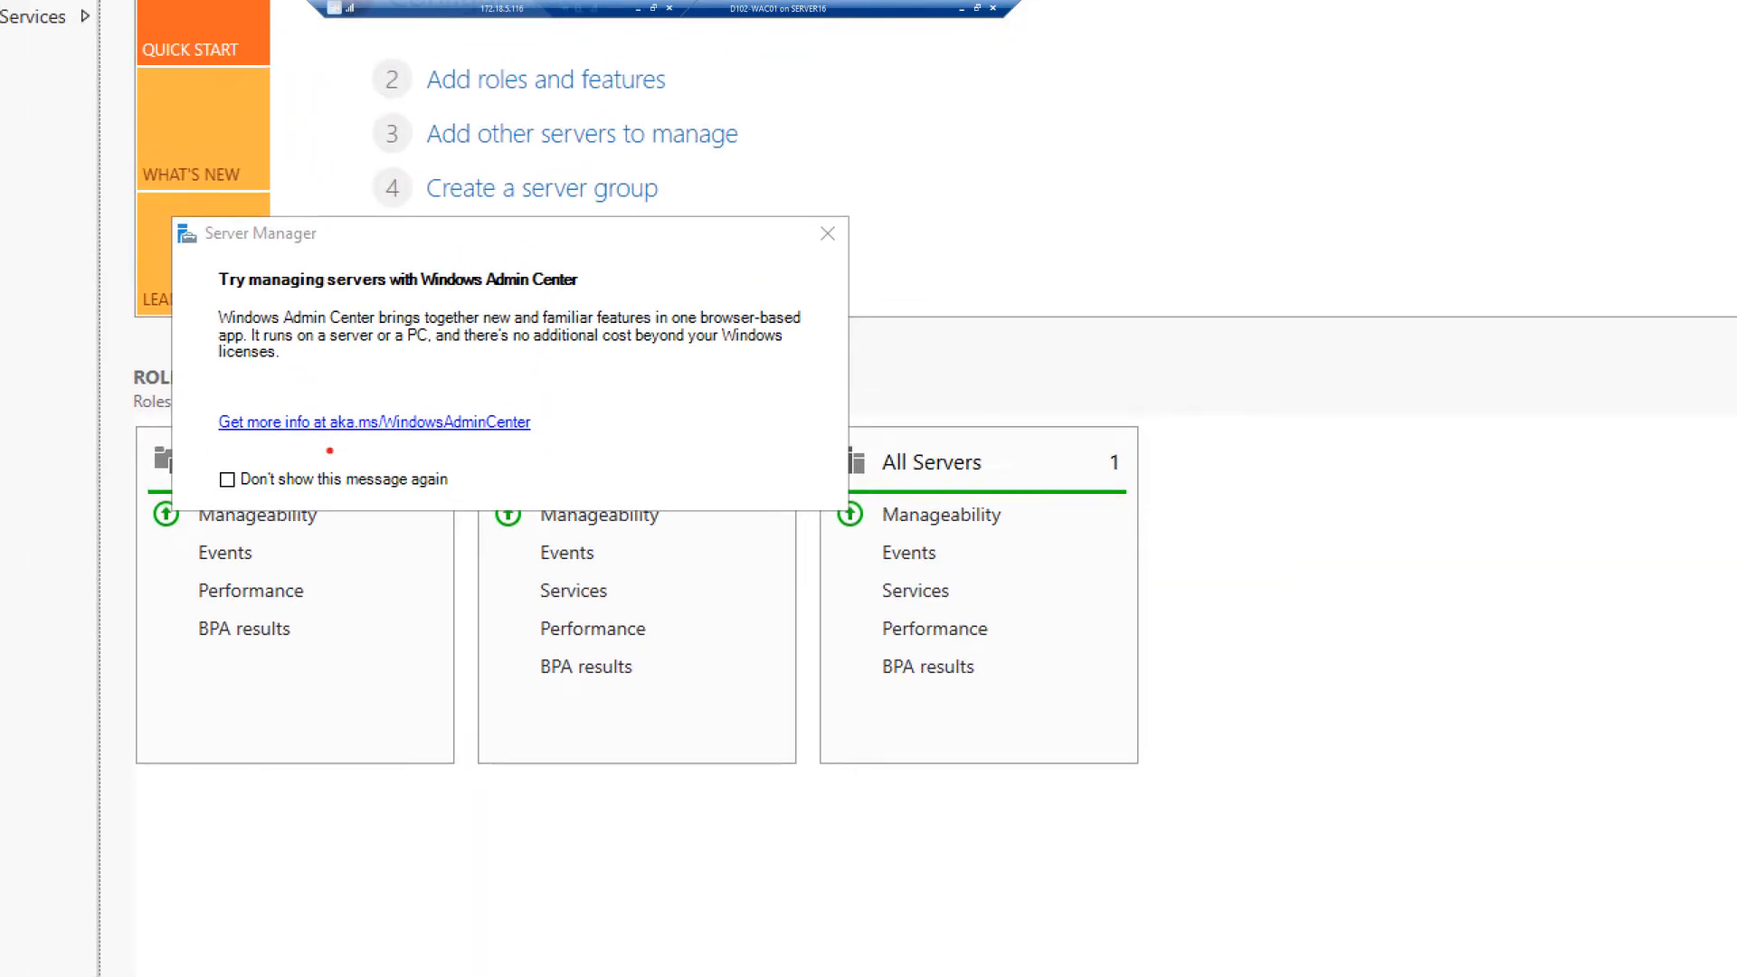
{"action": "mouse_move", "coordinate": [326, 401]}
{"action": "left_mouse_down"}
{"action": "mouse_move", "coordinate": [403, 446]}
{"action": "mouse_move", "coordinate": [548, 446]}
{"action": "left_mouse_up"}
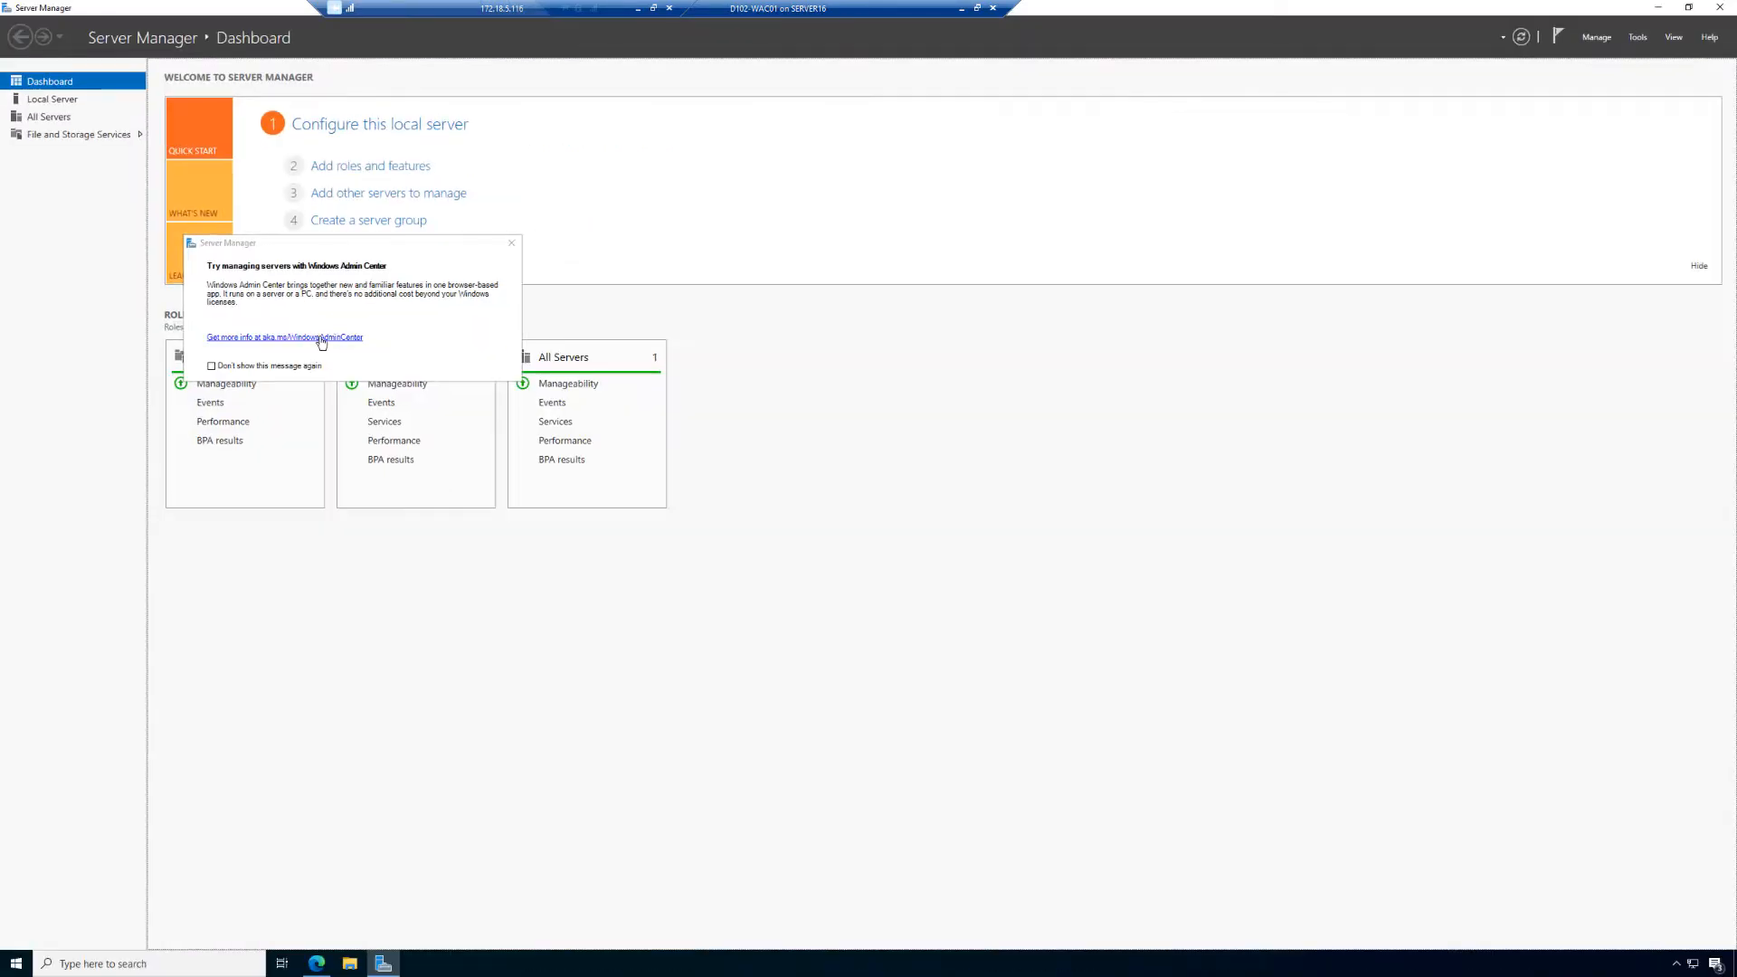
{"action": "left_click", "coordinate": [320, 338]}
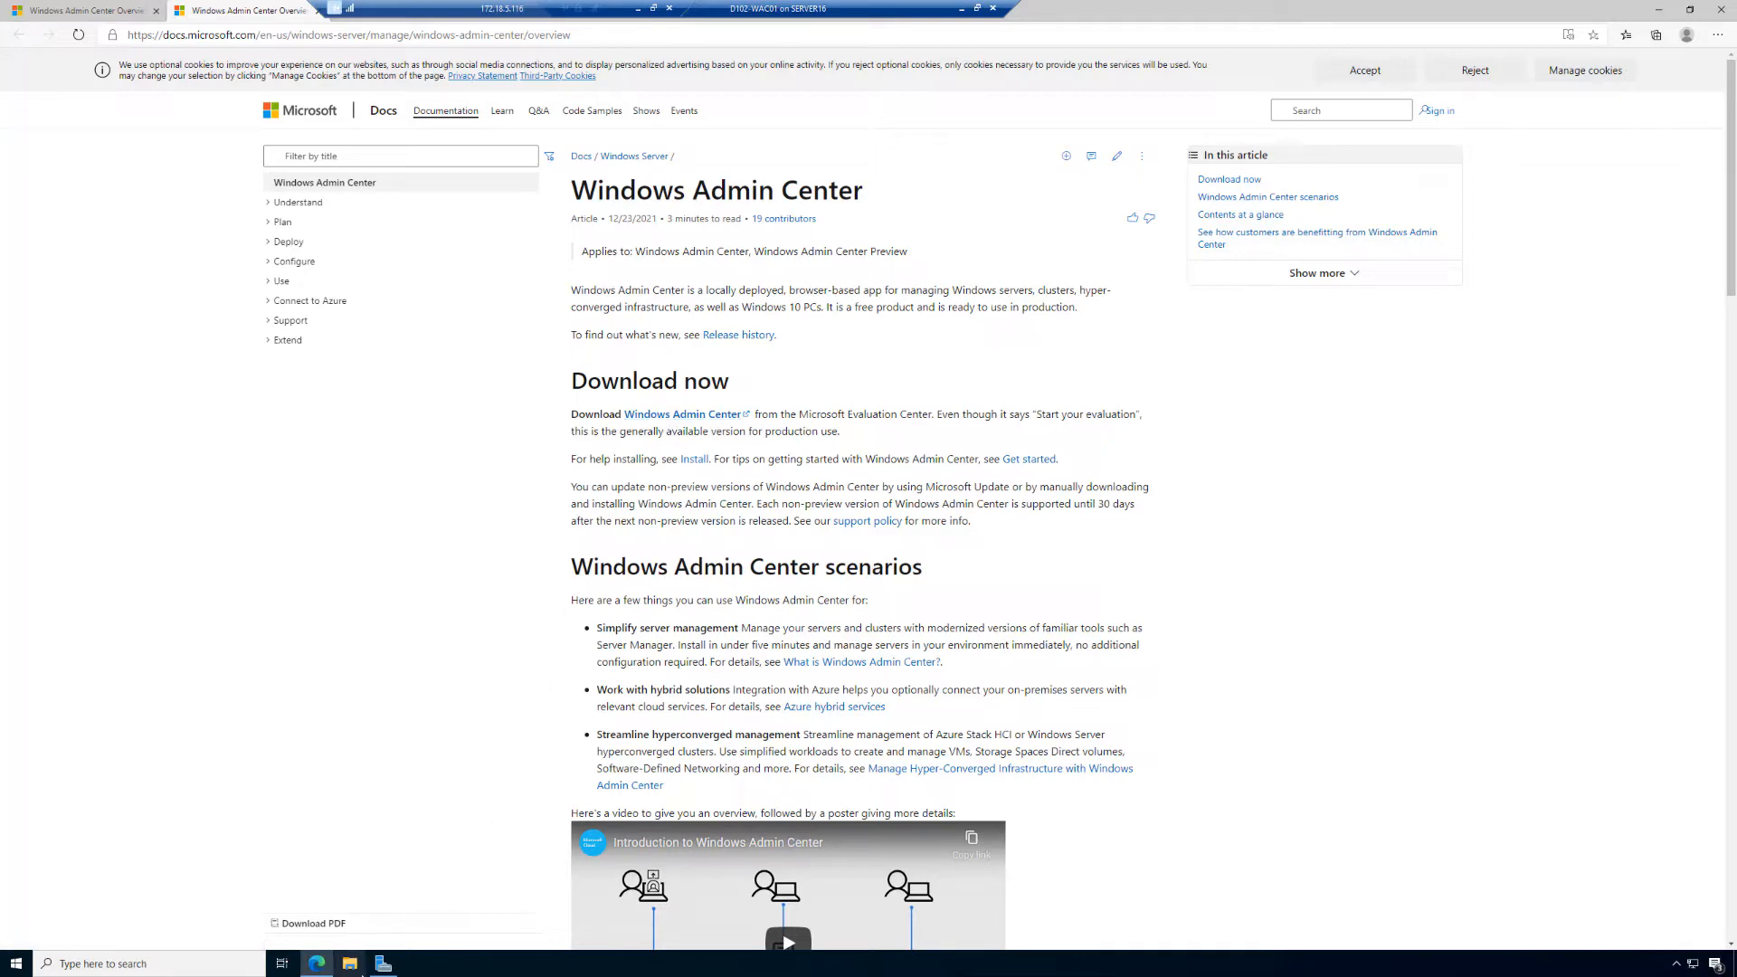
{"action": "left_click", "coordinate": [1658, 9]}
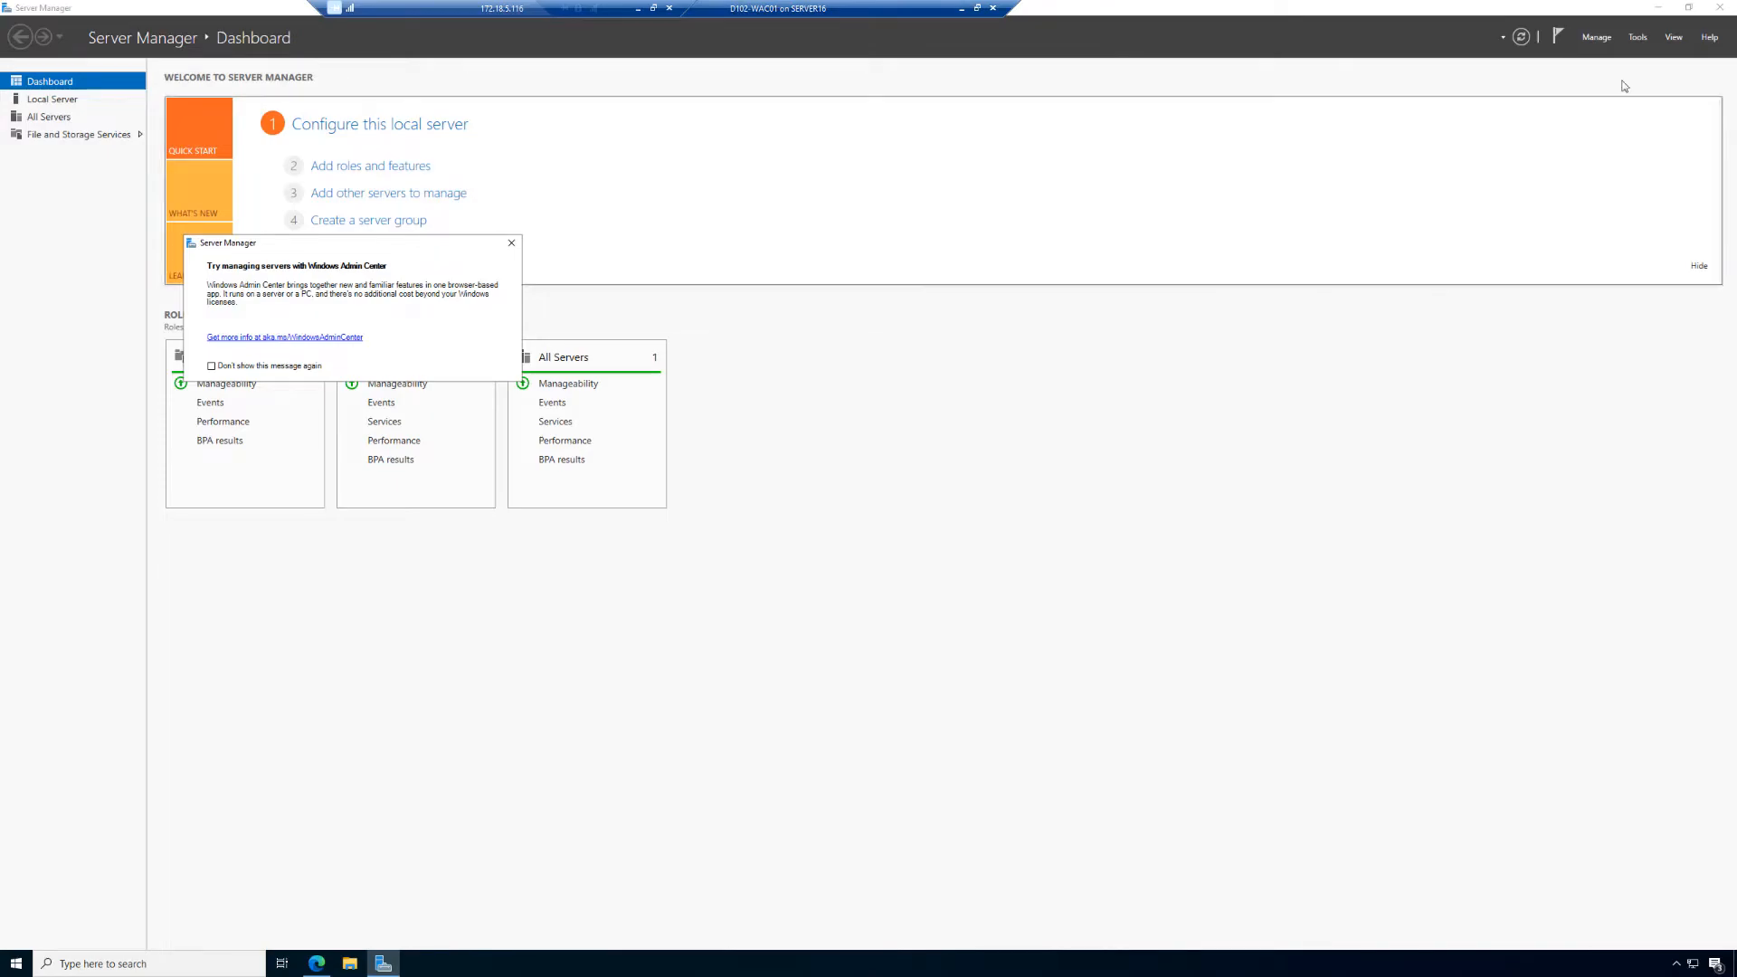
Run the WindowsAdminCenter2110 installer from the Downloads folder, with the other windows minimized
{"action": "left_click", "coordinate": [1659, 8]}
{"action": "left_click", "coordinate": [1657, 8]}
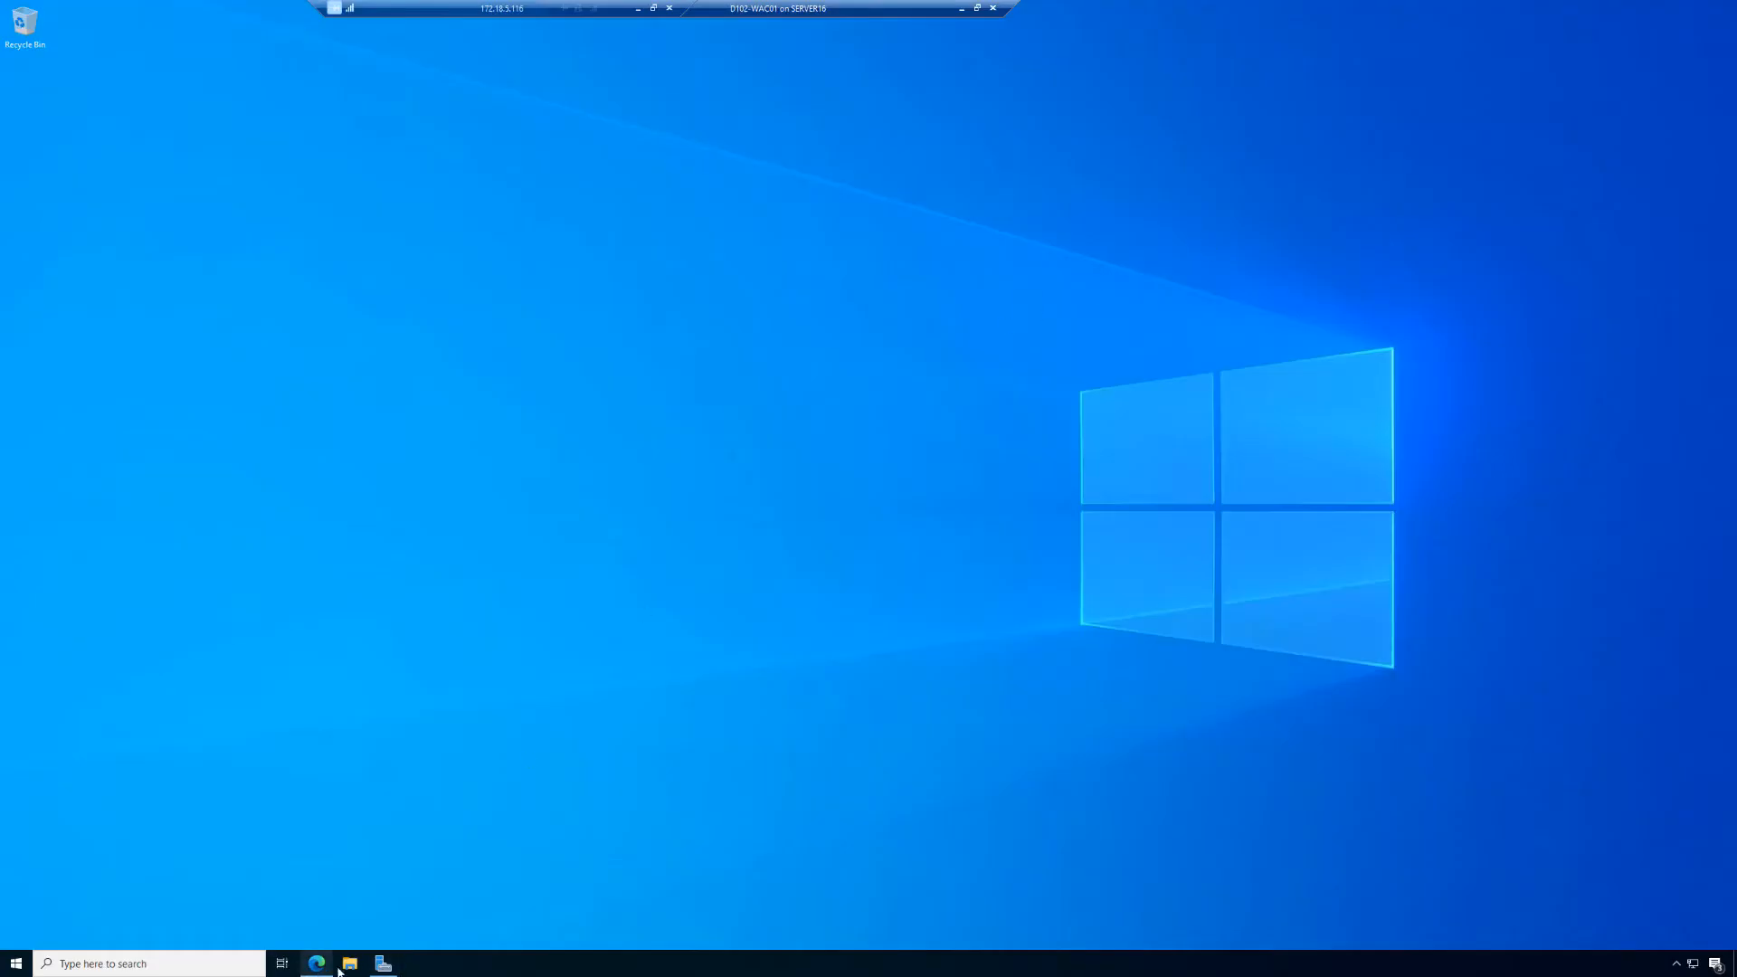
{"action": "key", "text": "super+e"}
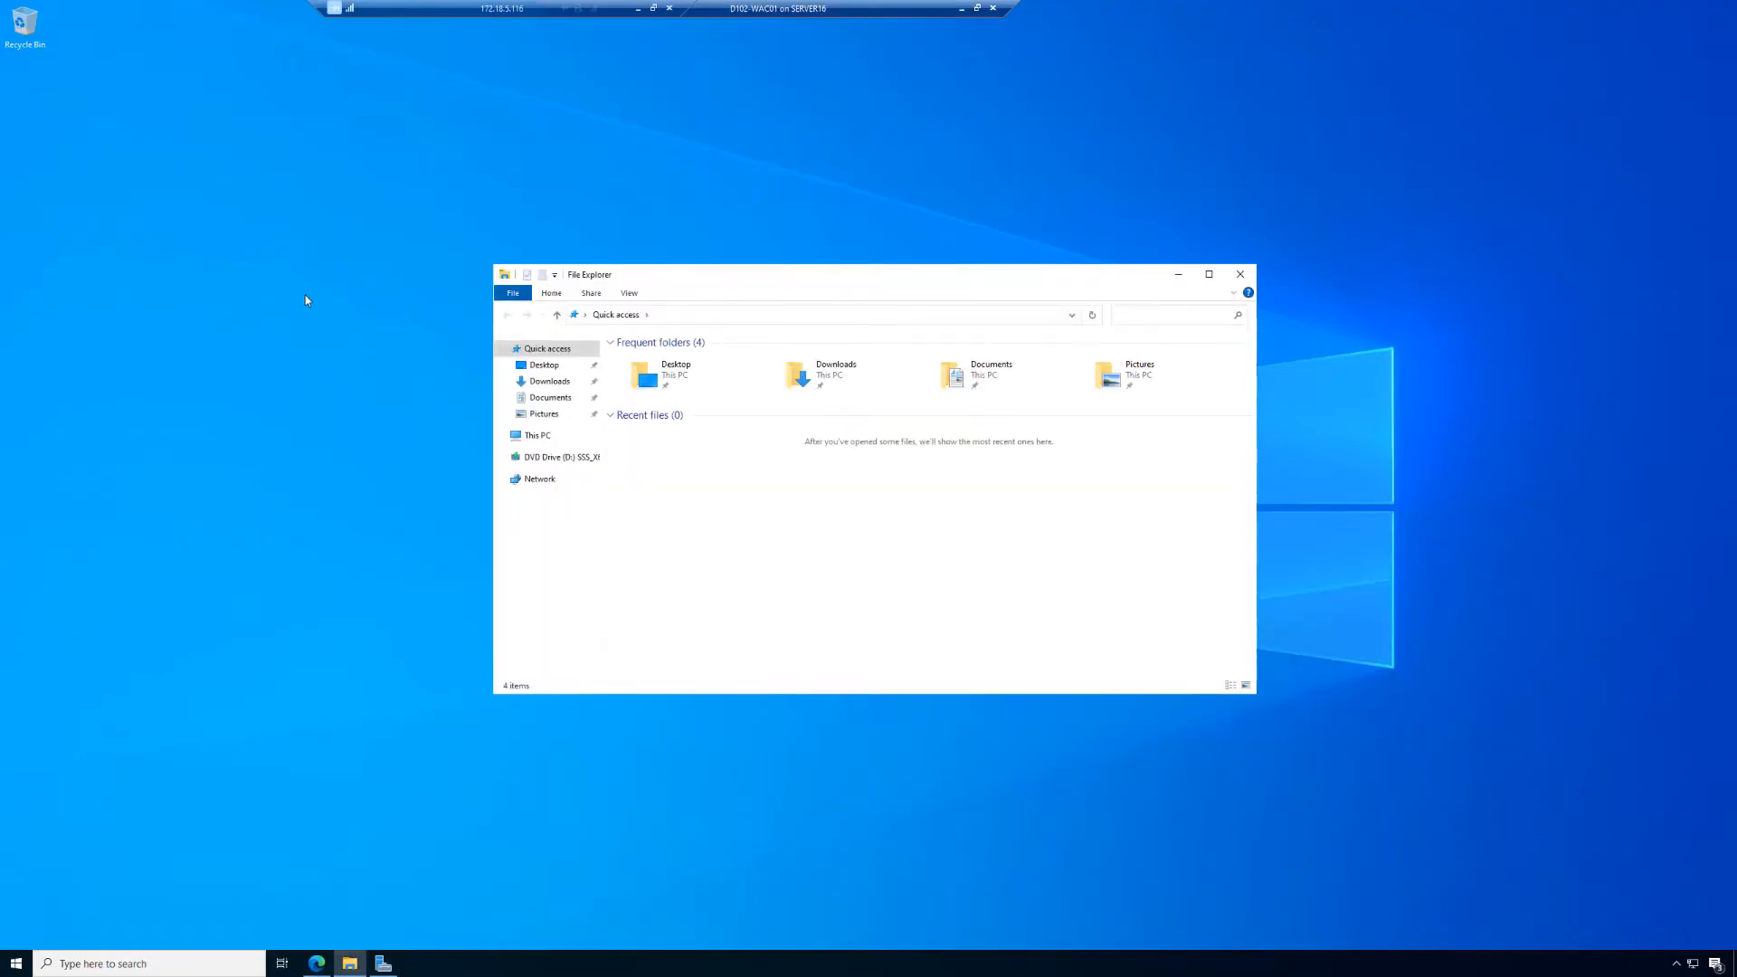
{"action": "left_click", "coordinate": [543, 382]}
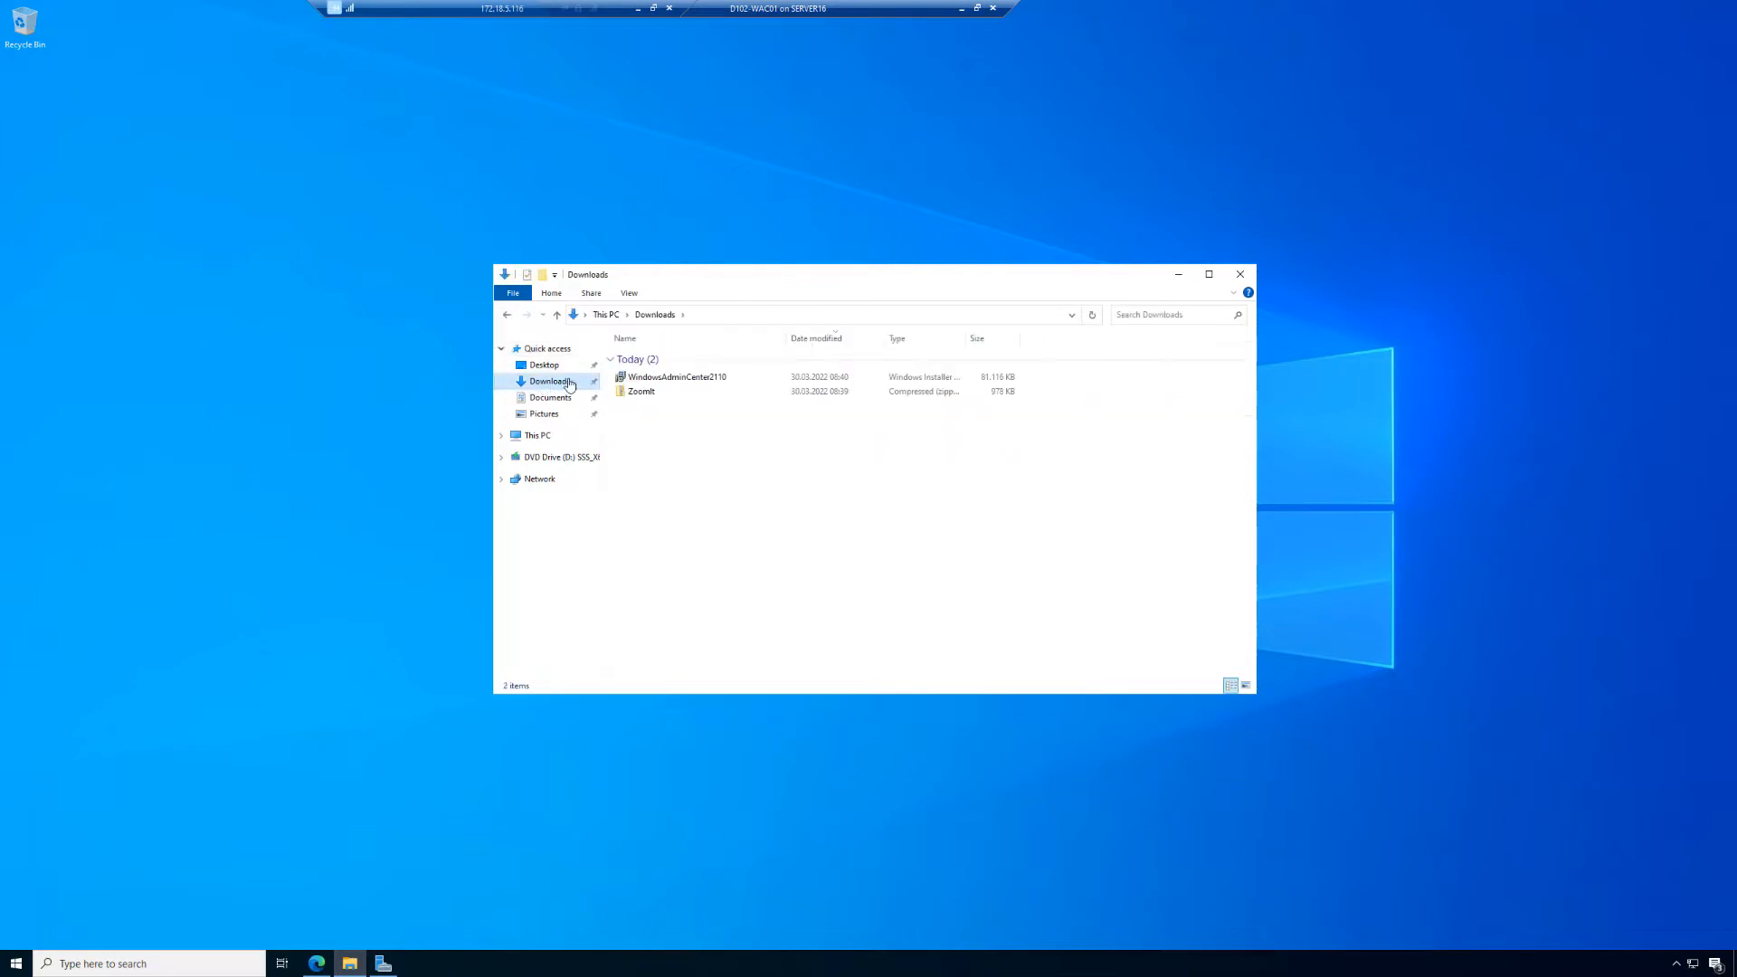
{"action": "left_click", "coordinate": [692, 380]}
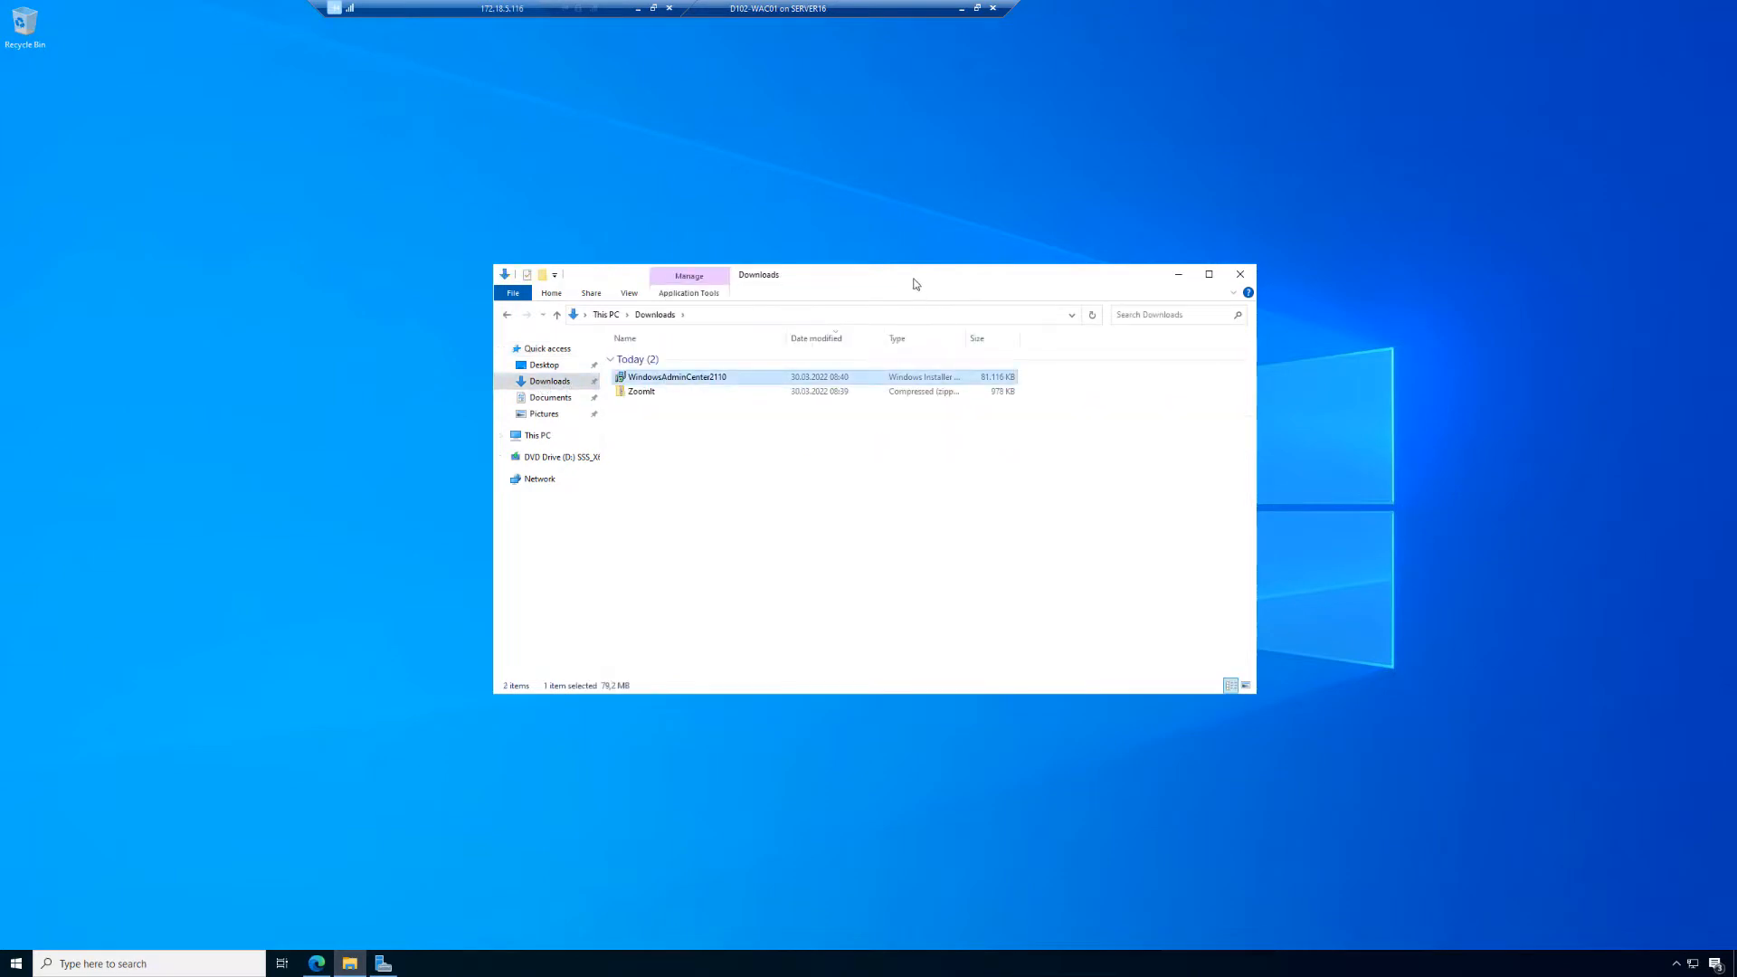
{"action": "left_click_drag", "start_coordinate": [912, 282], "coordinate": [568, 196]}
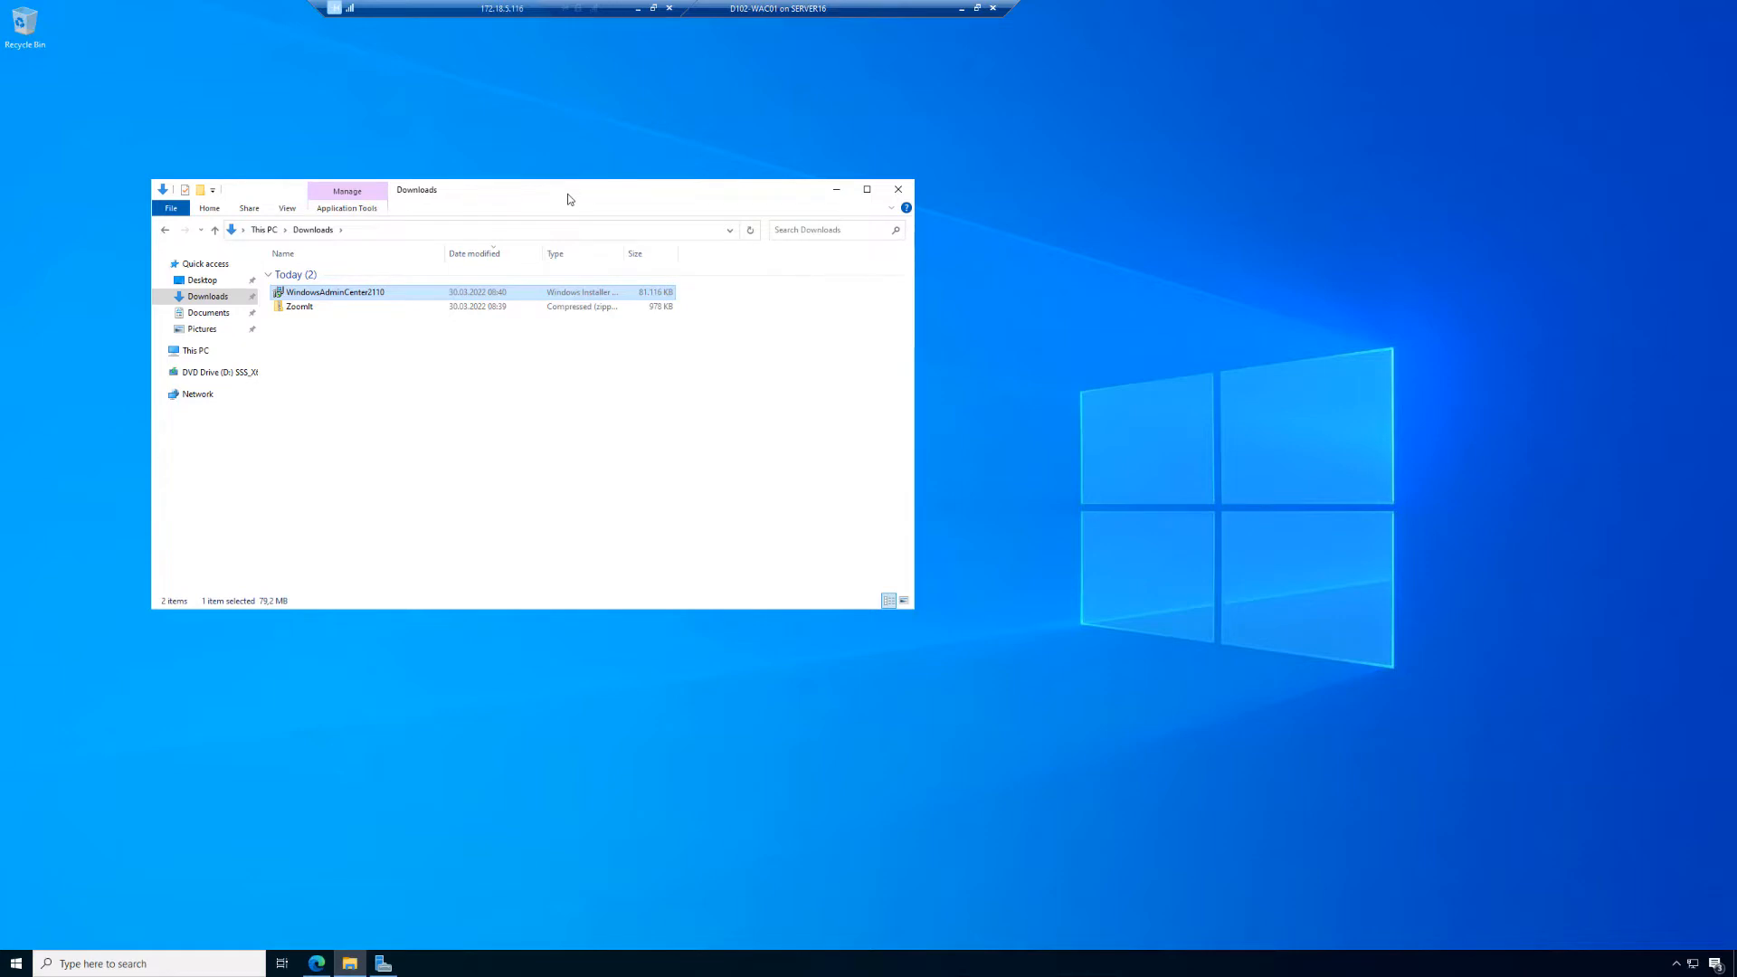
{"action": "double_click", "coordinate": [359, 294]}
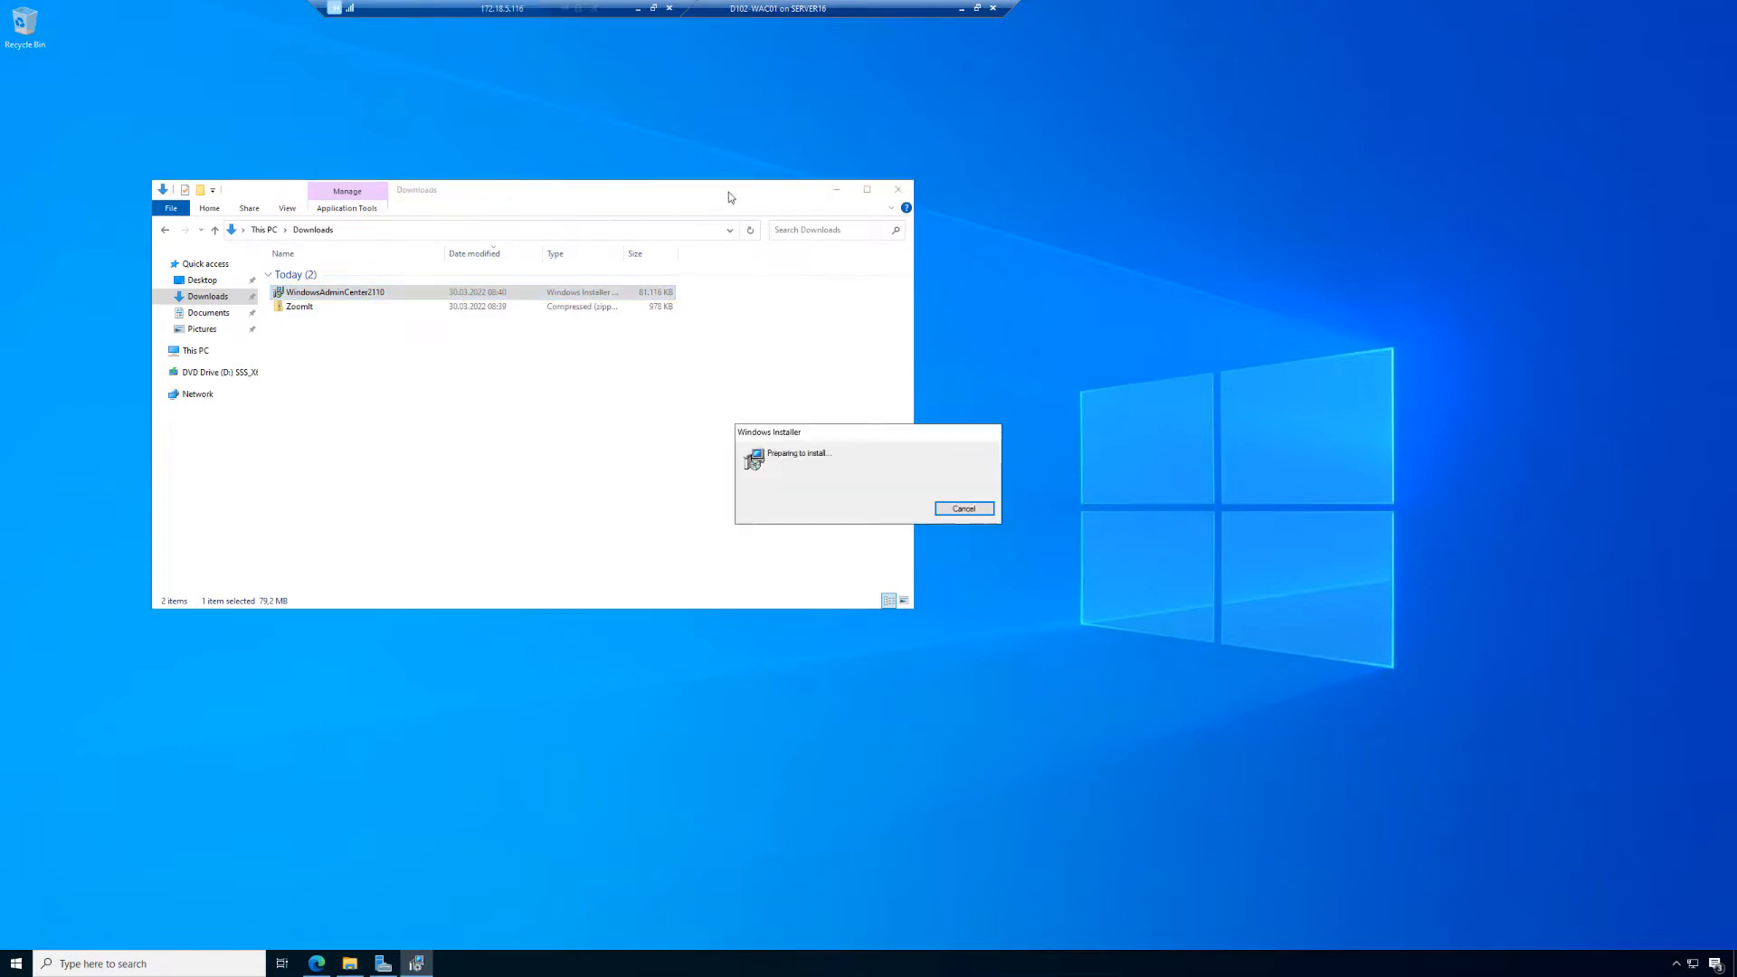
{"action": "left_click", "coordinate": [833, 191]}
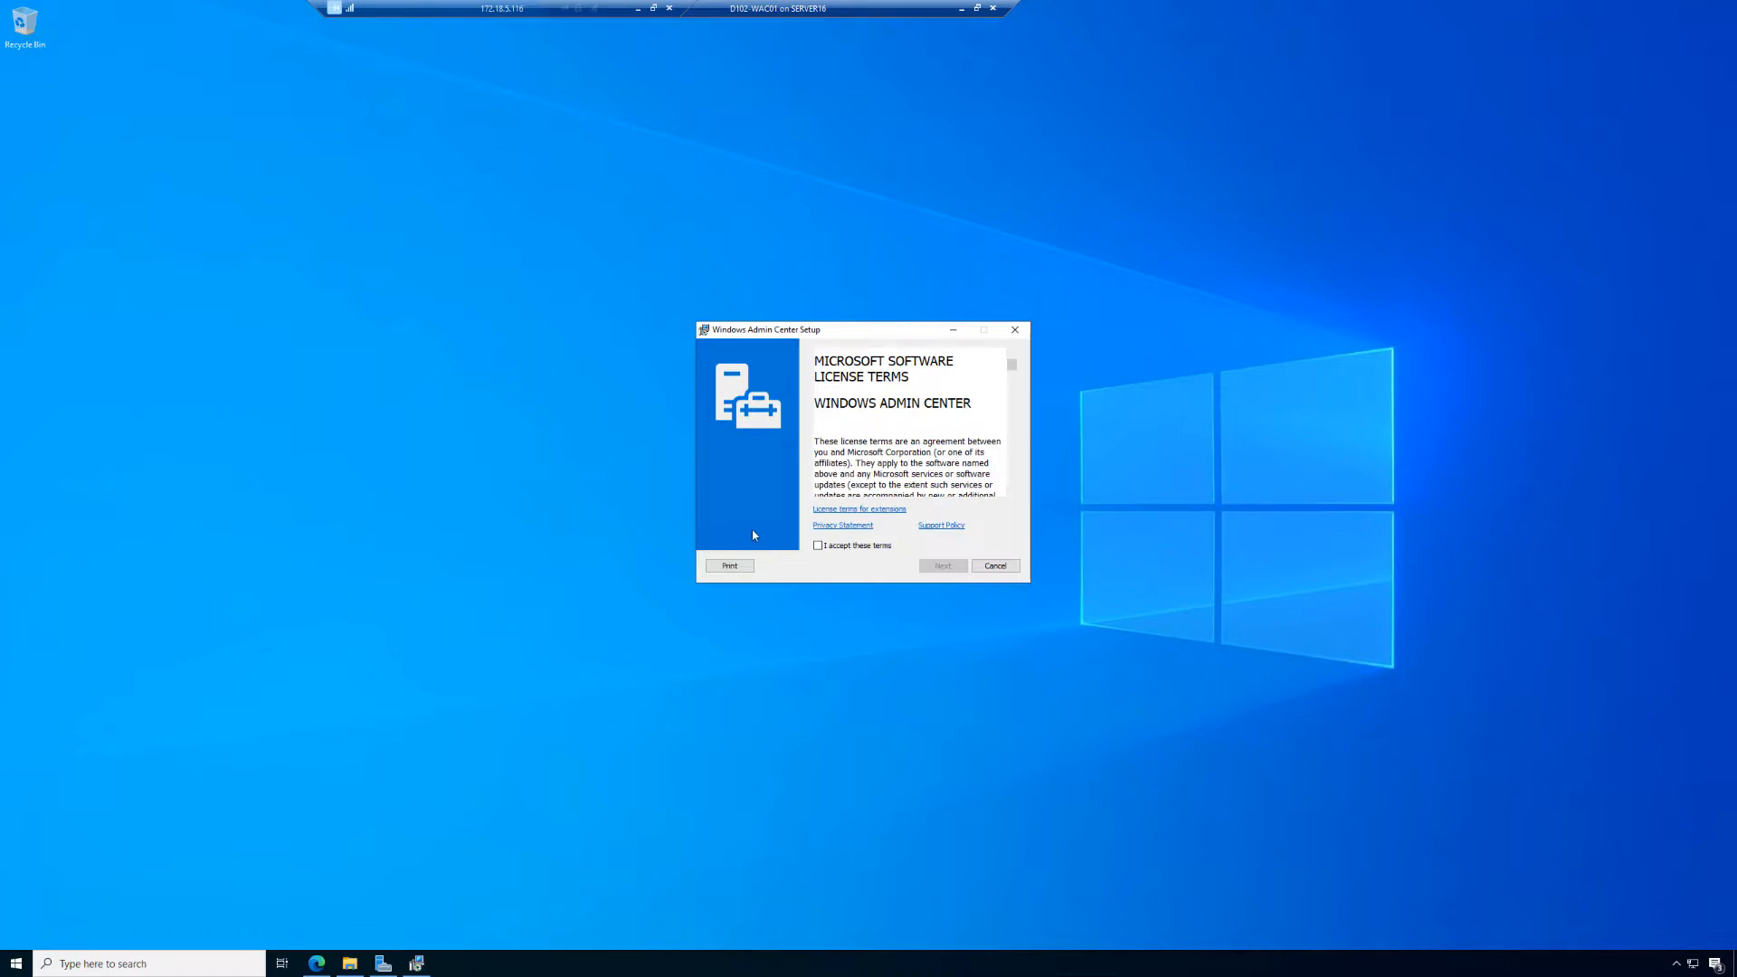
Accept the Windows Admin Center license terms and choose to send required and optional diagnostic data
{"action": "left_click", "coordinate": [837, 546]}
{"action": "left_click", "coordinate": [944, 566]}
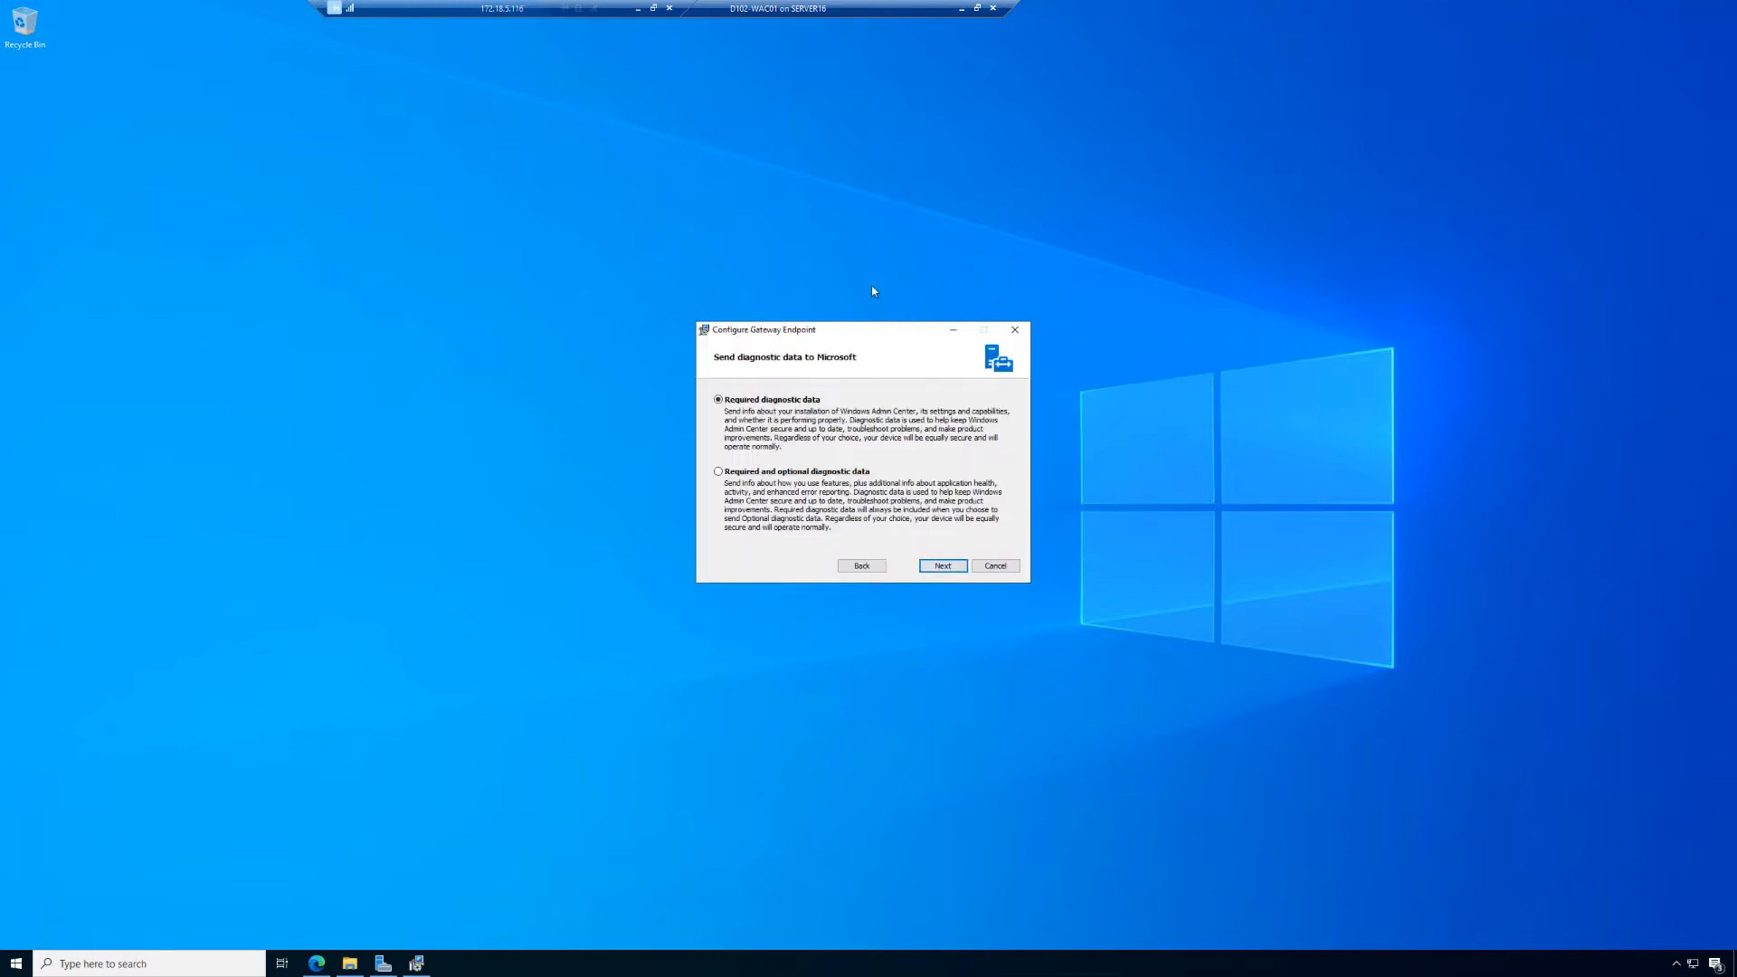
{"action": "left_click", "coordinate": [770, 473]}
{"action": "left_click", "coordinate": [943, 567]}
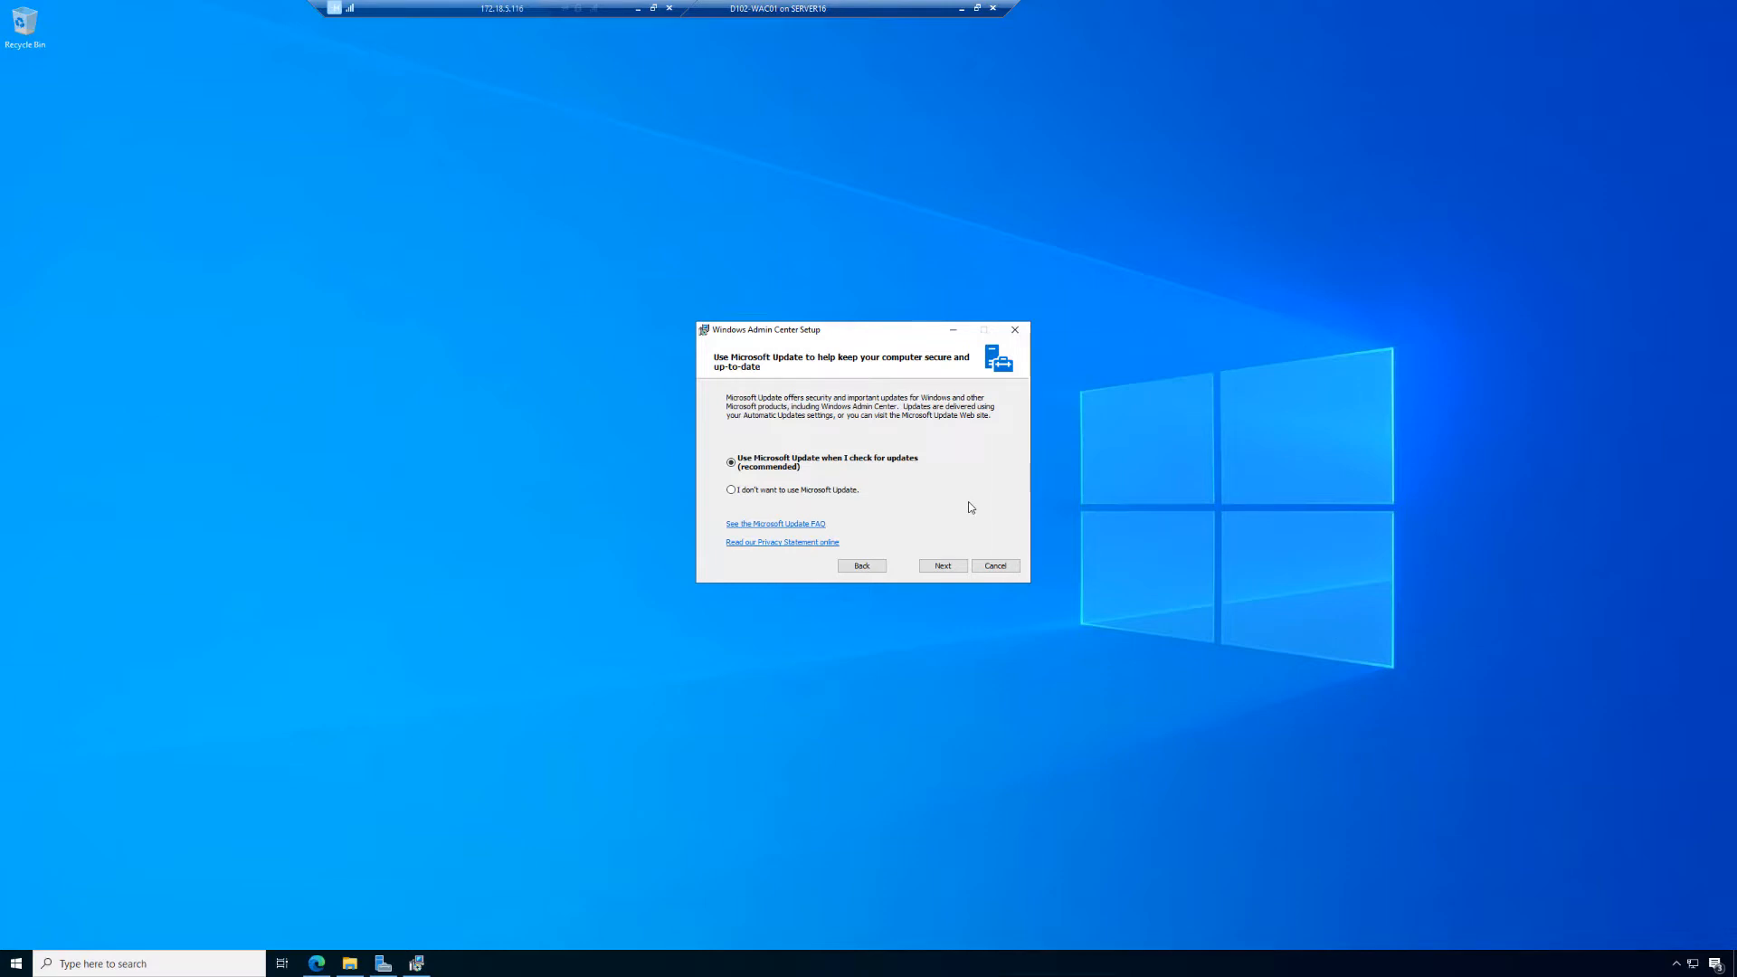
Continue the setup with Microsoft Update in use and the default trusted hosts, WinRM and automatic update options
{"action": "left_click", "coordinate": [941, 567]}
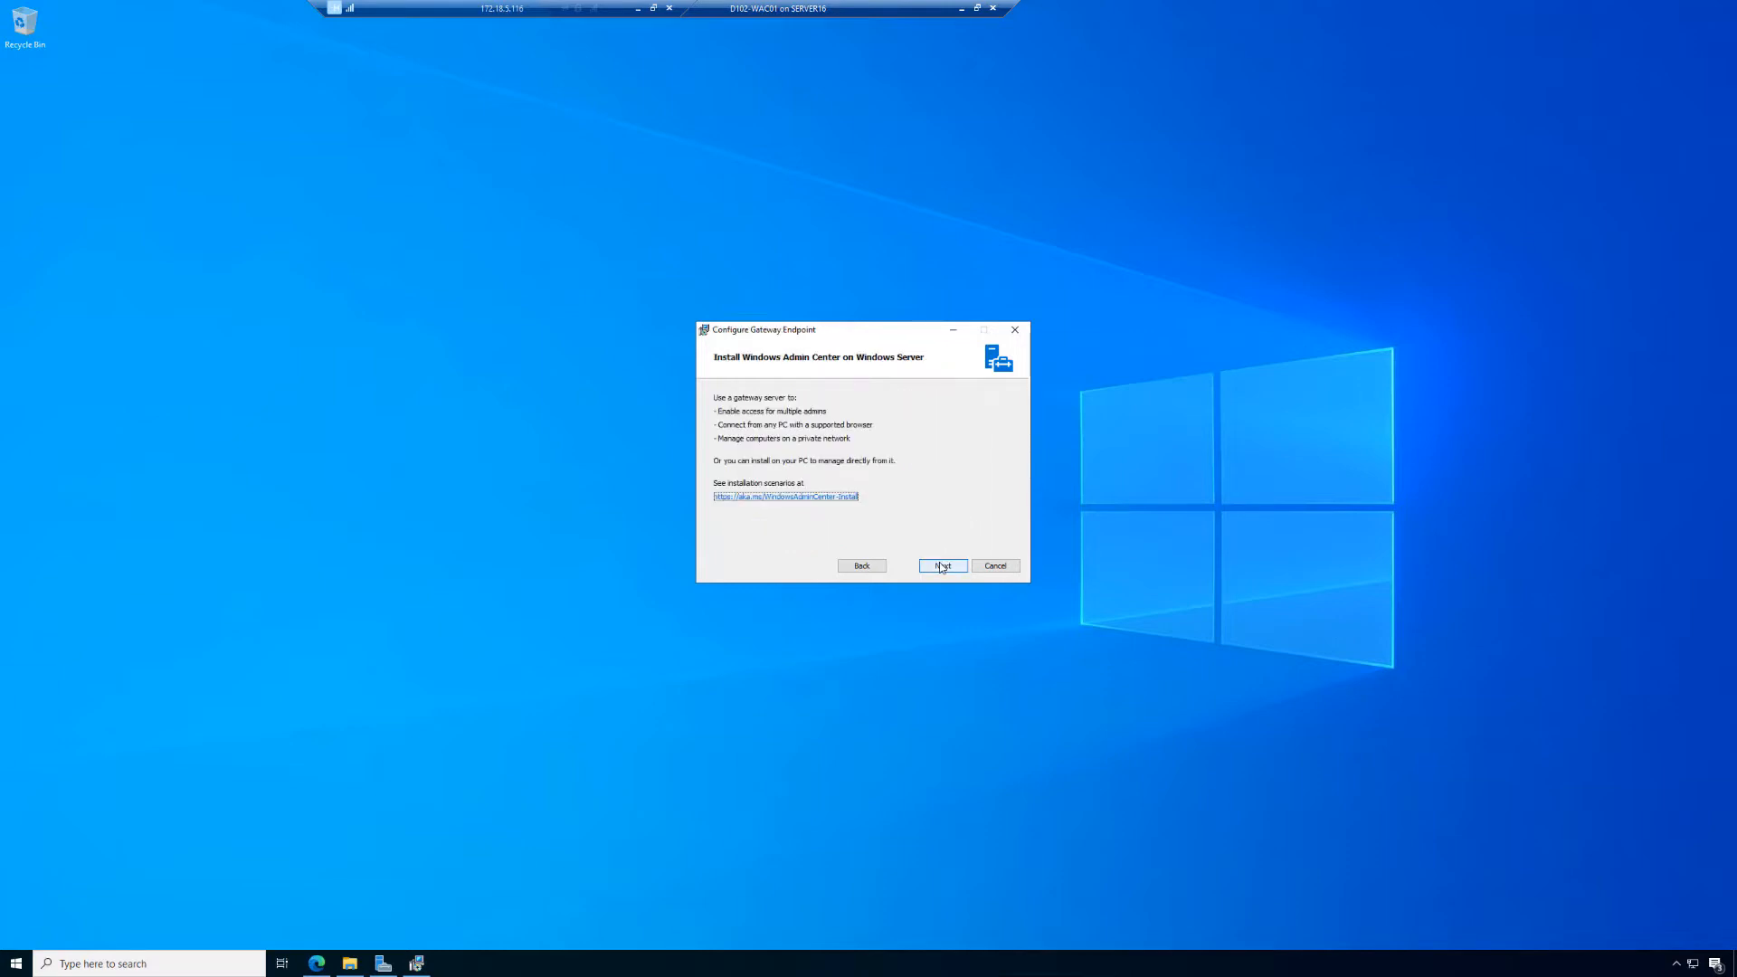
{"action": "left_click", "coordinate": [925, 842]}
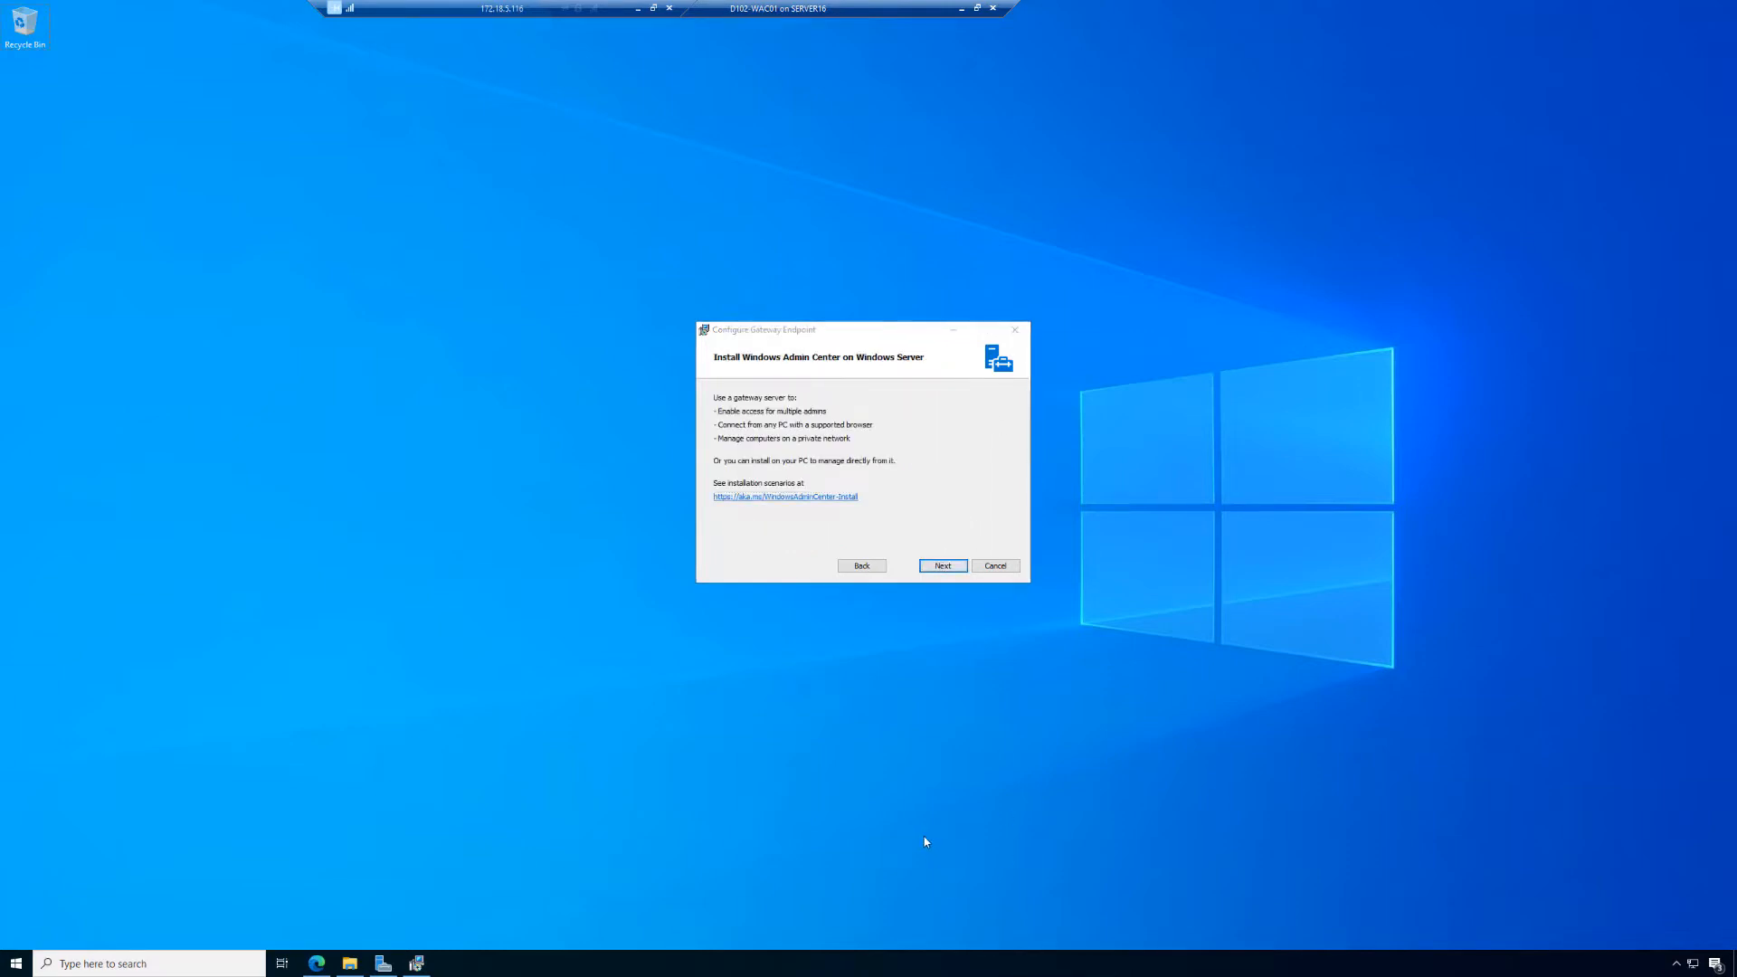
{"action": "key", "text": "ctrl+1"}
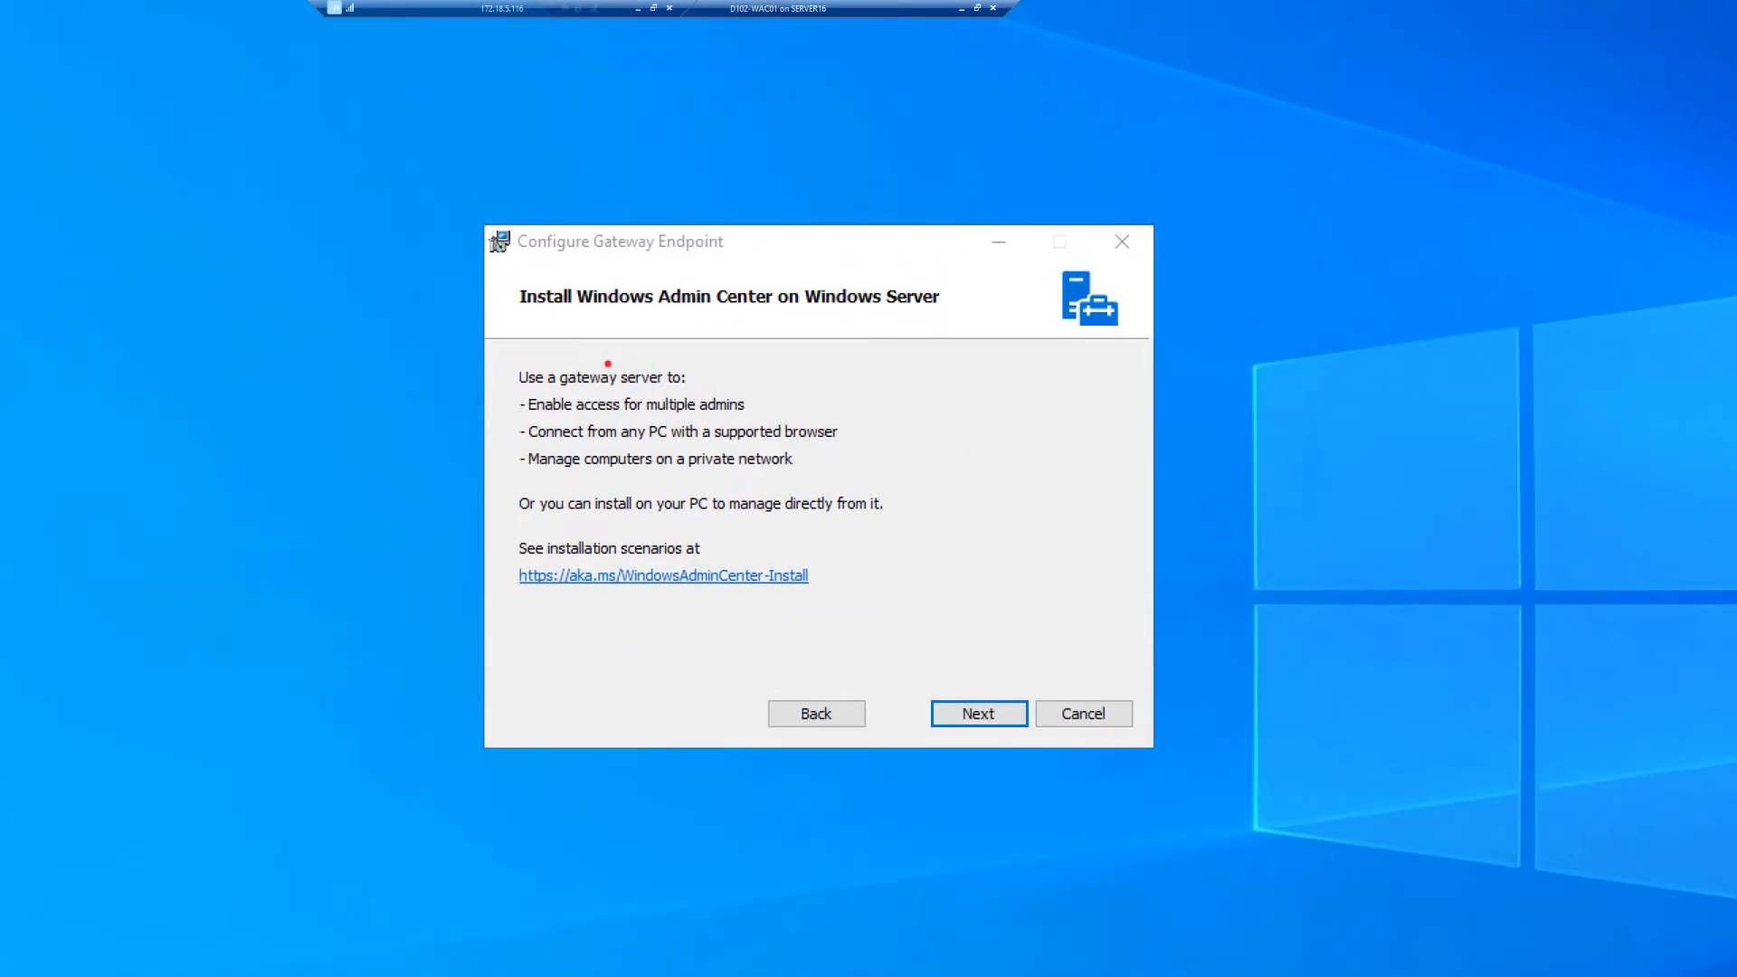
{"action": "mouse_move", "coordinate": [492, 352]}
{"action": "left_mouse_down"}
{"action": "mouse_move", "coordinate": [892, 602]}
{"action": "mouse_move", "coordinate": [970, 609]}
{"action": "left_mouse_up"}
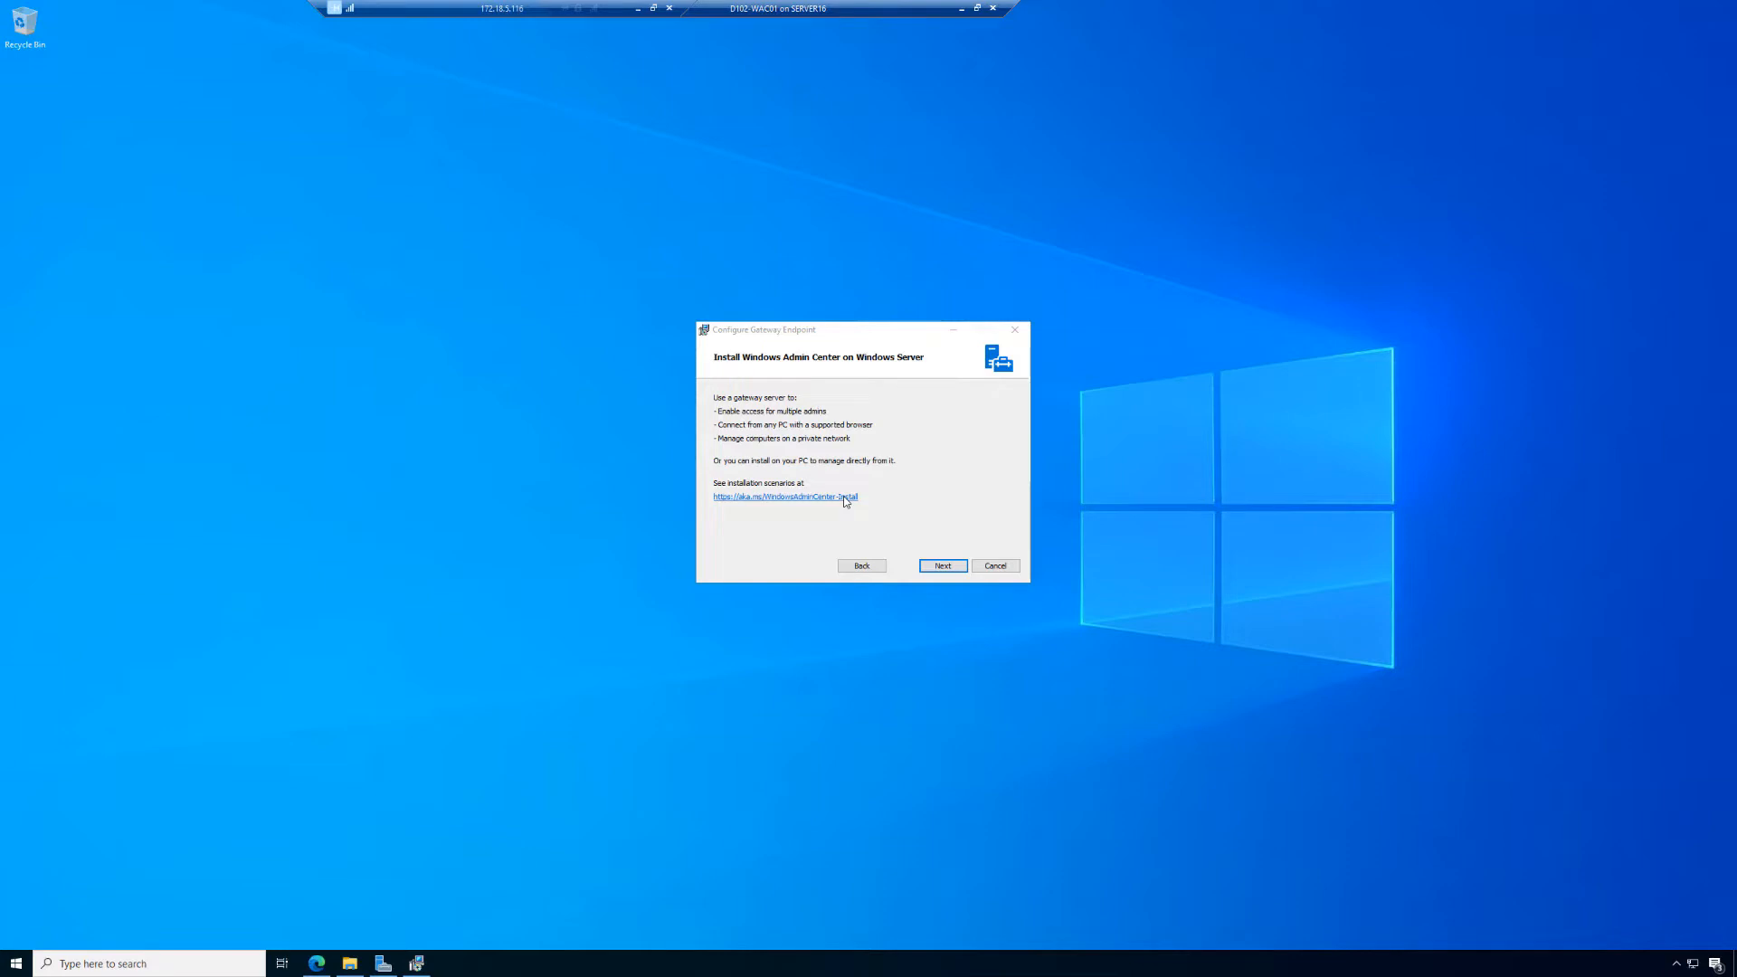
{"action": "left_click", "coordinate": [947, 568]}
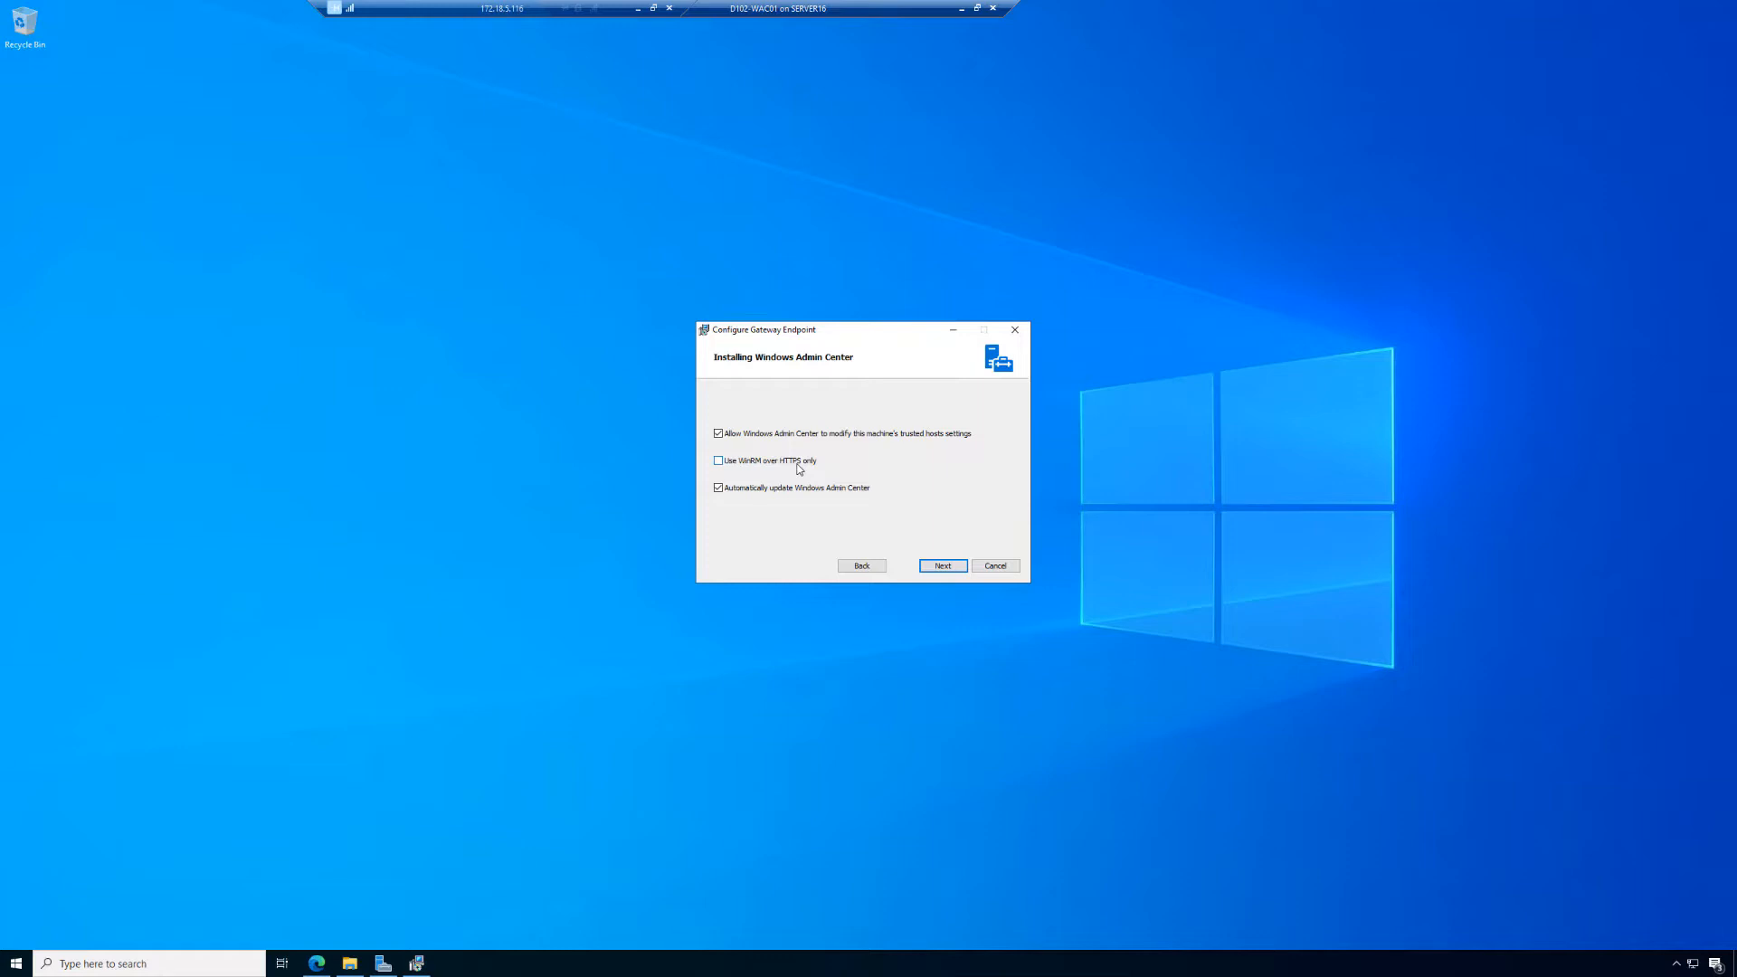
{"action": "left_click", "coordinate": [953, 570]}
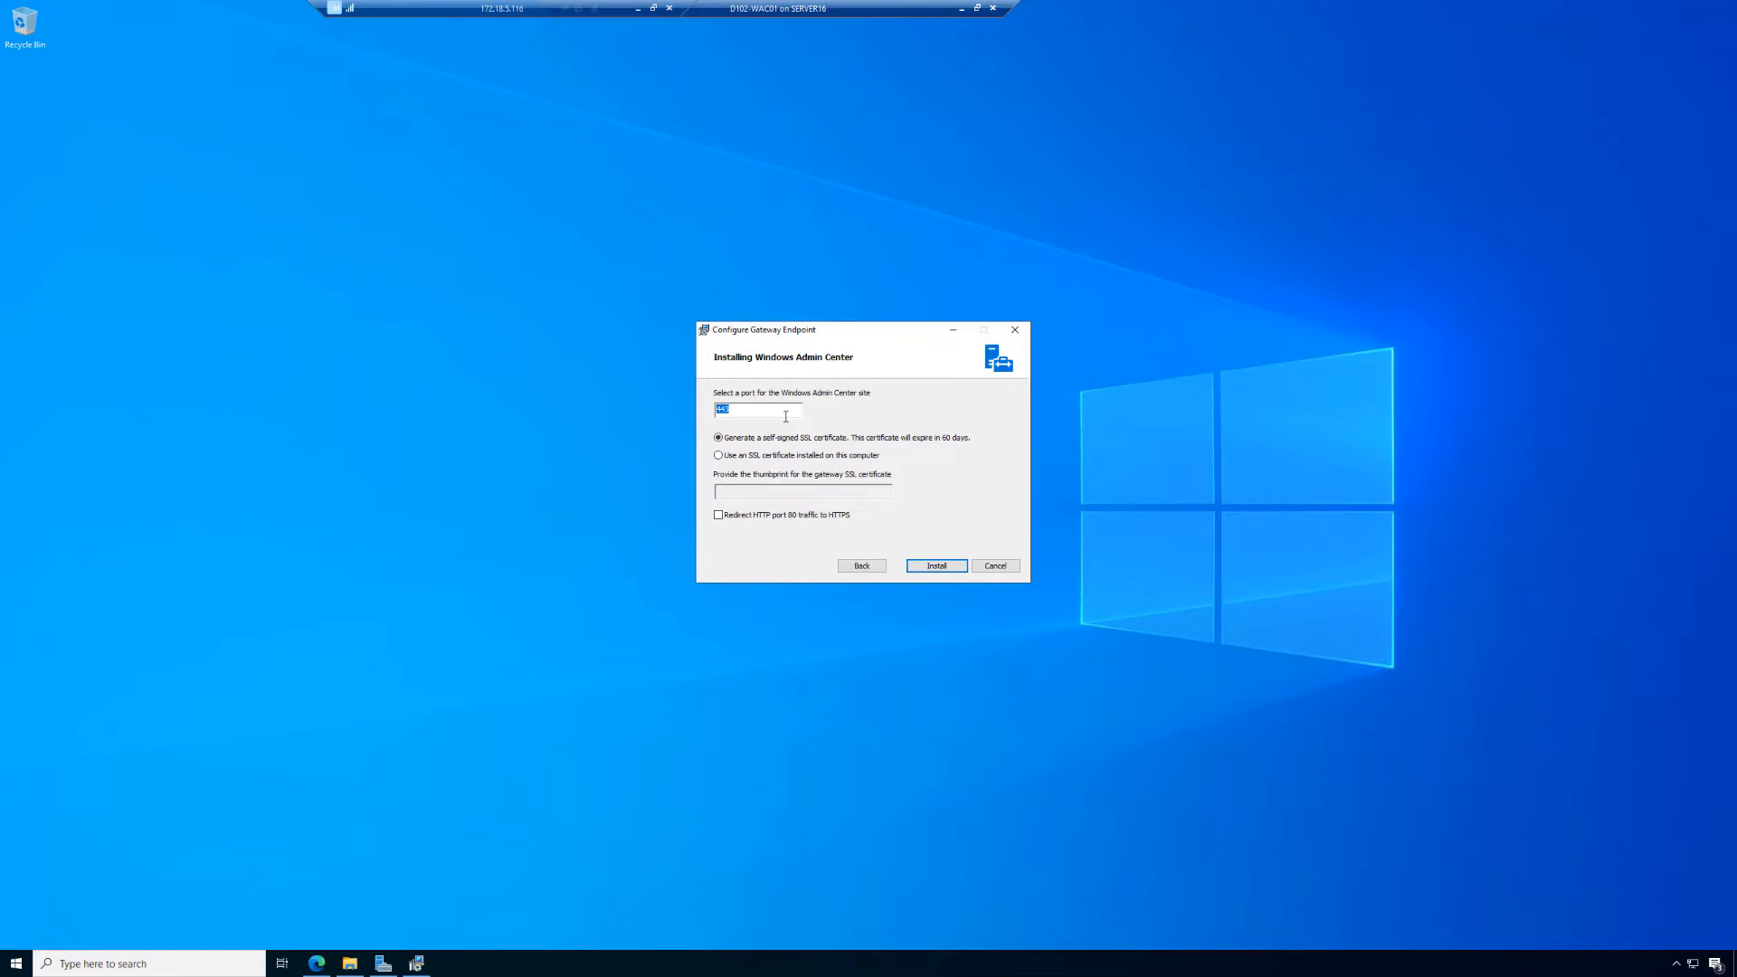
Enable redirection of HTTP port 80 traffic to HTTPS and start the installation on port 443 with a self-signed SSL certificate
{"action": "left_click", "coordinate": [719, 515]}
{"action": "left_click", "coordinate": [861, 667]}
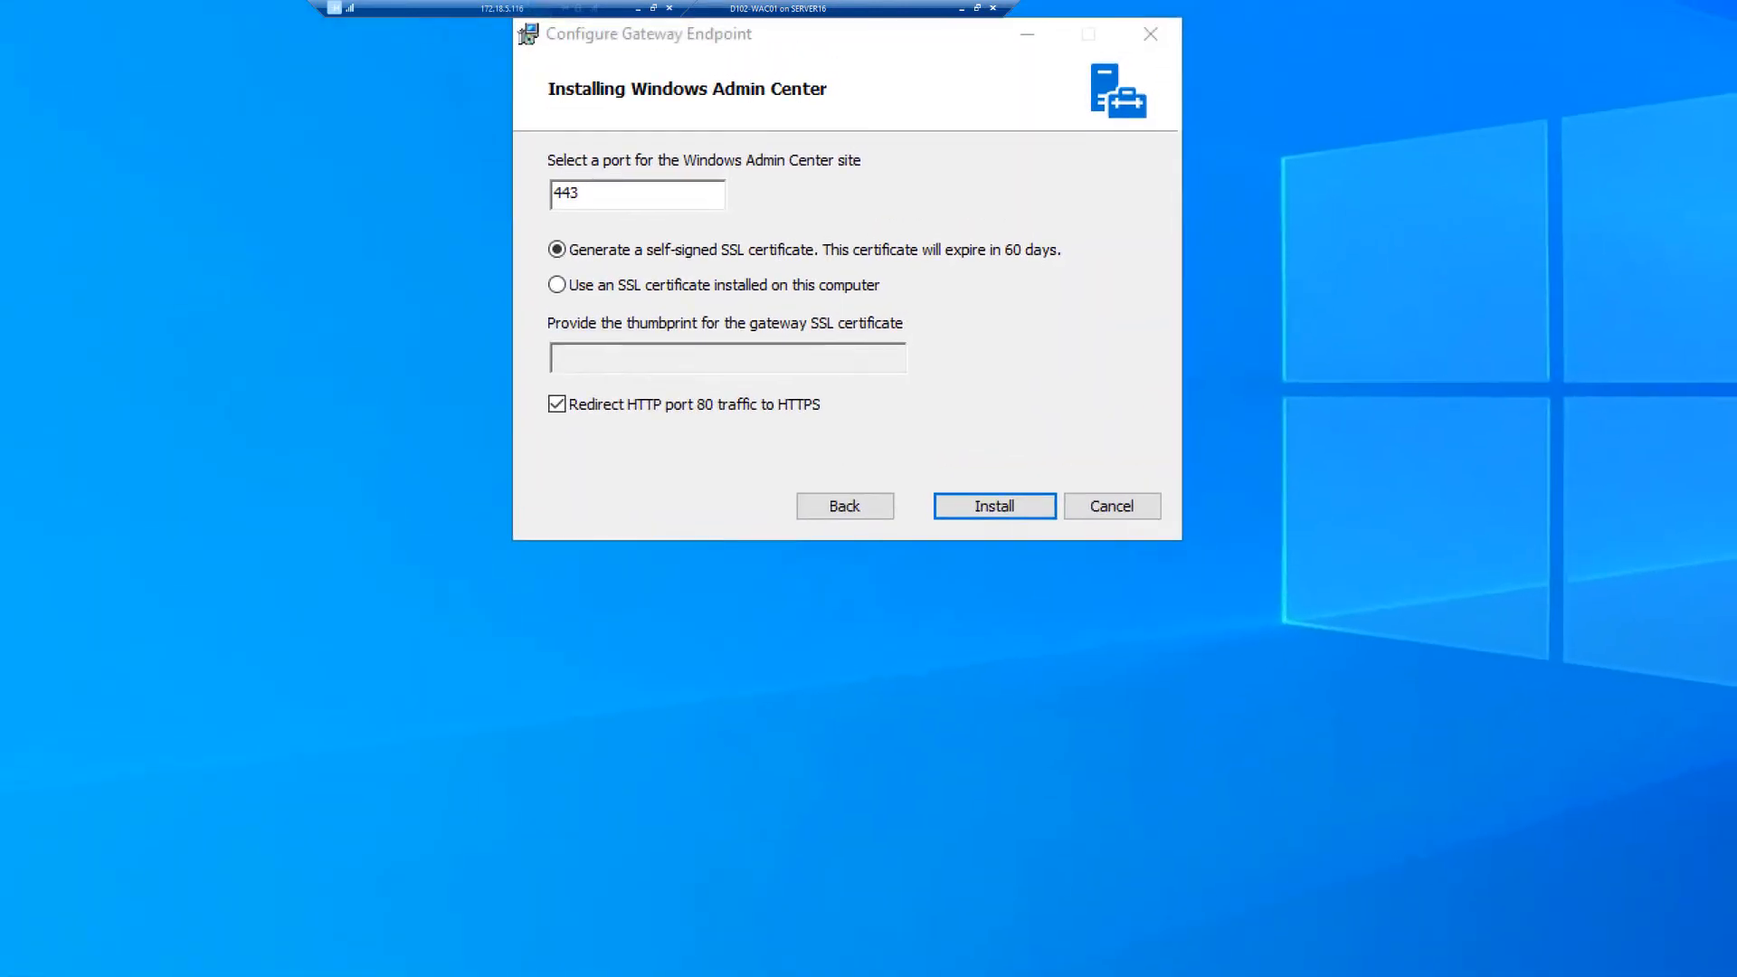
{"action": "left_click", "coordinate": [646, 473]}
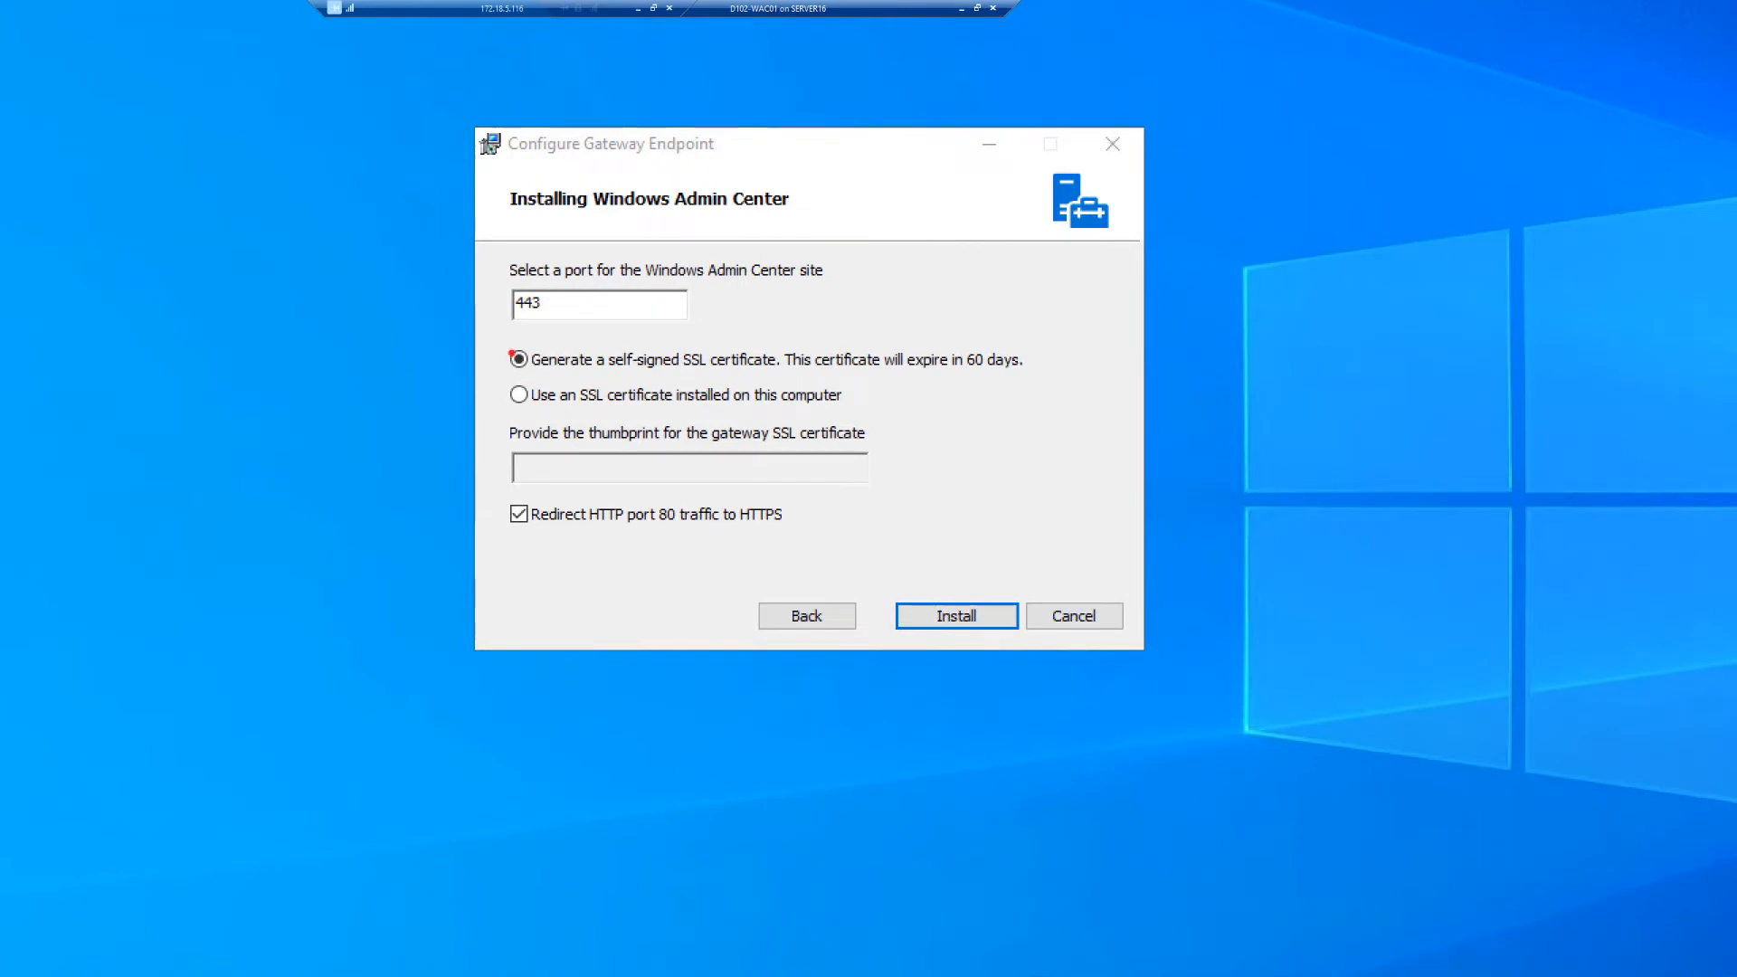
{"action": "mouse_move", "coordinate": [489, 330]}
{"action": "left_mouse_down"}
{"action": "mouse_move", "coordinate": [755, 375]}
{"action": "mouse_move", "coordinate": [1046, 384]}
{"action": "left_mouse_up"}
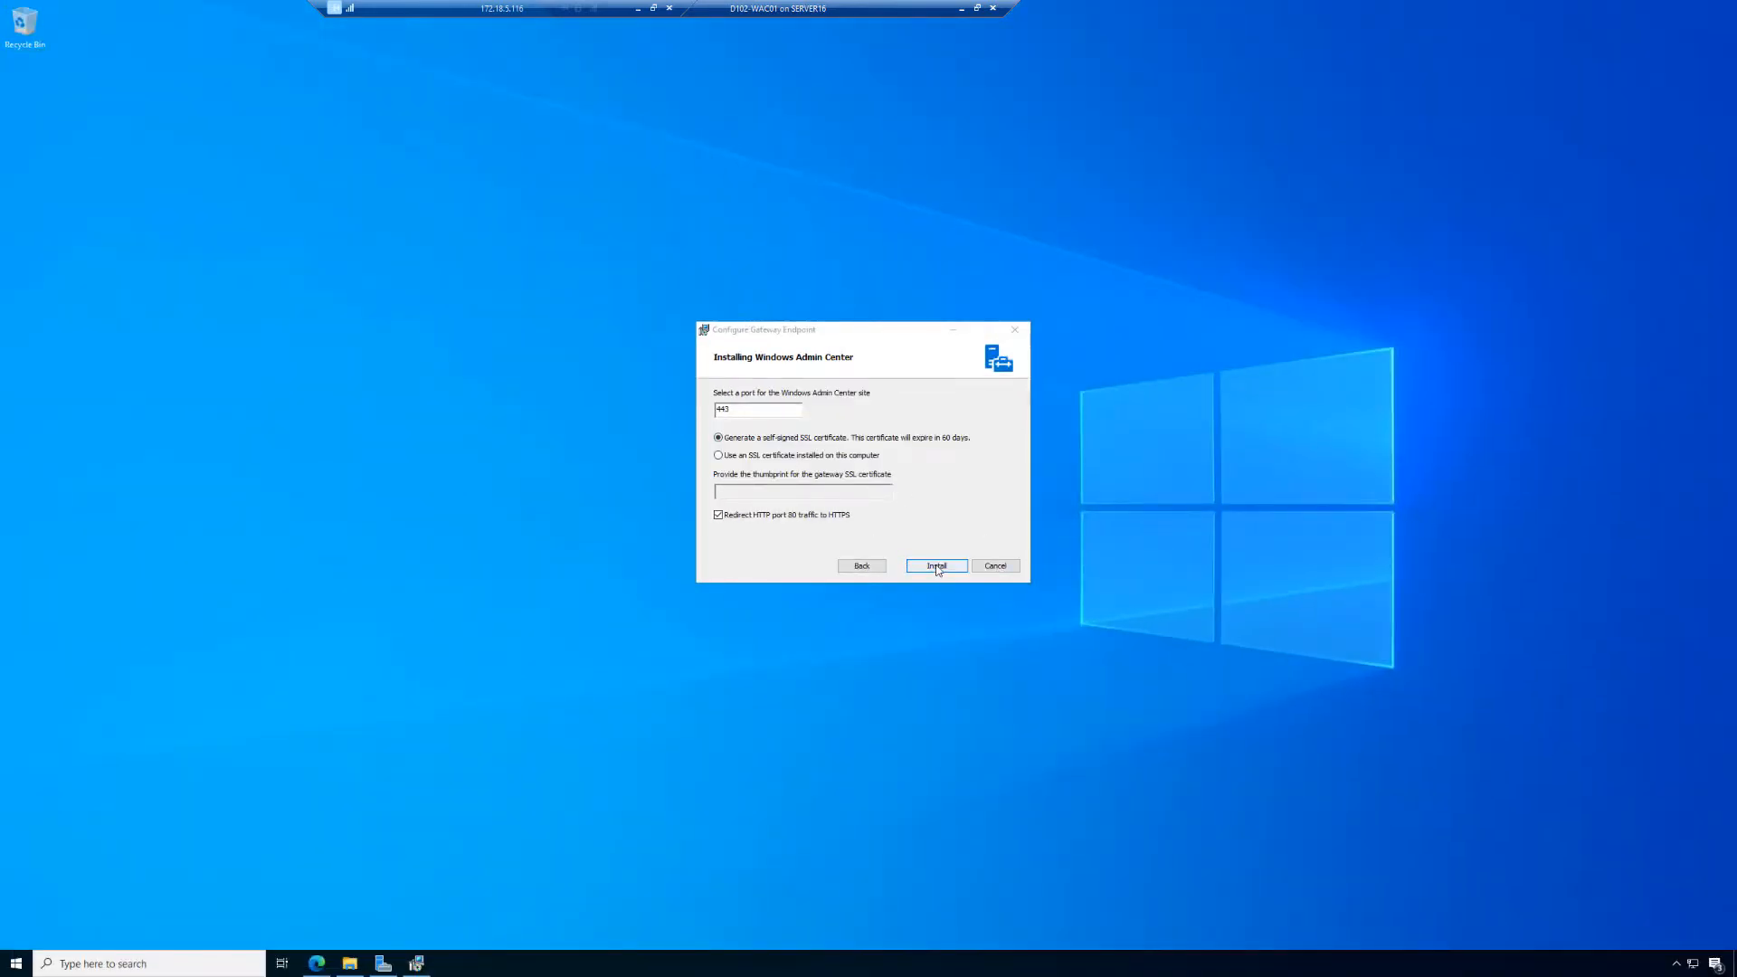
{"action": "left_click", "coordinate": [937, 566]}
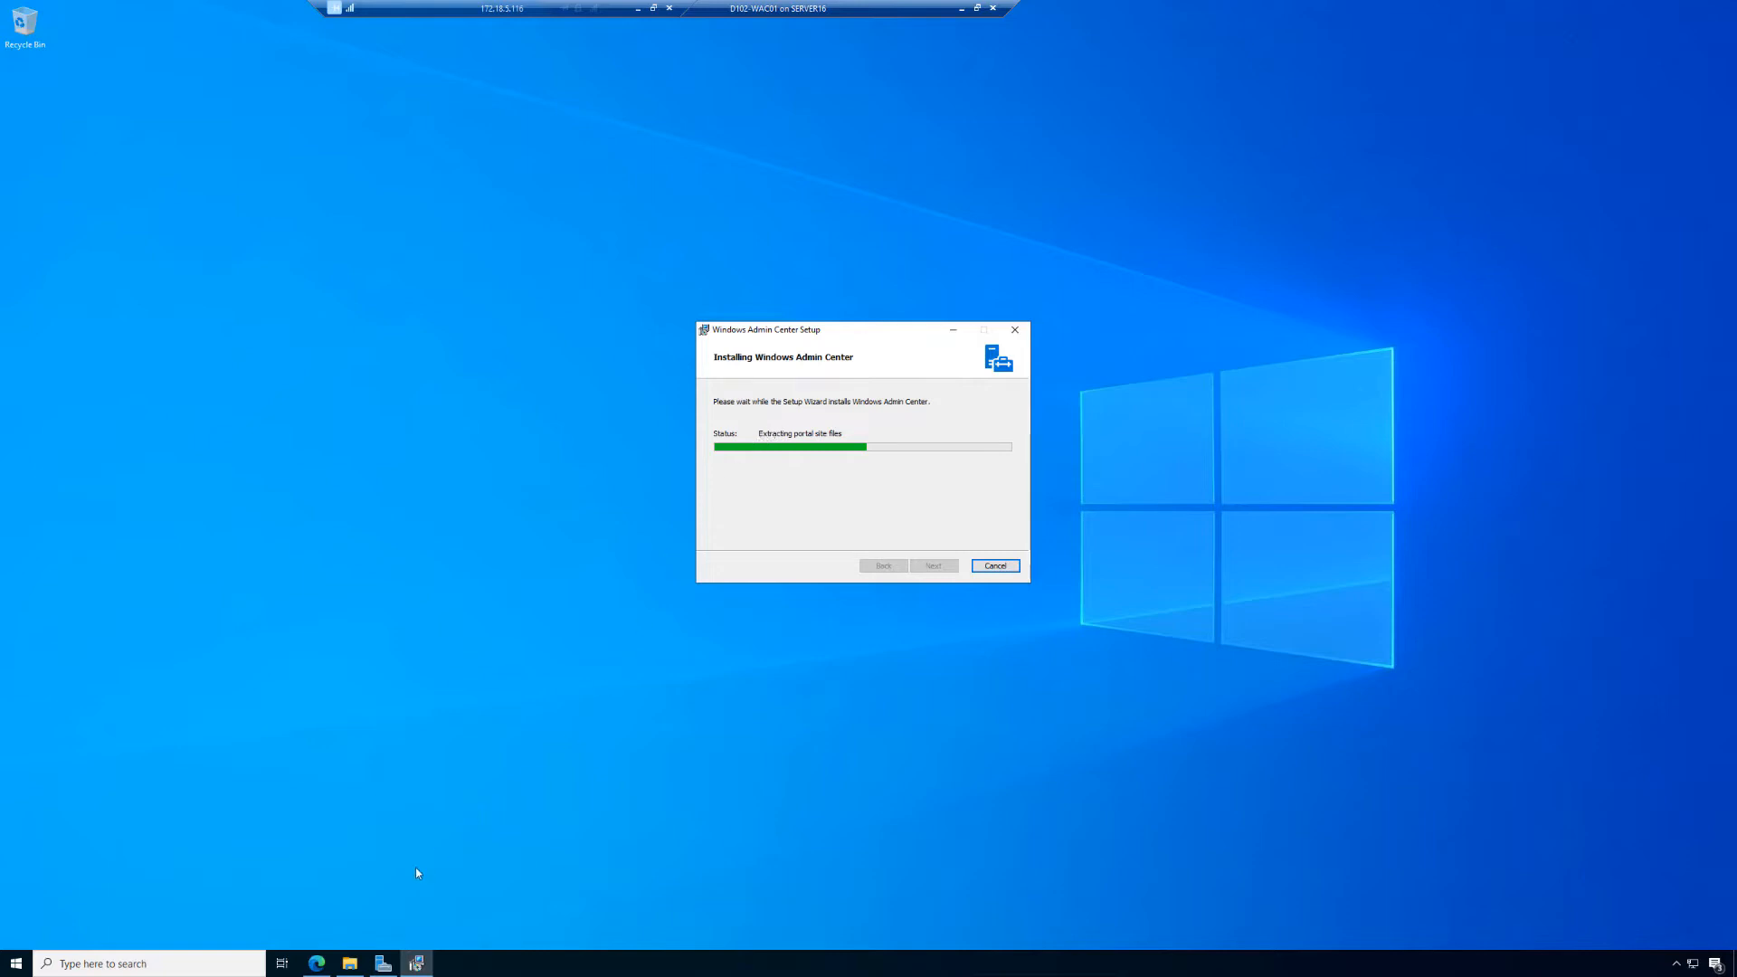
Look at the WindowsAdminCenter2110 installer file's size and details in the Downloads folder, and minimize the folder window again
{"action": "left_click", "coordinate": [348, 965]}
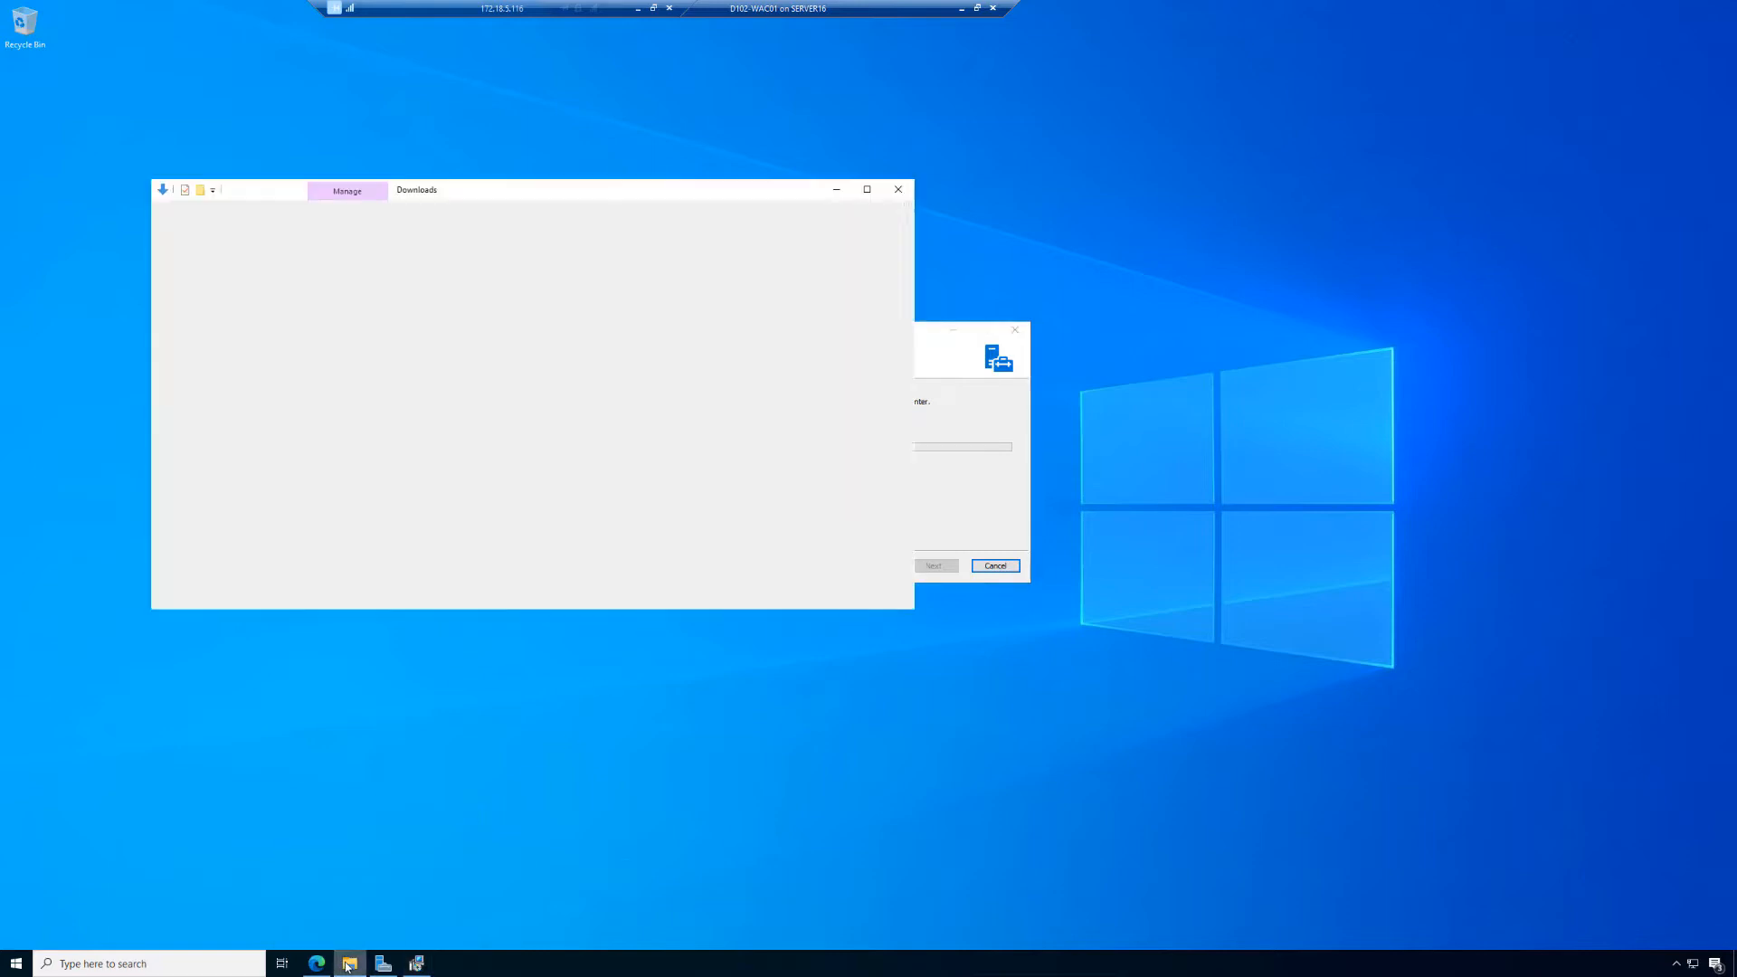
{"action": "left_click", "coordinate": [758, 973]}
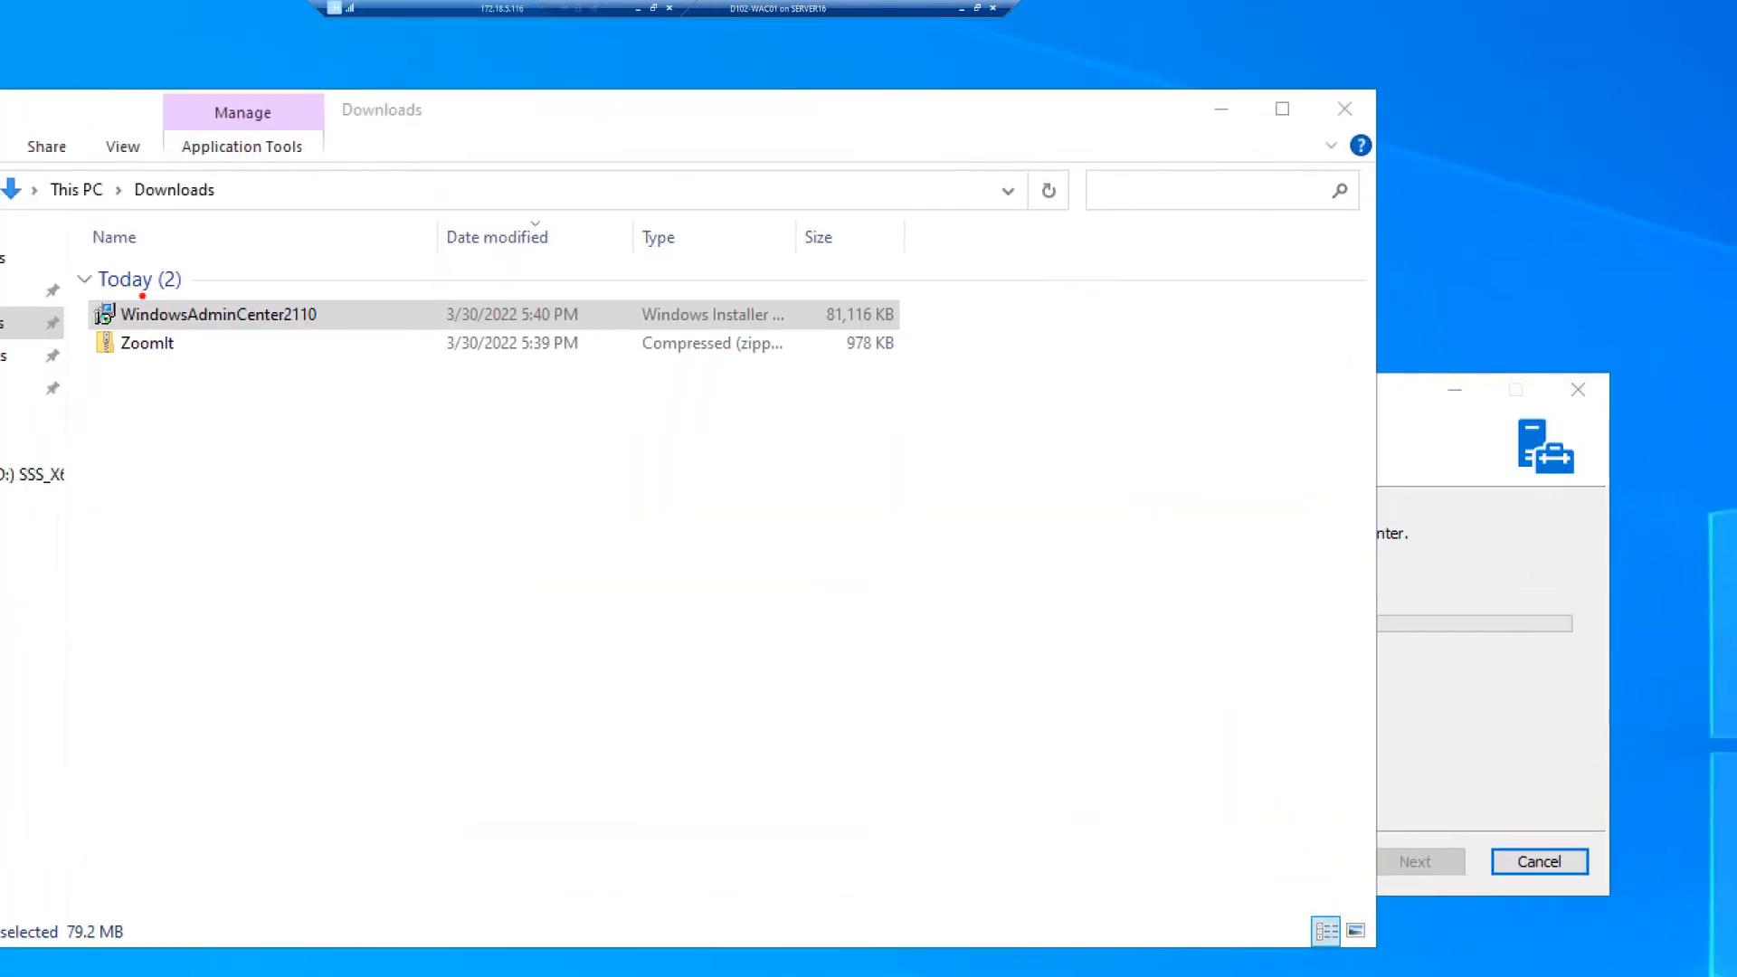
{"action": "mouse_move", "coordinate": [77, 295]}
{"action": "left_mouse_down"}
{"action": "mouse_move", "coordinate": [113, 315]}
{"action": "mouse_move", "coordinate": [956, 316]}
{"action": "mouse_move", "coordinate": [940, 331]}
{"action": "left_mouse_up"}
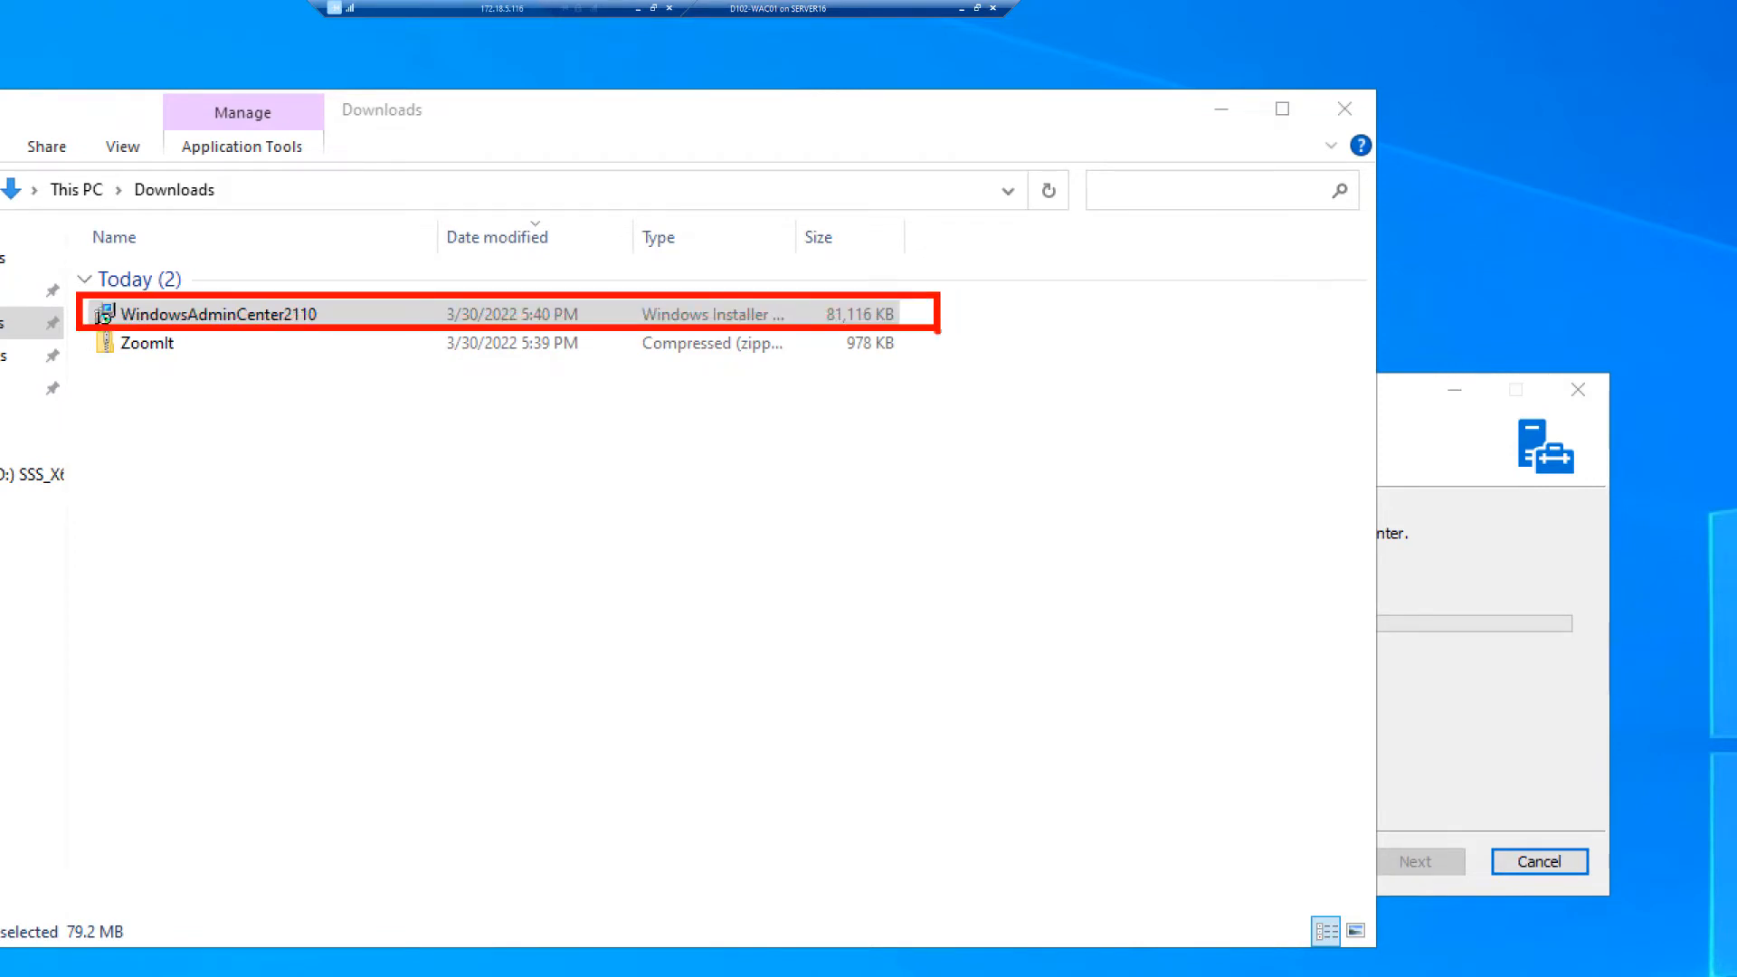
{"action": "key", "text": "Escape"}
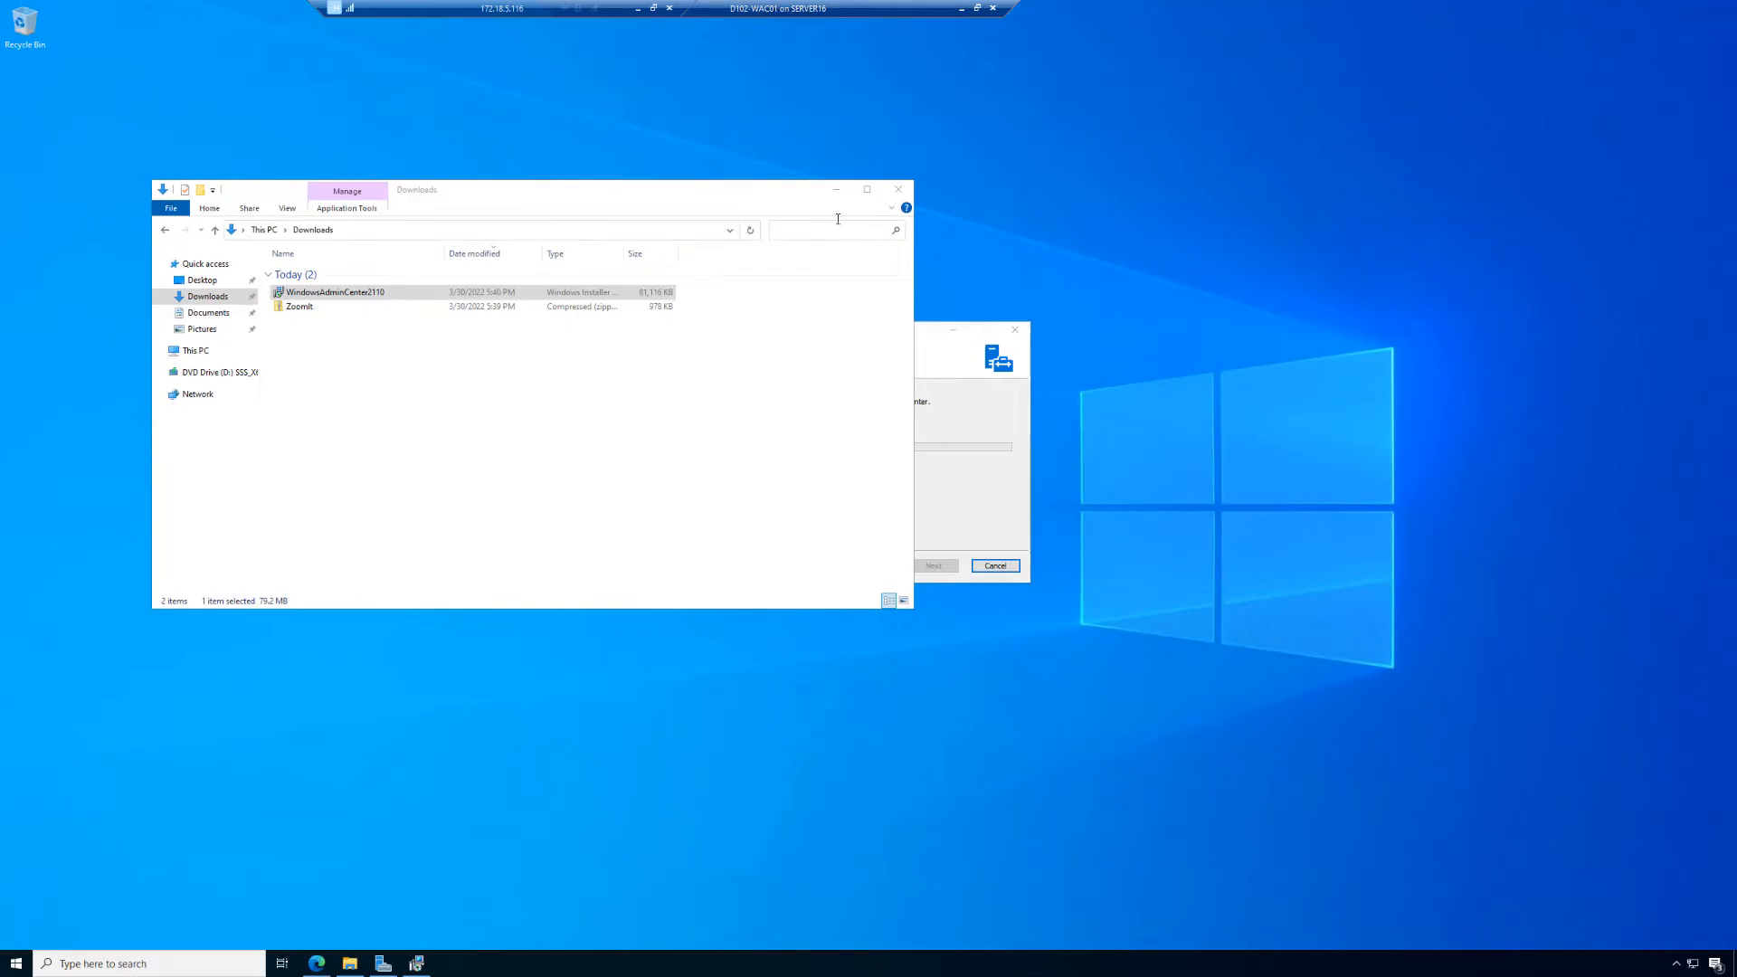
{"action": "left_click", "coordinate": [840, 193]}
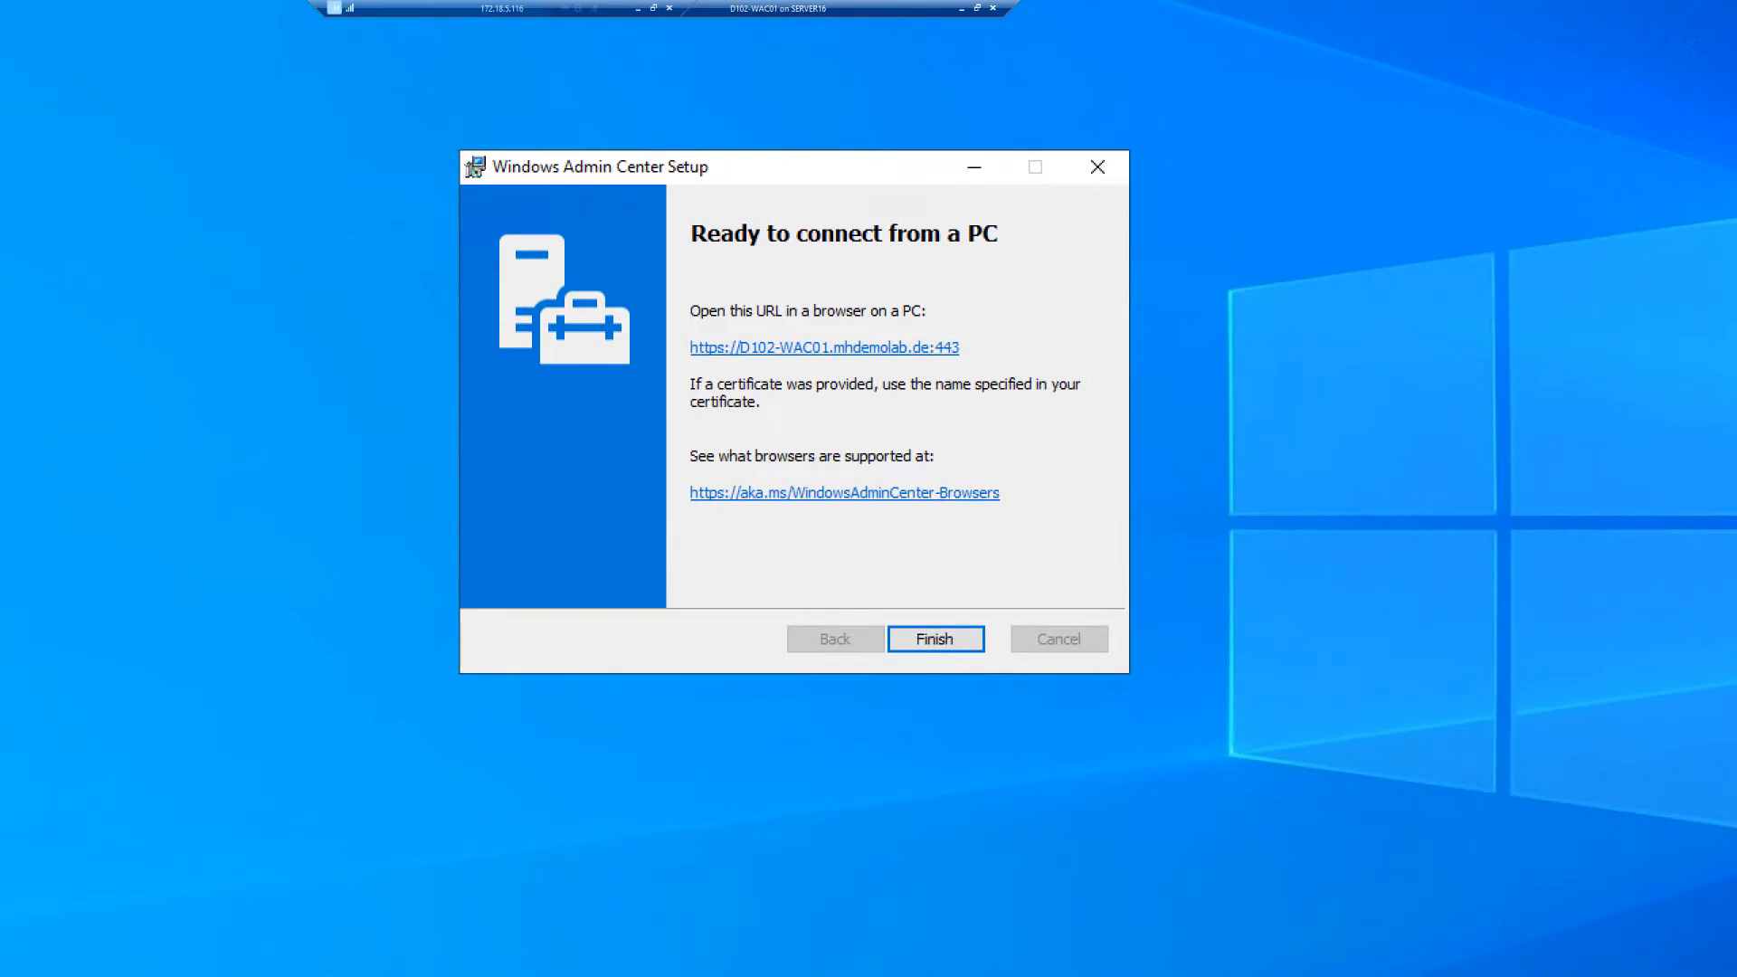
Open the gateway URL offered by the finished setup and sign in with the mhdemolab domain administrator account and its password
{"action": "left_click", "coordinate": [928, 490]}
{"action": "mouse_move", "coordinate": [665, 328]}
{"action": "left_mouse_down"}
{"action": "mouse_move", "coordinate": [1018, 376]}
{"action": "mouse_move", "coordinate": [1059, 367]}
{"action": "mouse_move", "coordinate": [984, 344]}
{"action": "mouse_move", "coordinate": [1122, 260]}
{"action": "left_mouse_up"}
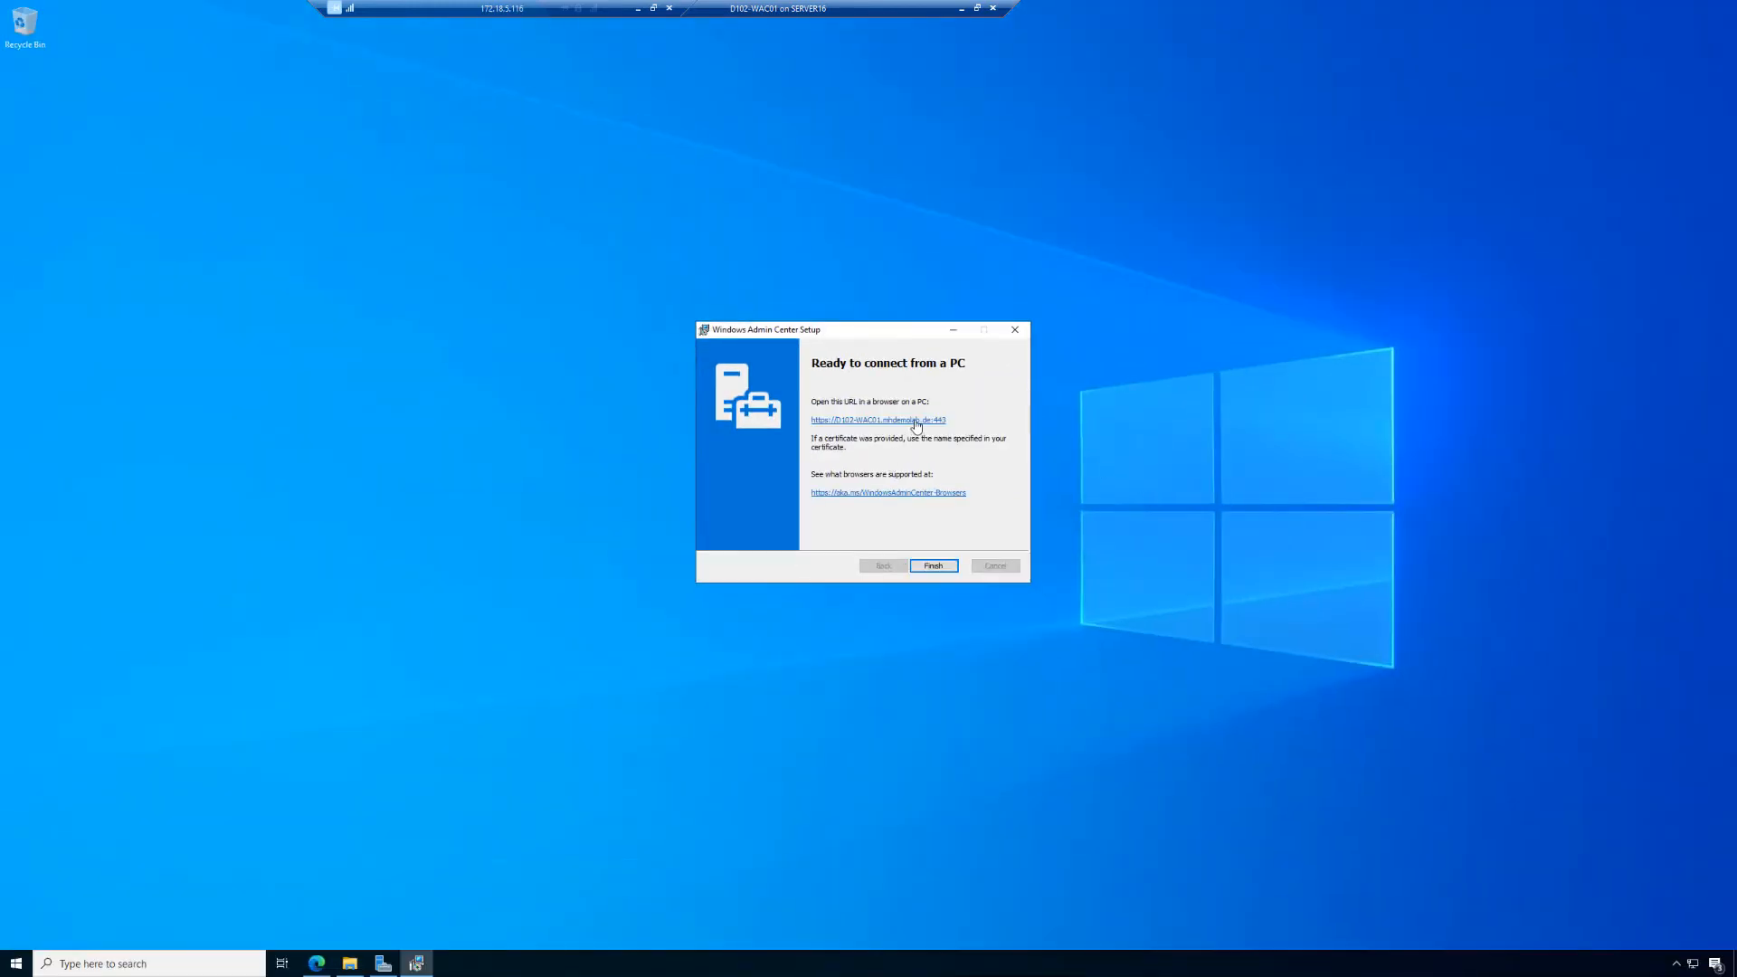
{"action": "left_click", "coordinate": [915, 420]}
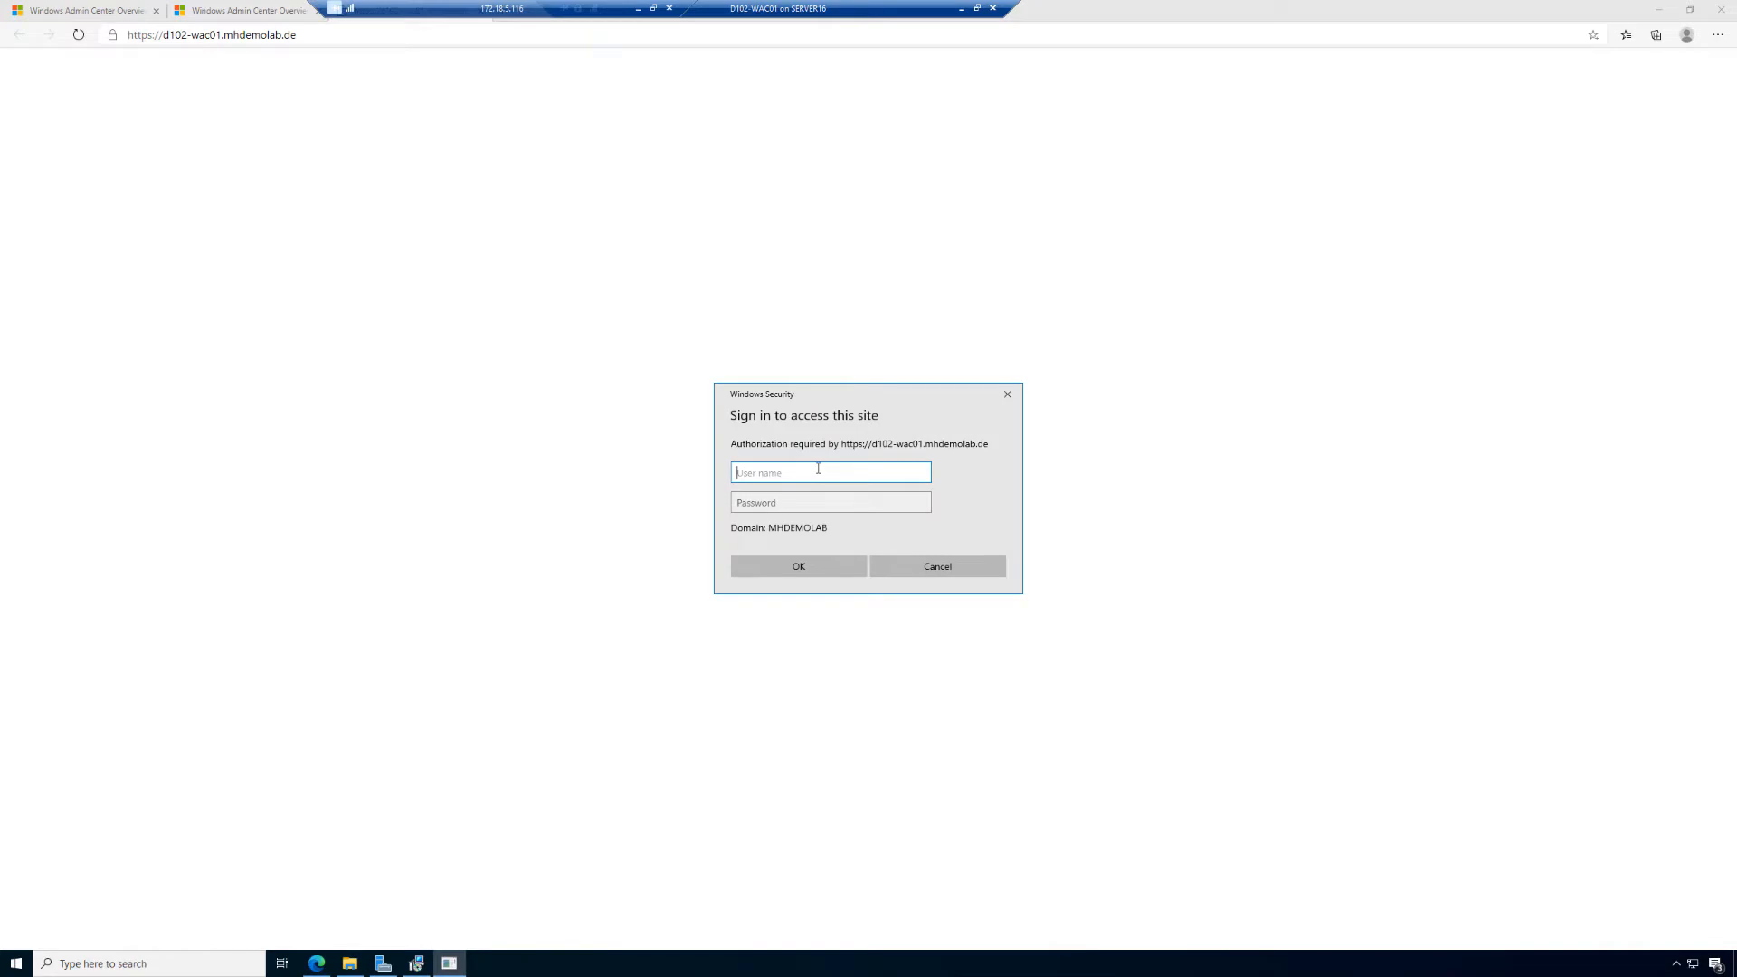
{"action": "type", "text": "mhdemolab"}
{"action": "type", "text": "\\administrator"}
{"action": "key", "text": "Tab"}
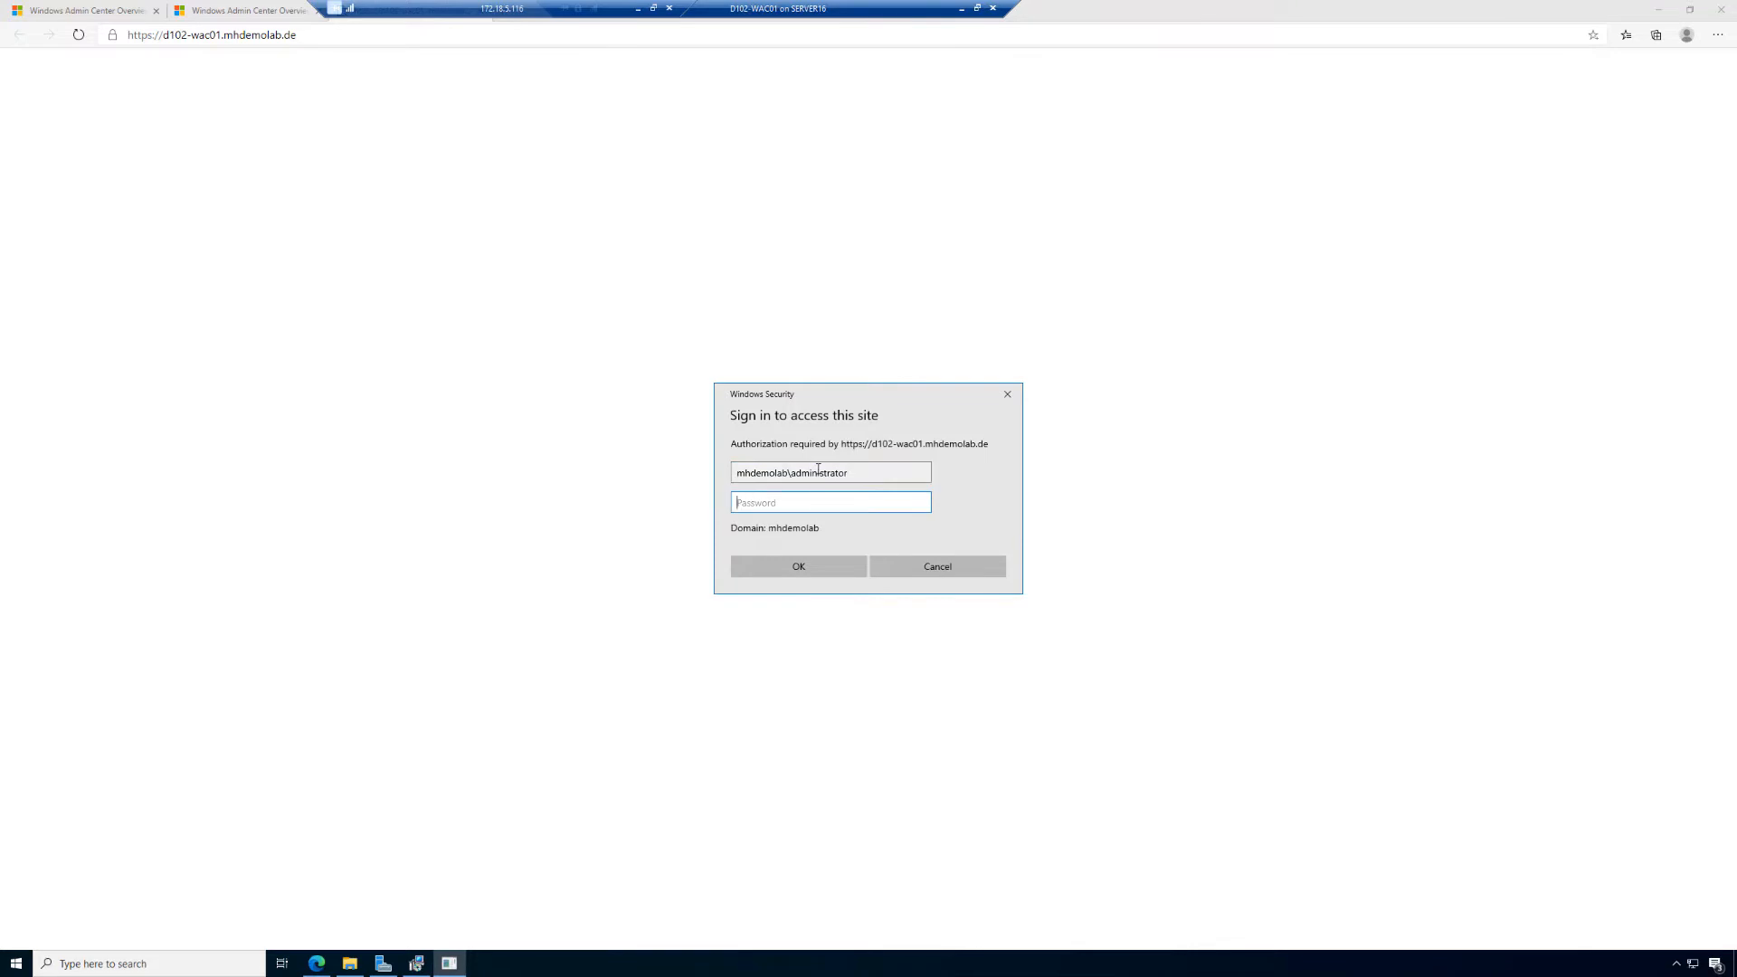
{"action": "type", "text": "••••••••"}
{"action": "key", "text": "Return"}
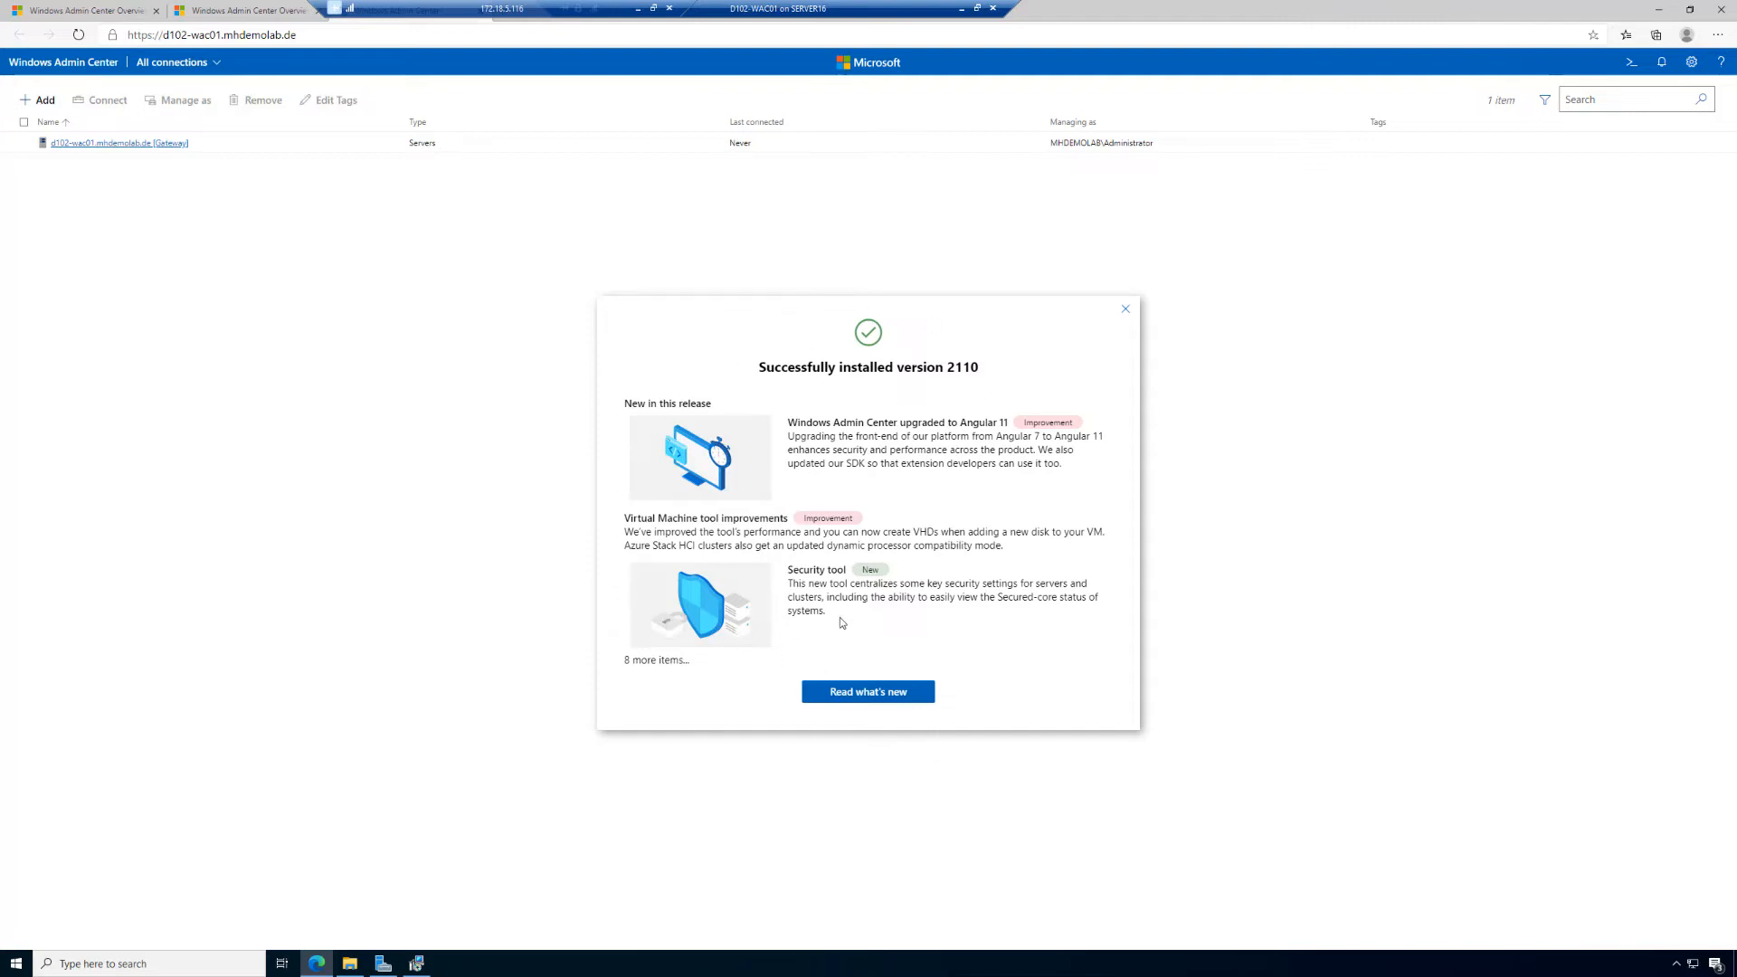
Open the what's-new information for version 2110, and view the Windows Admin Center help pane before closing it
{"action": "left_click", "coordinate": [882, 695]}
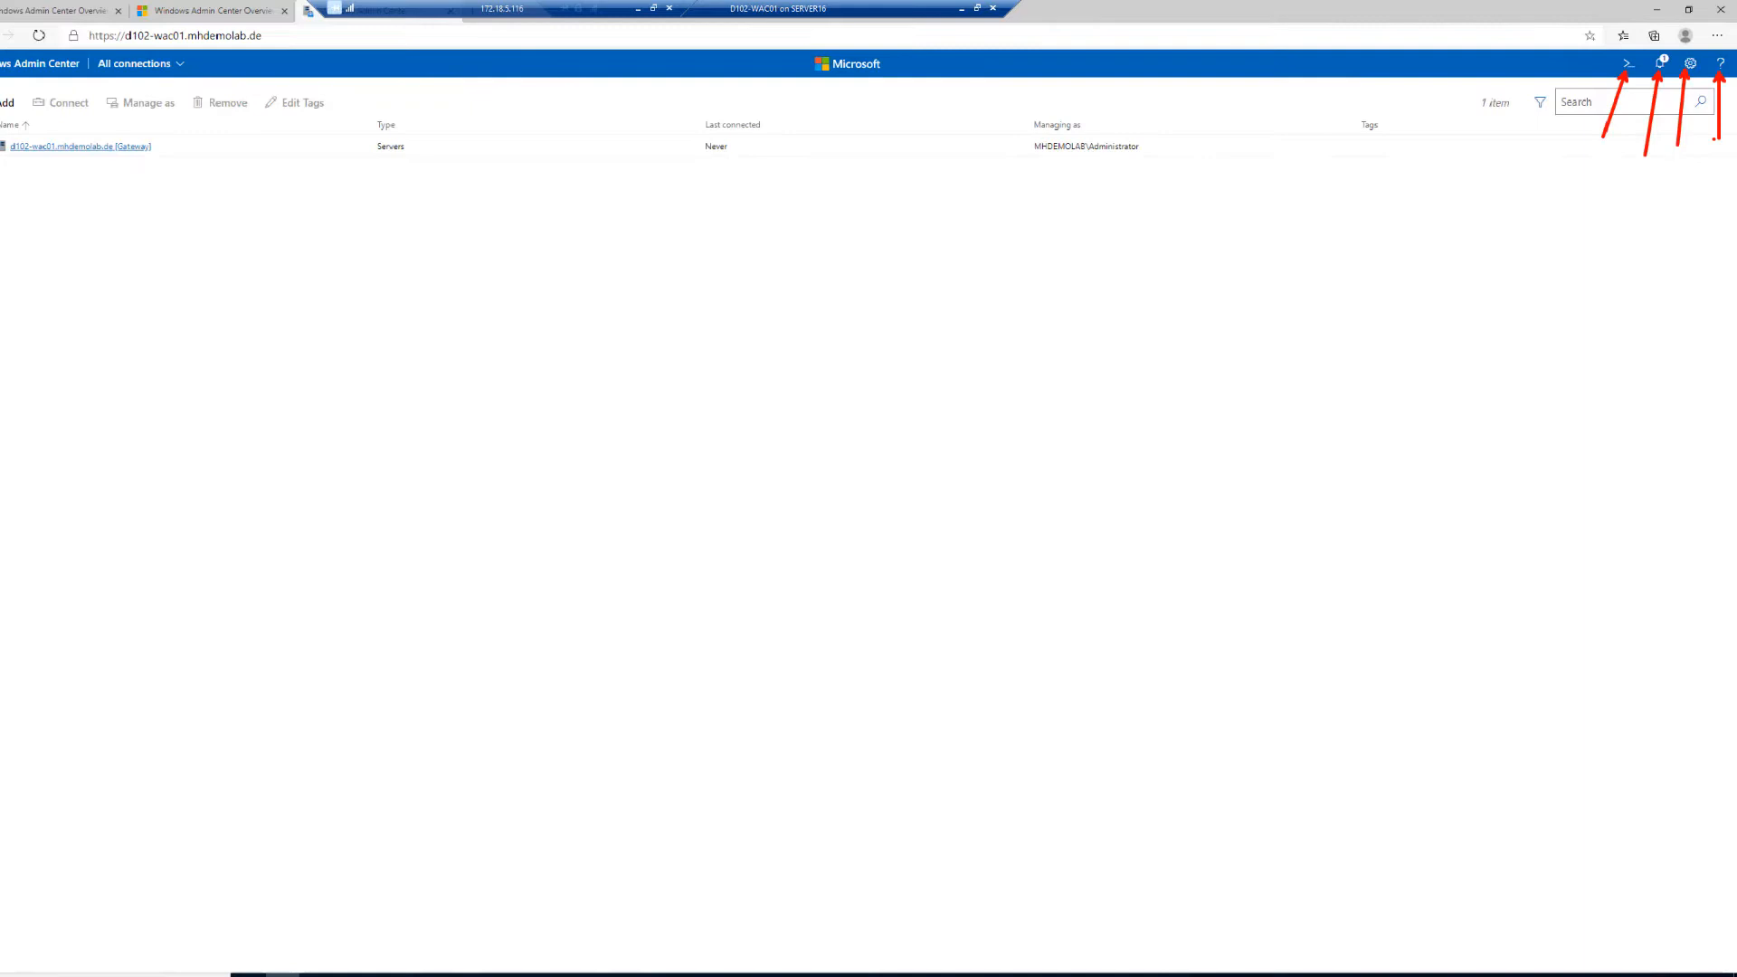
{"action": "left_click", "coordinate": [1722, 71]}
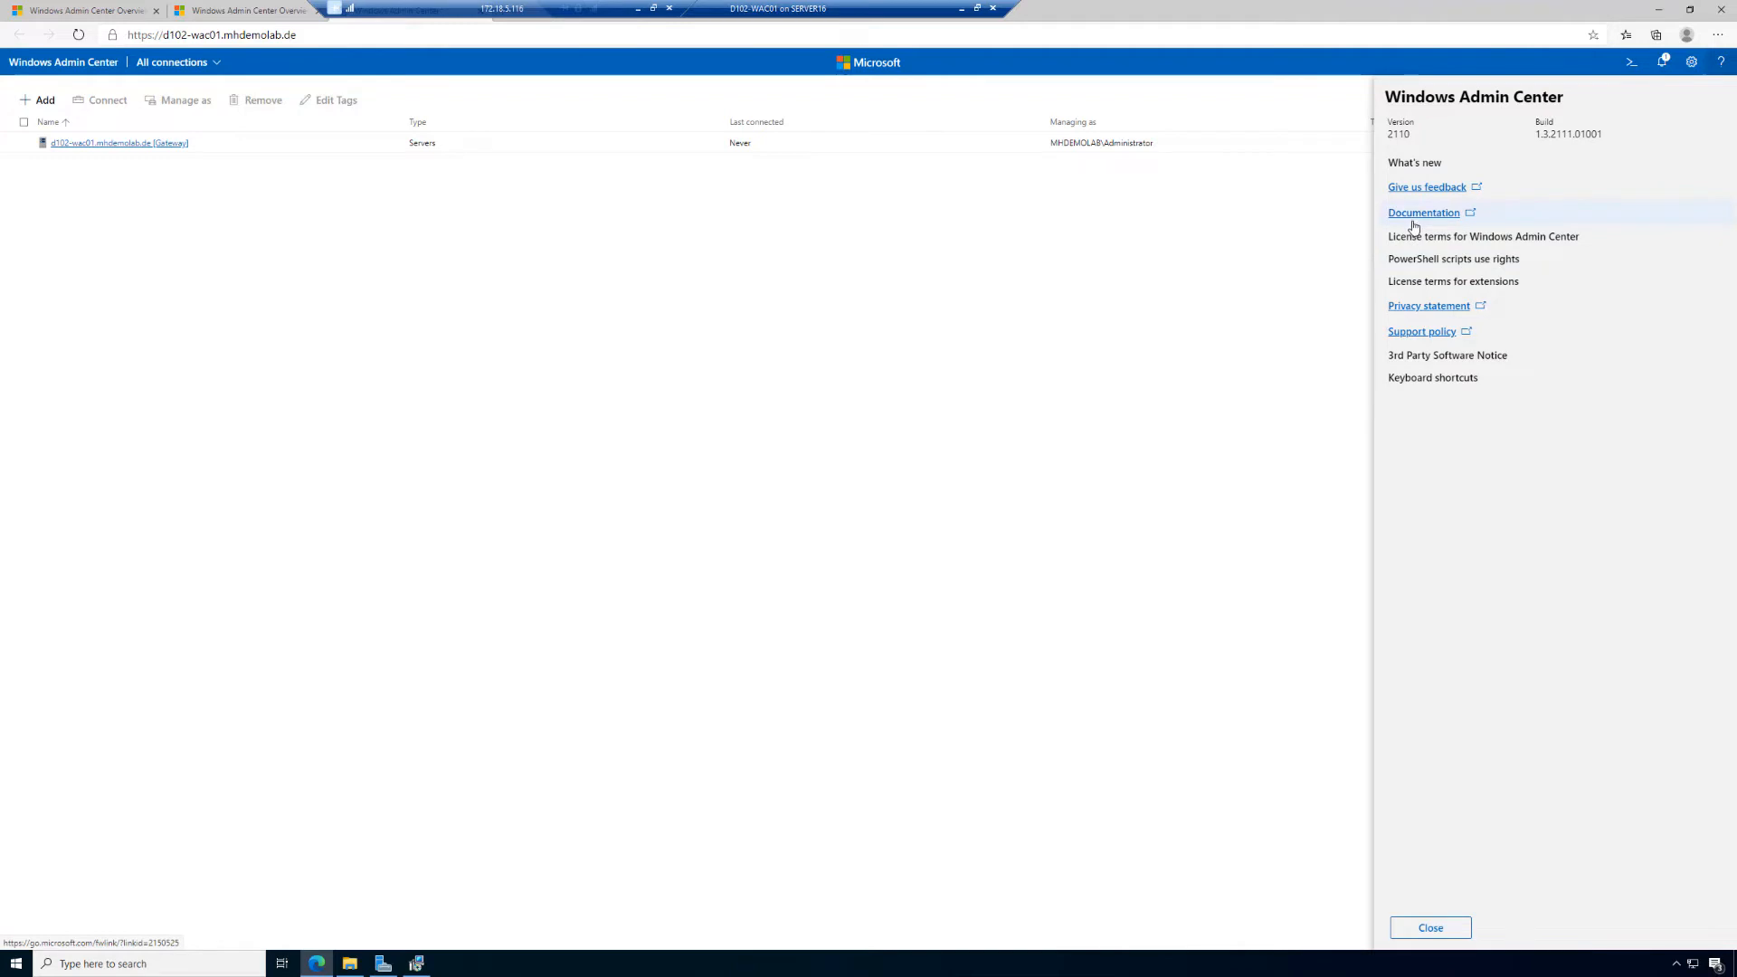
{"action": "left_click", "coordinate": [1318, 255]}
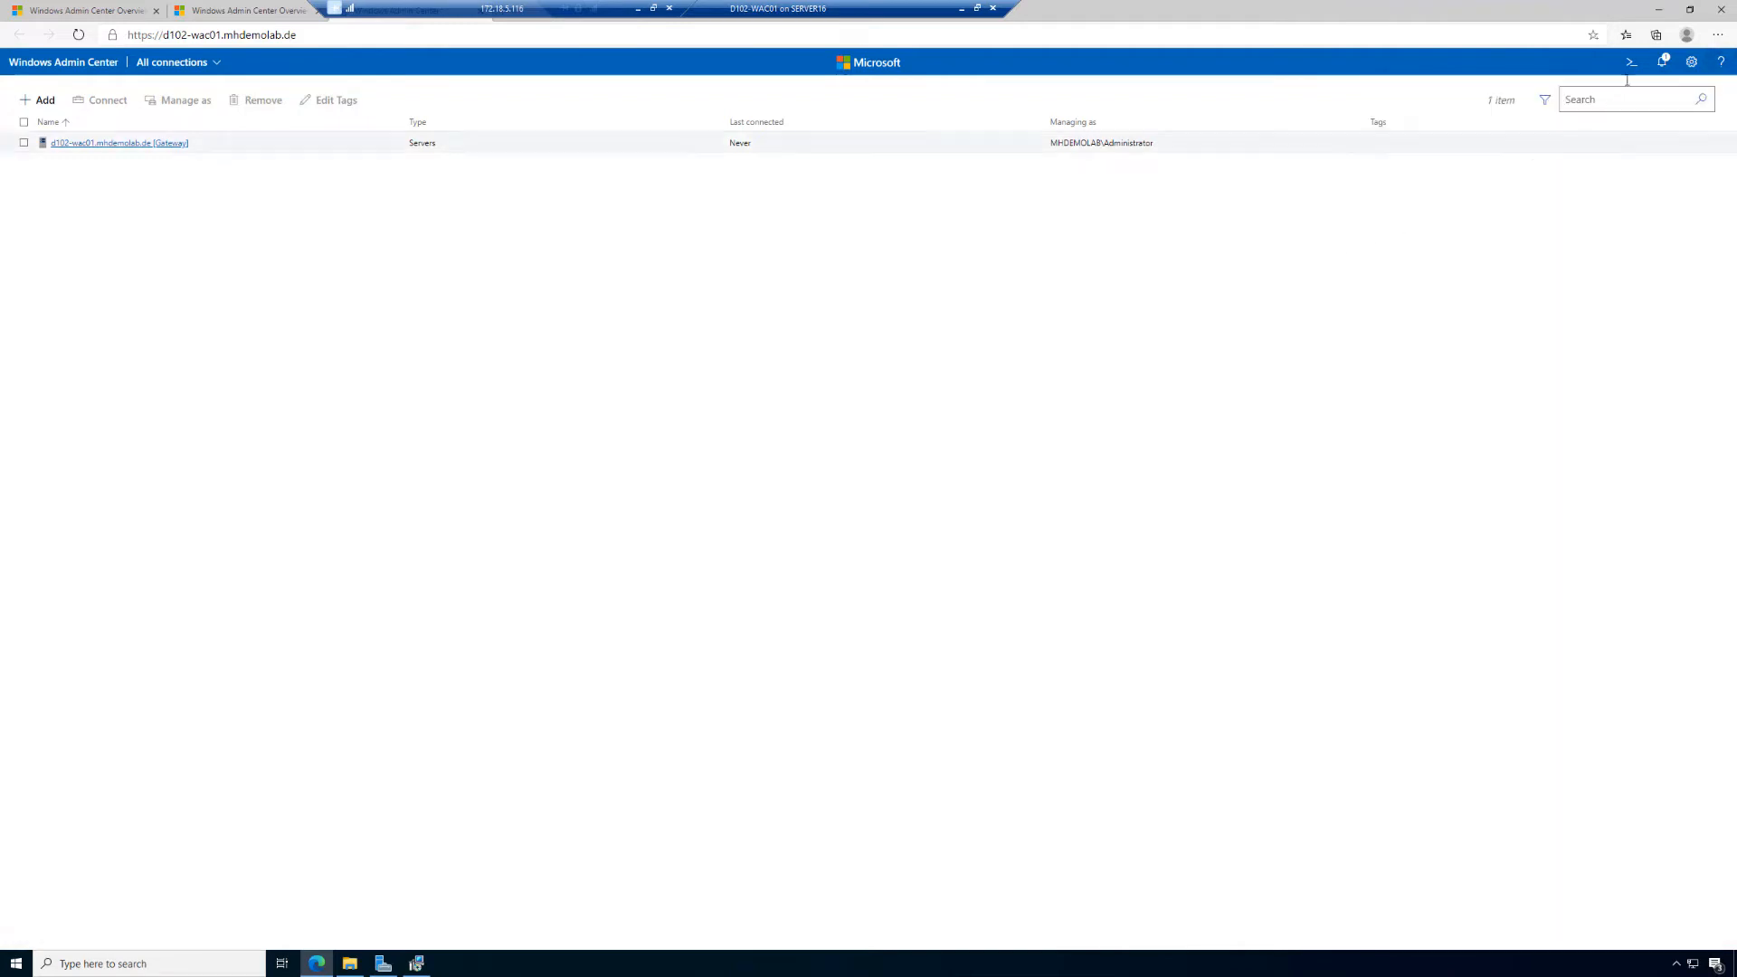
Open the Windows Admin Center settings and view the account details and the language and region options
{"action": "left_click", "coordinate": [1691, 63]}
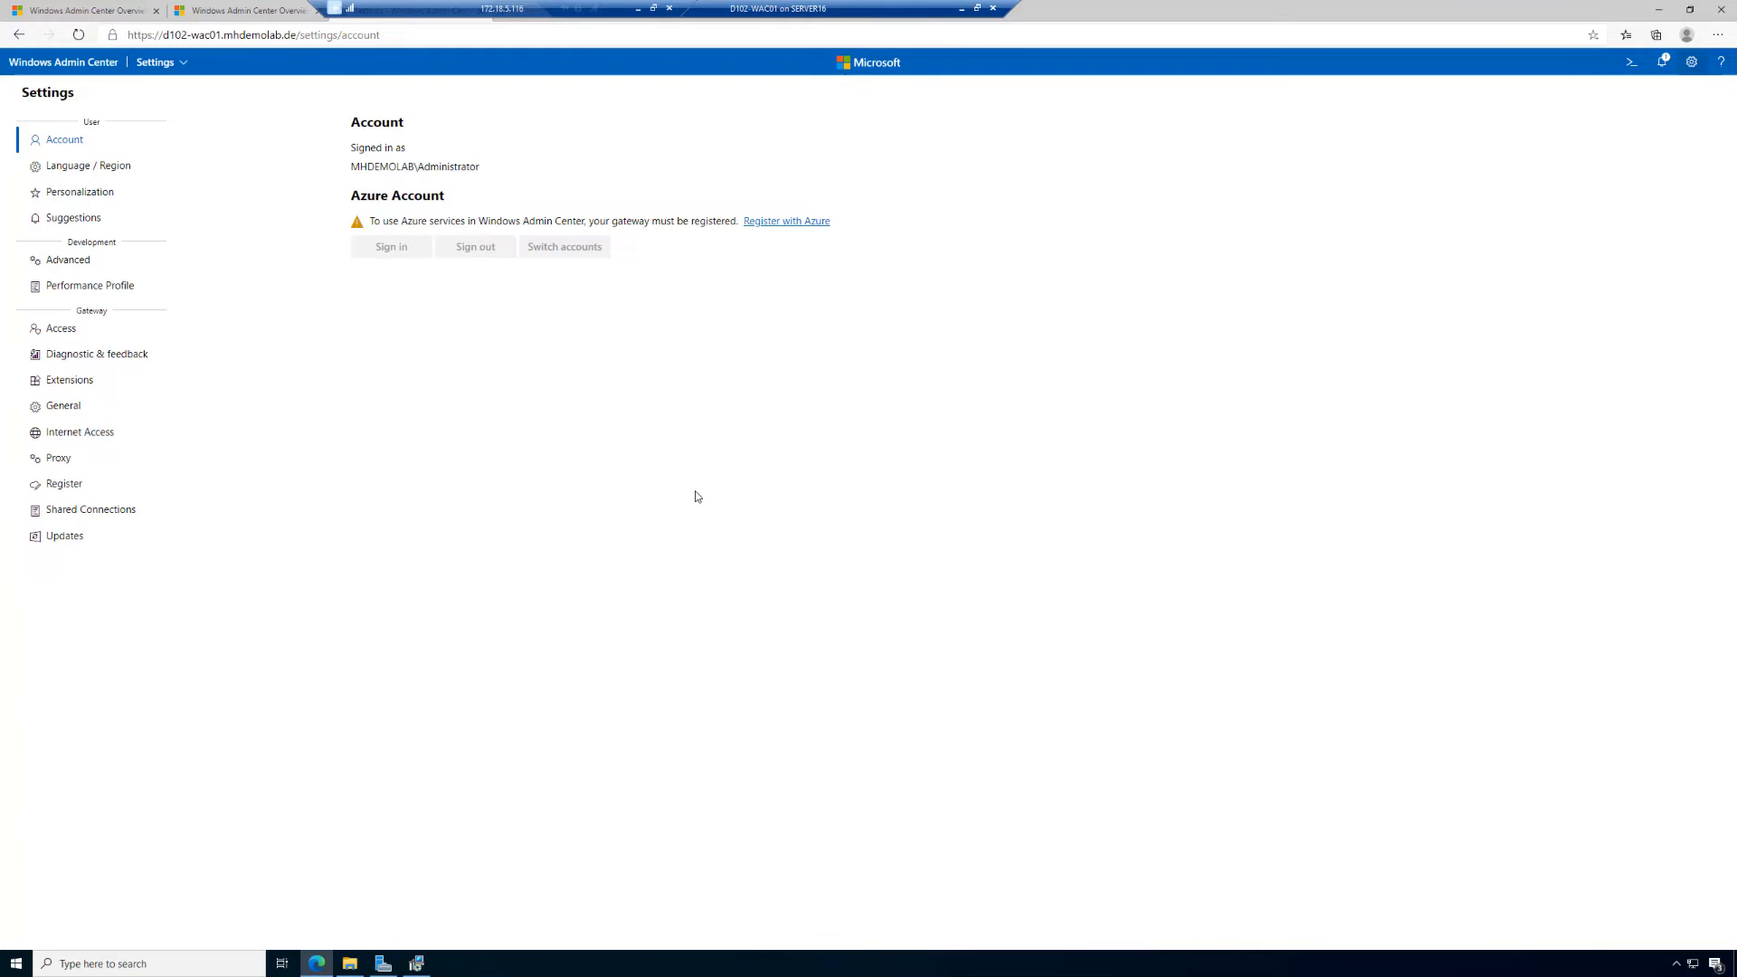
{"action": "key", "text": "ctrl+1"}
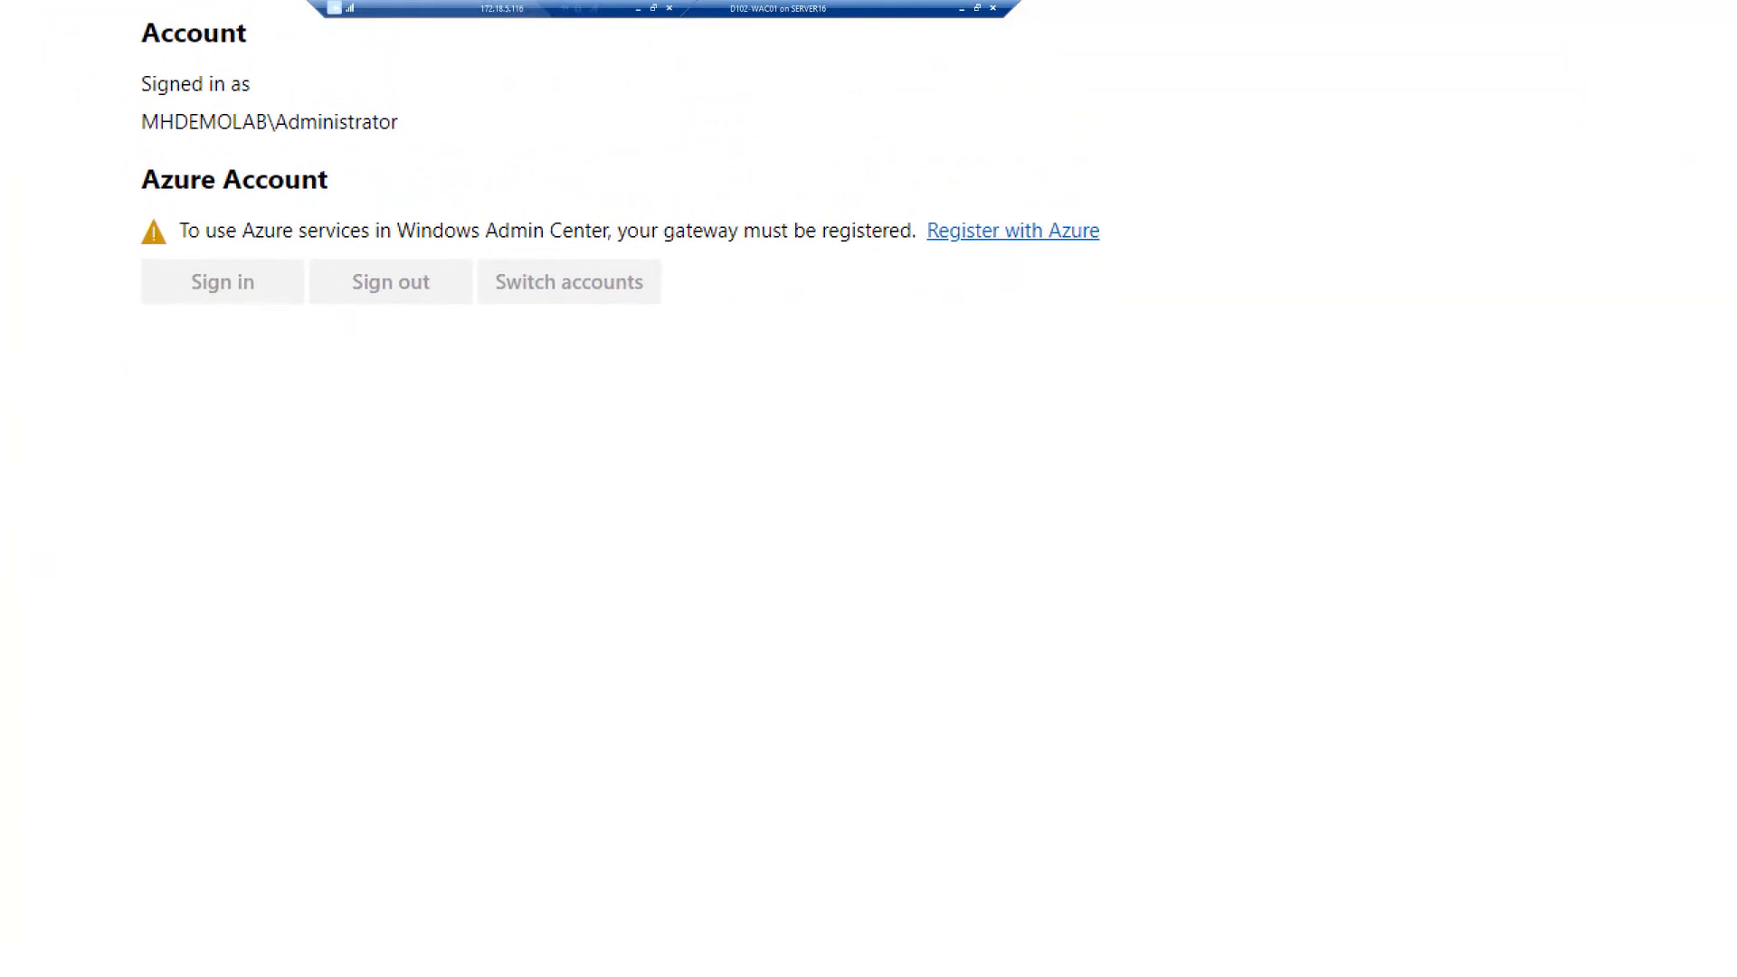
{"action": "mouse_move", "coordinate": [917, 179]}
{"action": "left_mouse_down"}
{"action": "mouse_move", "coordinate": [987, 258]}
{"action": "mouse_move", "coordinate": [1153, 312]}
{"action": "mouse_move", "coordinate": [1159, 285]}
{"action": "left_mouse_up"}
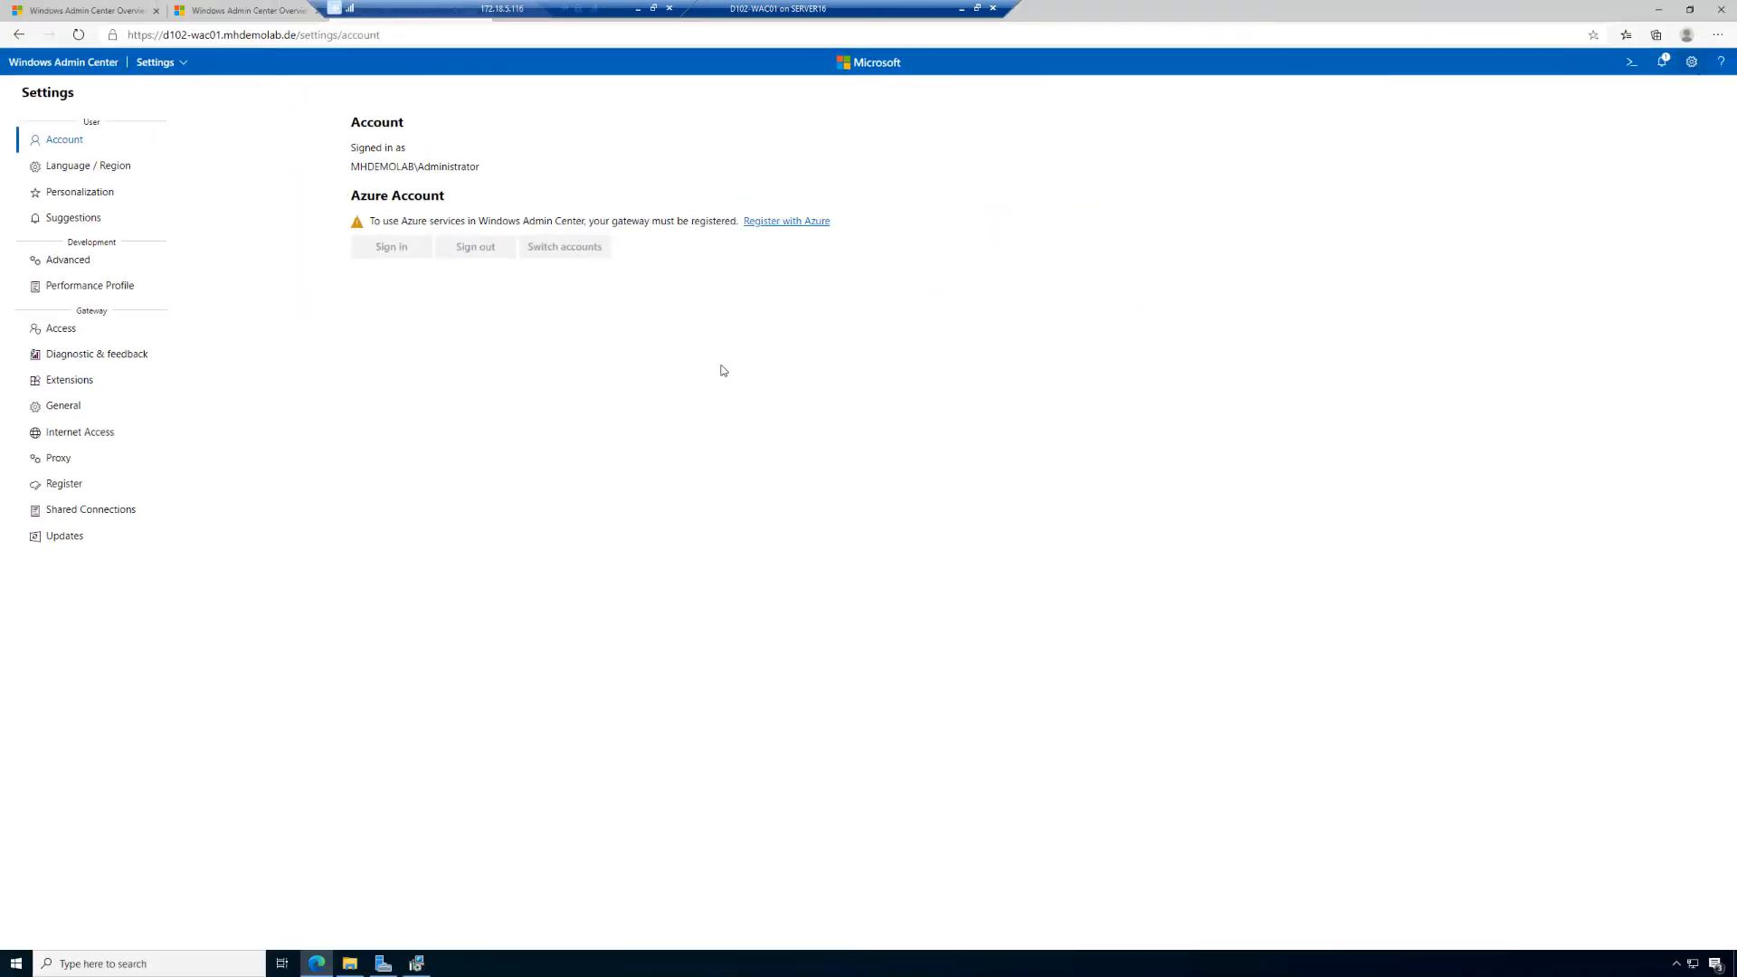
{"action": "left_click", "coordinate": [65, 168]}
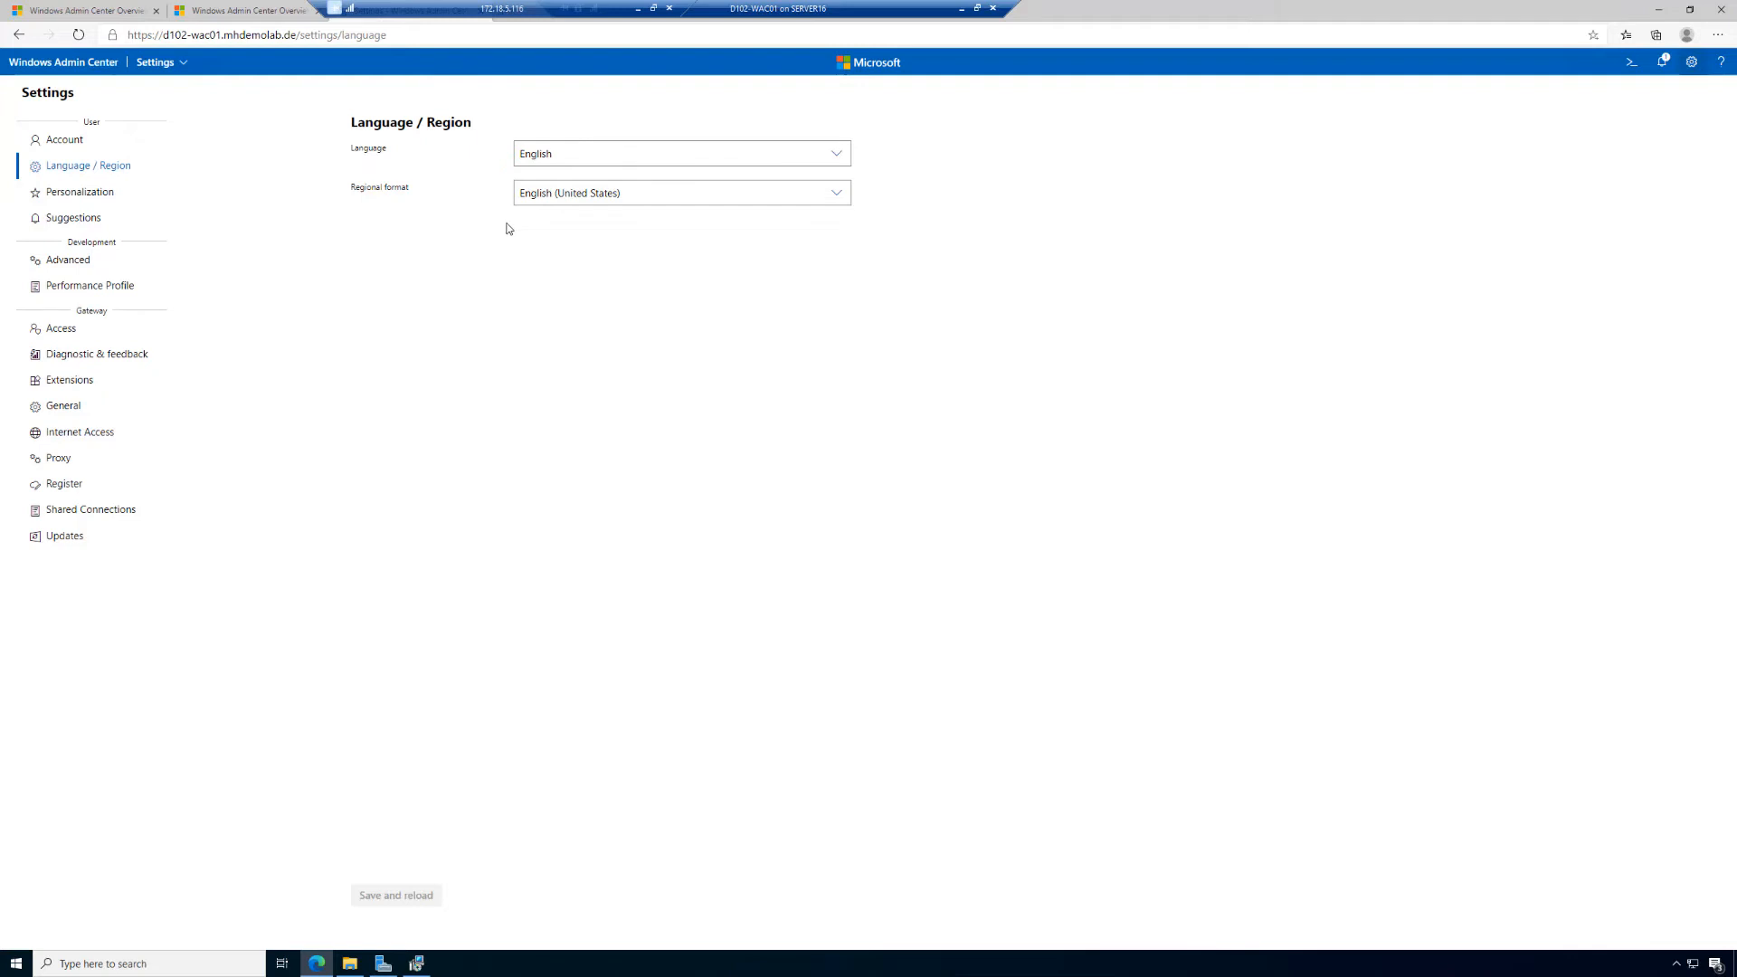
Try dark mode in the personalization settings and switch the colours back to light mode
{"action": "left_click", "coordinate": [56, 192]}
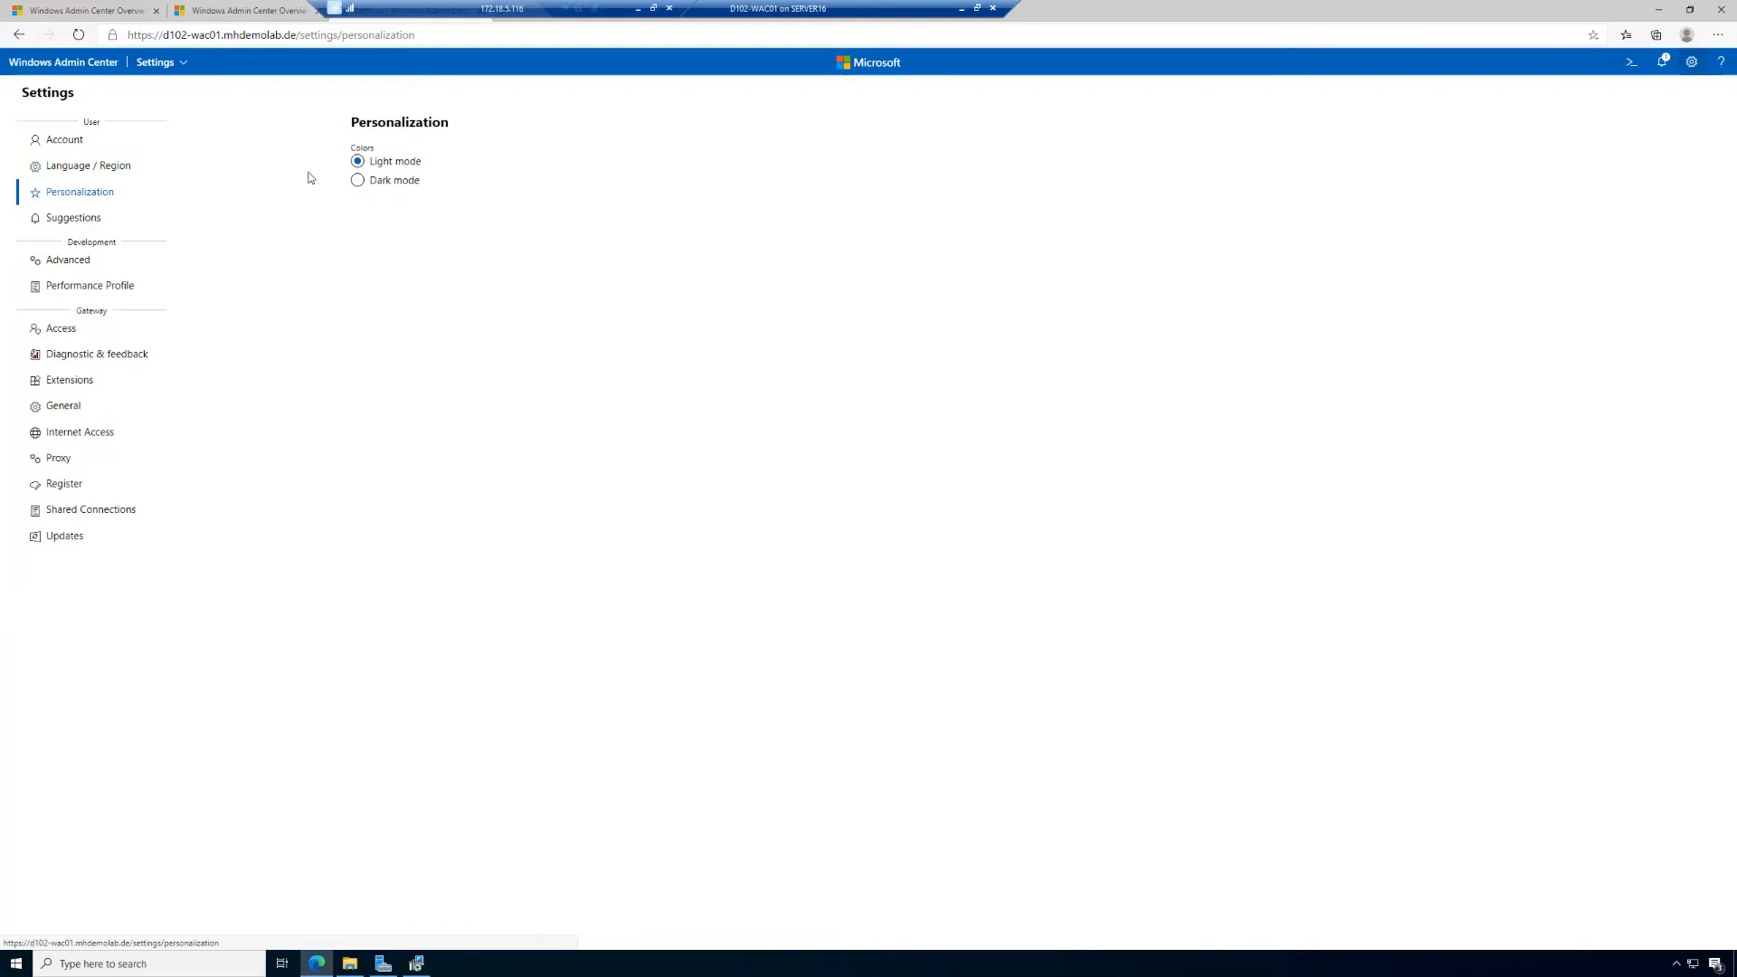
{"action": "left_click", "coordinate": [380, 186]}
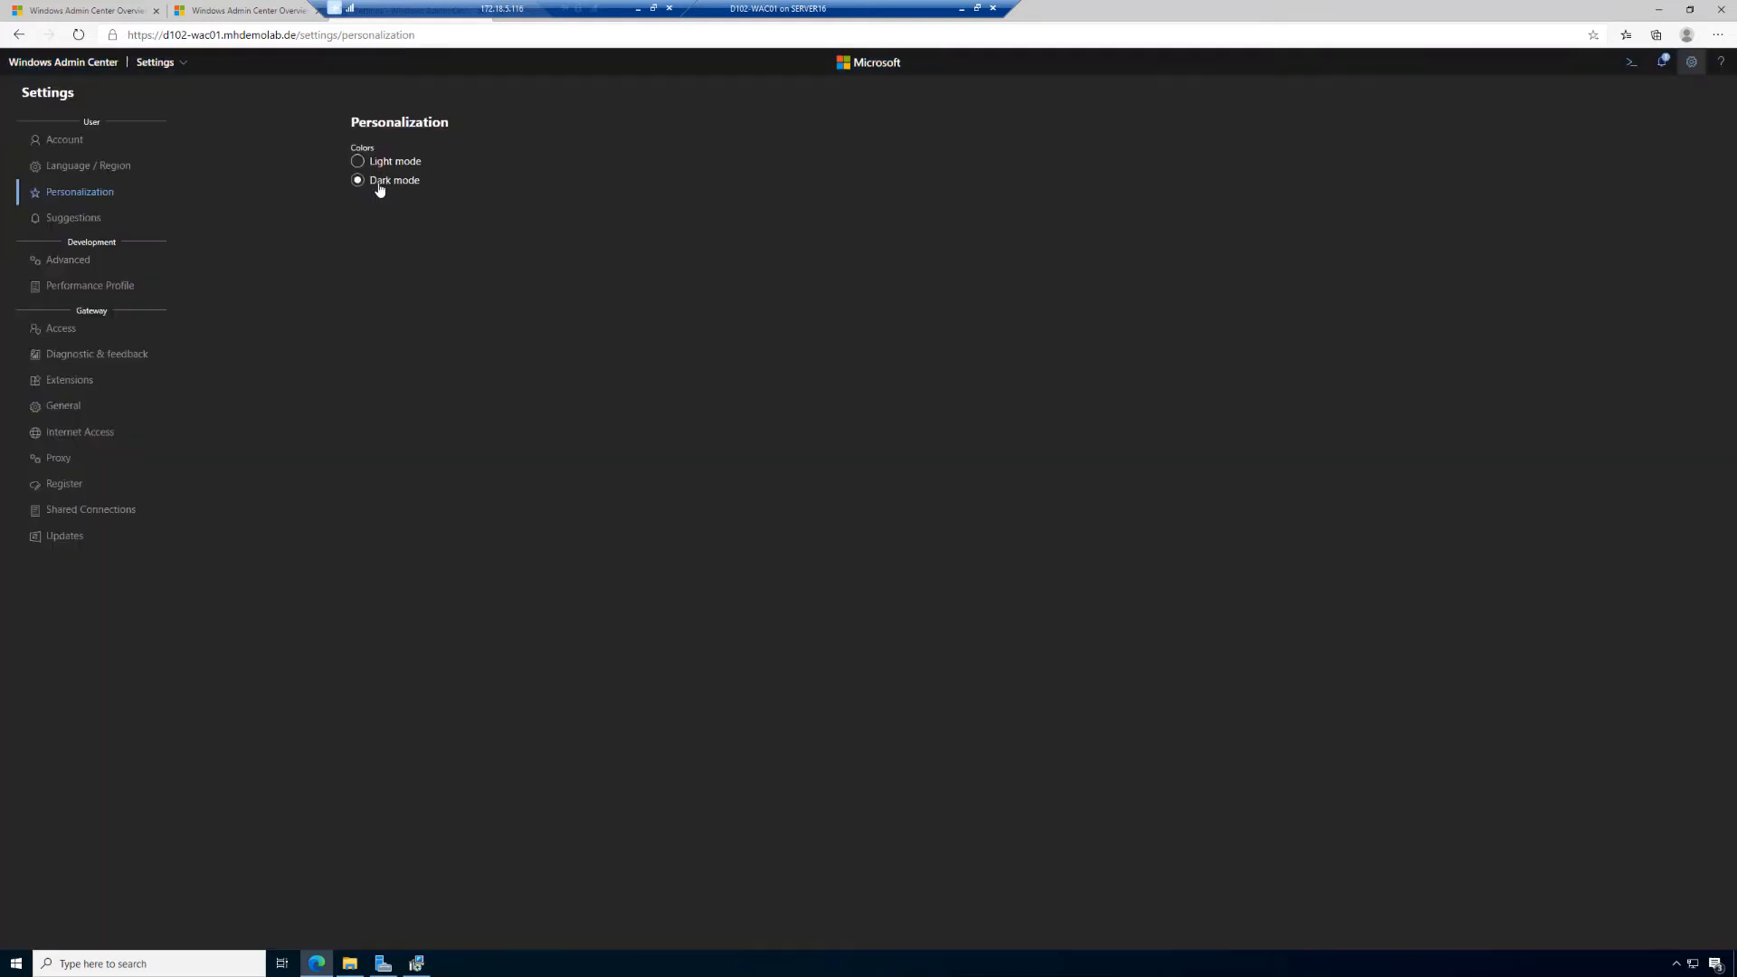
{"action": "left_click", "coordinate": [378, 163]}
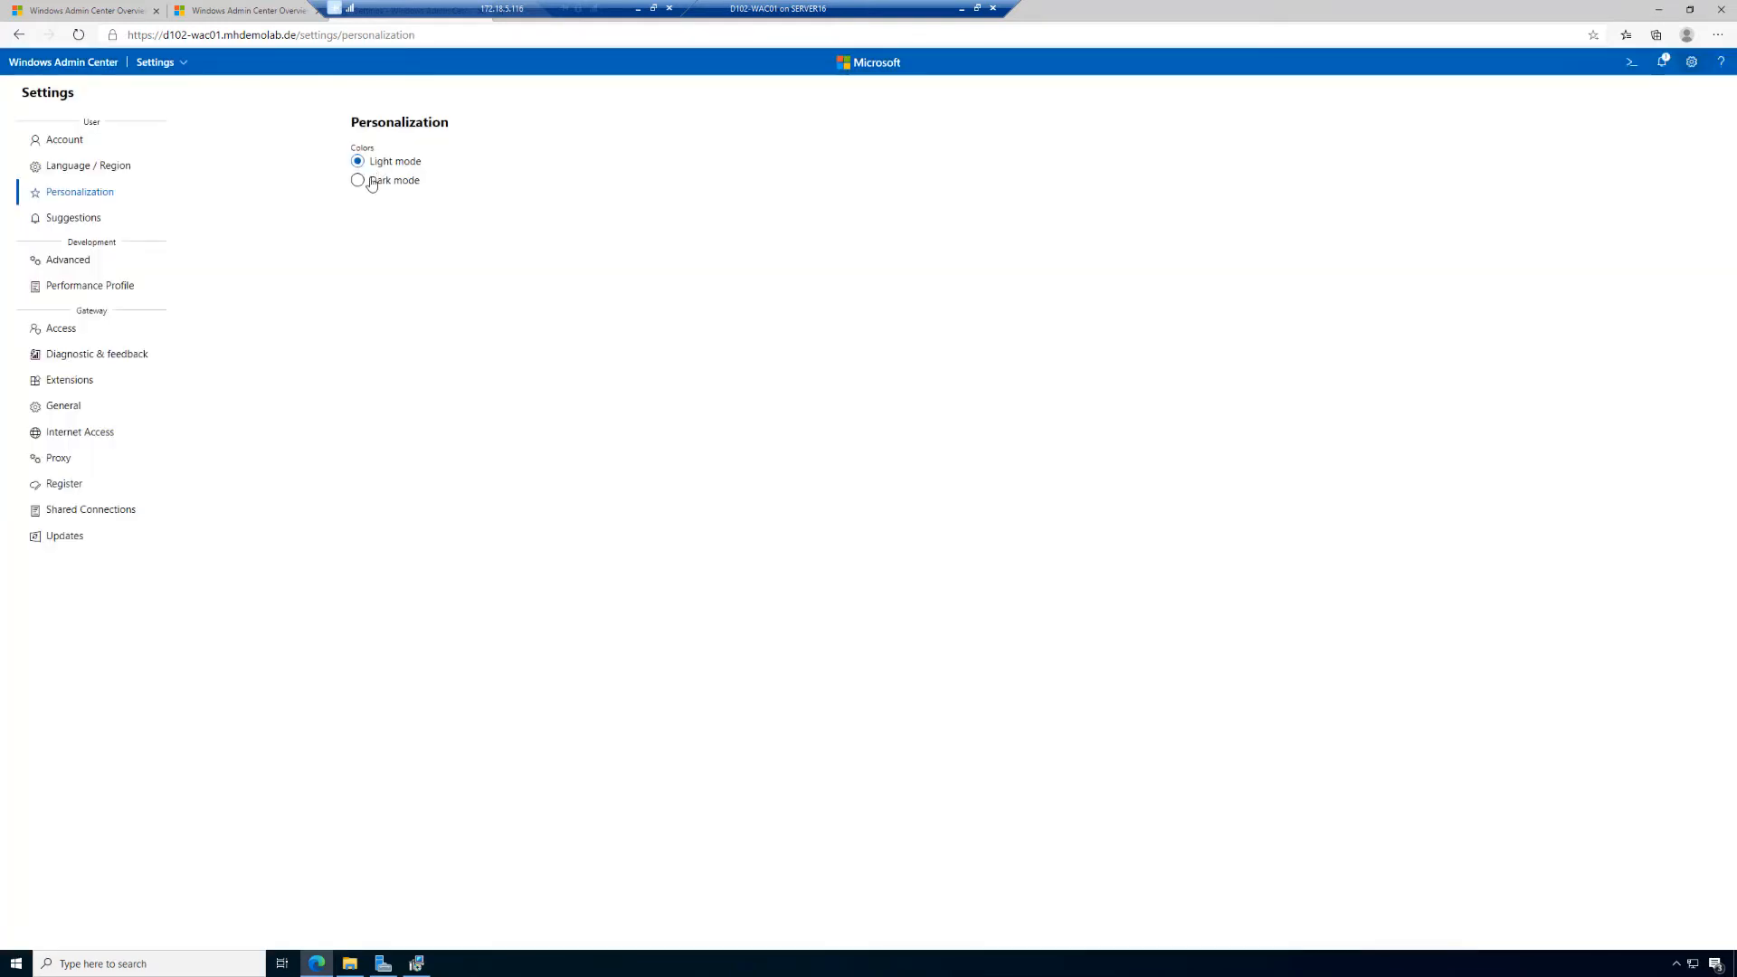
{"action": "left_click", "coordinate": [370, 180]}
{"action": "left_click", "coordinate": [371, 164]}
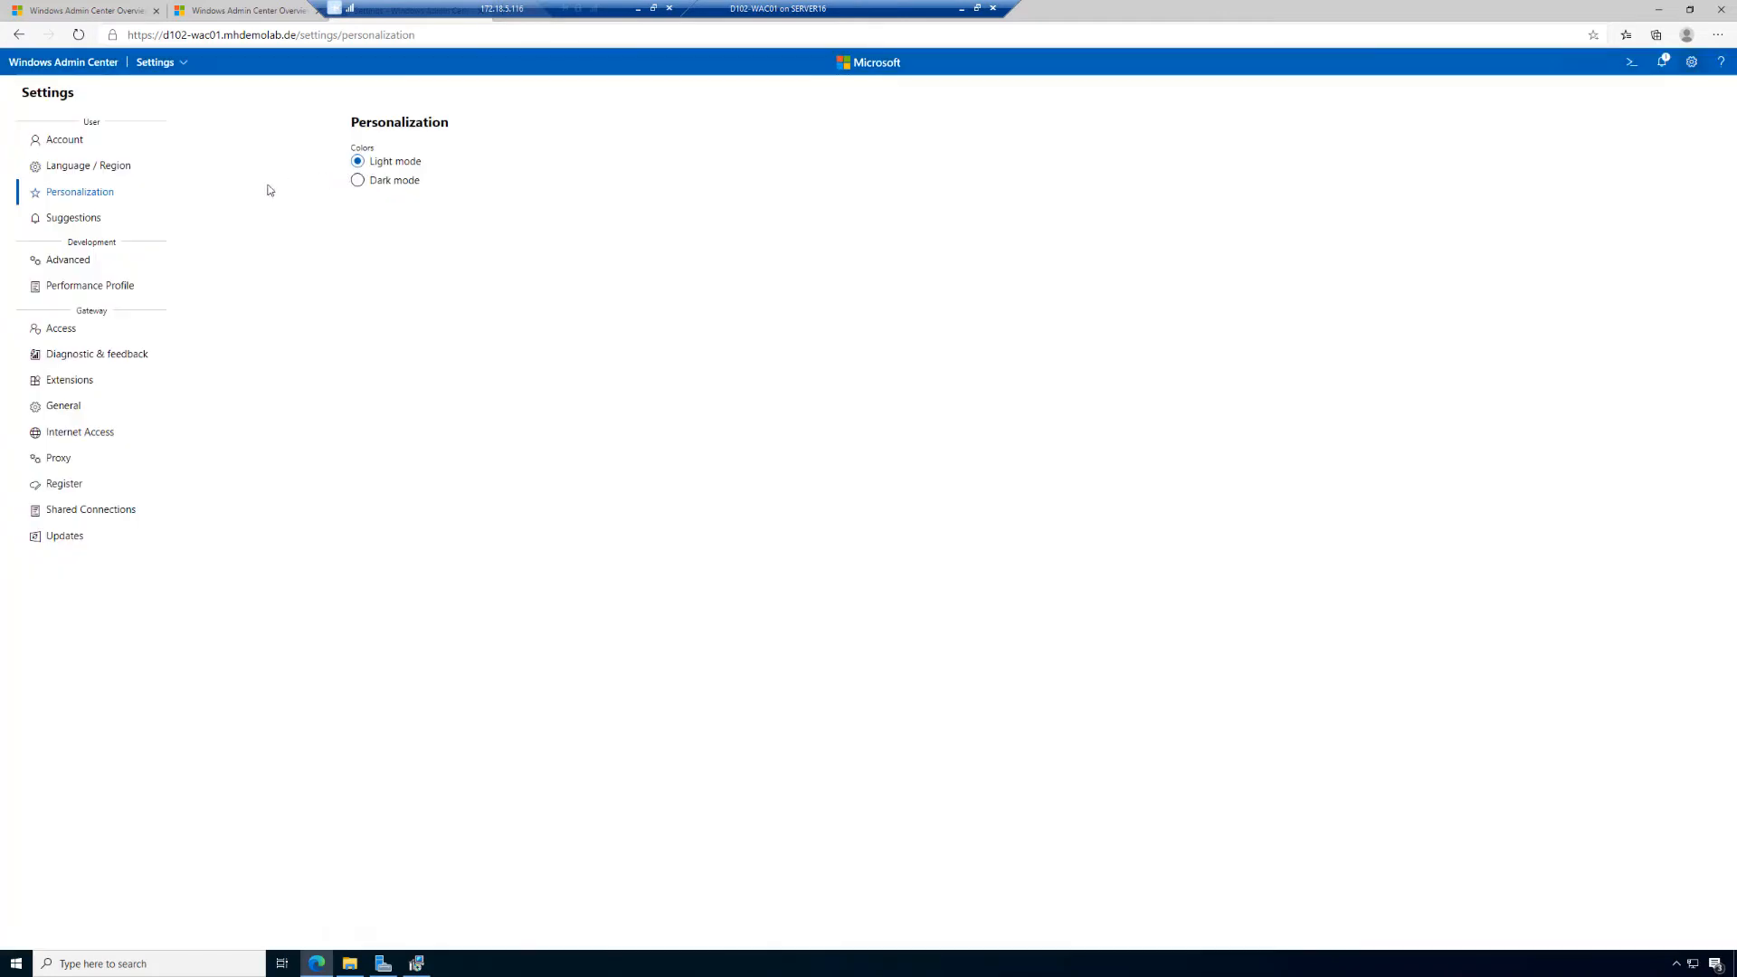
Review the suggestions settings and the development settings for advanced options and the performance profile
{"action": "left_click", "coordinate": [66, 223]}
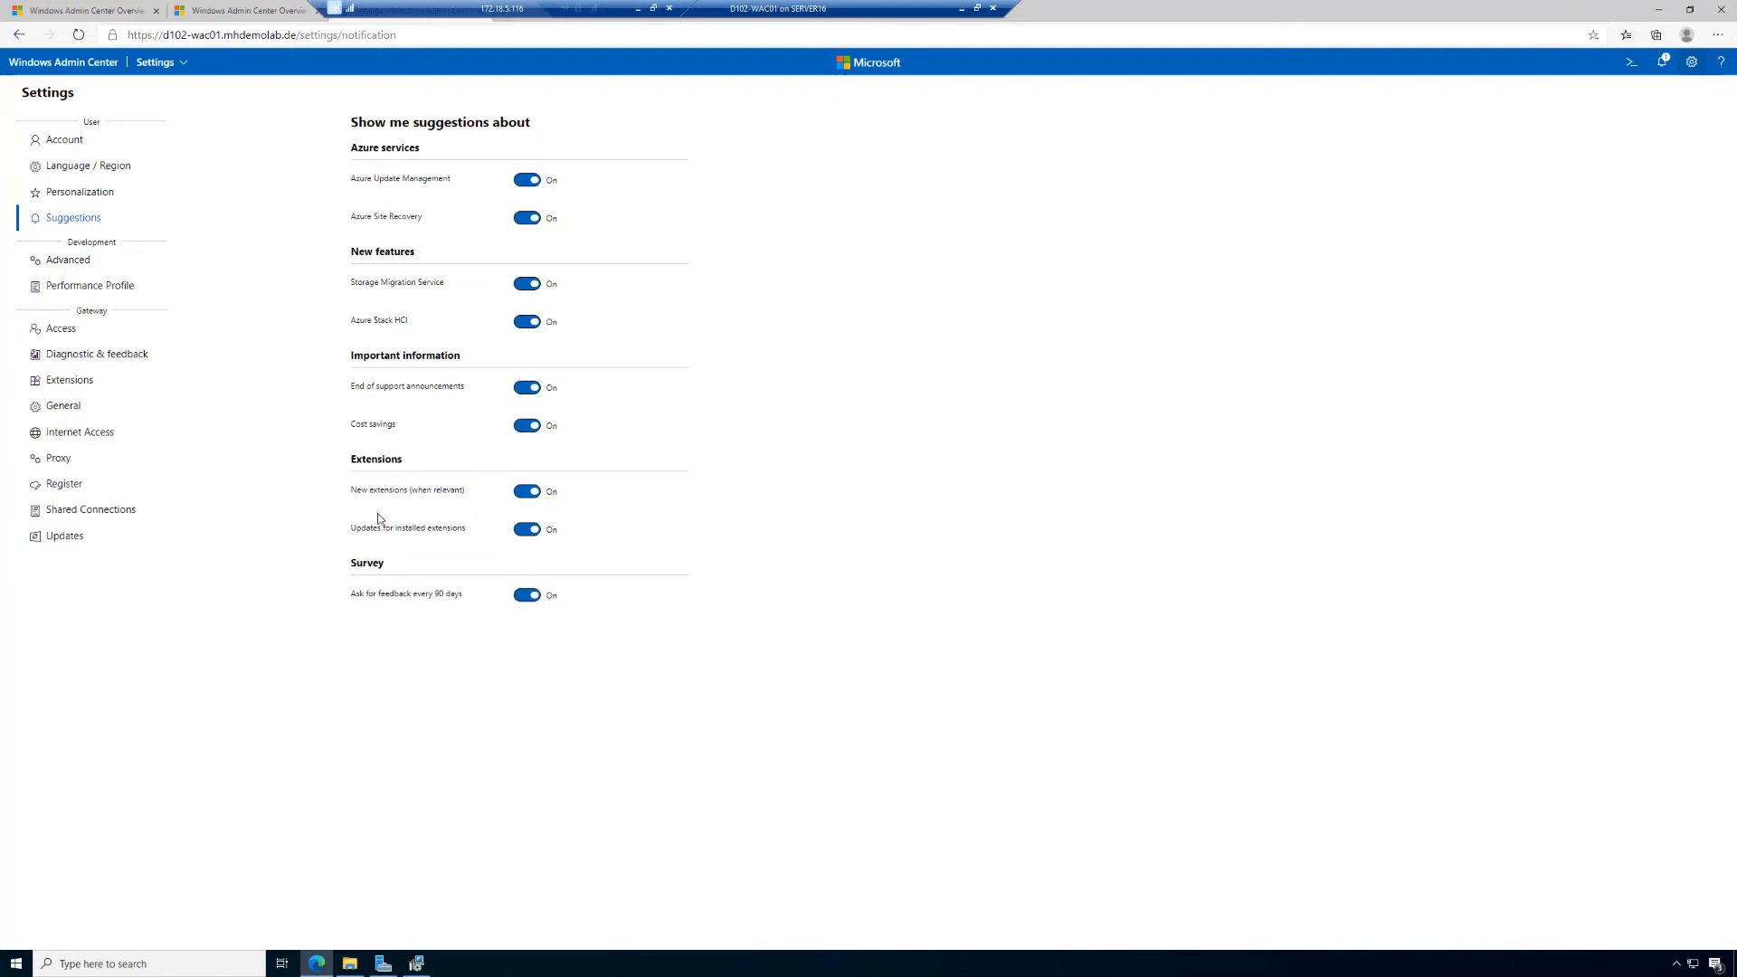
{"action": "left_click", "coordinate": [75, 261]}
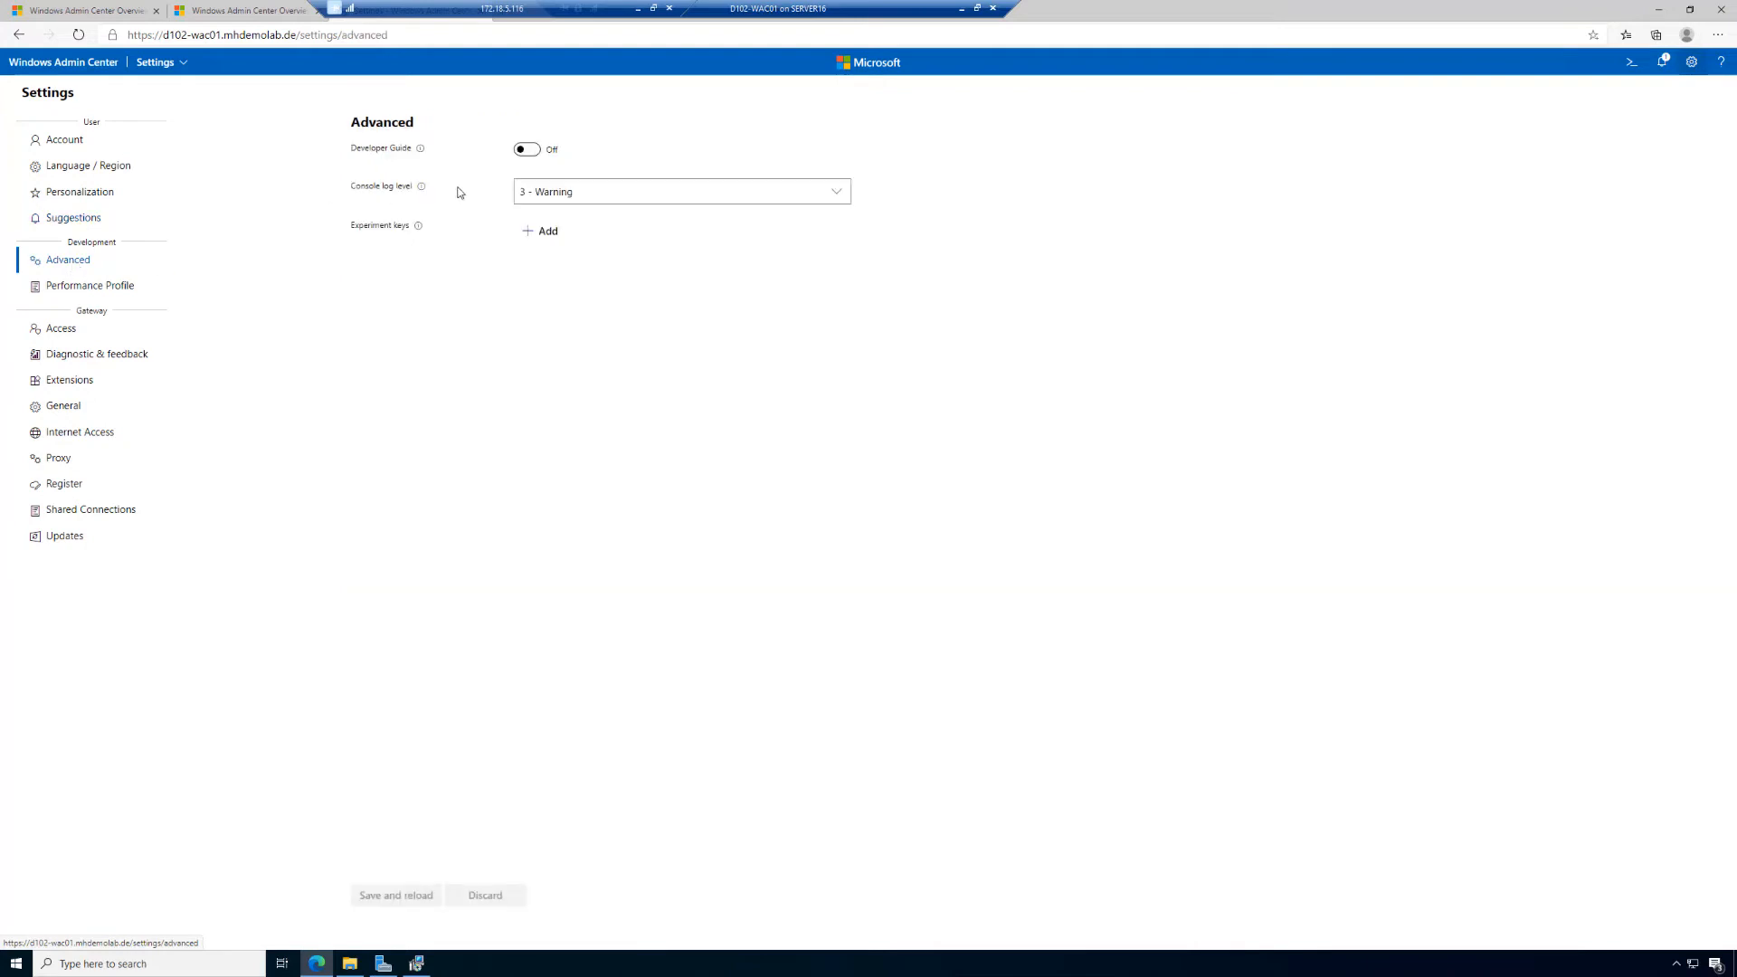
{"action": "key", "text": "ctrl+a"}
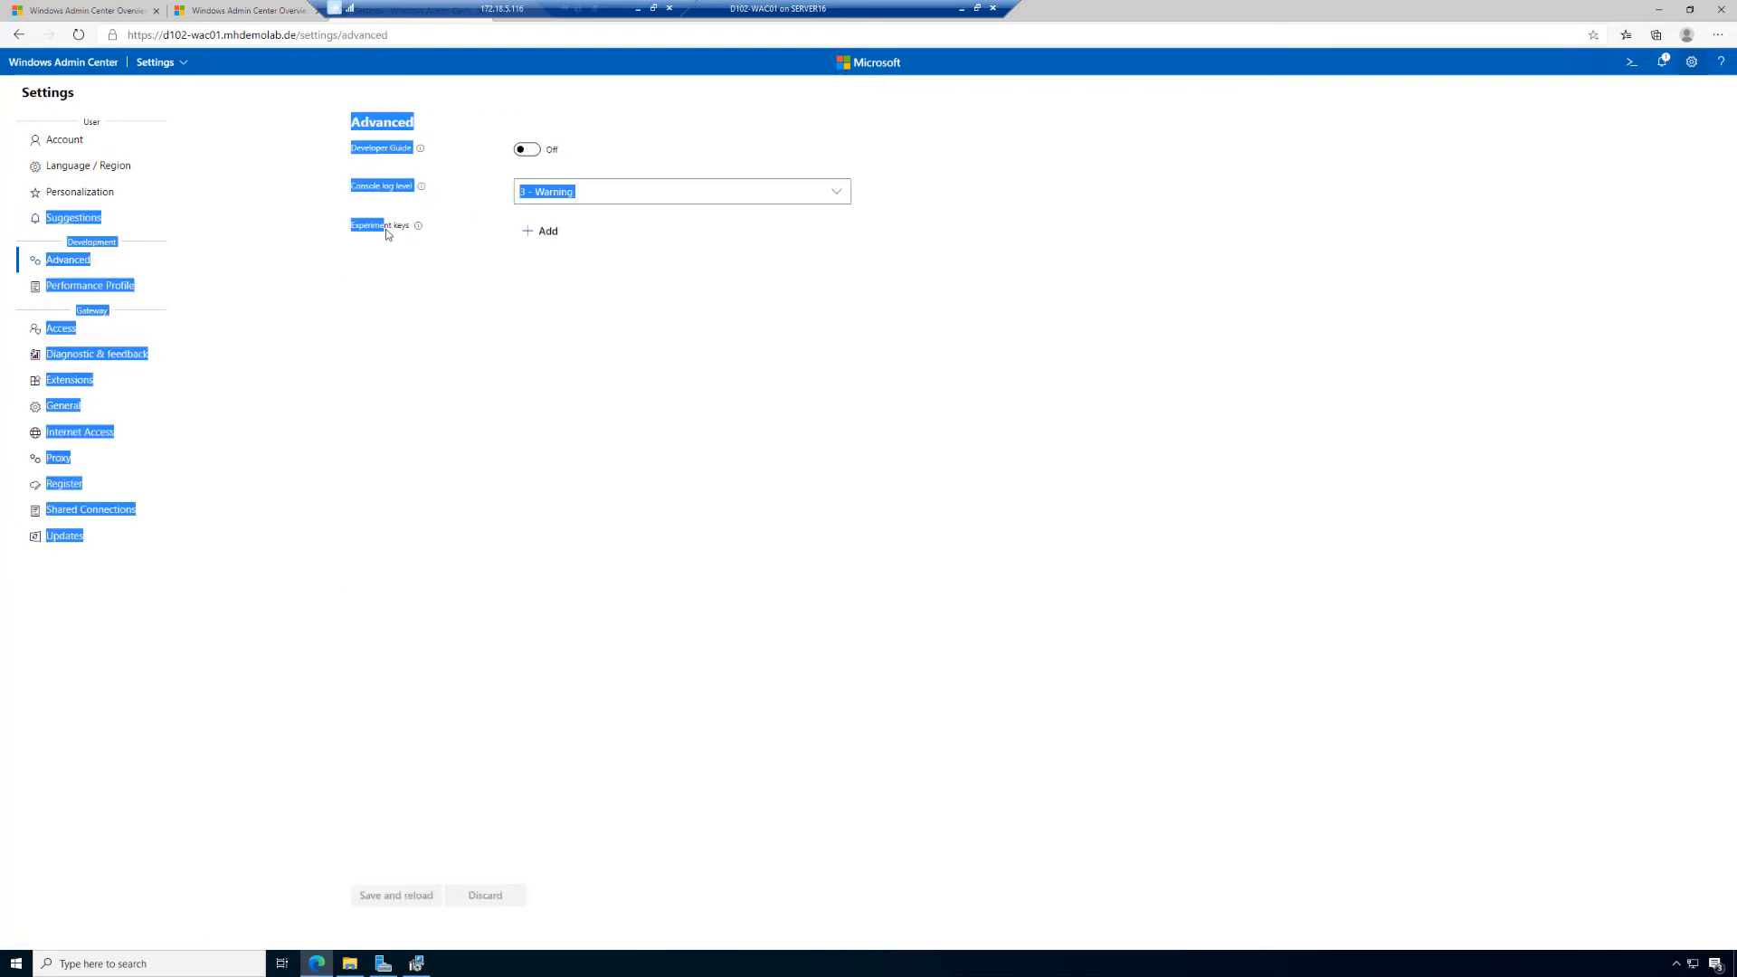
{"action": "left_click", "coordinate": [387, 248]}
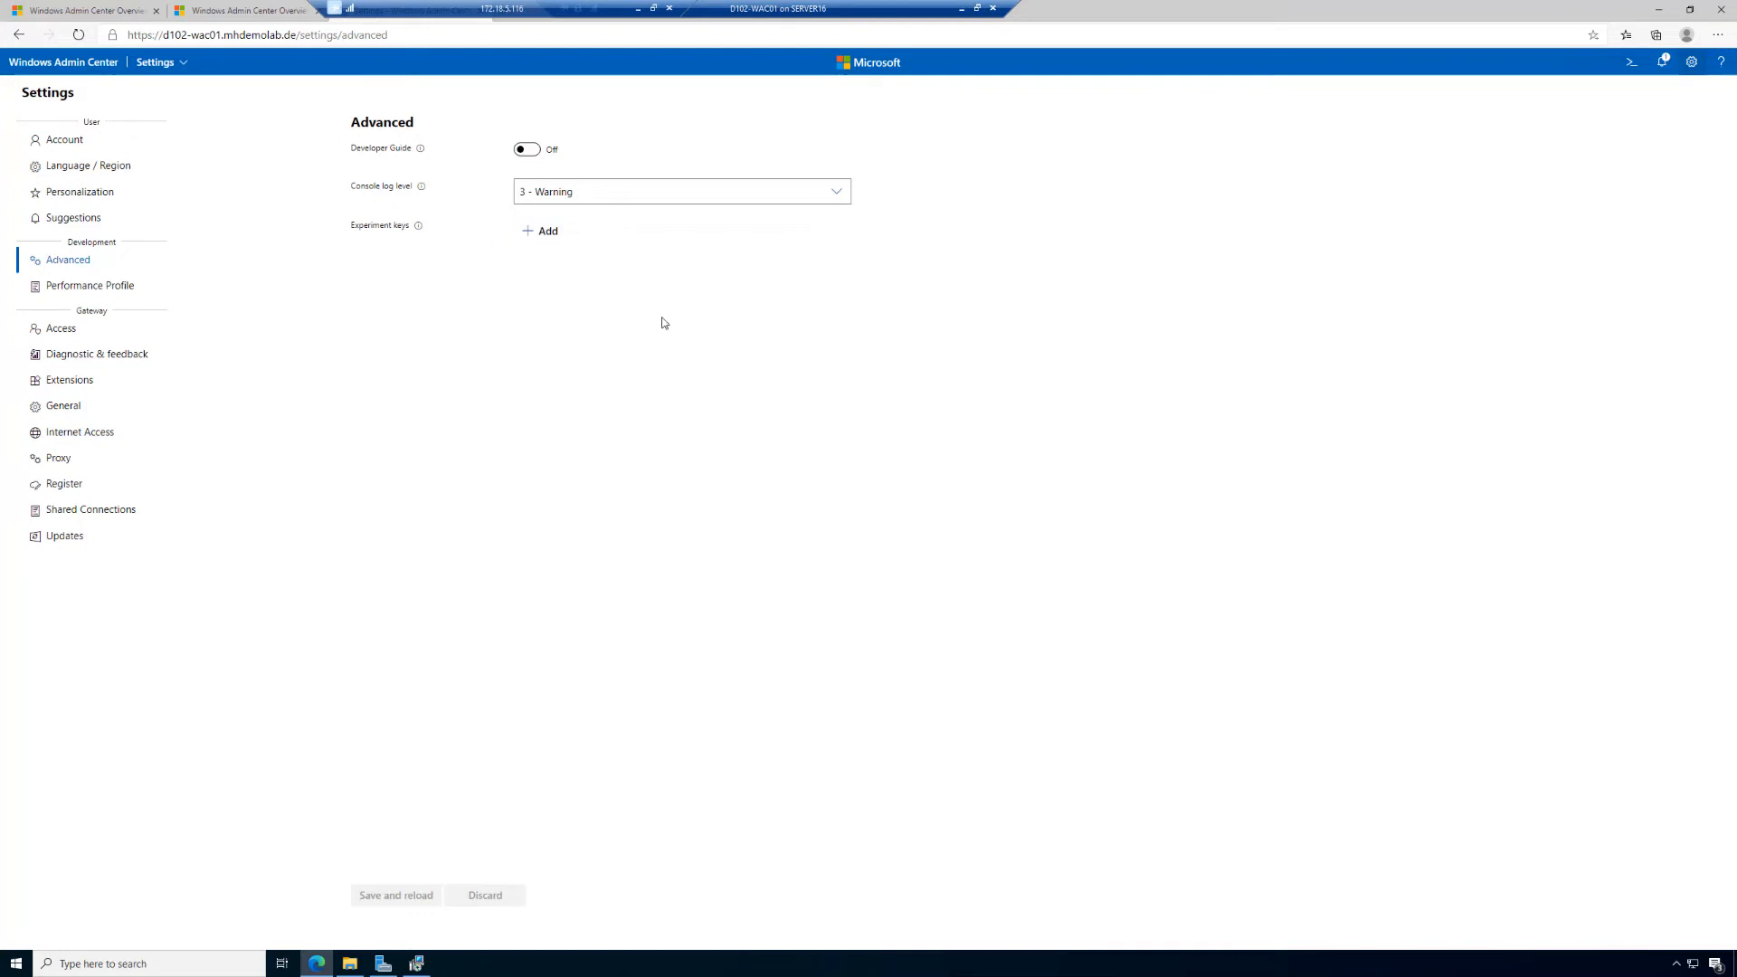
{"action": "left_click", "coordinate": [70, 285]}
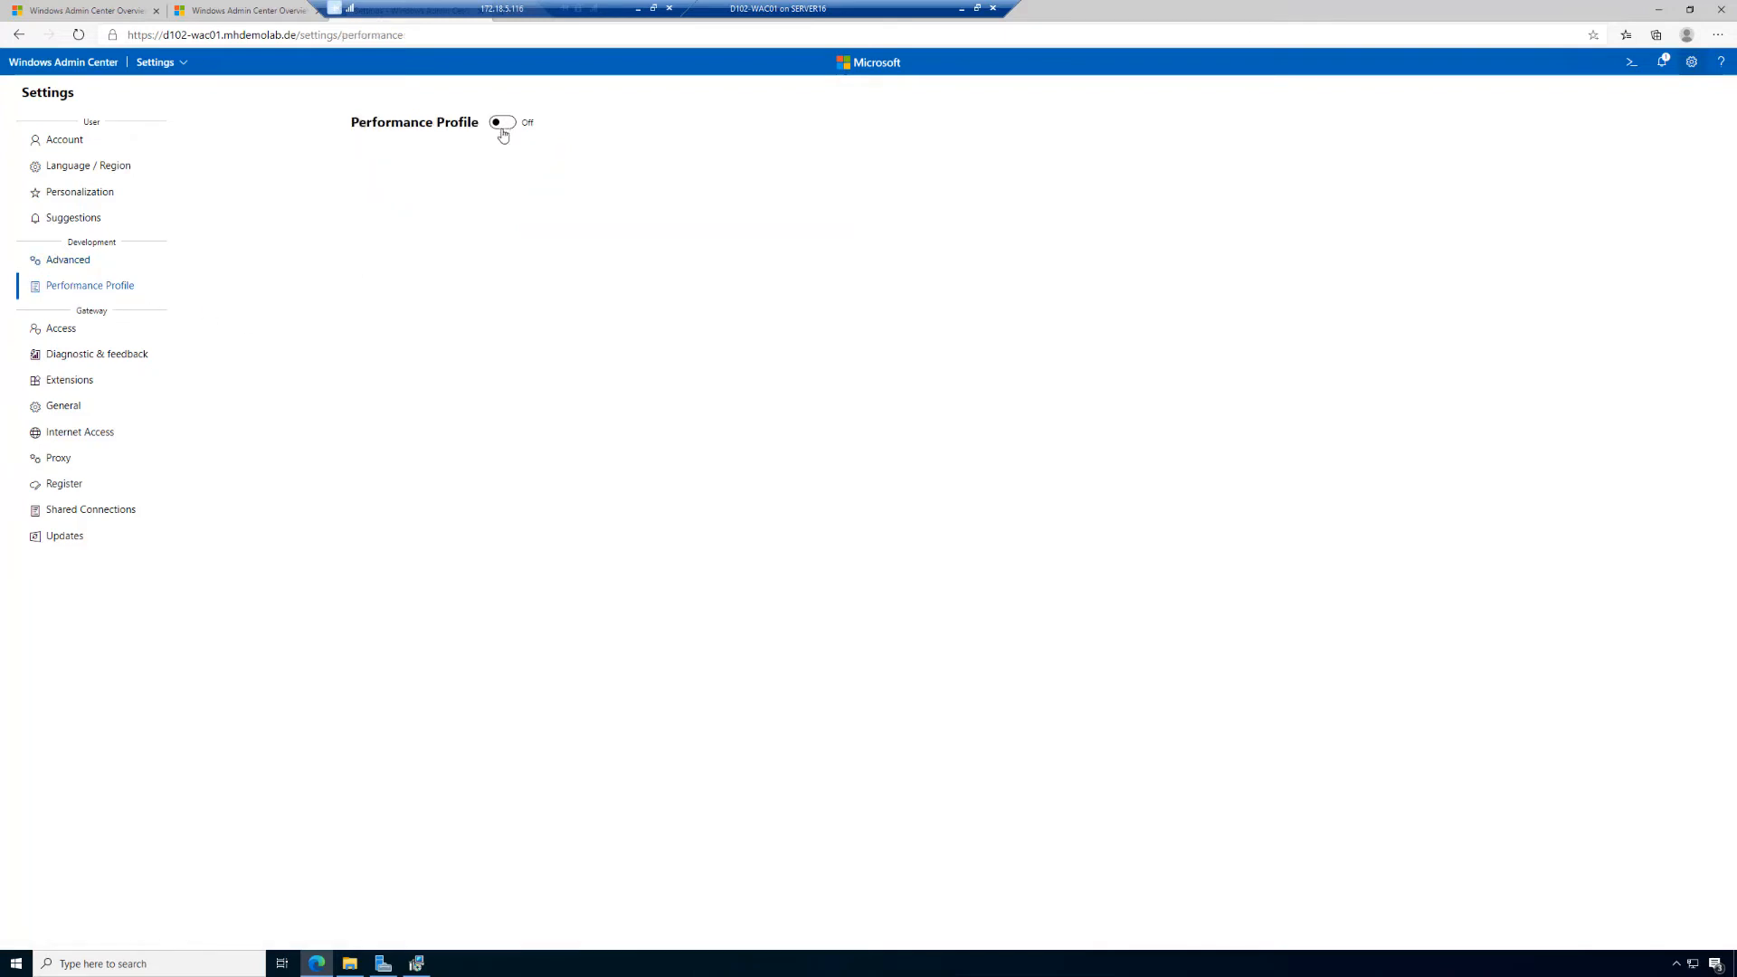
Review the gateway's access settings, its diagnostic and feedback options, and the list of available extensions
{"action": "left_click", "coordinate": [40, 336]}
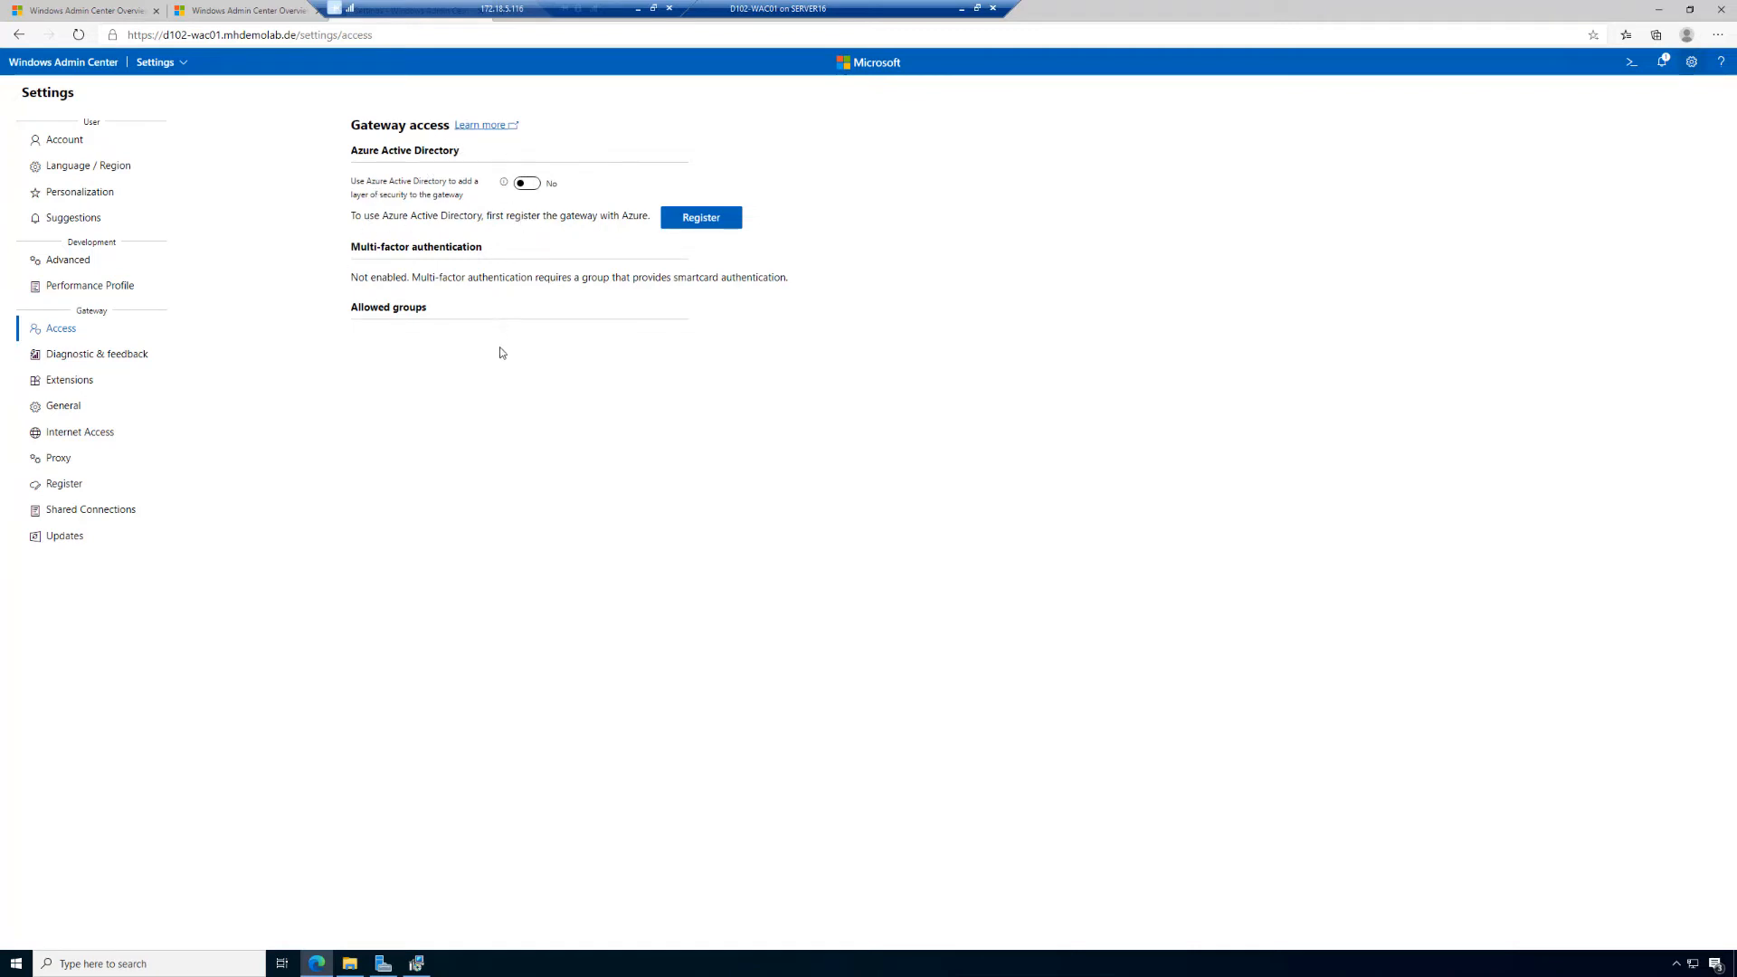
{"action": "left_click", "coordinate": [69, 362]}
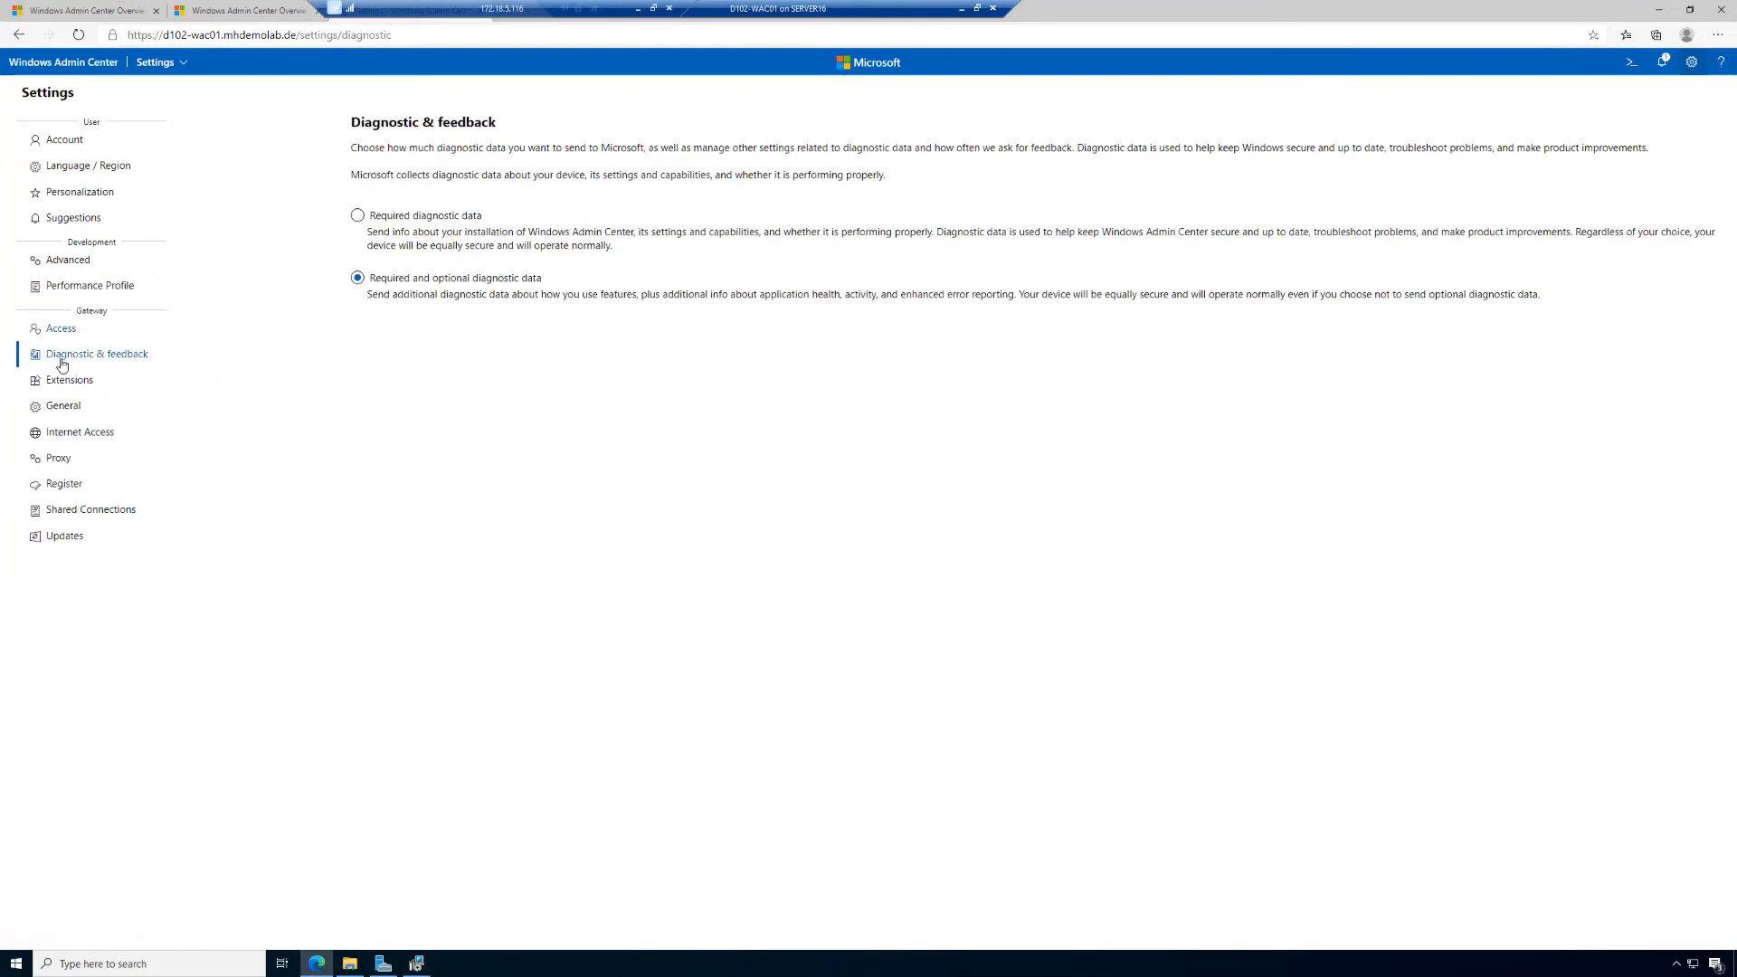
{"action": "left_click", "coordinate": [64, 382]}
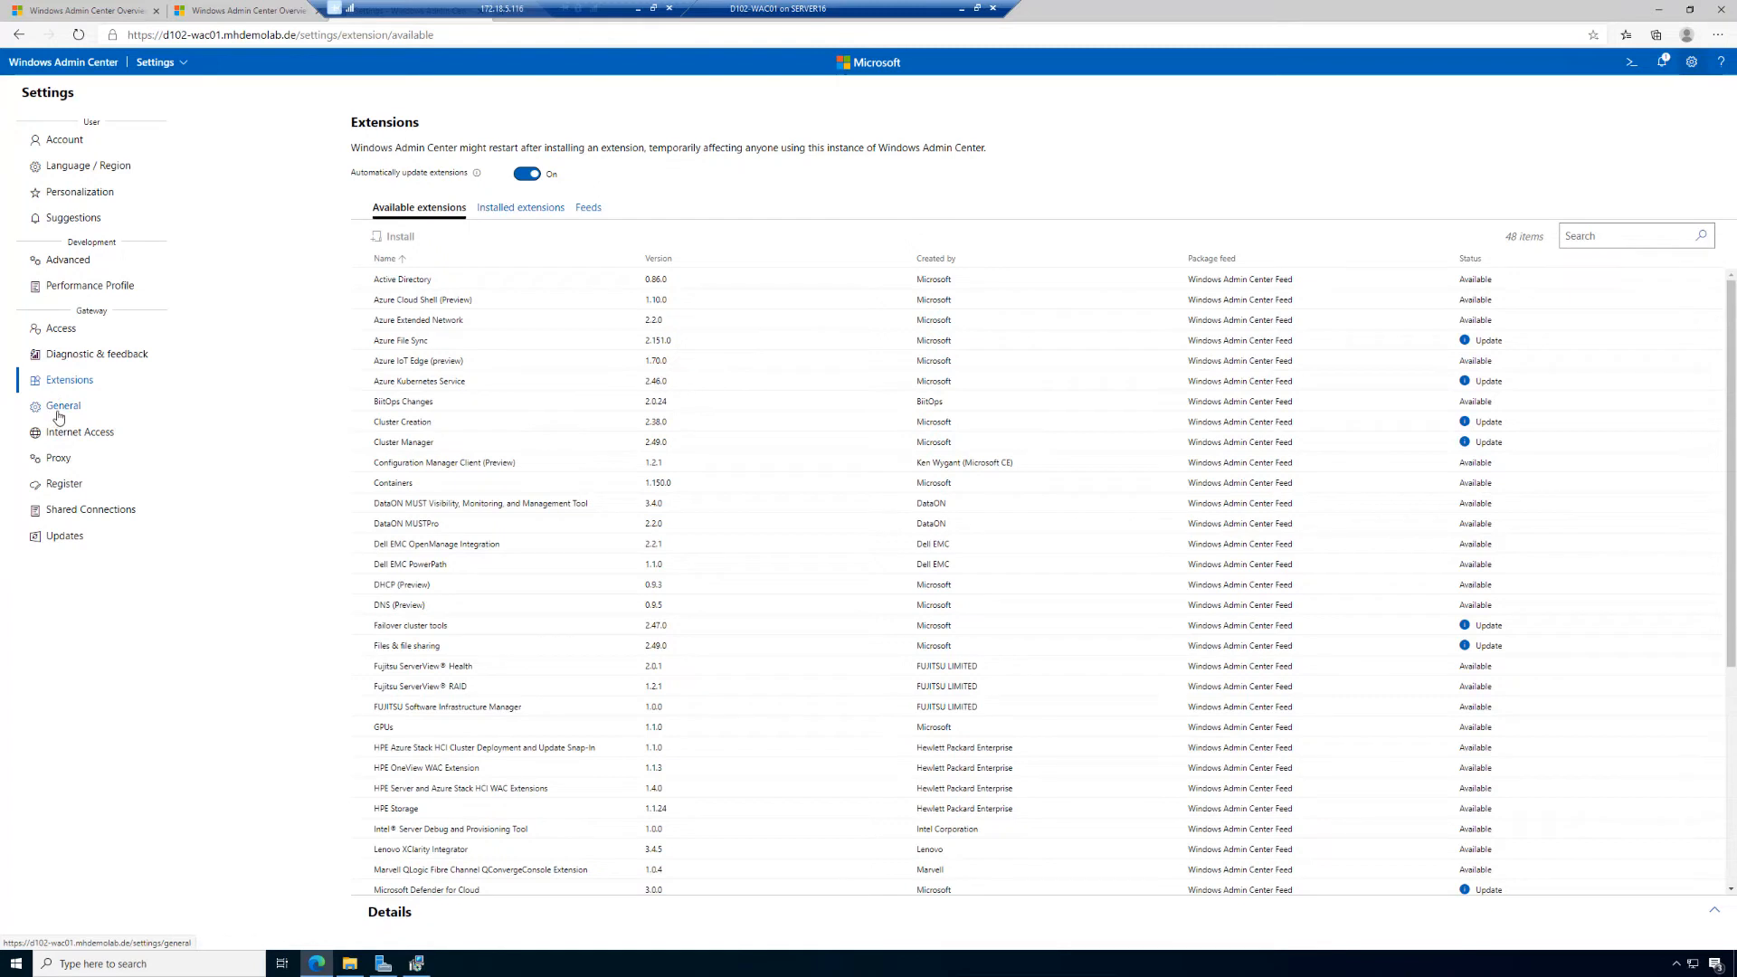
Try enabling session expiry after inactivity in the general gateway settings, and turn it off again
{"action": "left_click", "coordinate": [59, 412]}
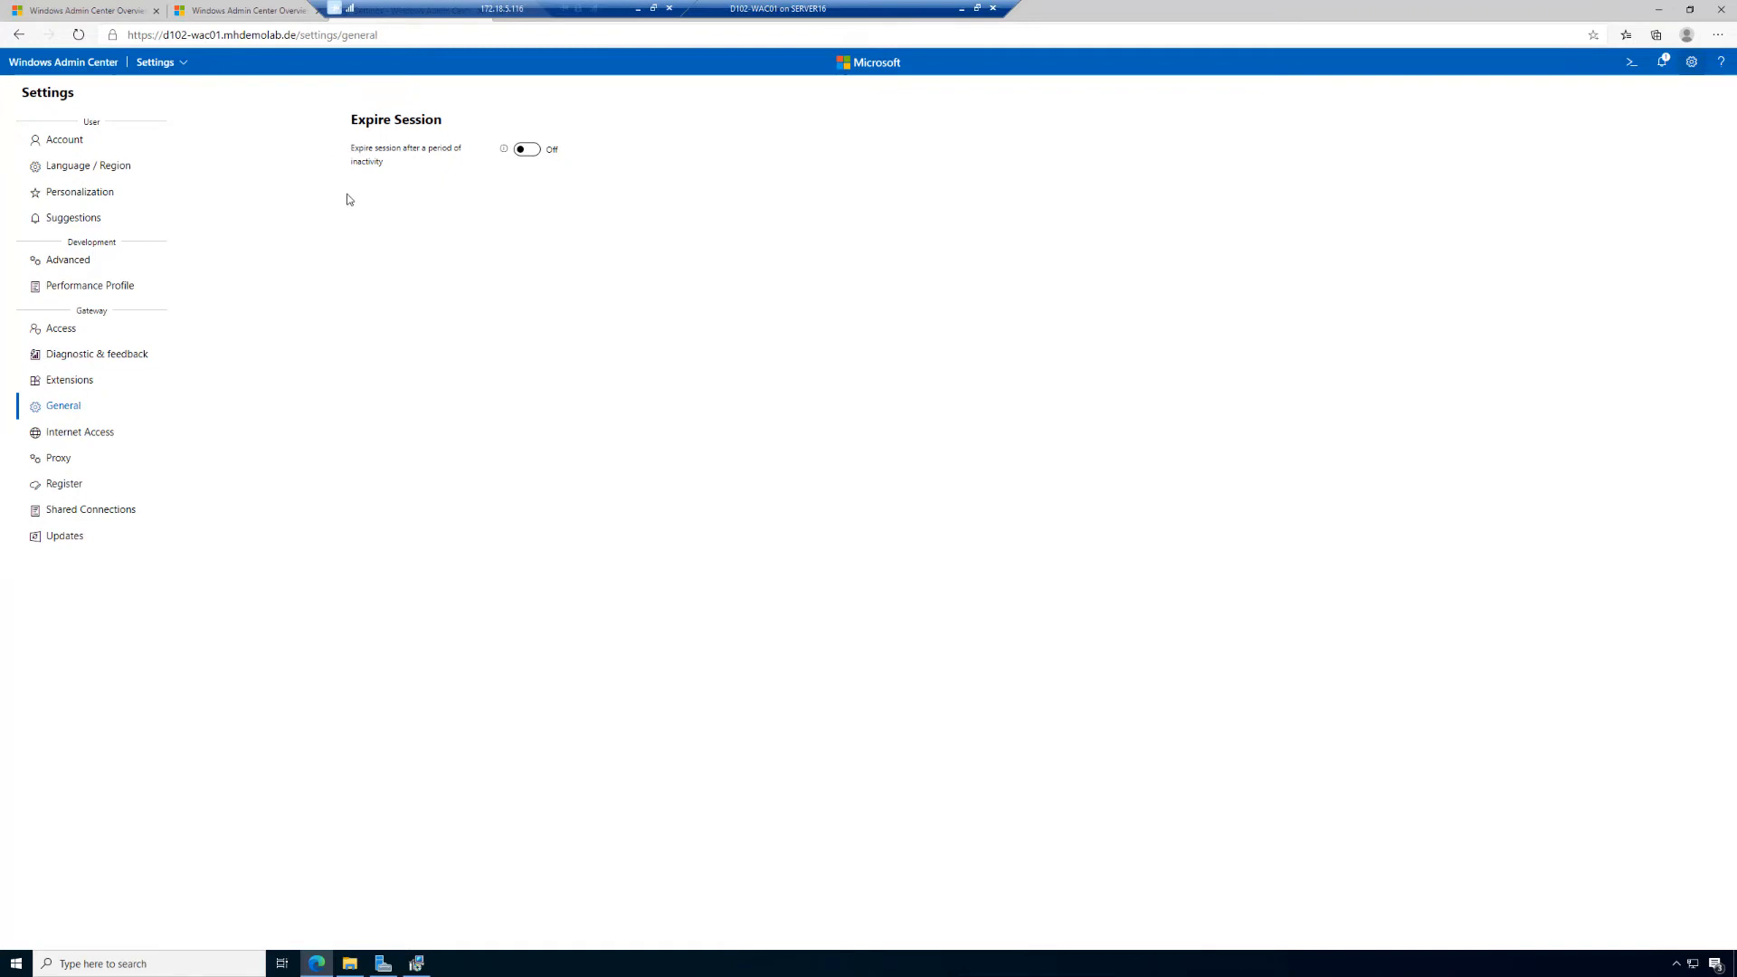
{"action": "left_click", "coordinate": [528, 149]}
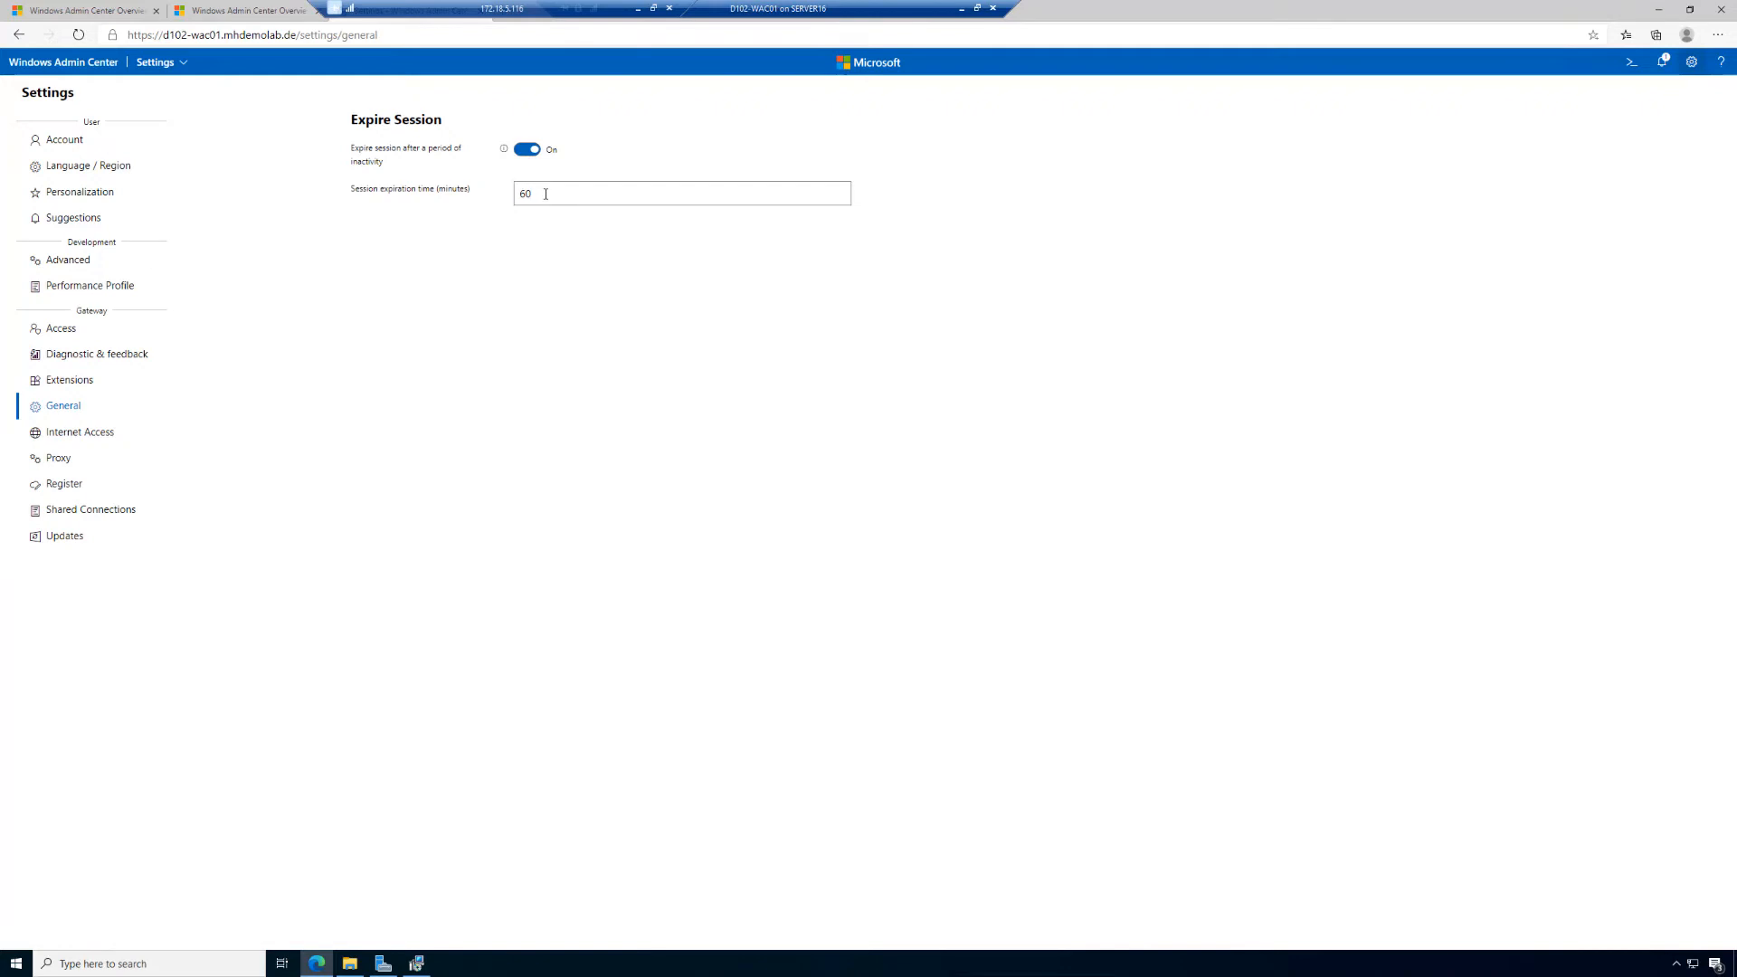
{"action": "left_click", "coordinate": [527, 150]}
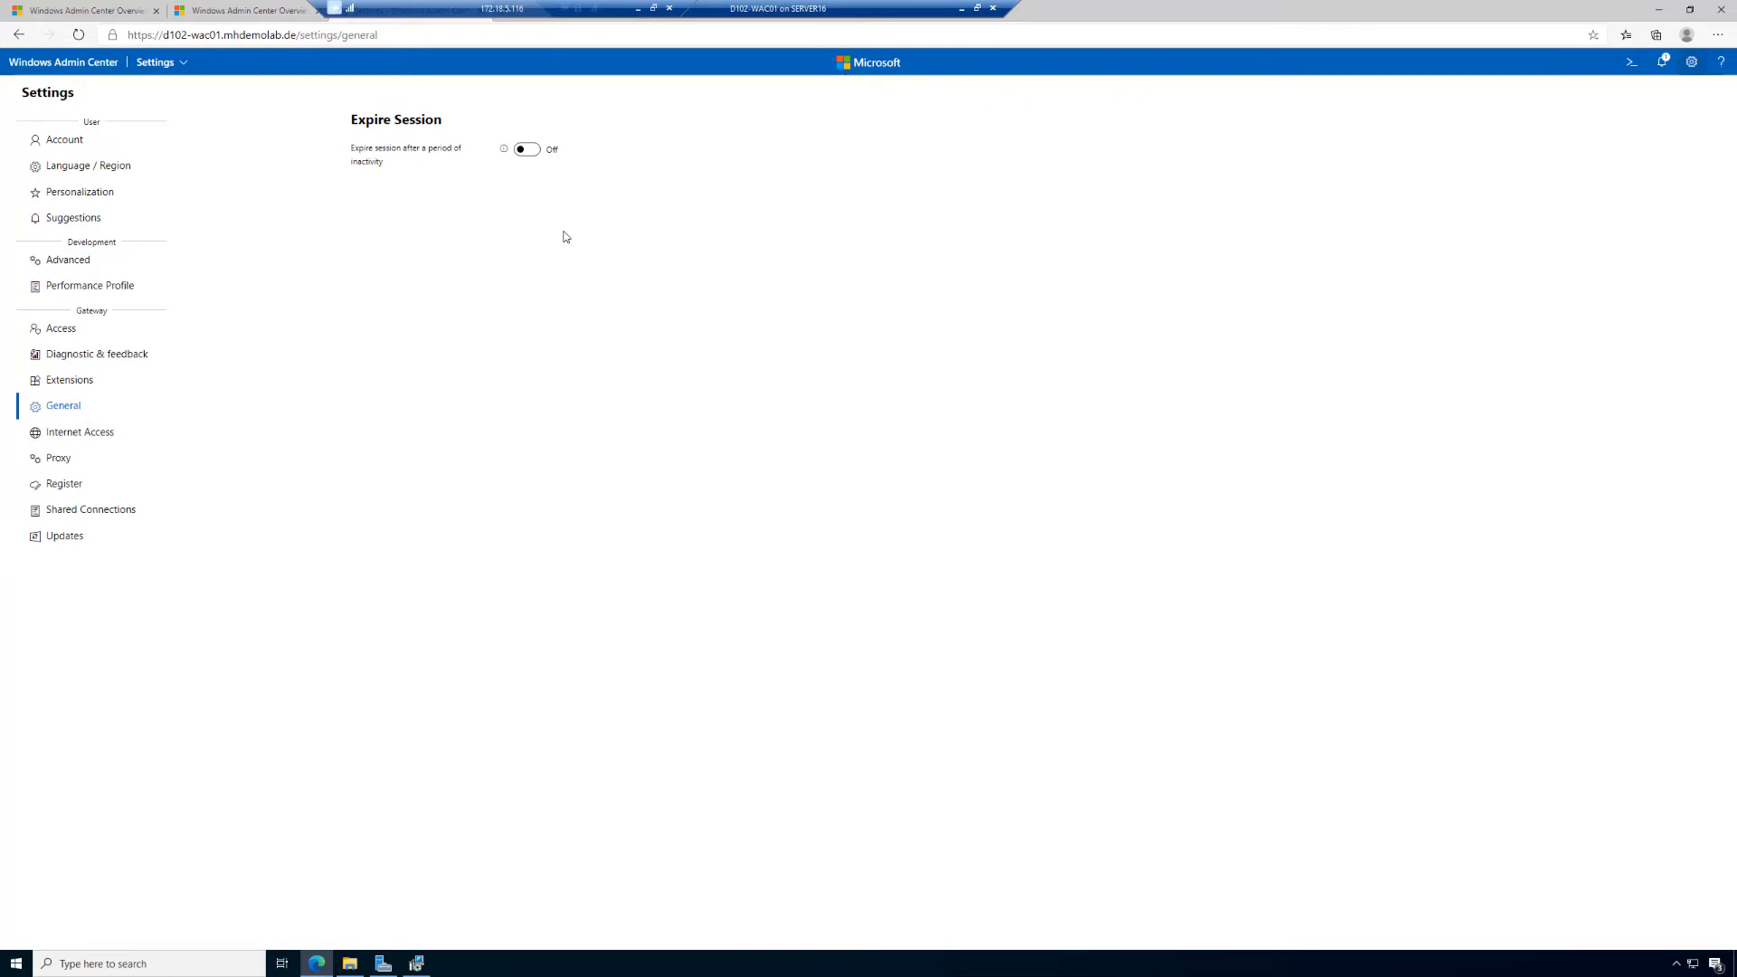
Try the Azure services only and No internet access levels for the gateway, and return to Full internet access
{"action": "left_click", "coordinate": [85, 433]}
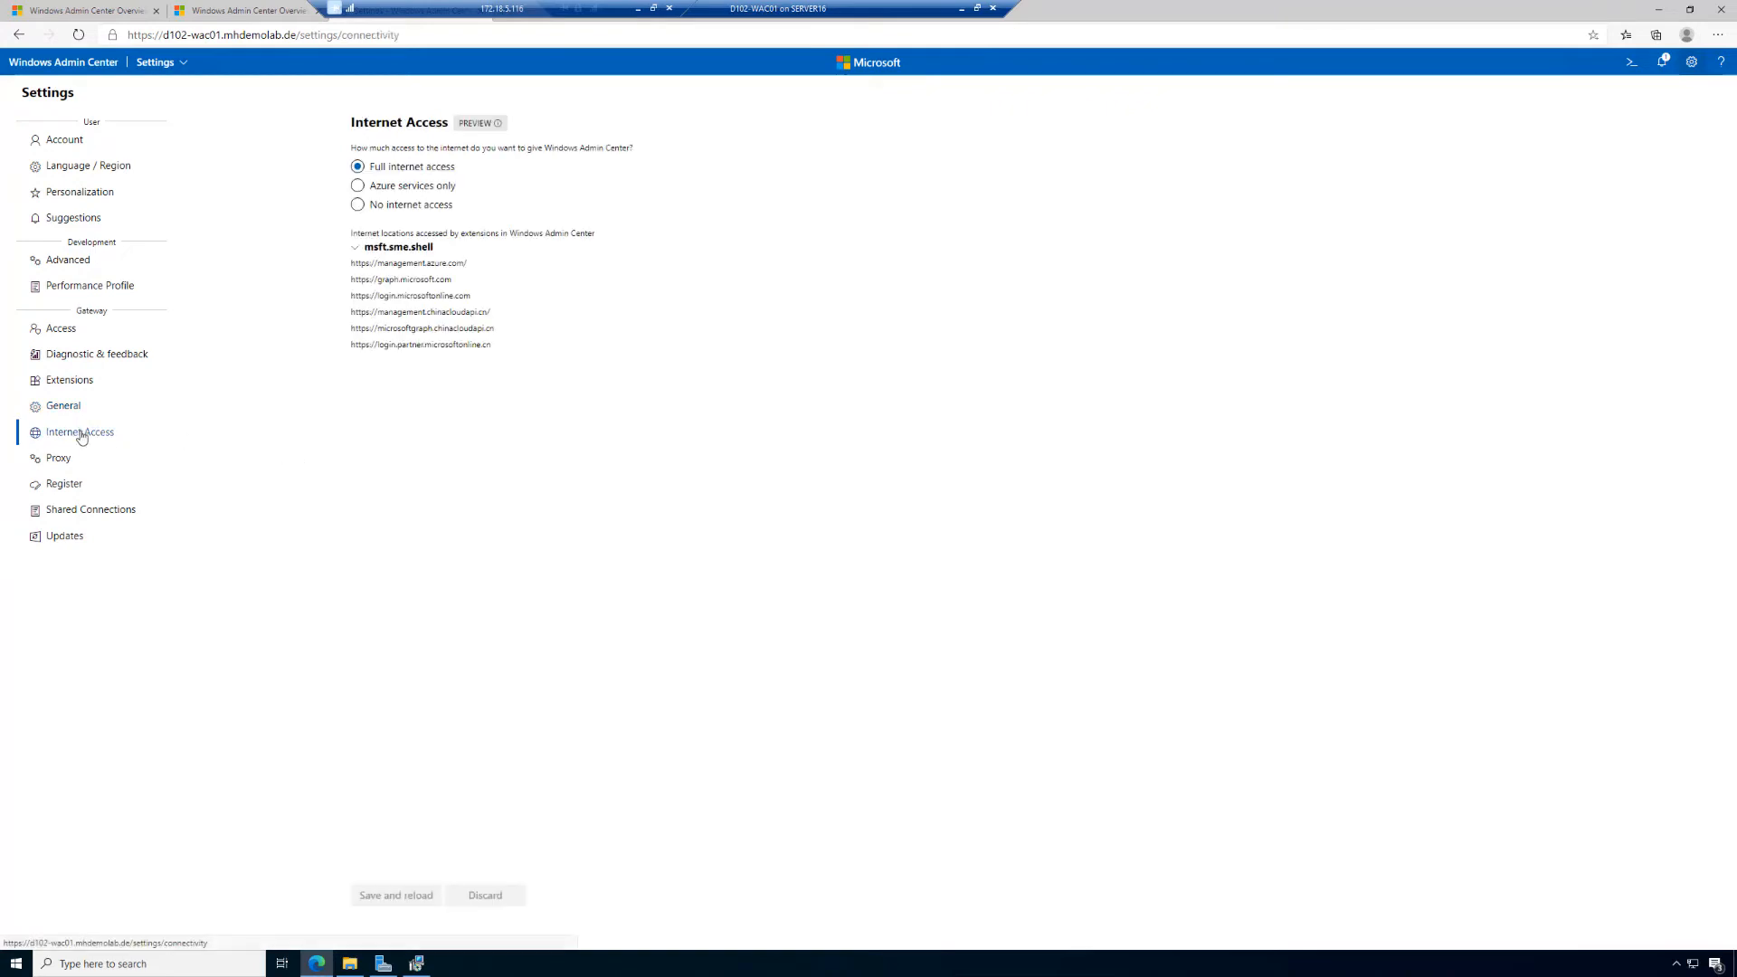
{"action": "left_click", "coordinate": [358, 186]}
{"action": "left_click", "coordinate": [358, 208]}
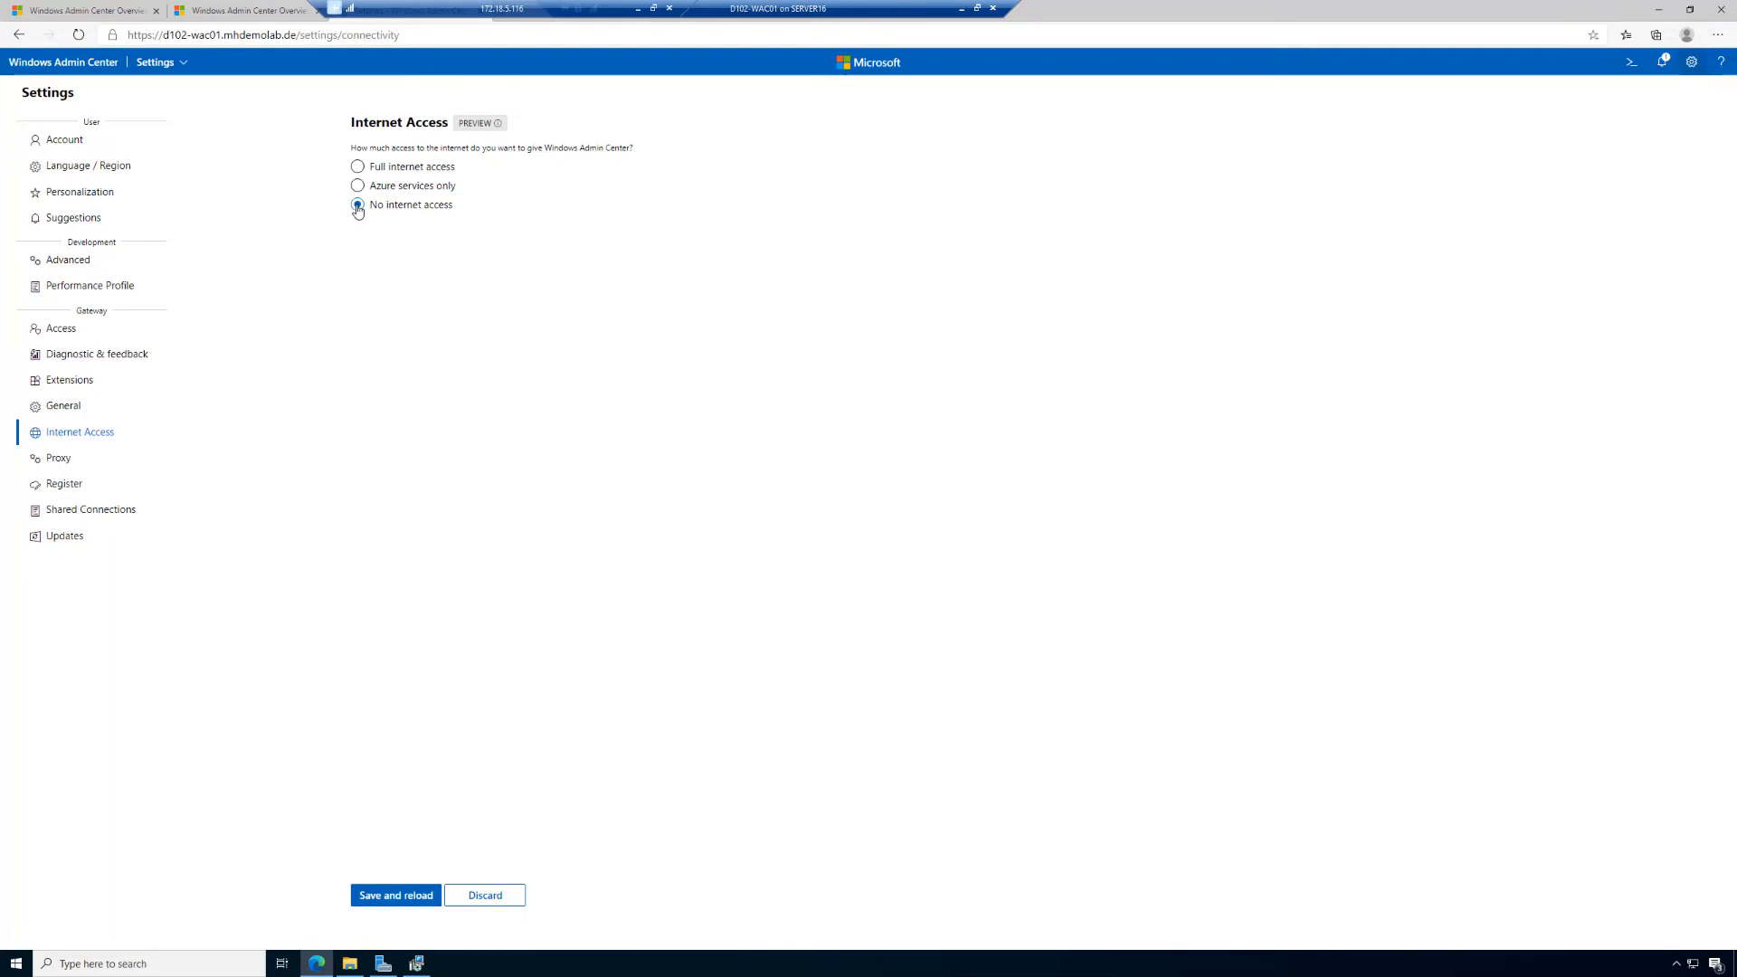
{"action": "left_click", "coordinate": [358, 188]}
{"action": "left_click", "coordinate": [359, 169]}
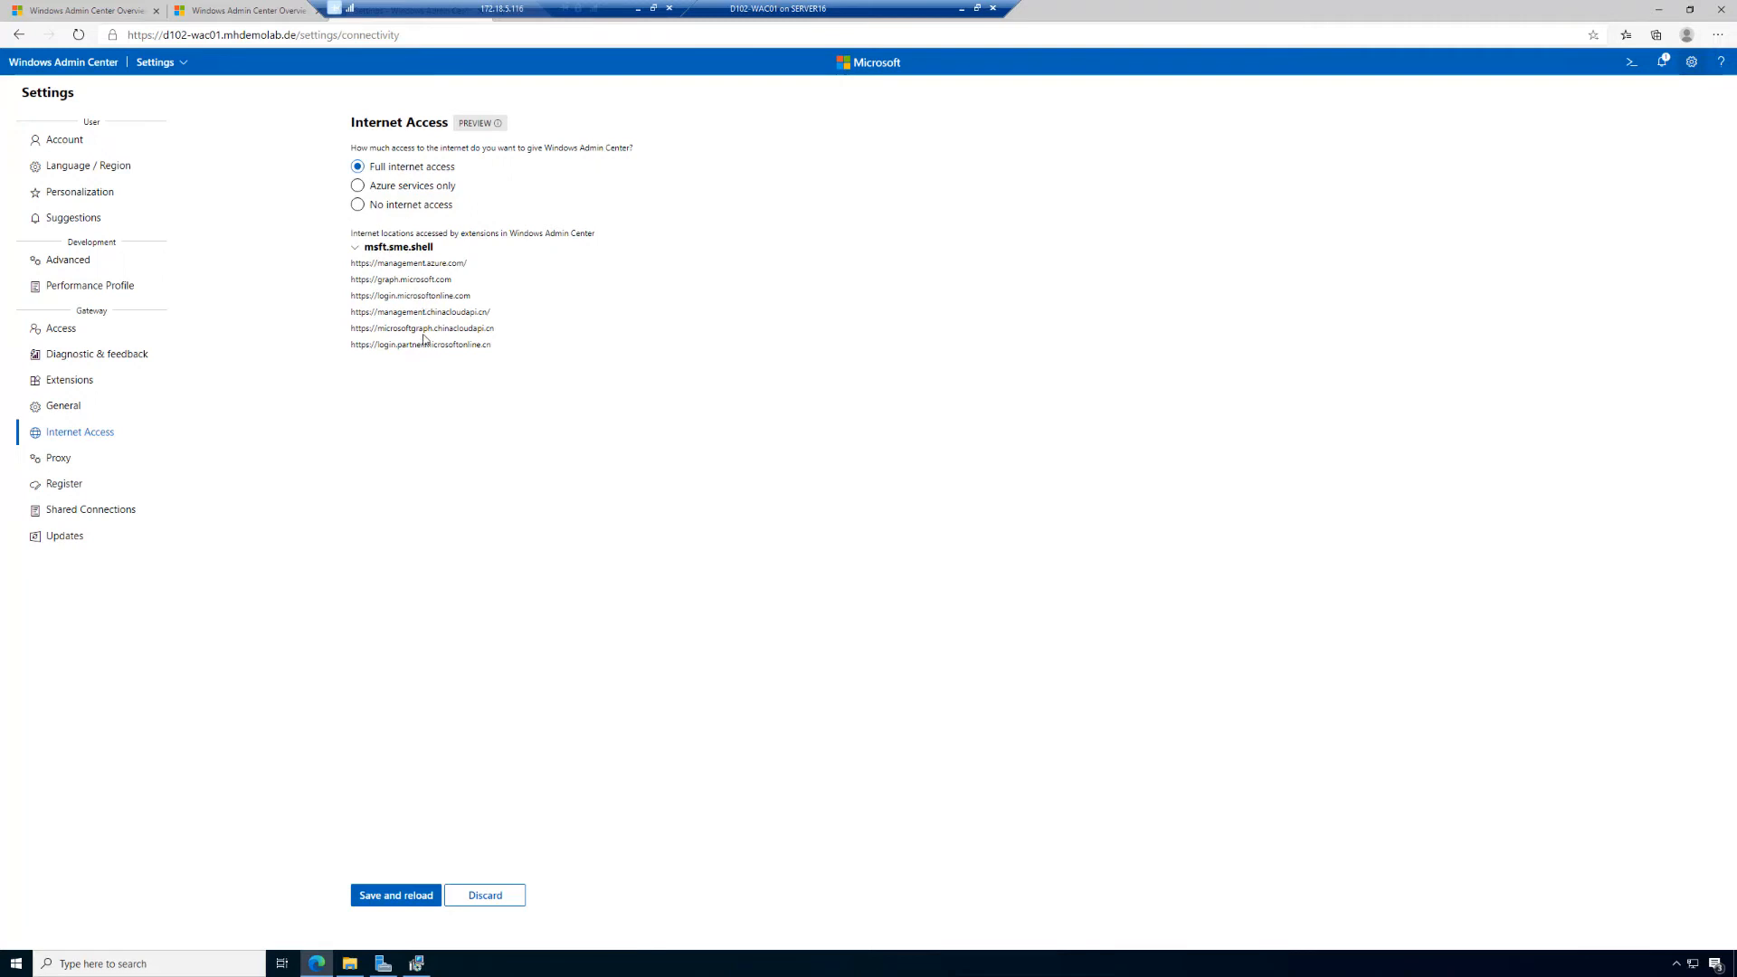
Review the gateway's proxy settings, Azure registration page and shared connections list
{"action": "left_click", "coordinate": [58, 459]}
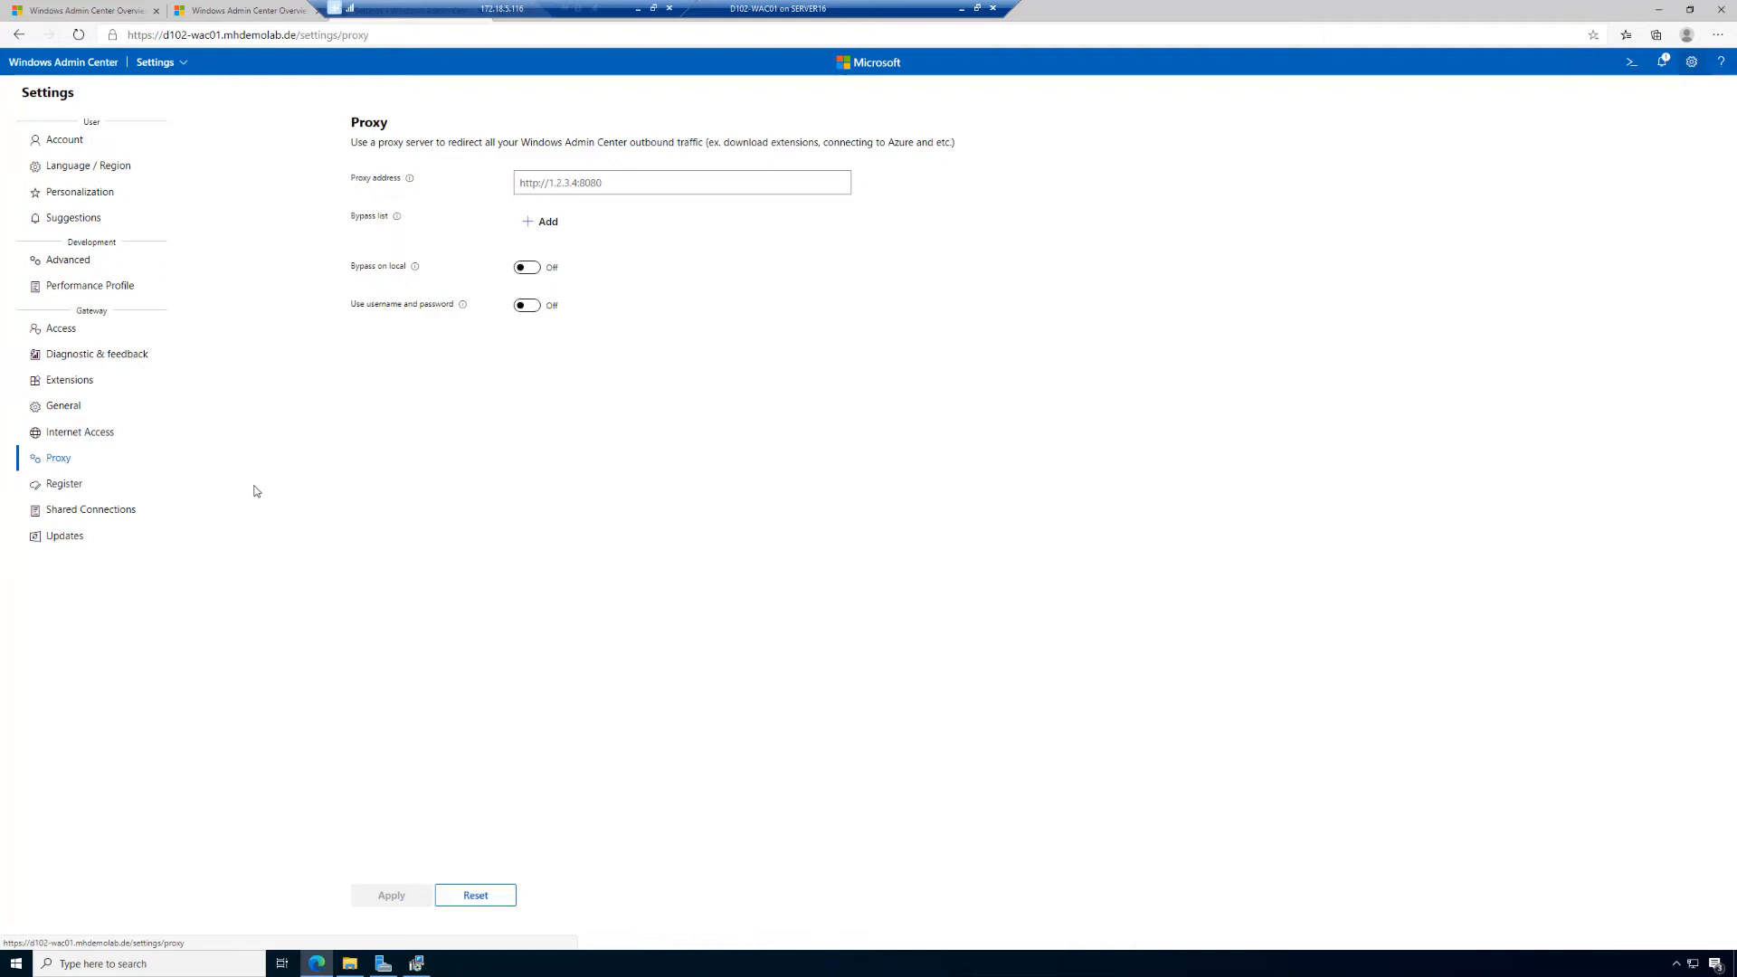
{"action": "left_click", "coordinate": [52, 487]}
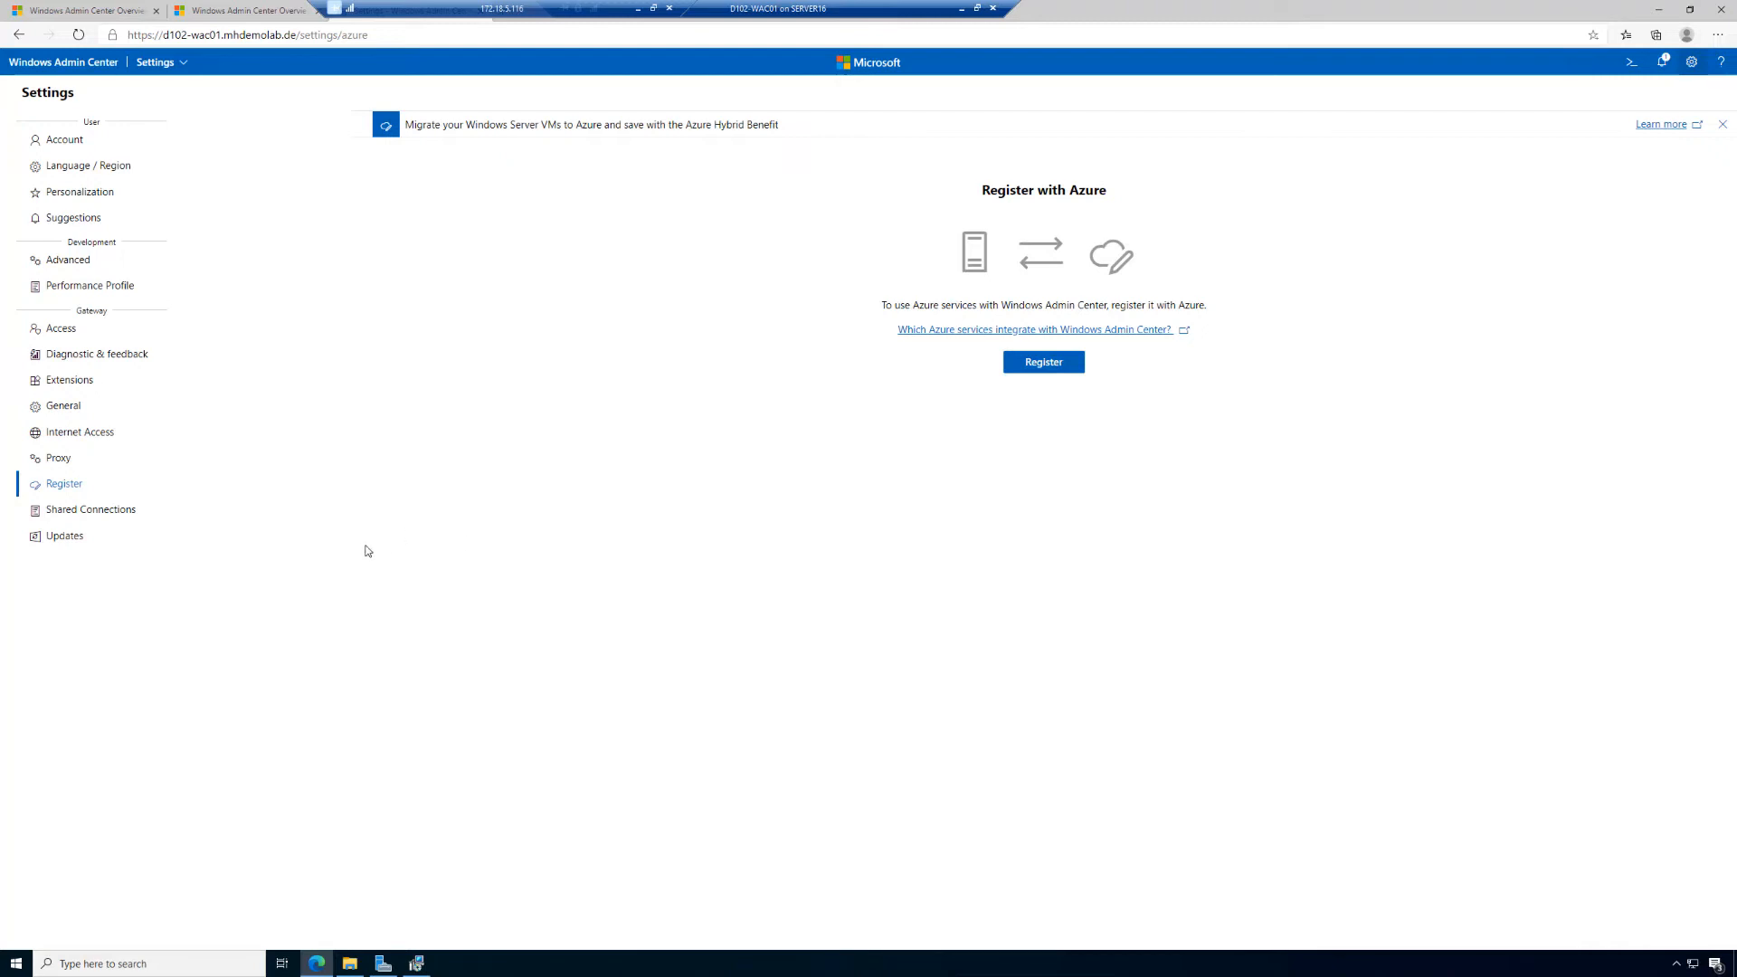
{"action": "left_click", "coordinate": [86, 513]}
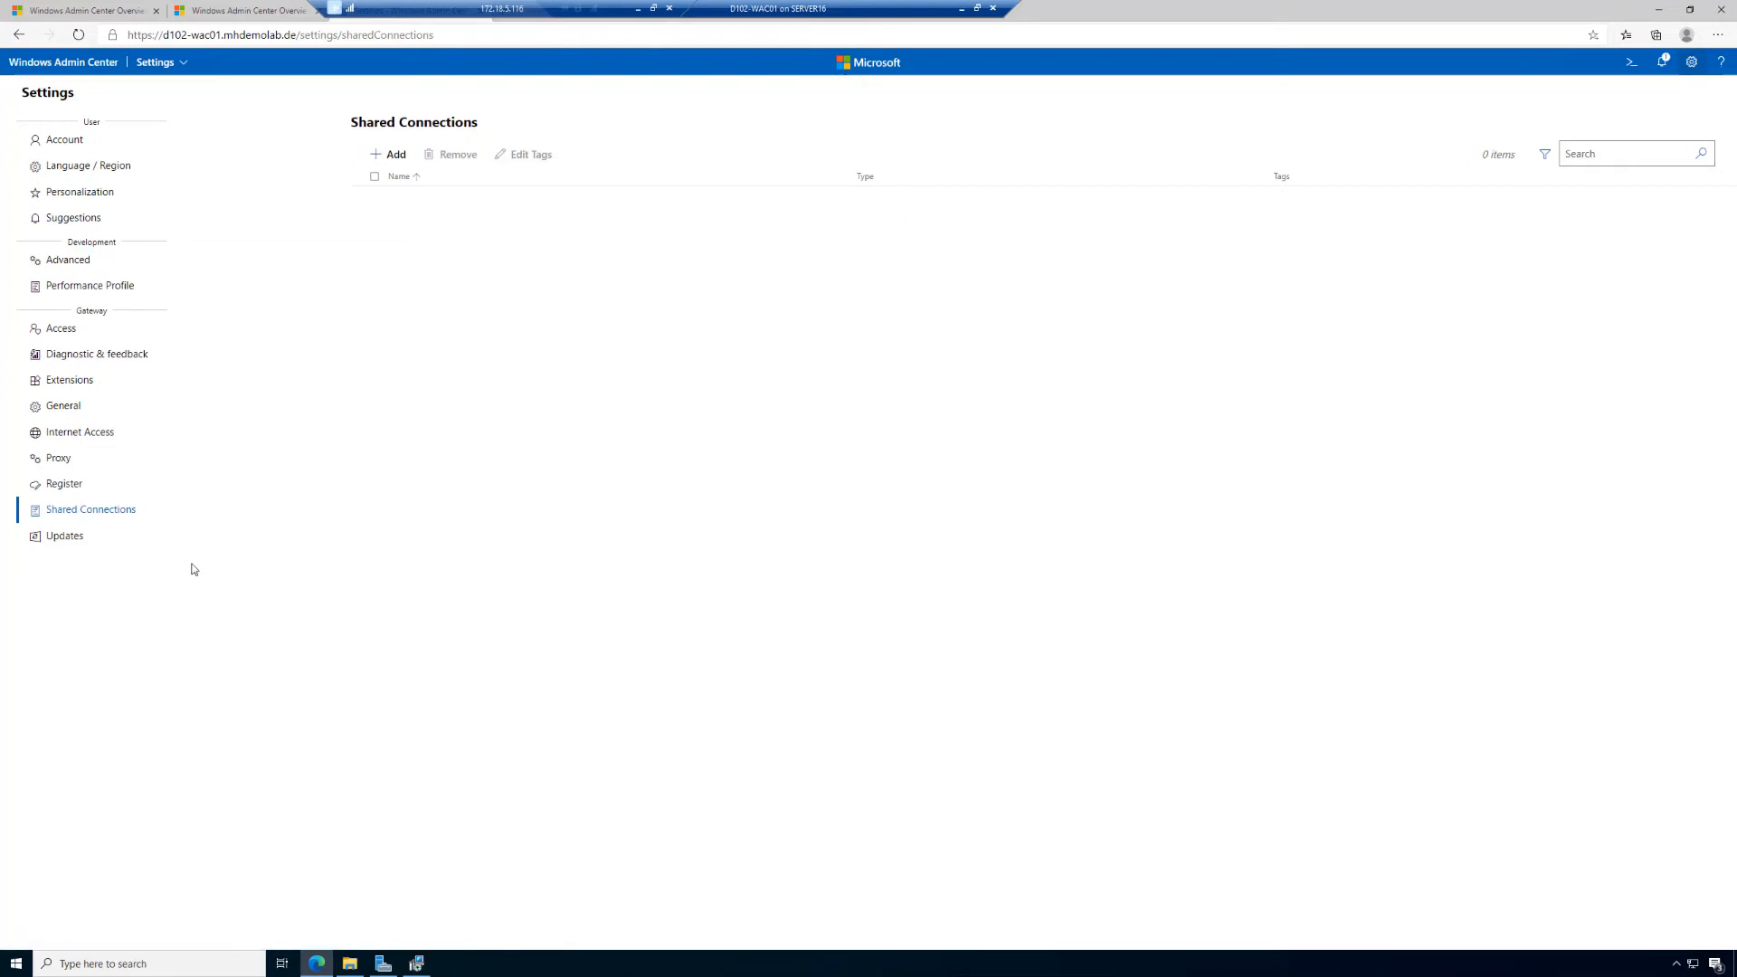
Check the Windows Admin Center update settings, trying automatic updates and turning them off again
{"action": "left_click", "coordinate": [64, 541]}
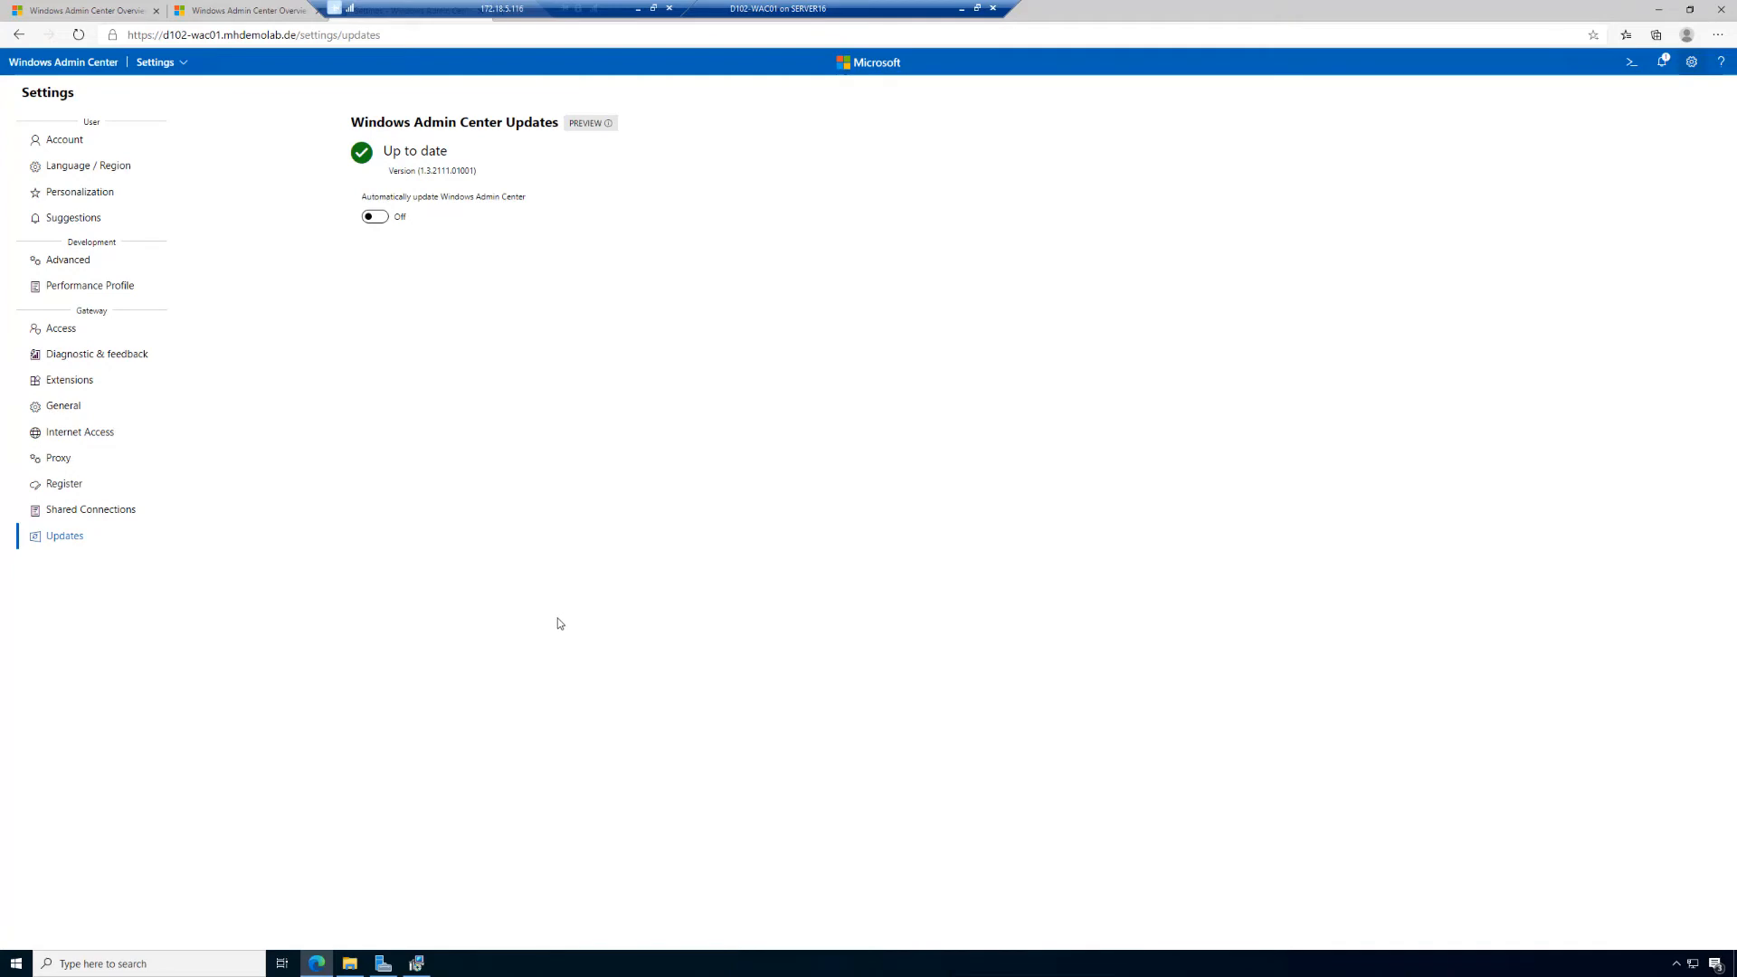
{"action": "left_click", "coordinate": [379, 223]}
{"action": "left_click", "coordinate": [376, 217]}
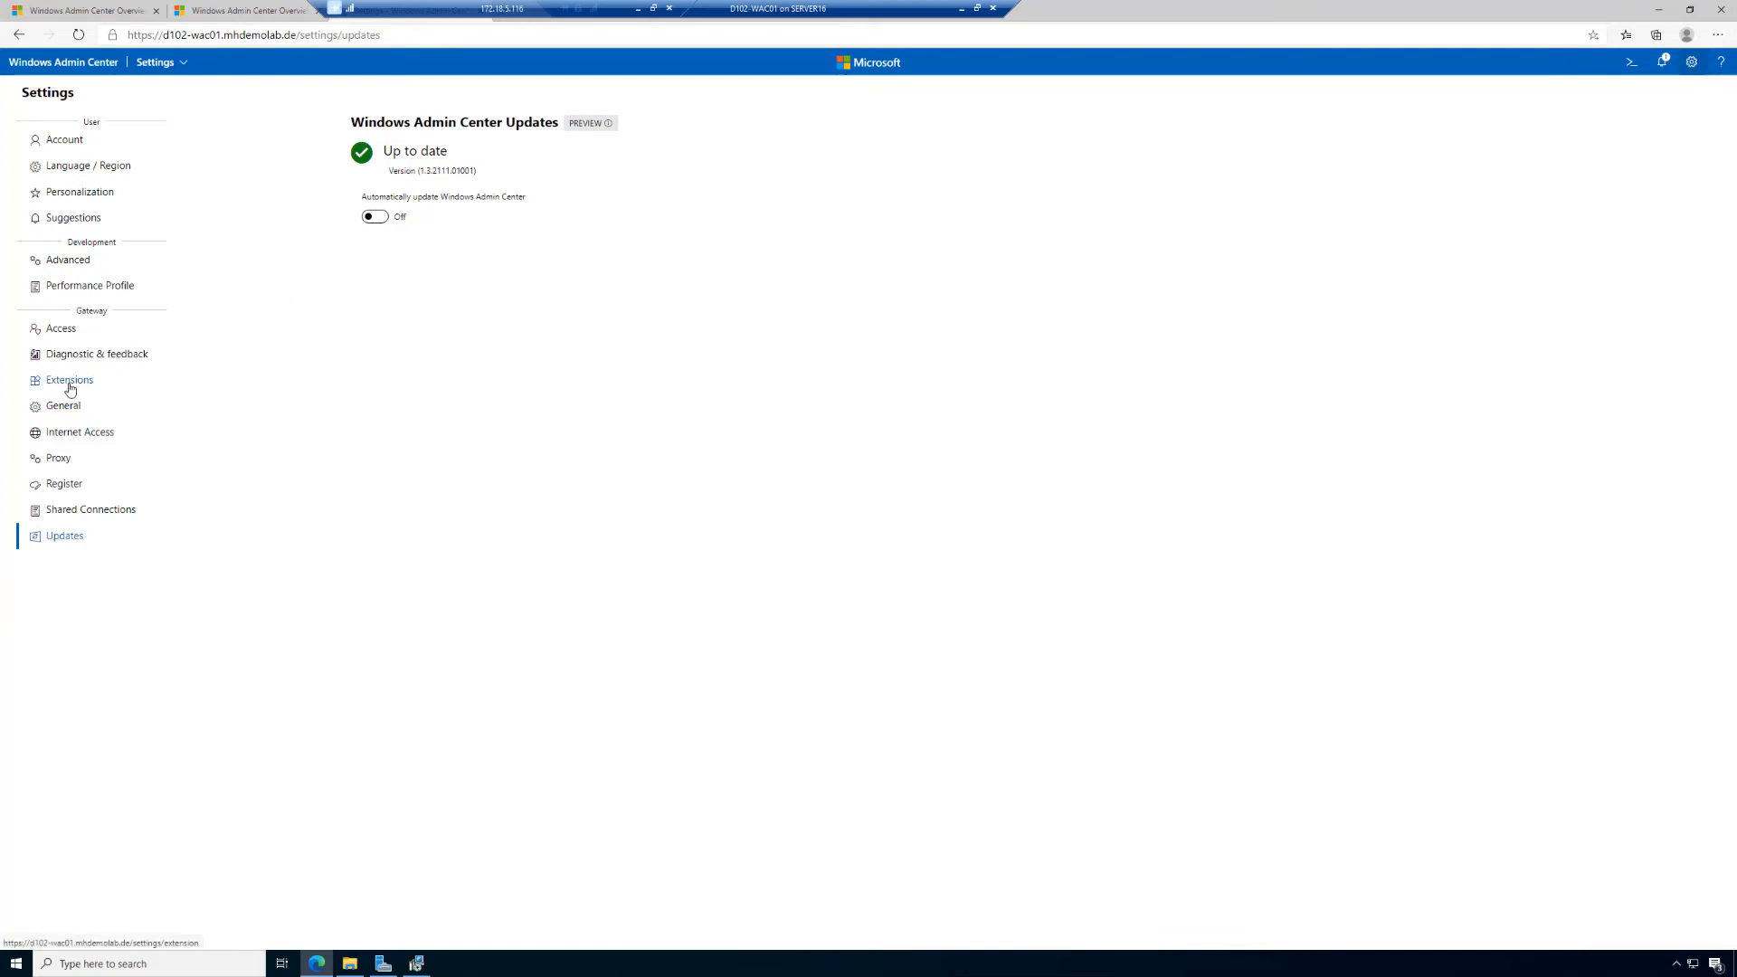
Return to all connections and open the overview of the gateway server d102-wac01.mhdemolab.de
{"action": "left_click", "coordinate": [78, 67]}
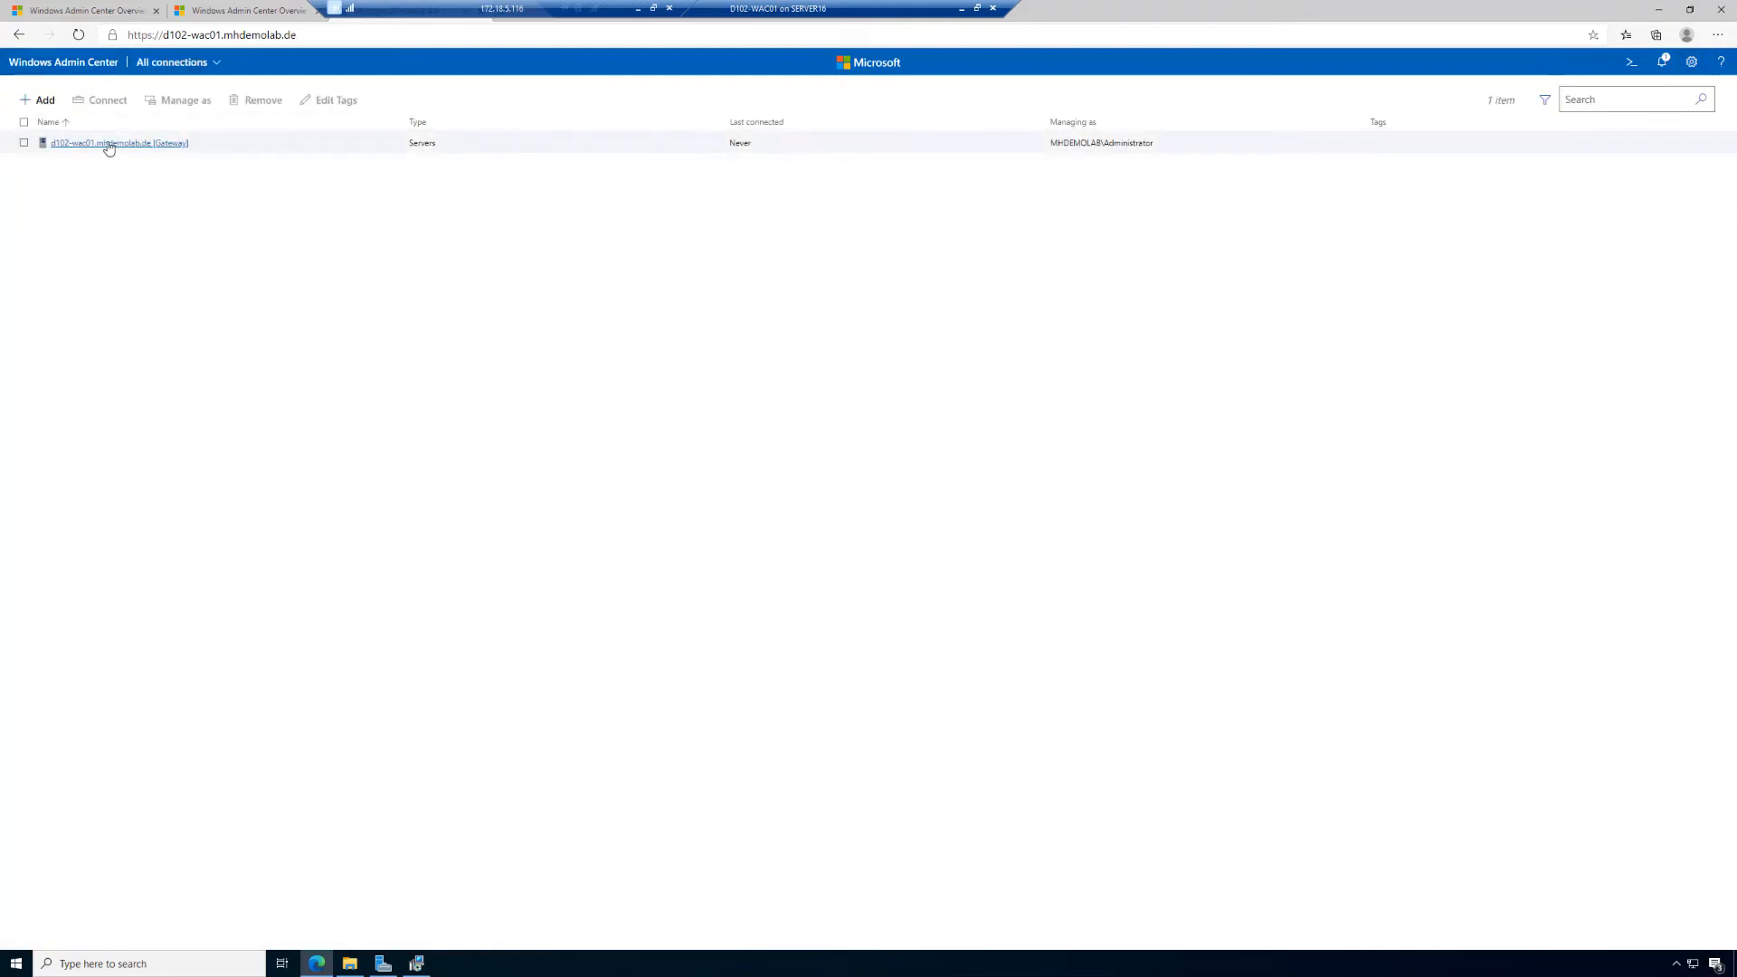
{"action": "left_click", "coordinate": [108, 144]}
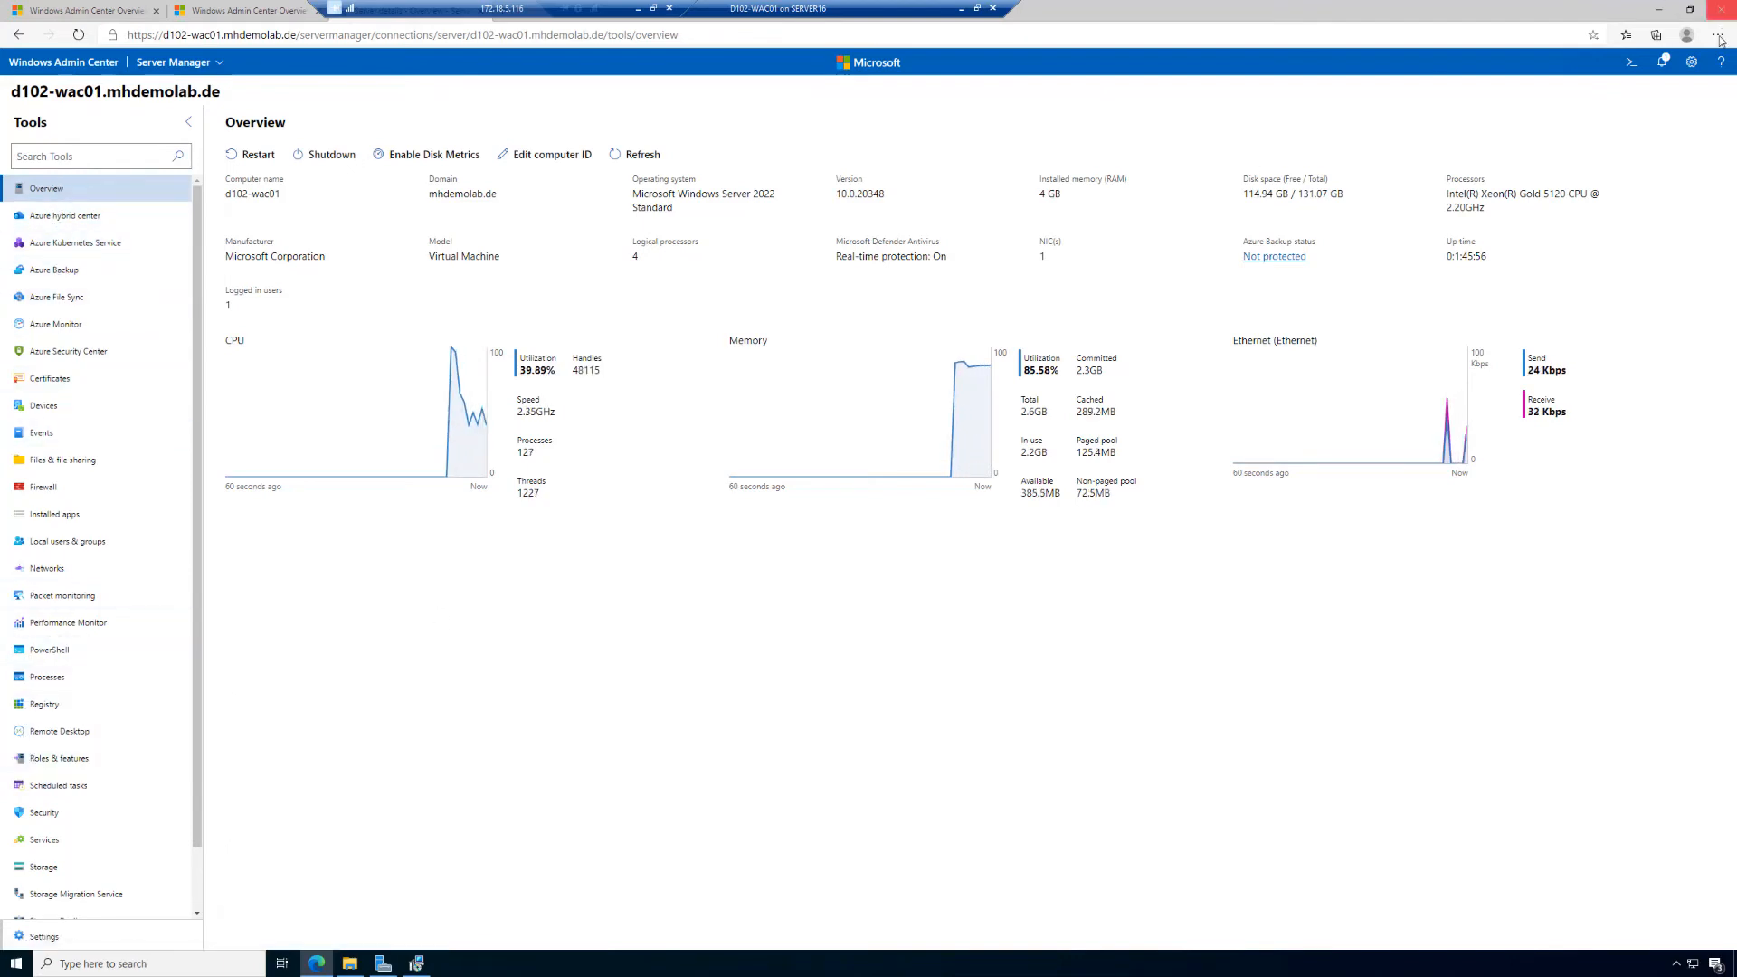
Examine the available extensions in the gateway settings, check the configured package feeds, and return to the available extensions list
{"action": "left_click", "coordinate": [1696, 67]}
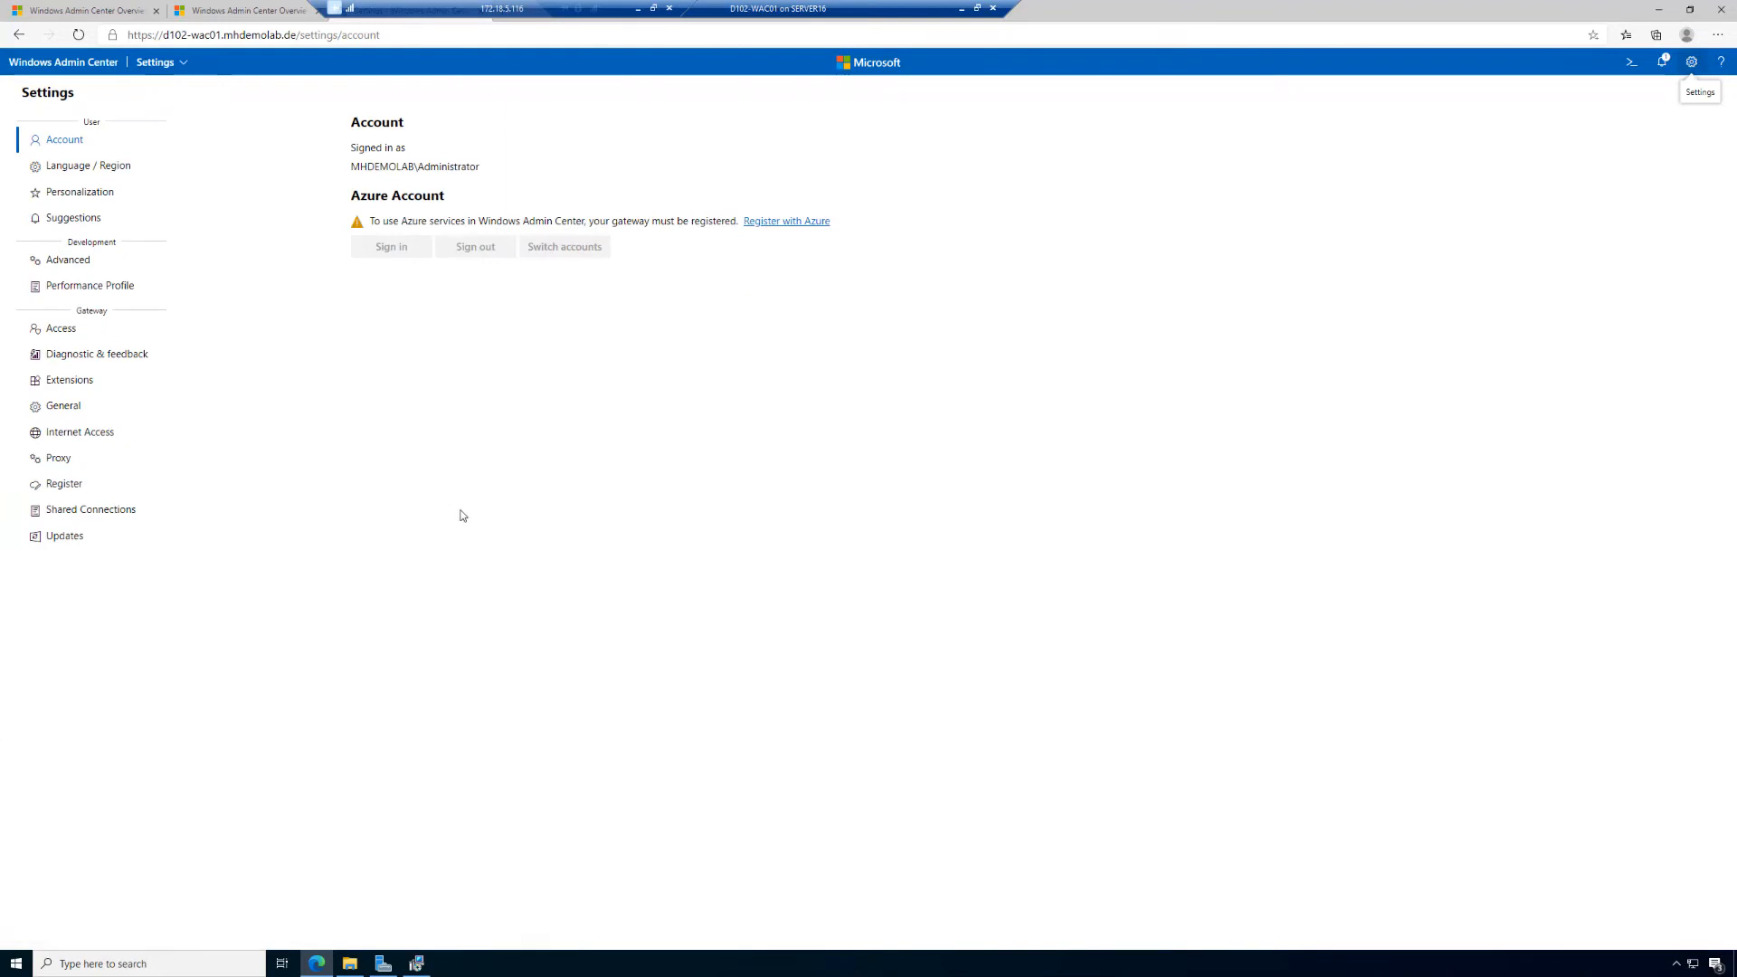
{"action": "left_click", "coordinate": [65, 384]}
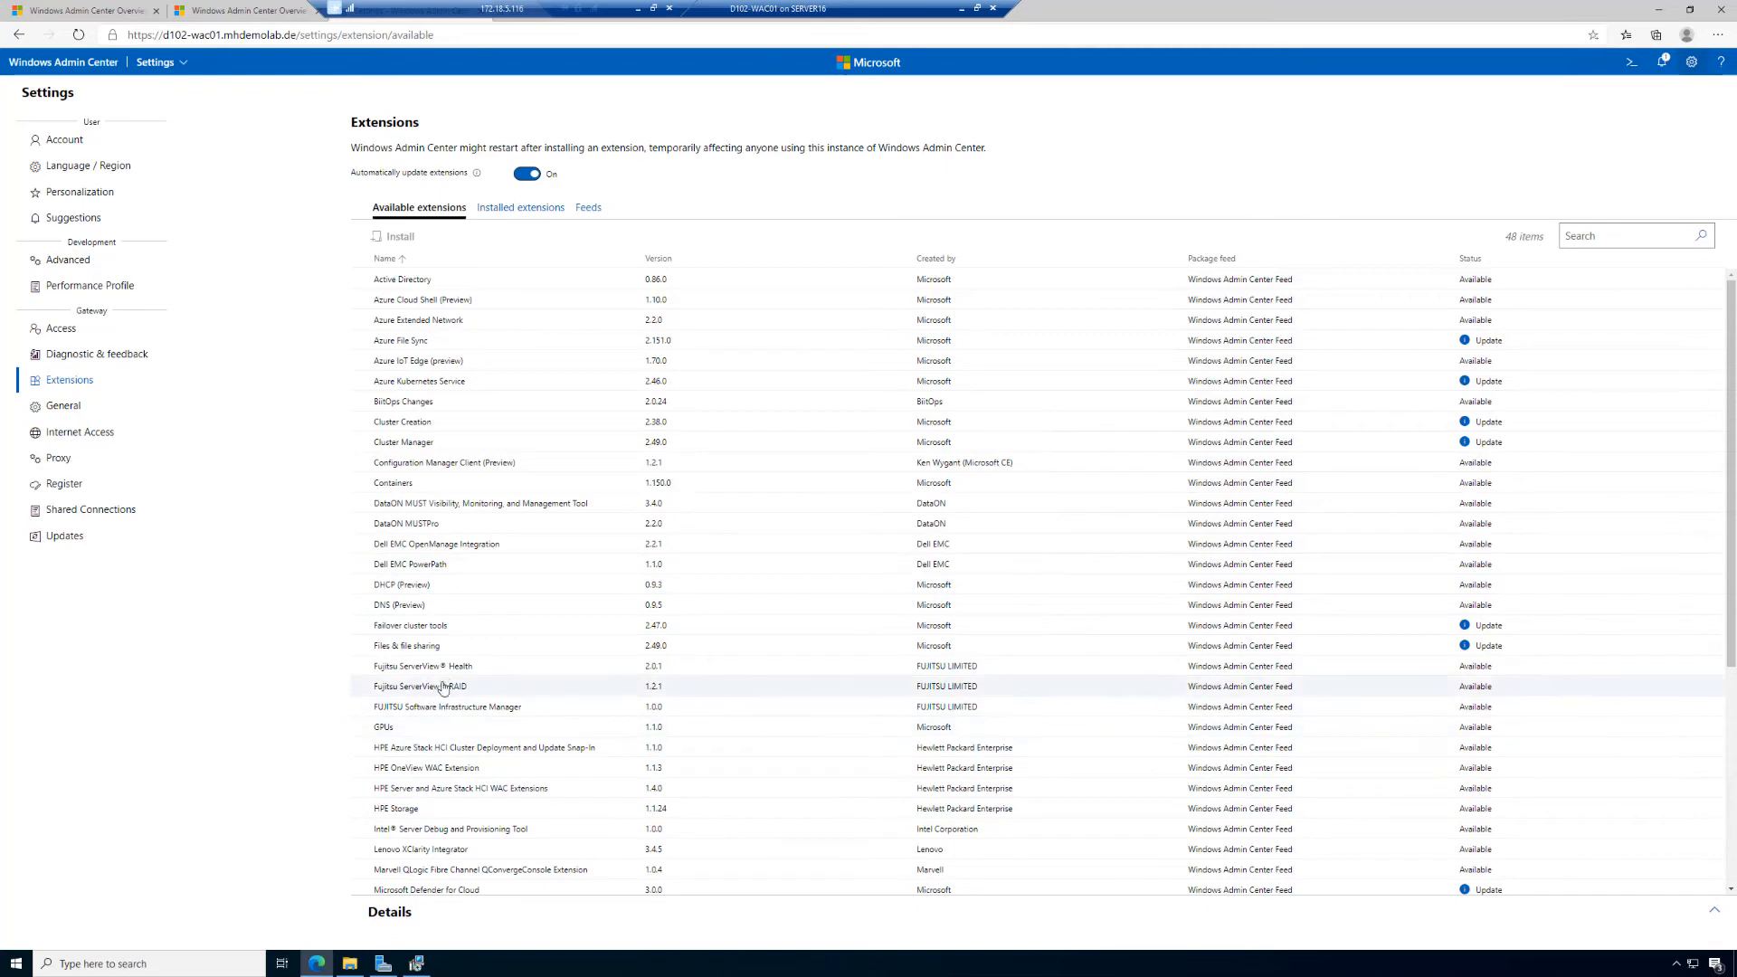
{"action": "scroll", "coordinate": [443, 680], "scroll_direction": "down", "scroll_amount": 2}
{"action": "scroll", "coordinate": [444, 680], "scroll_direction": "down", "scroll_amount": 5}
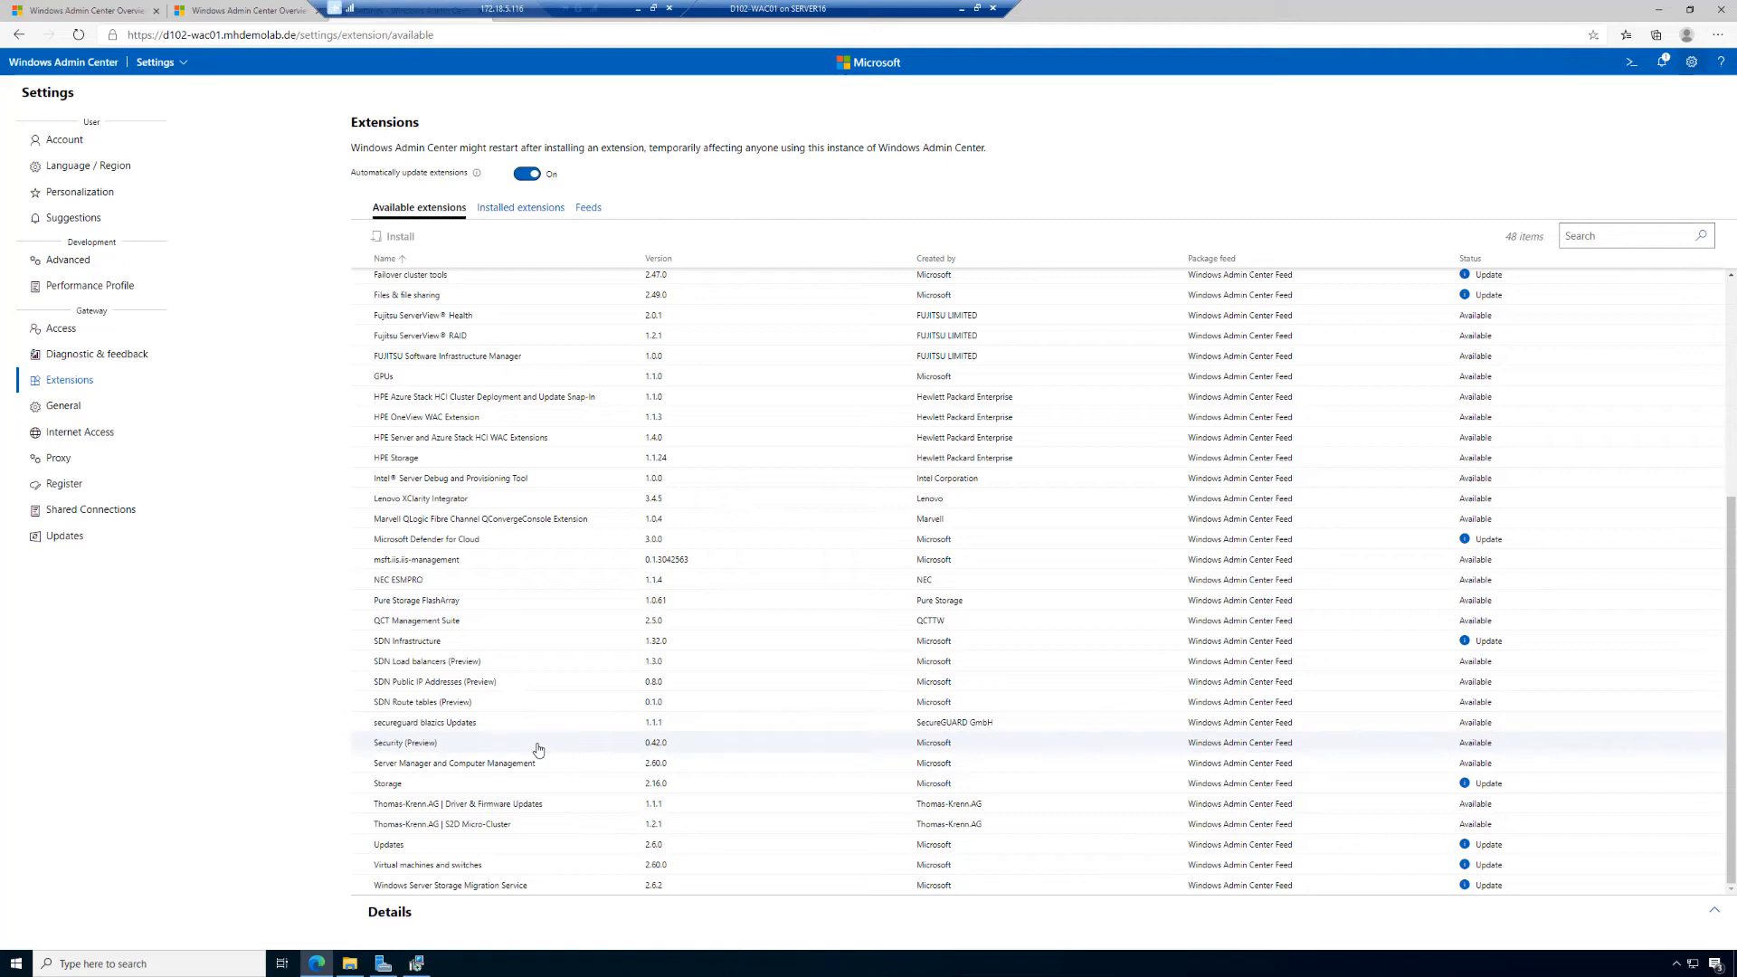
{"action": "scroll", "coordinate": [520, 734], "scroll_direction": "up", "scroll_amount": 4}
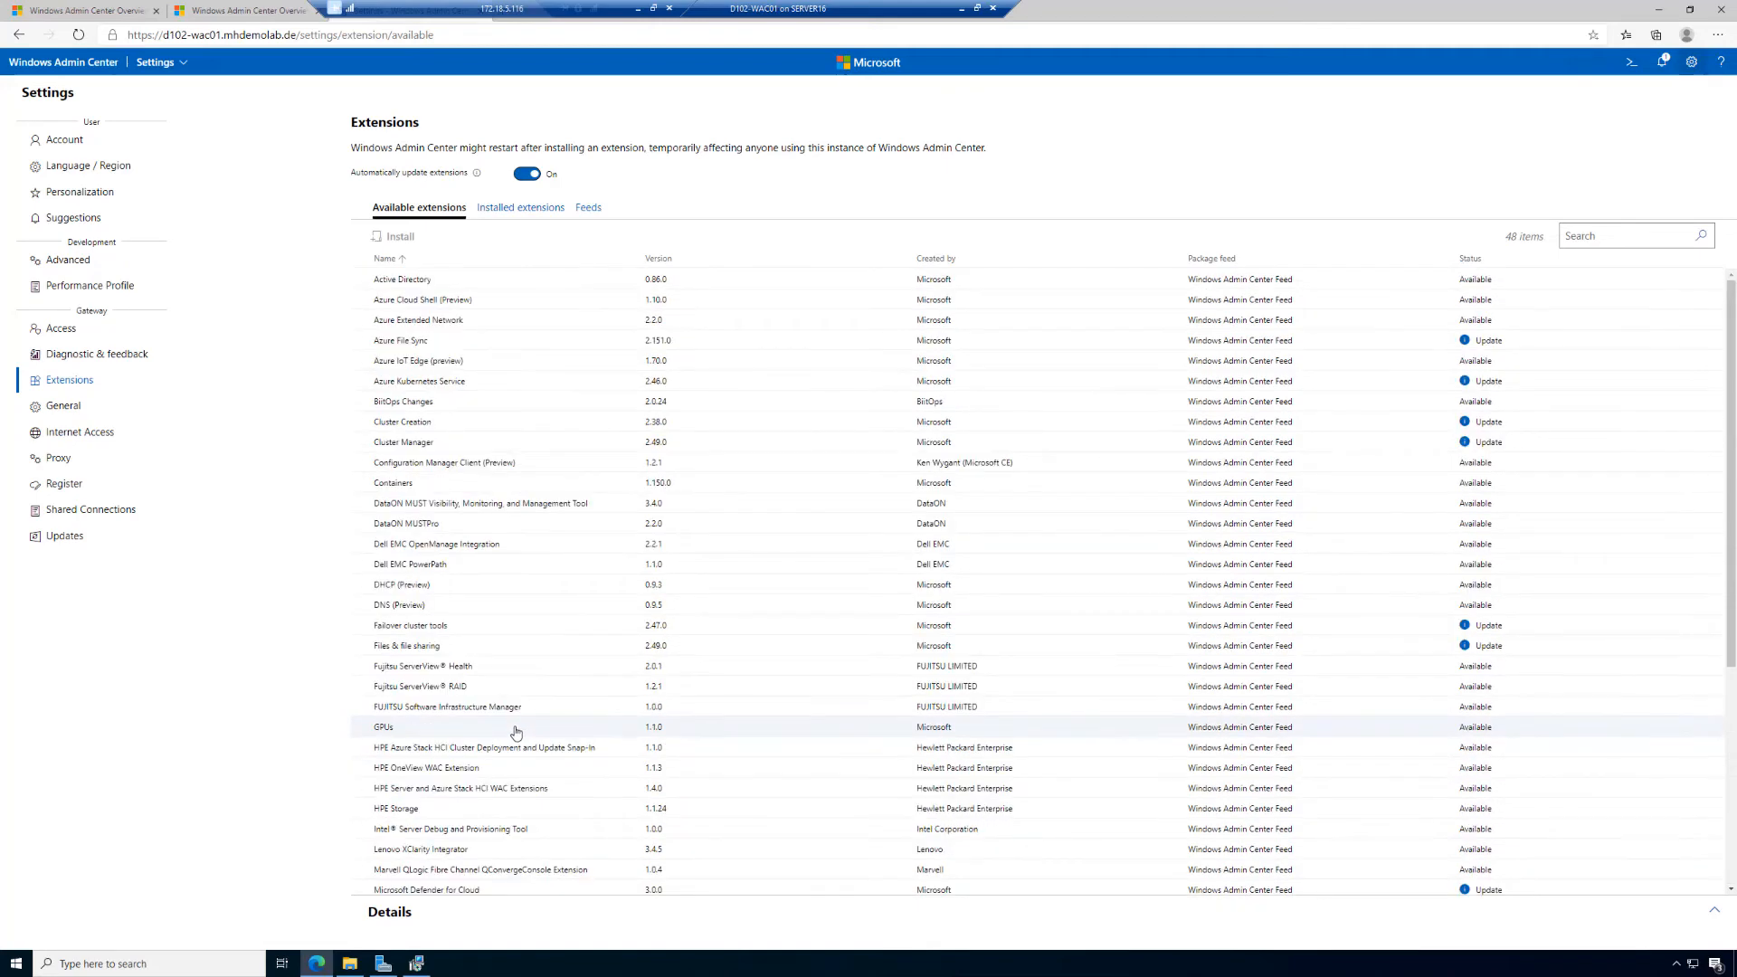
{"action": "left_click", "coordinate": [590, 209]}
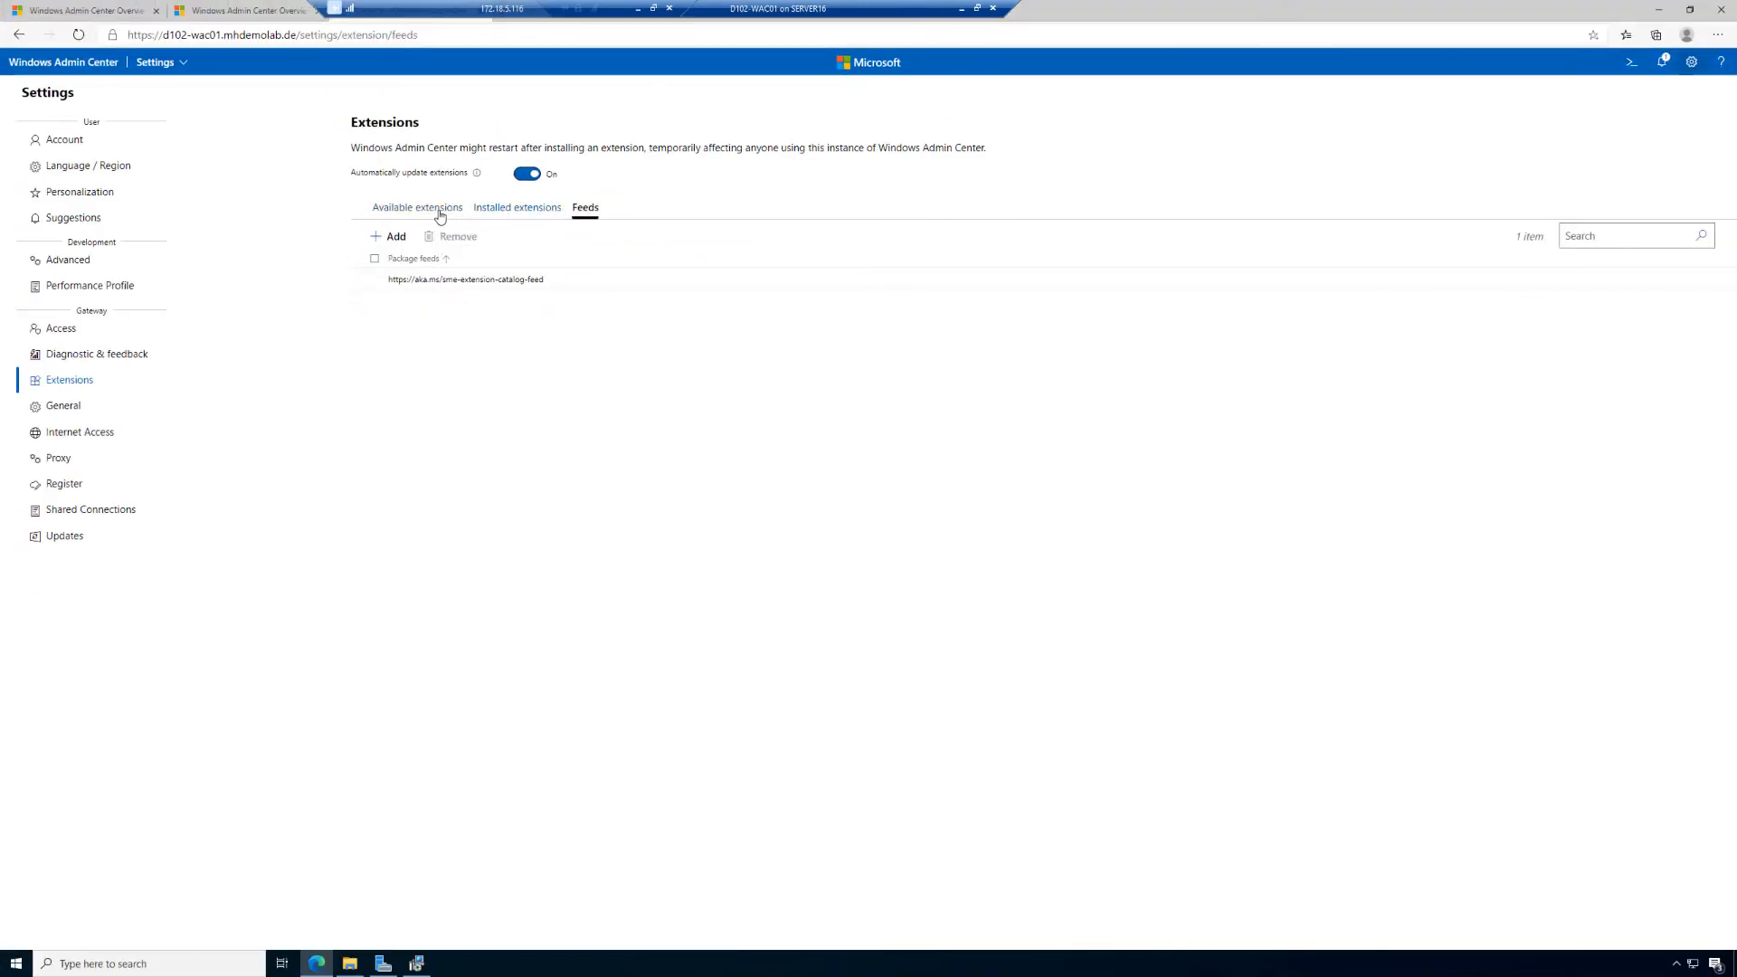
{"action": "left_click", "coordinate": [440, 211]}
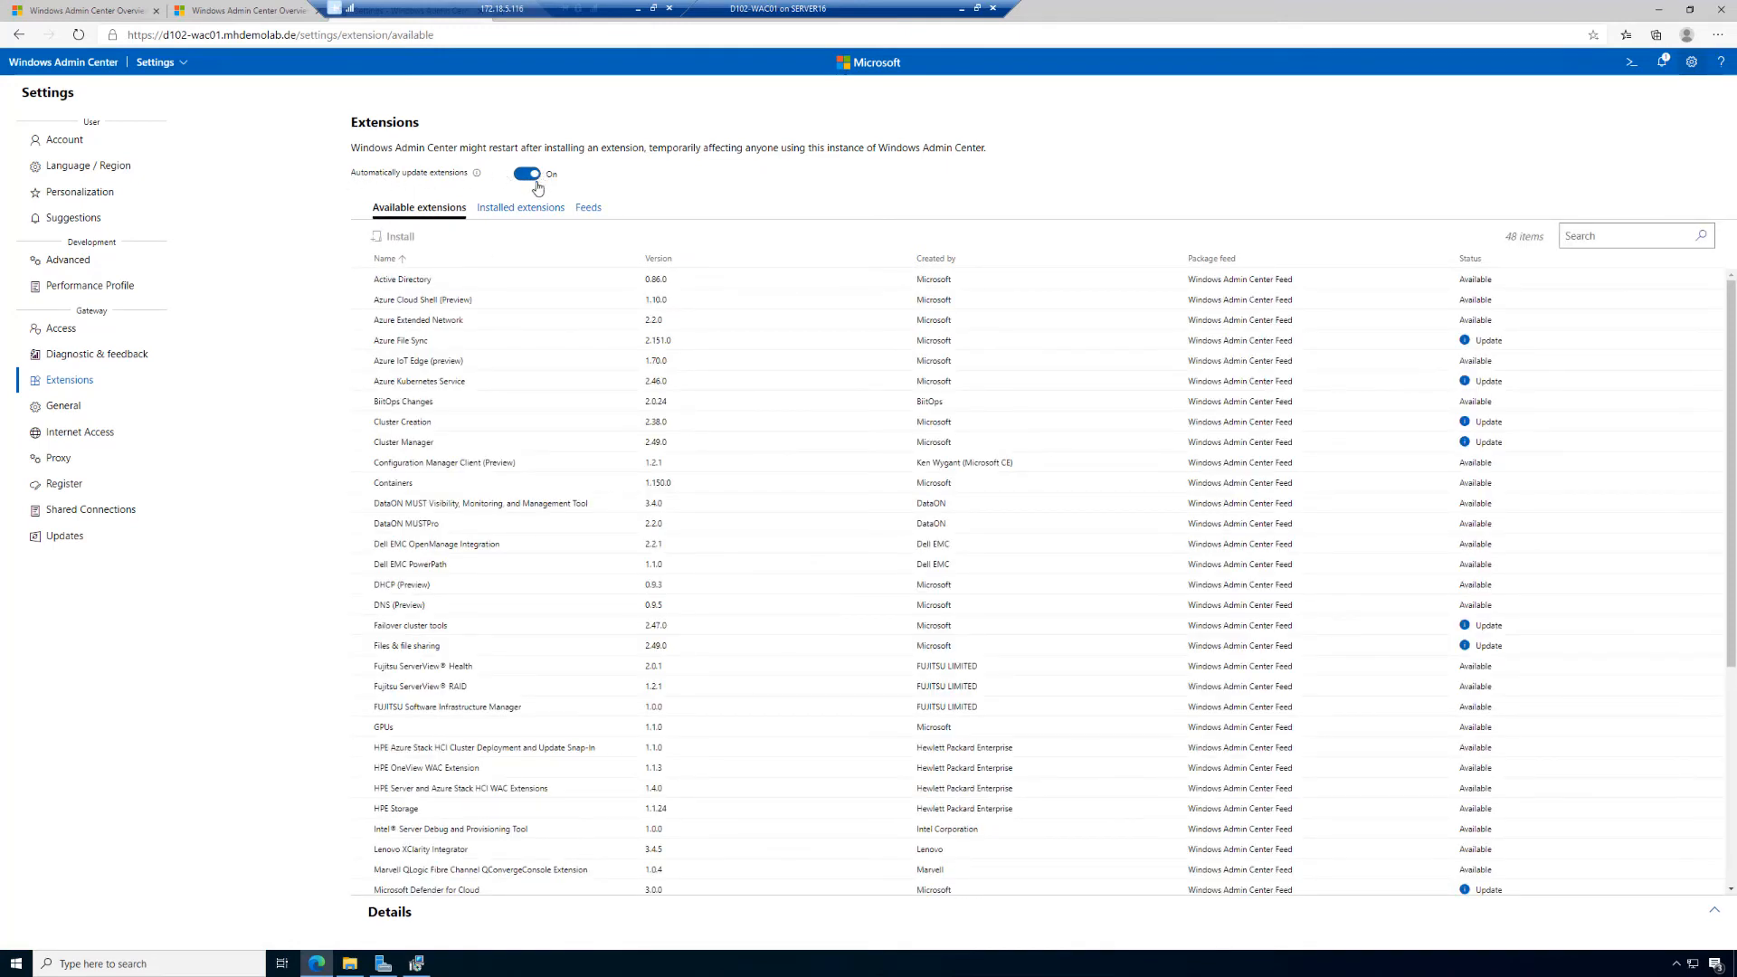
Open the list of installed extensions and update the Cluster Creation extension to version 2.38.0
{"action": "left_click", "coordinate": [525, 209]}
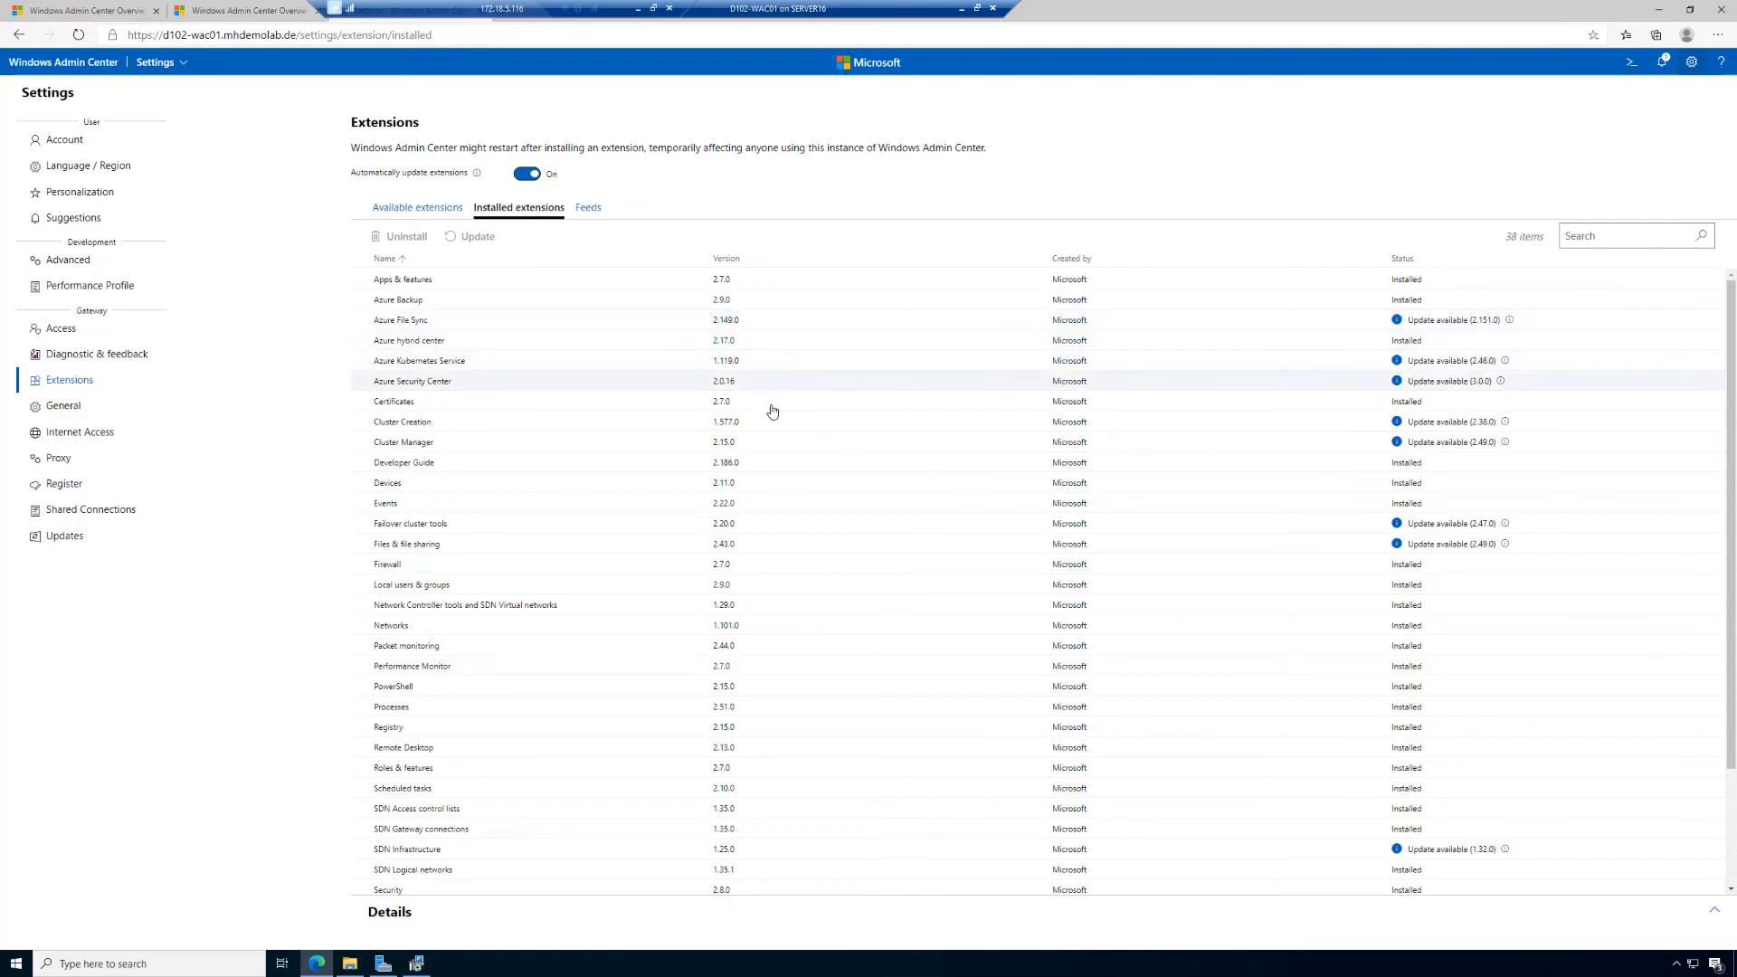
{"action": "left_click", "coordinate": [768, 431]}
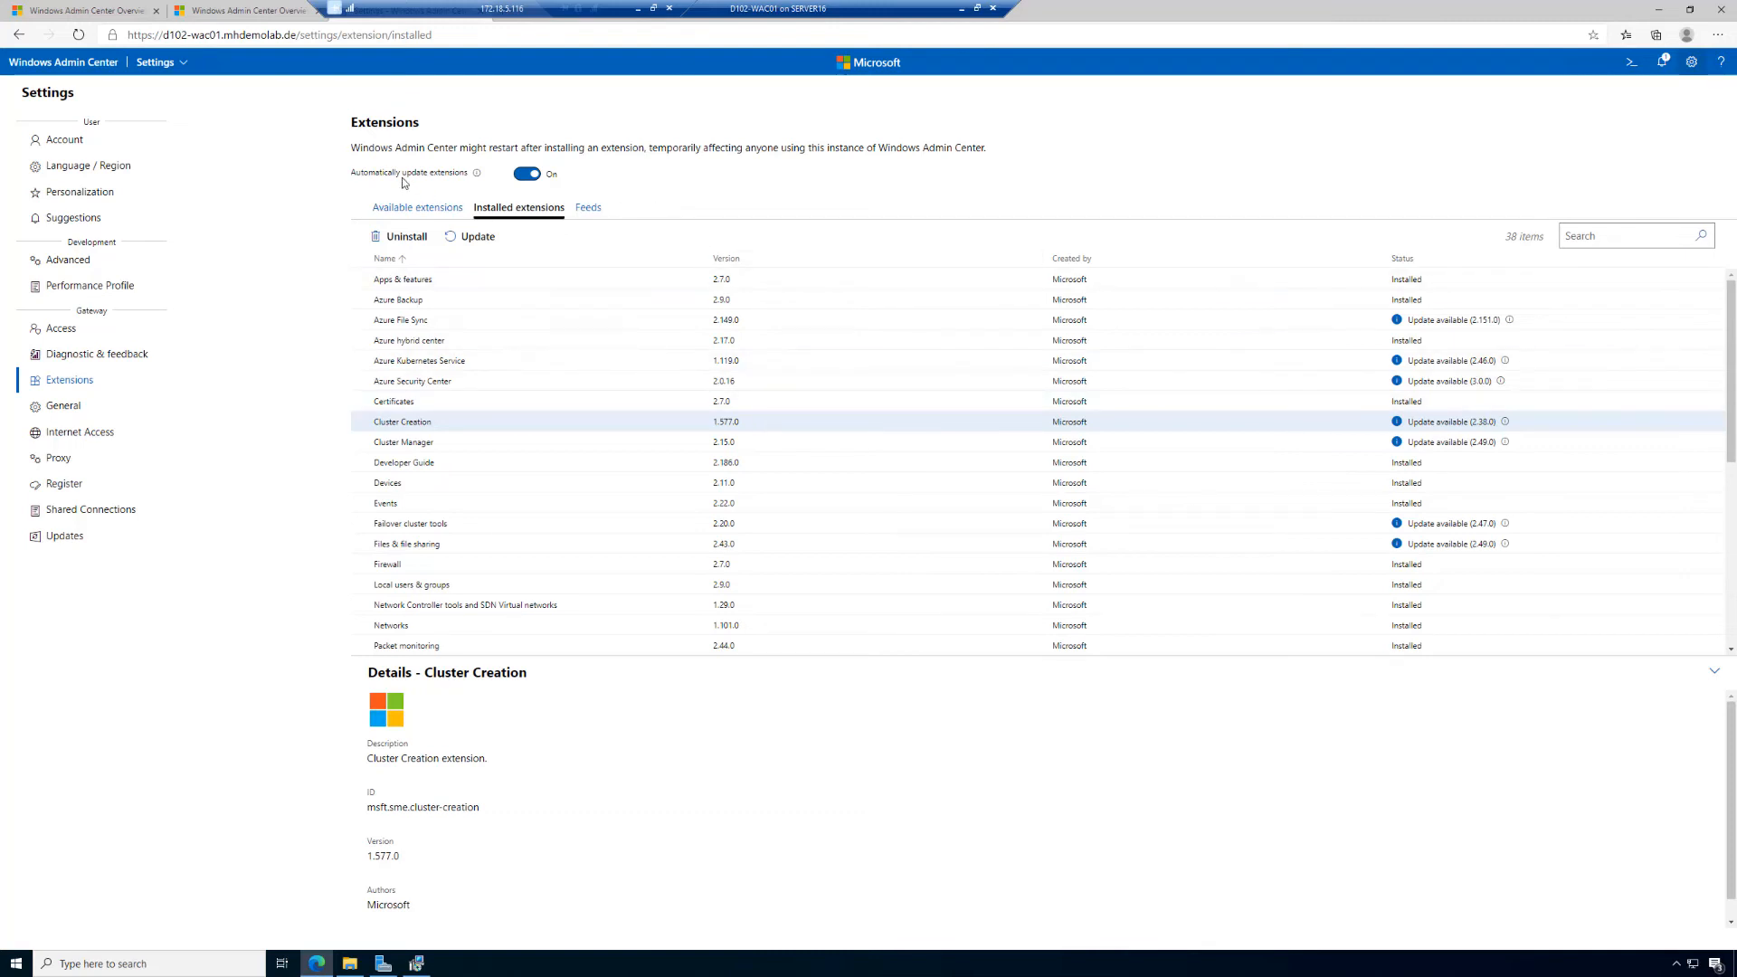
{"action": "left_click", "coordinate": [476, 239]}
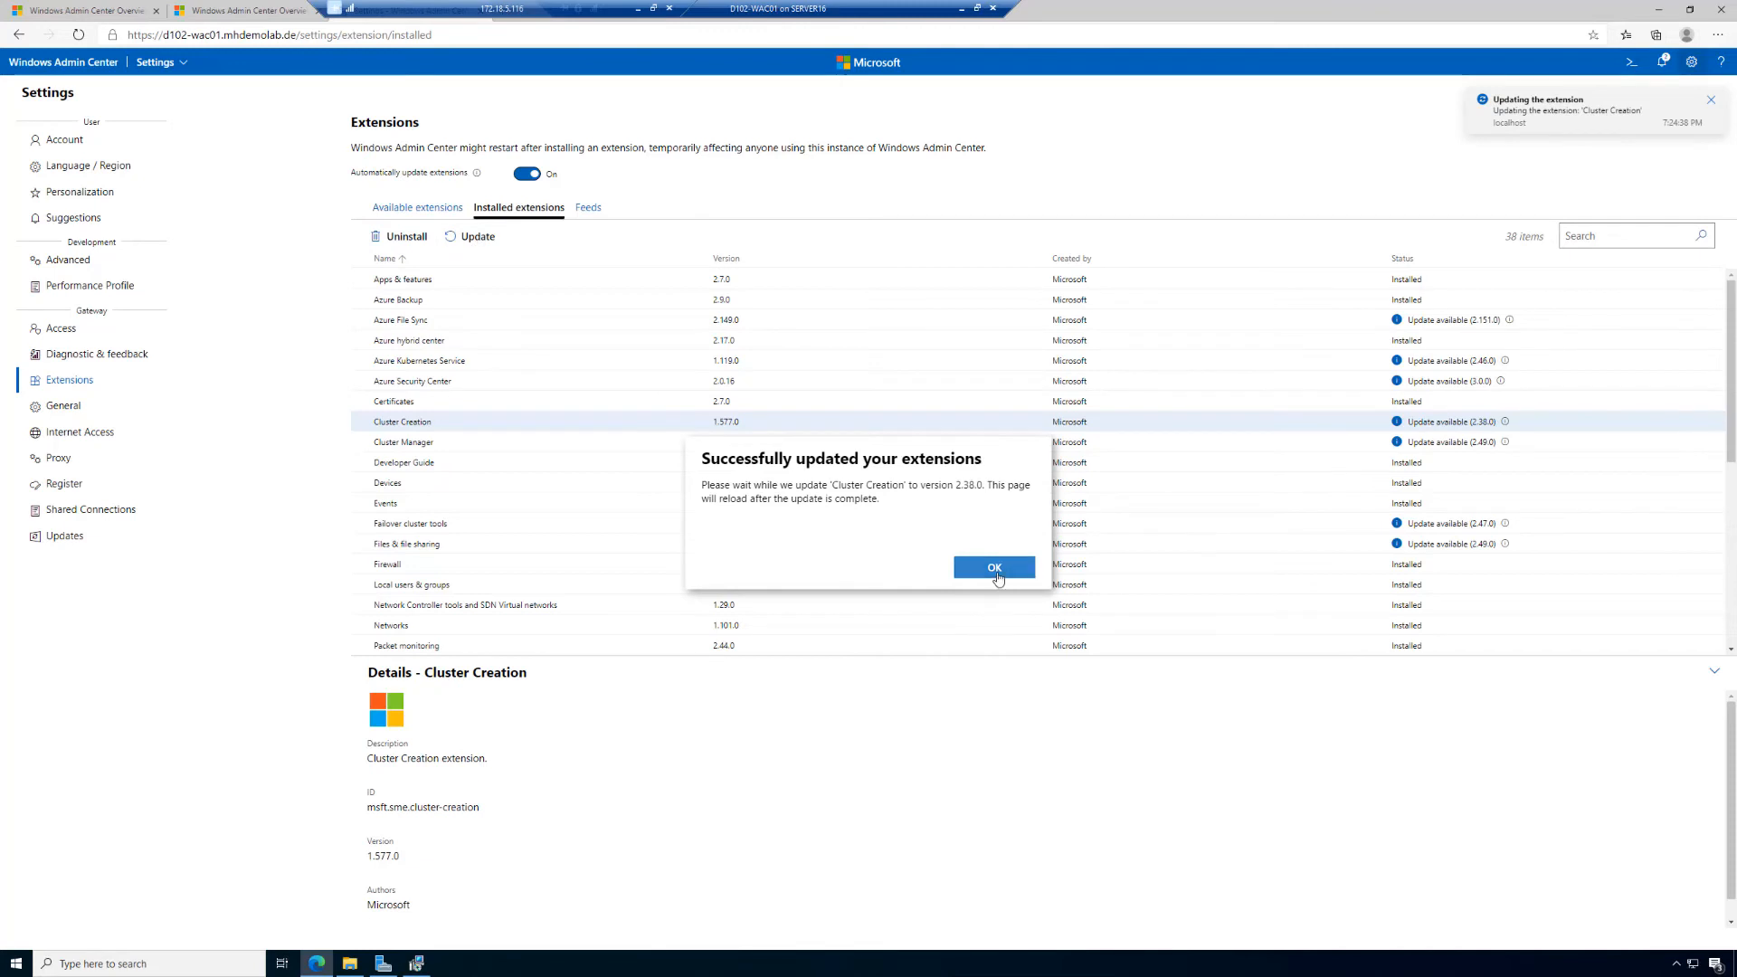
{"action": "left_click", "coordinate": [996, 569]}
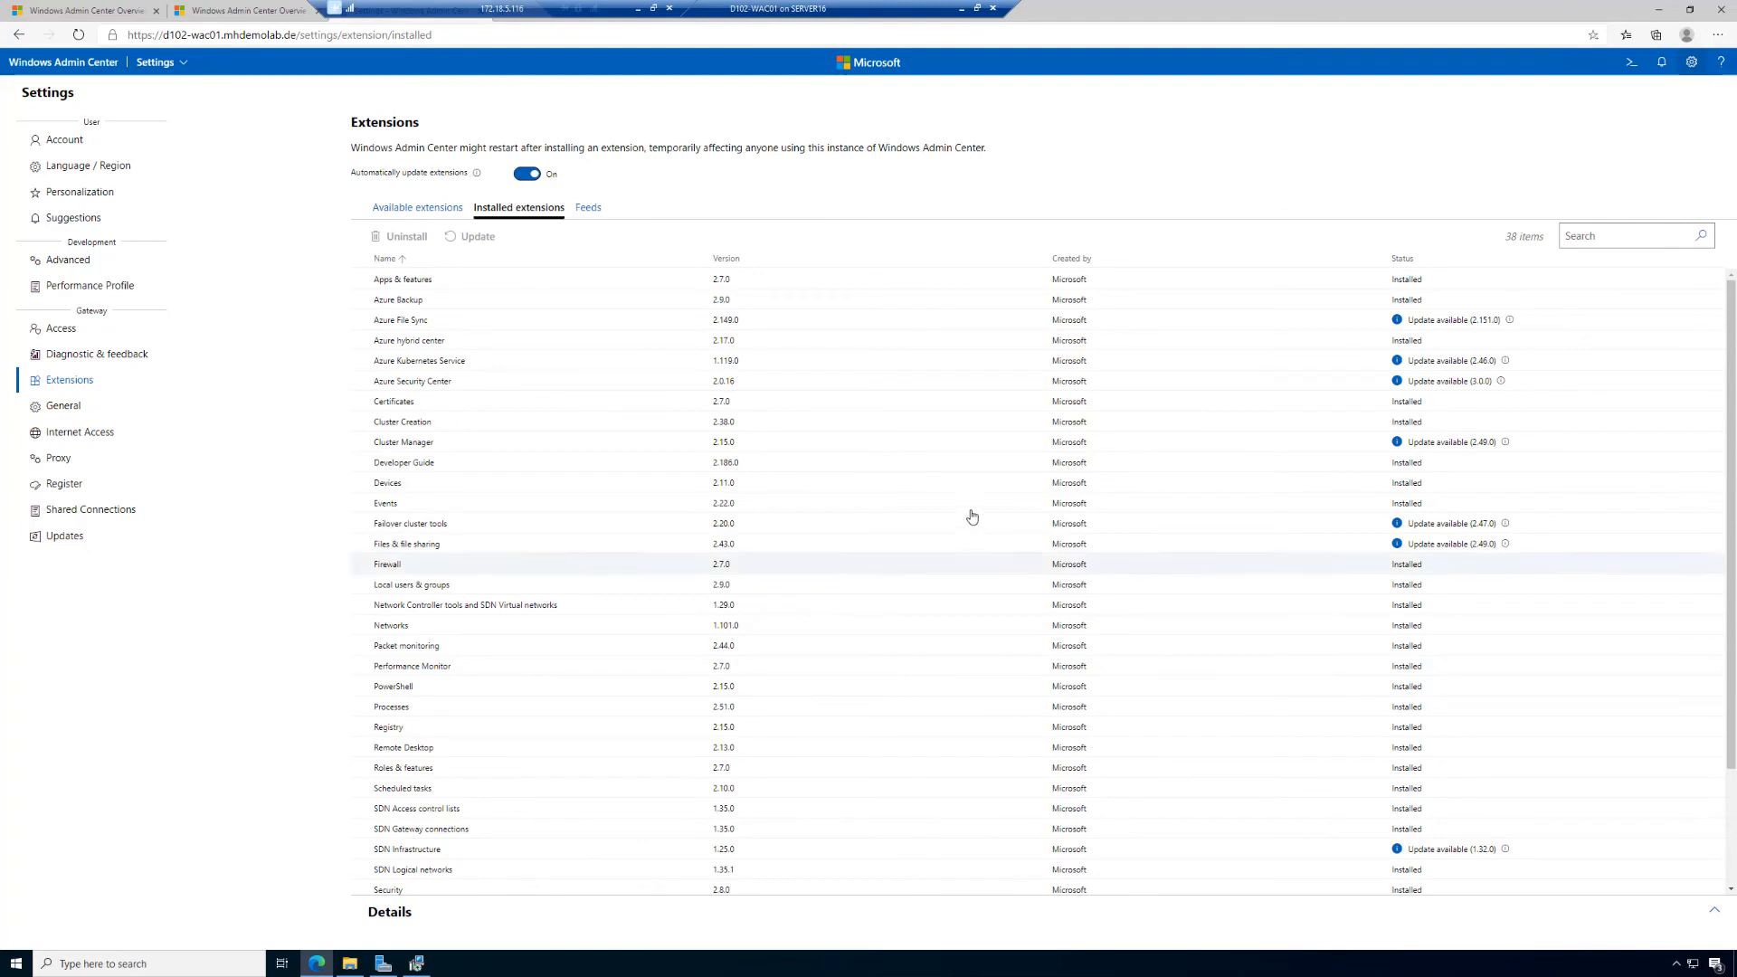
Update the installed Cluster Manager extension to version 2.49.0 and Failover cluster tools to version 2.47.0
{"action": "left_click", "coordinate": [762, 451]}
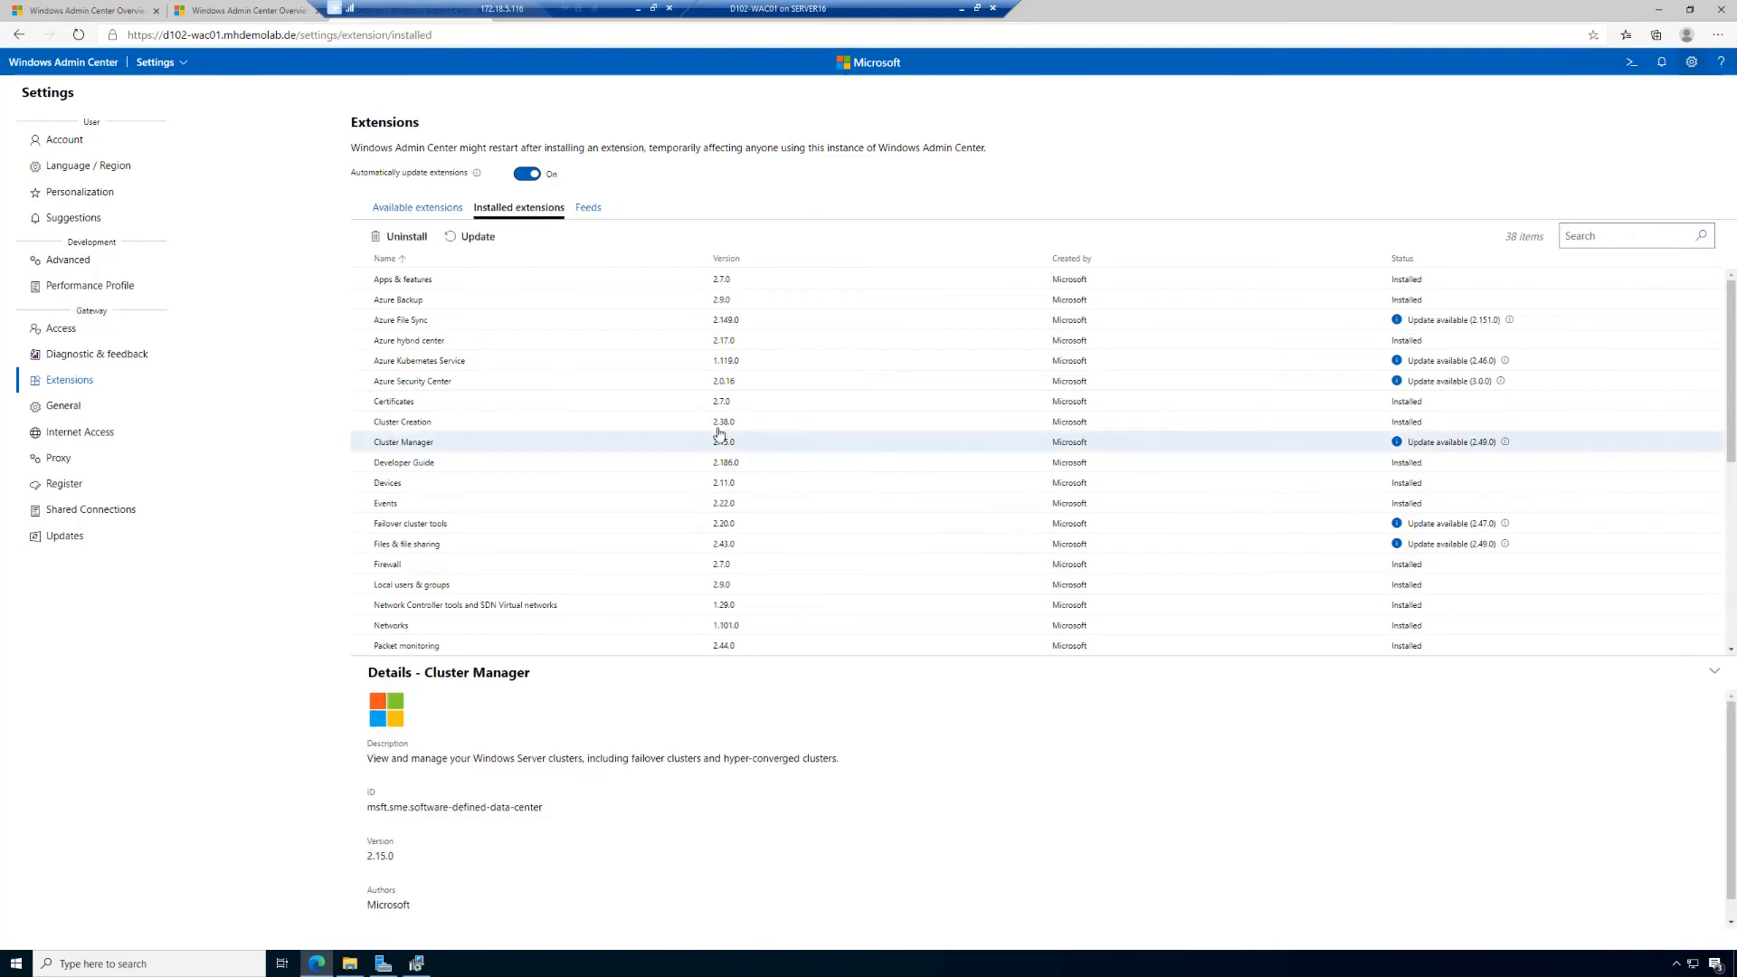
{"action": "left_click", "coordinate": [477, 237]}
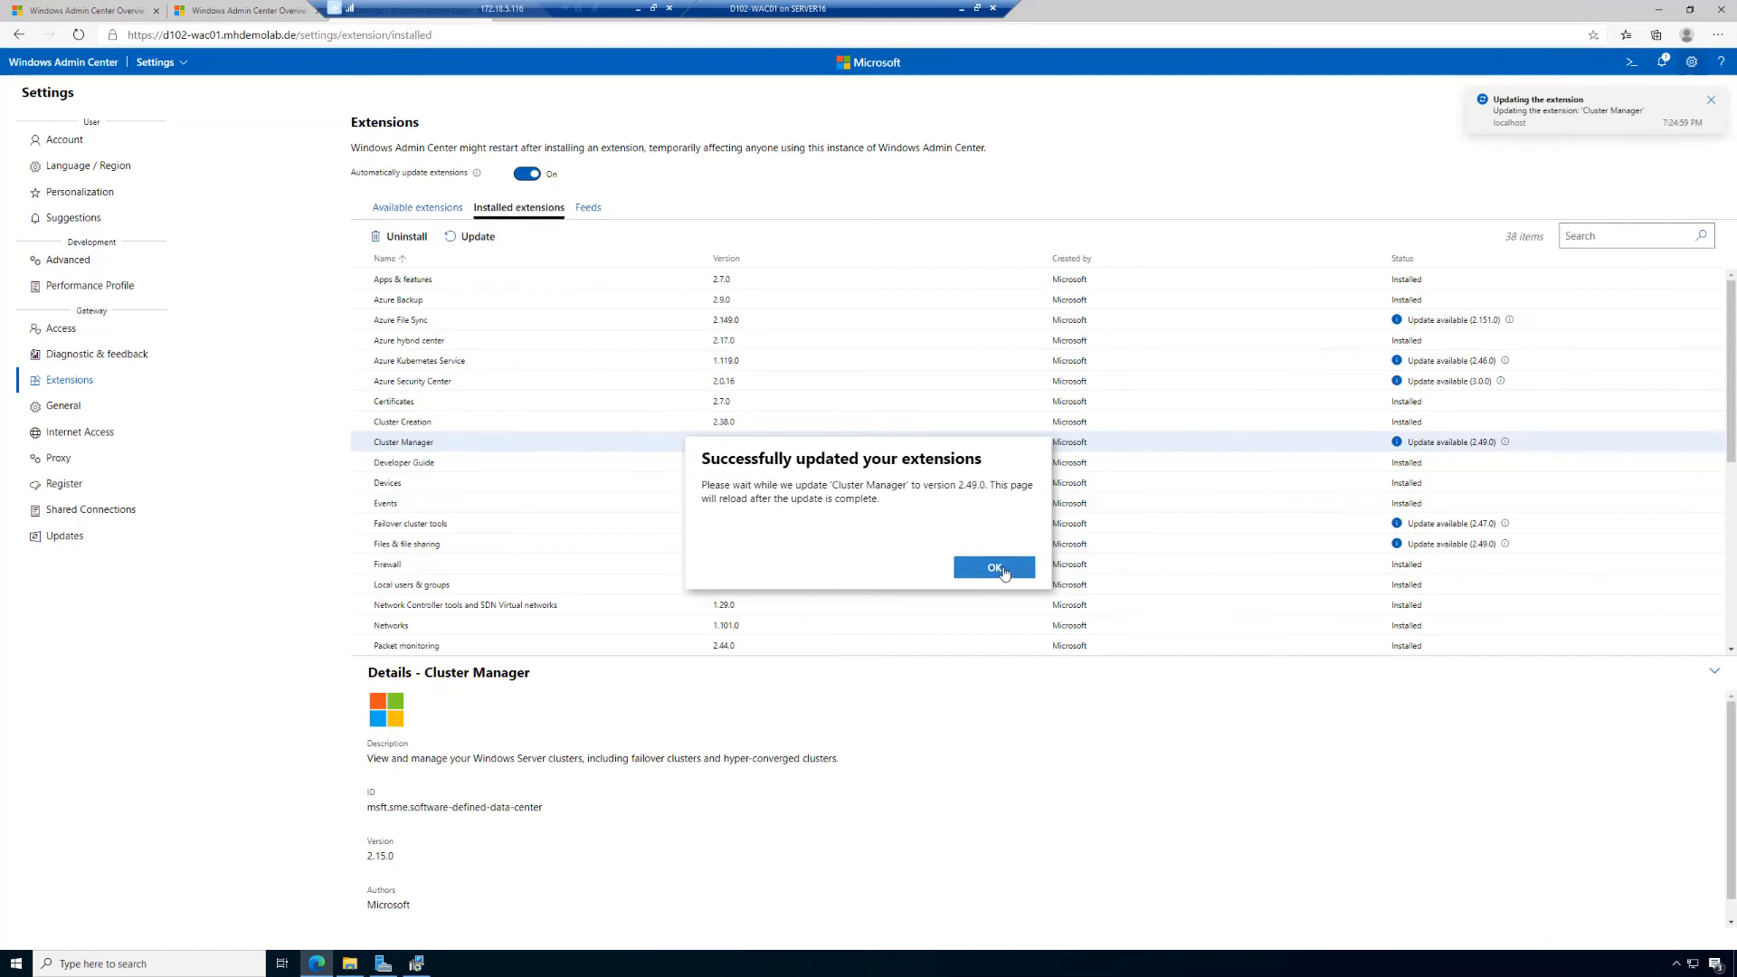
{"action": "left_click", "coordinate": [1003, 573]}
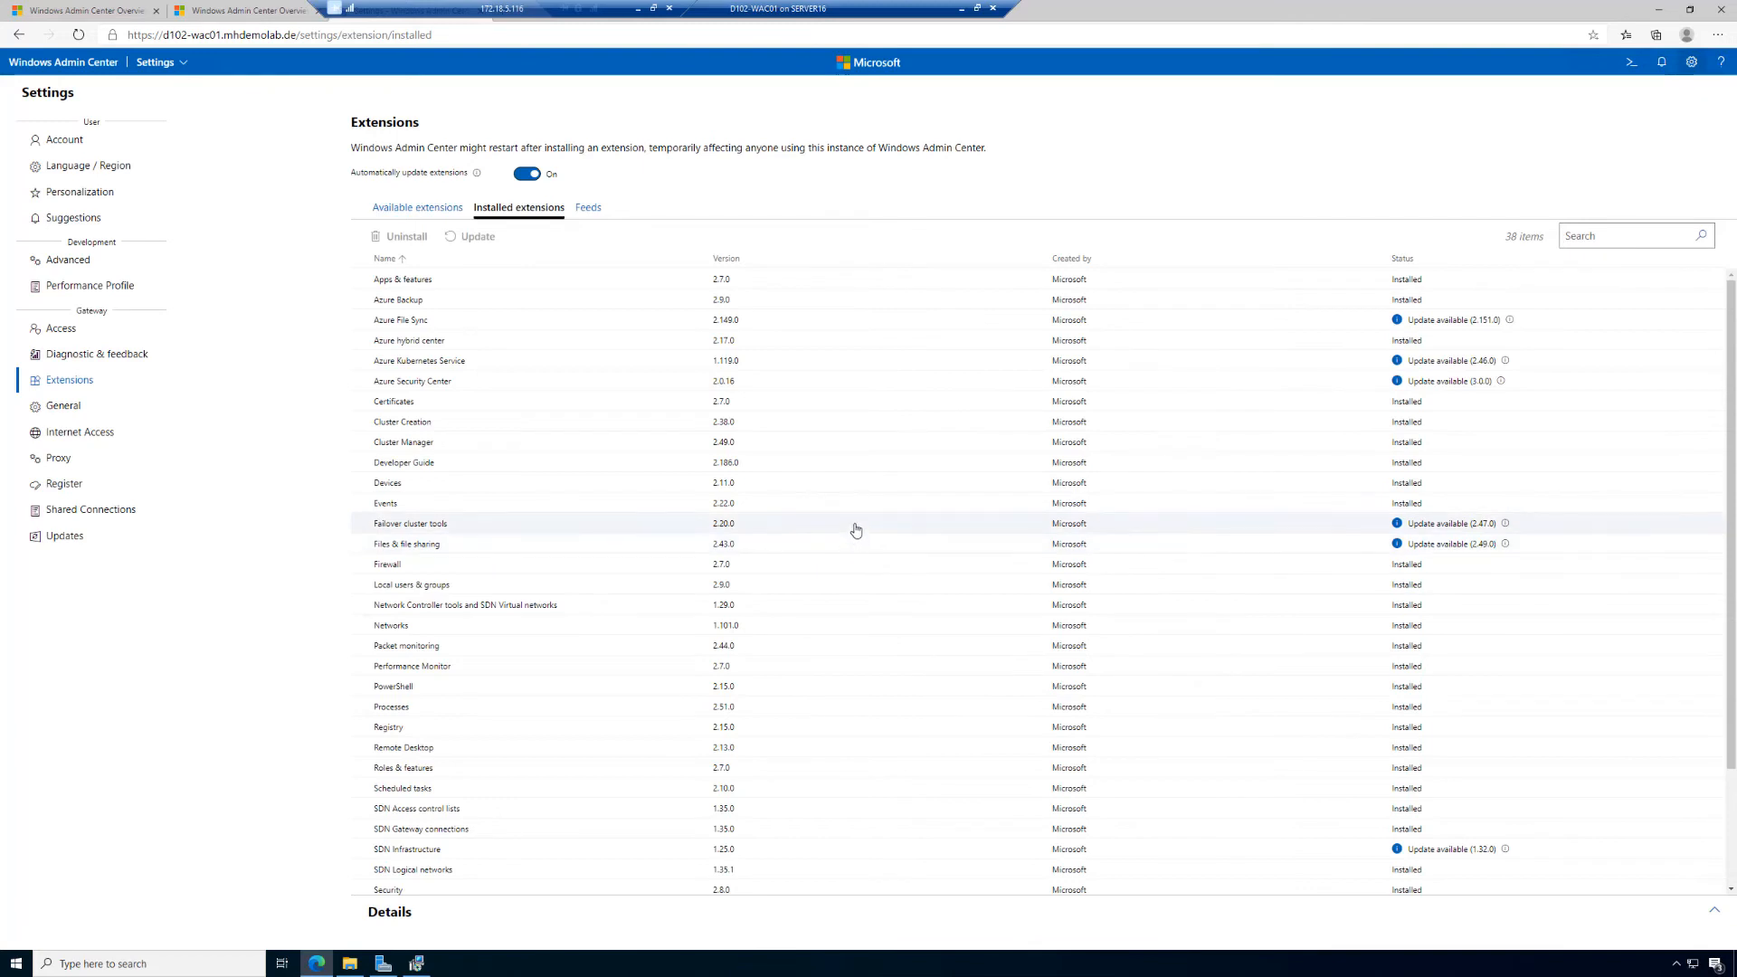
{"action": "left_click", "coordinate": [856, 530]}
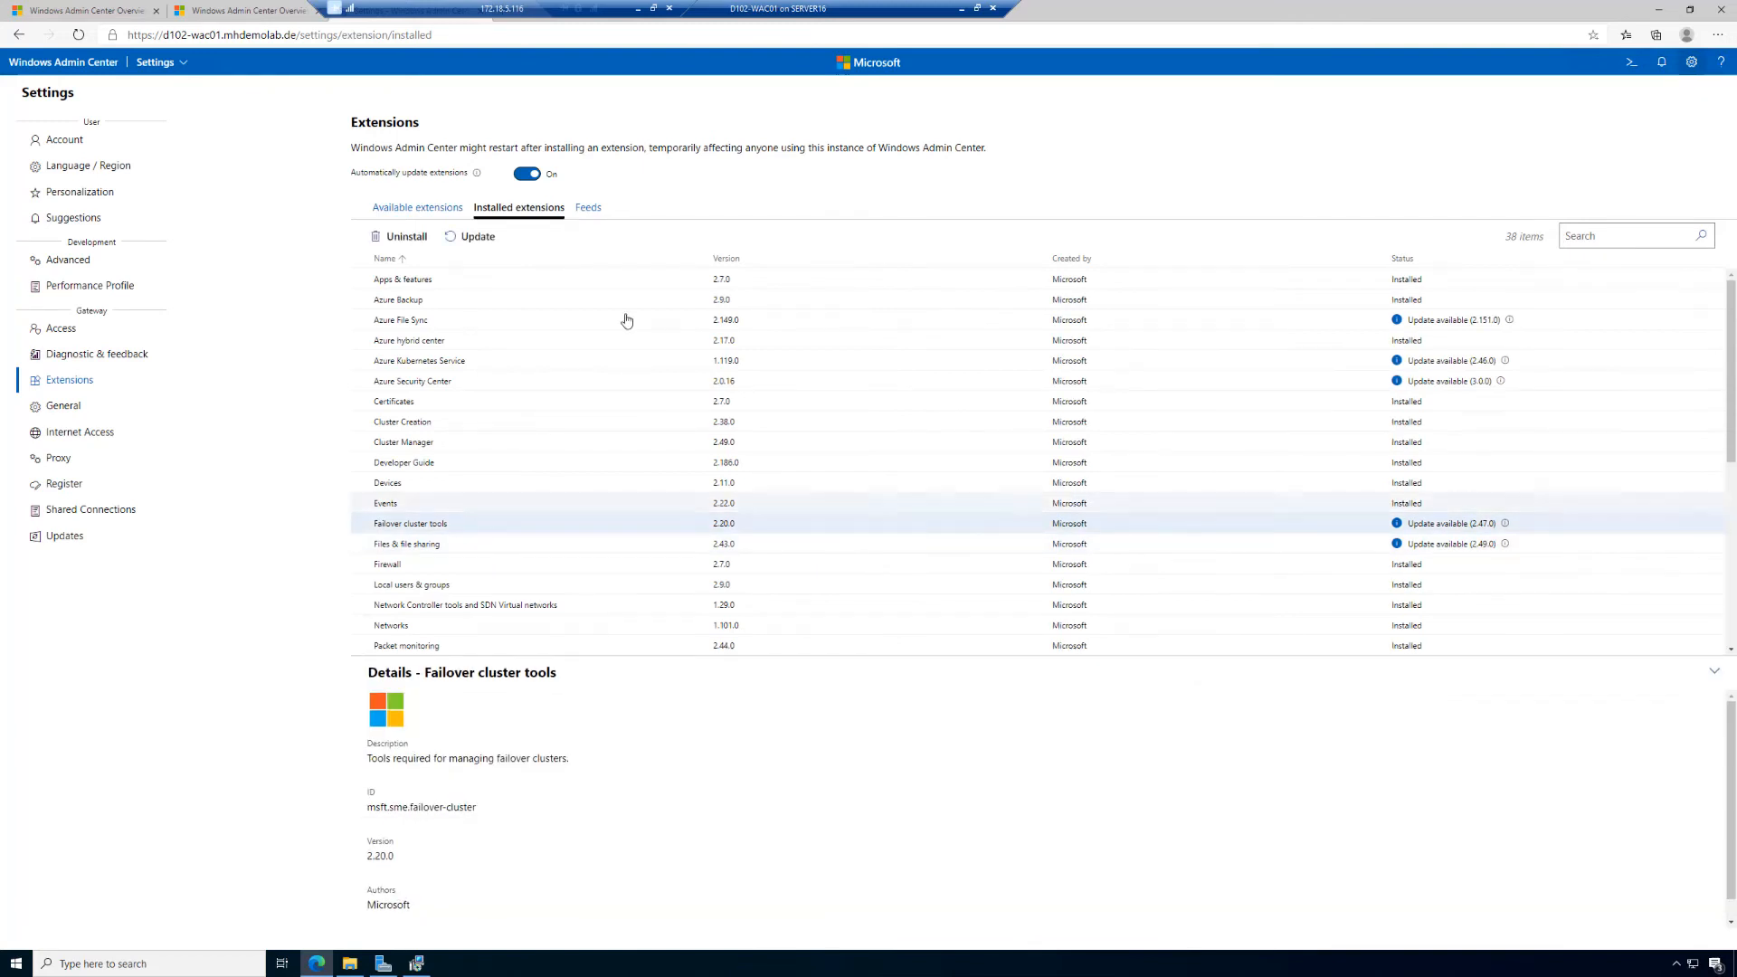
{"action": "left_click", "coordinate": [471, 237]}
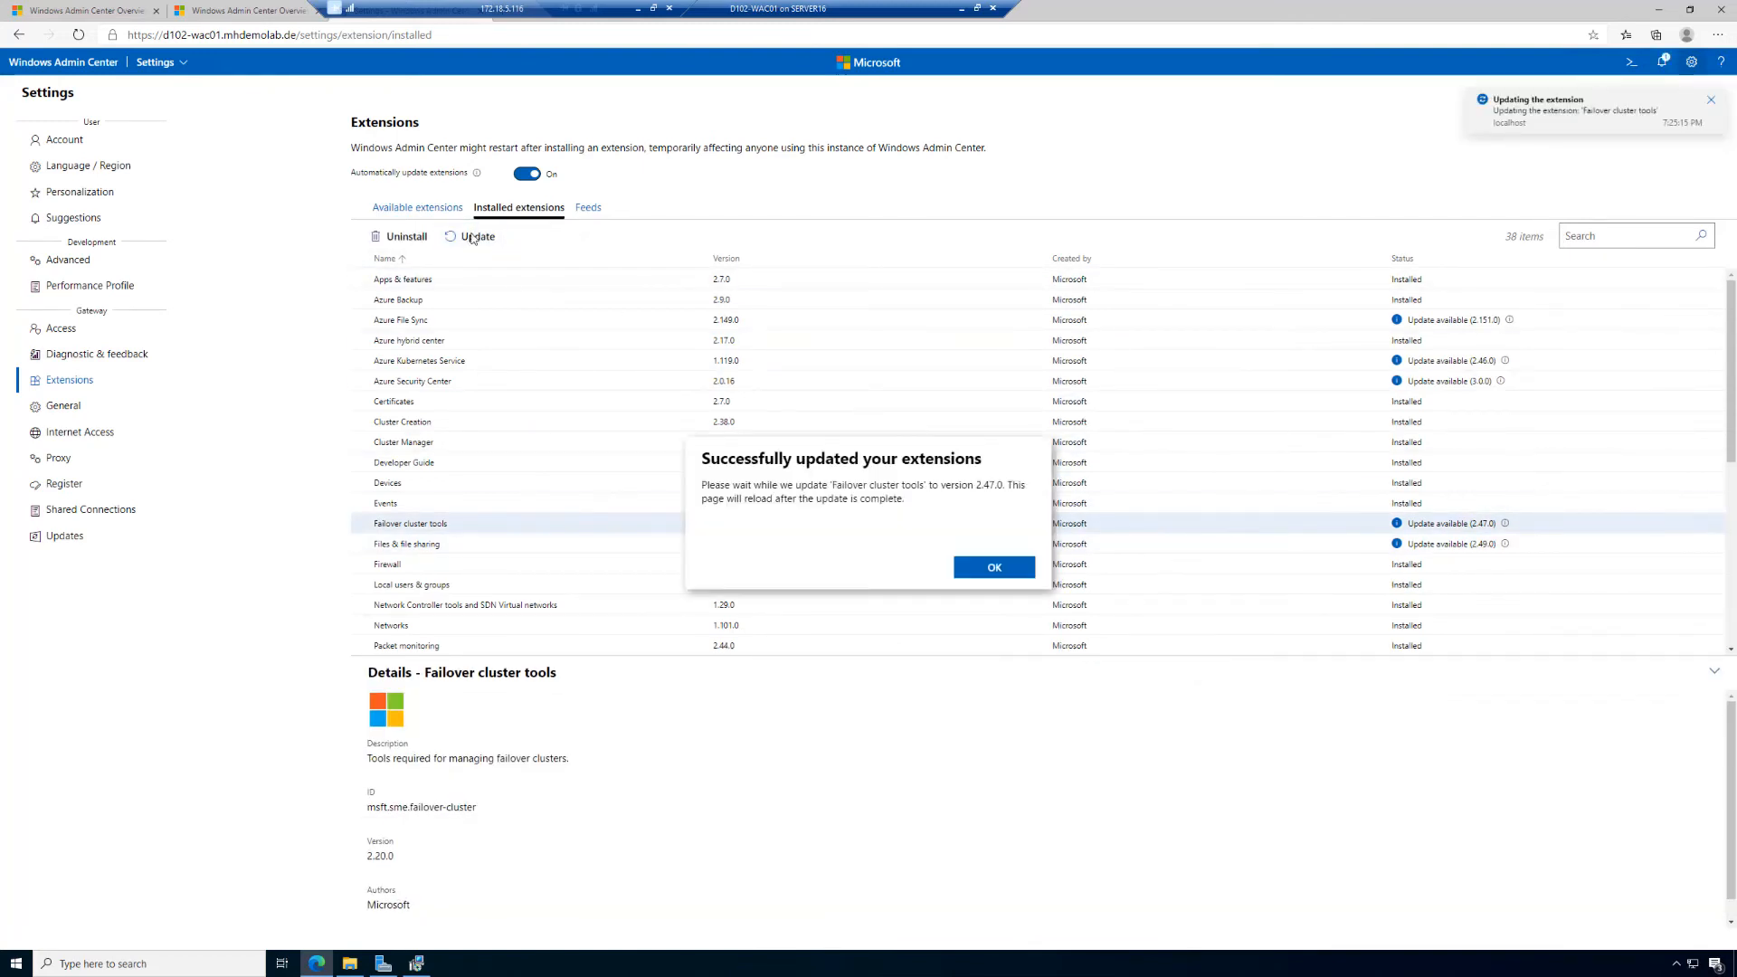
{"action": "left_click", "coordinate": [980, 572]}
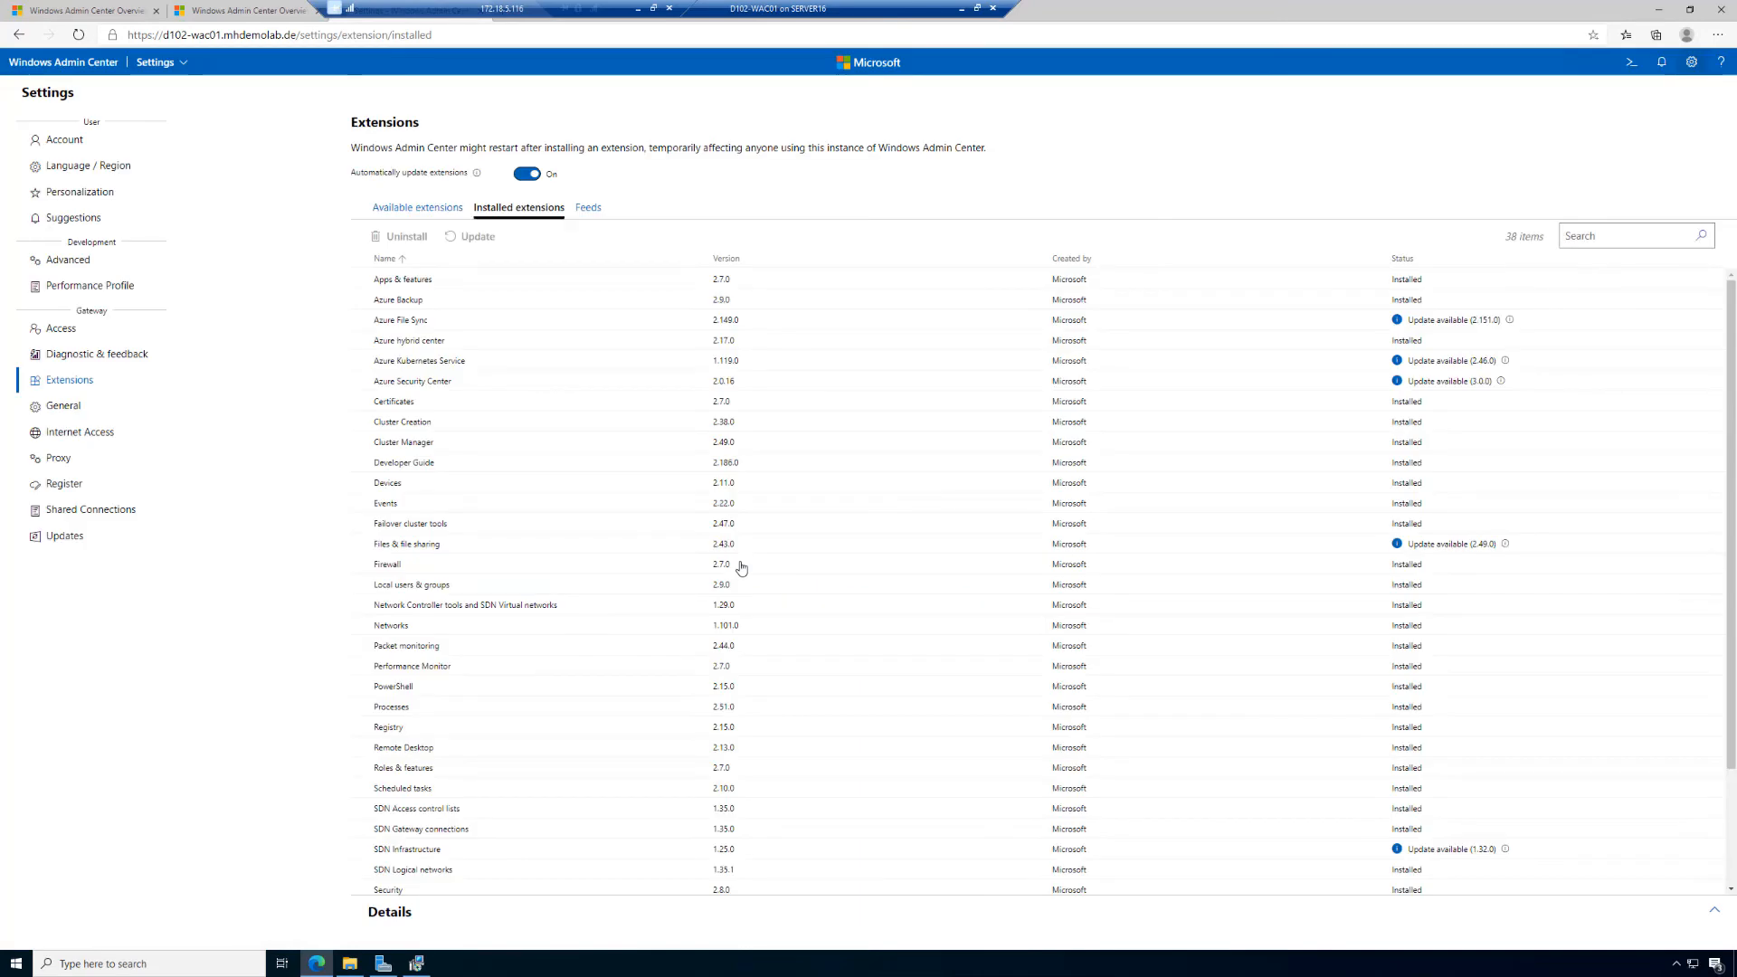
Update the installed Virtual machines and switches extension to version 2.60.0 and the Updates extension to version 2.6.0
{"action": "scroll", "coordinate": [741, 567], "scroll_direction": "down", "scroll_amount": 2}
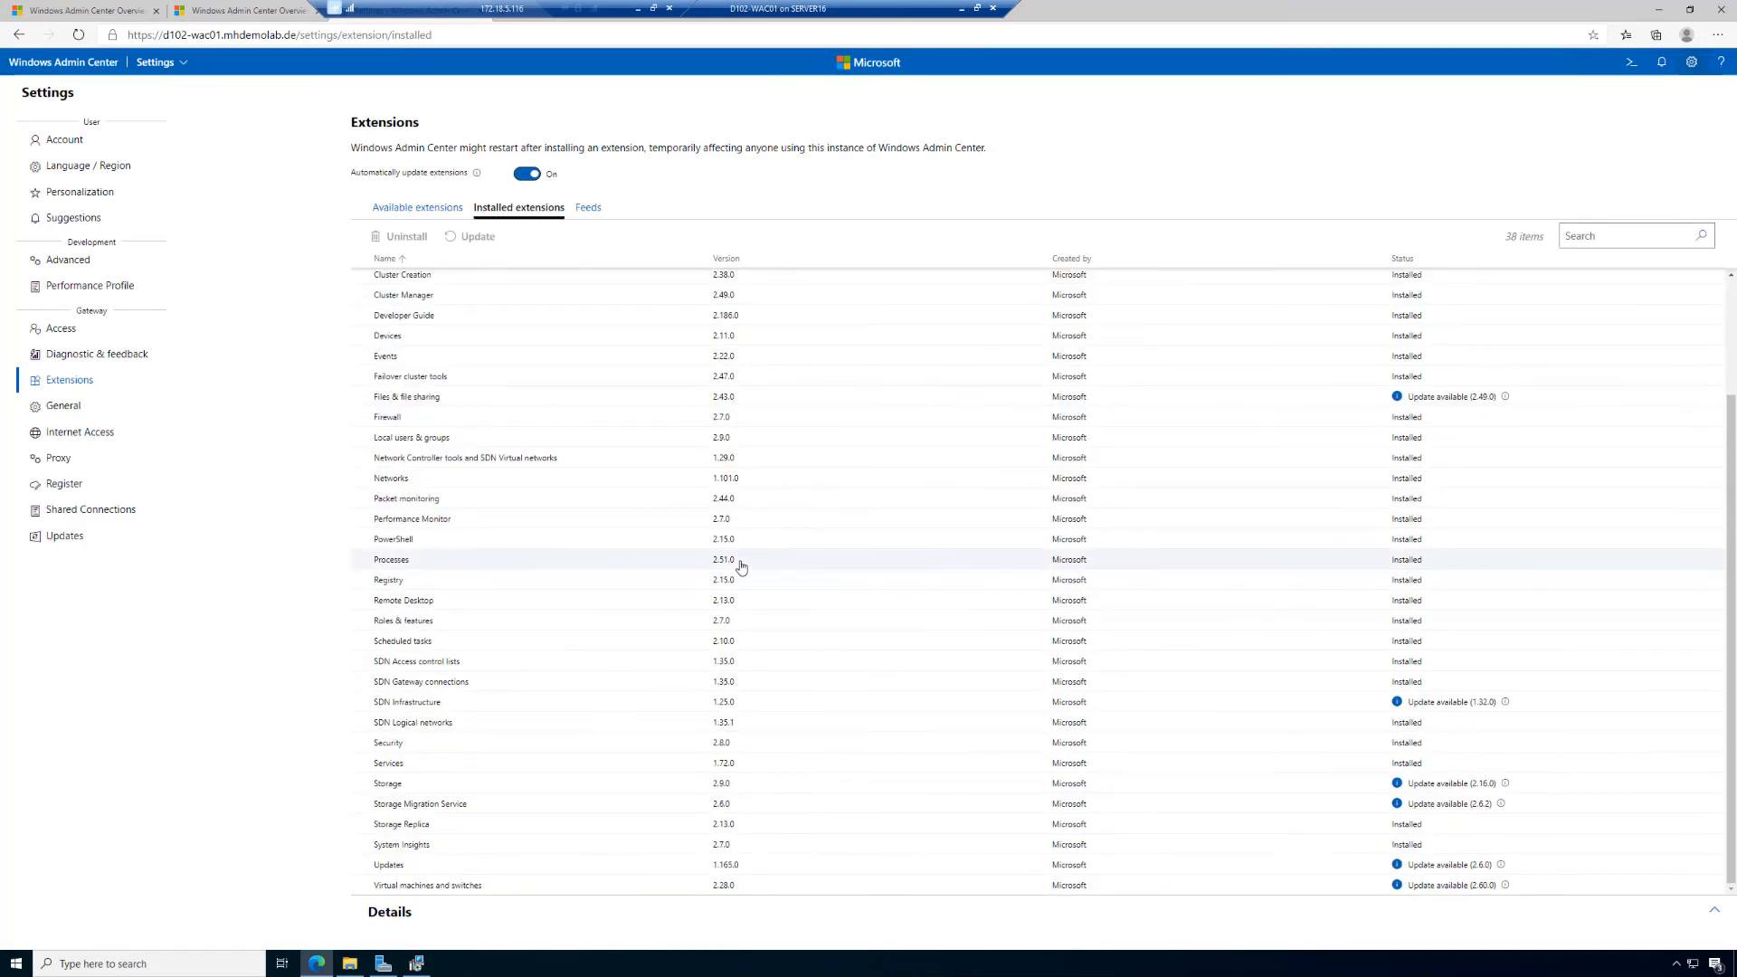
{"action": "left_click", "coordinate": [849, 887]}
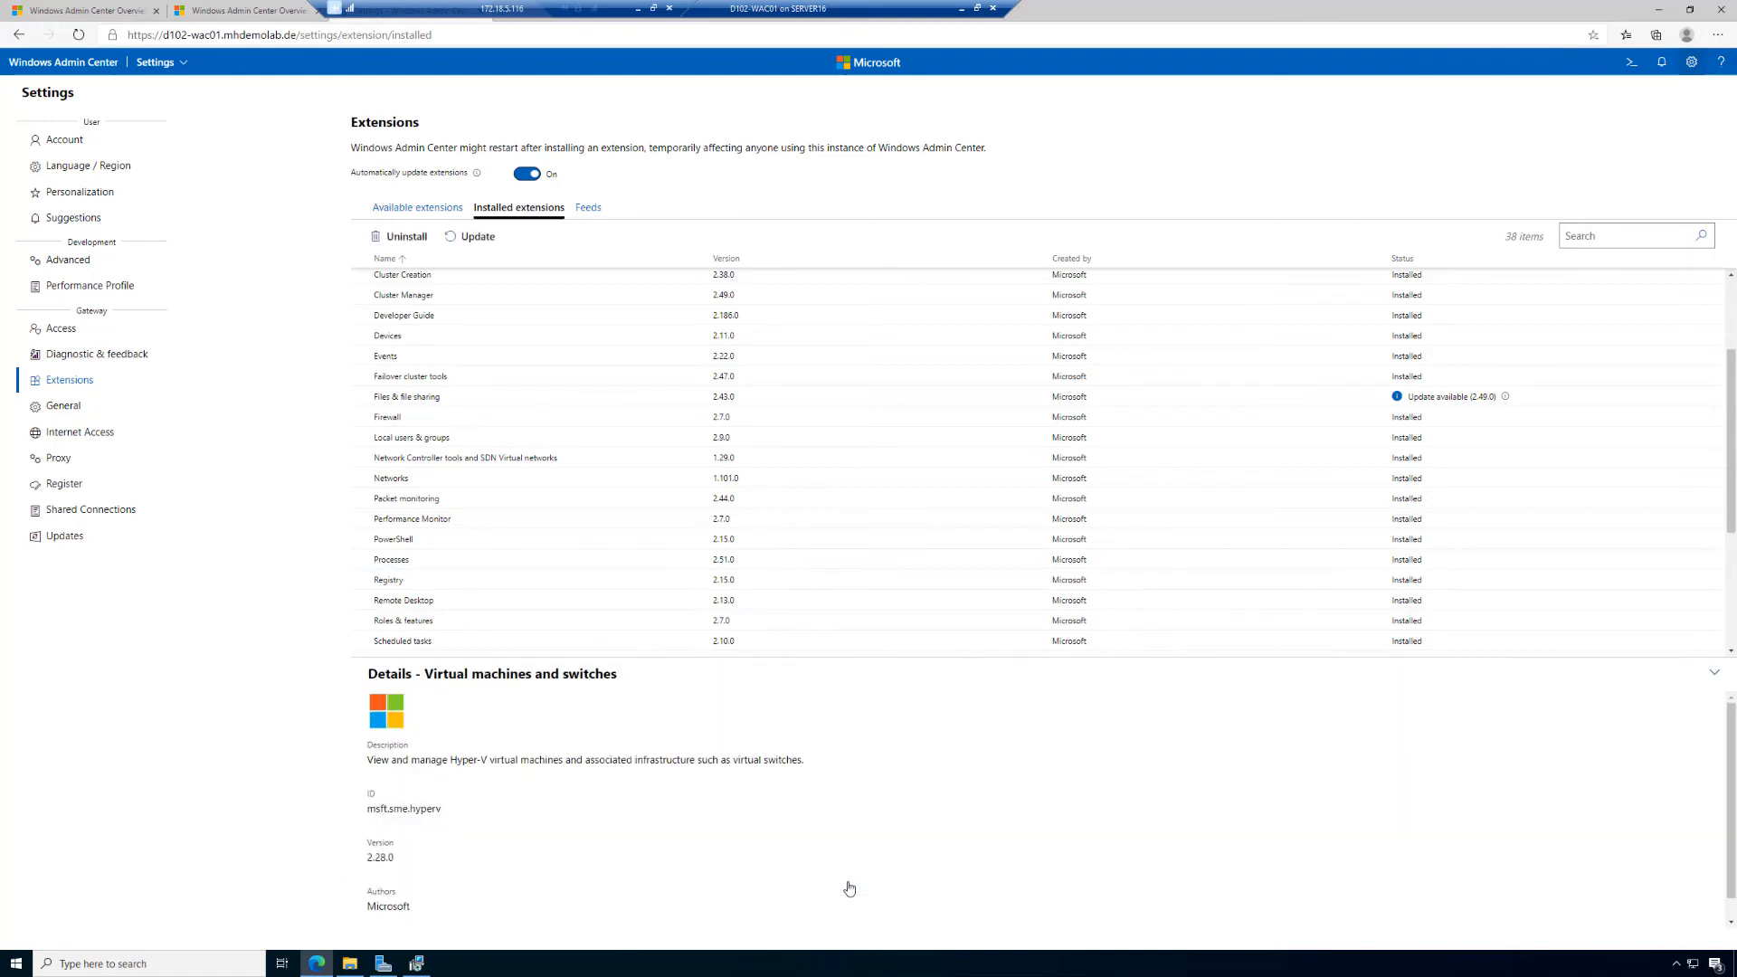
{"action": "left_click", "coordinate": [488, 236]}
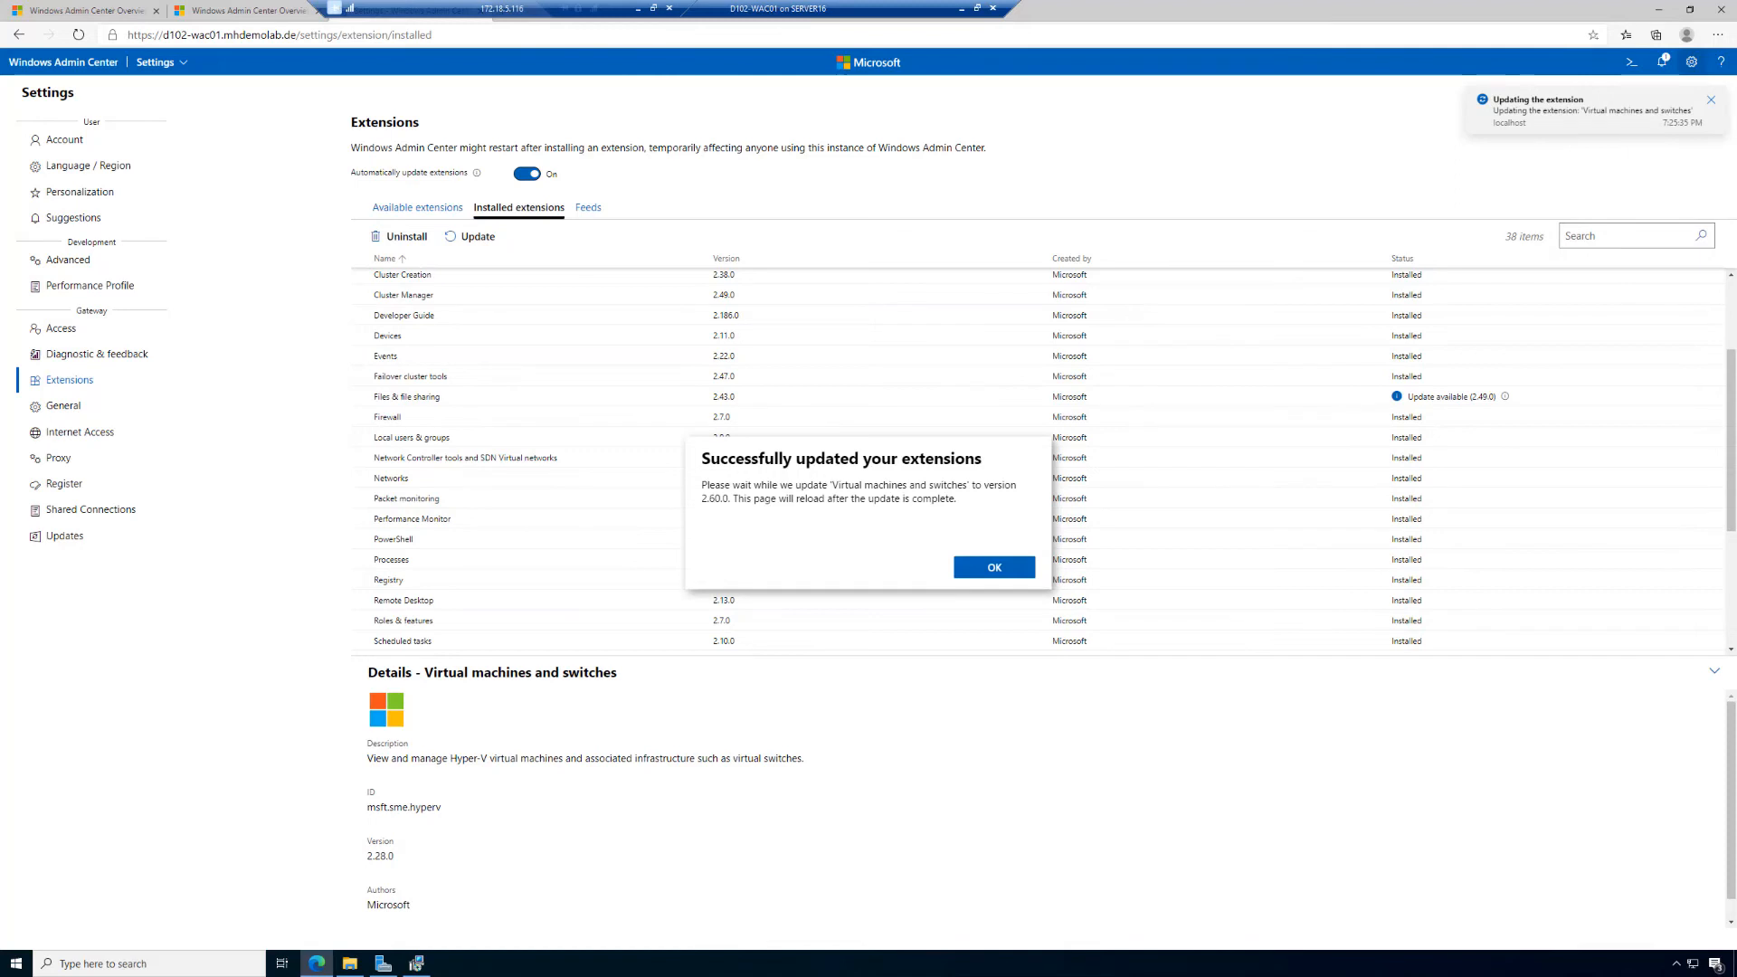
{"action": "left_click", "coordinate": [997, 570]}
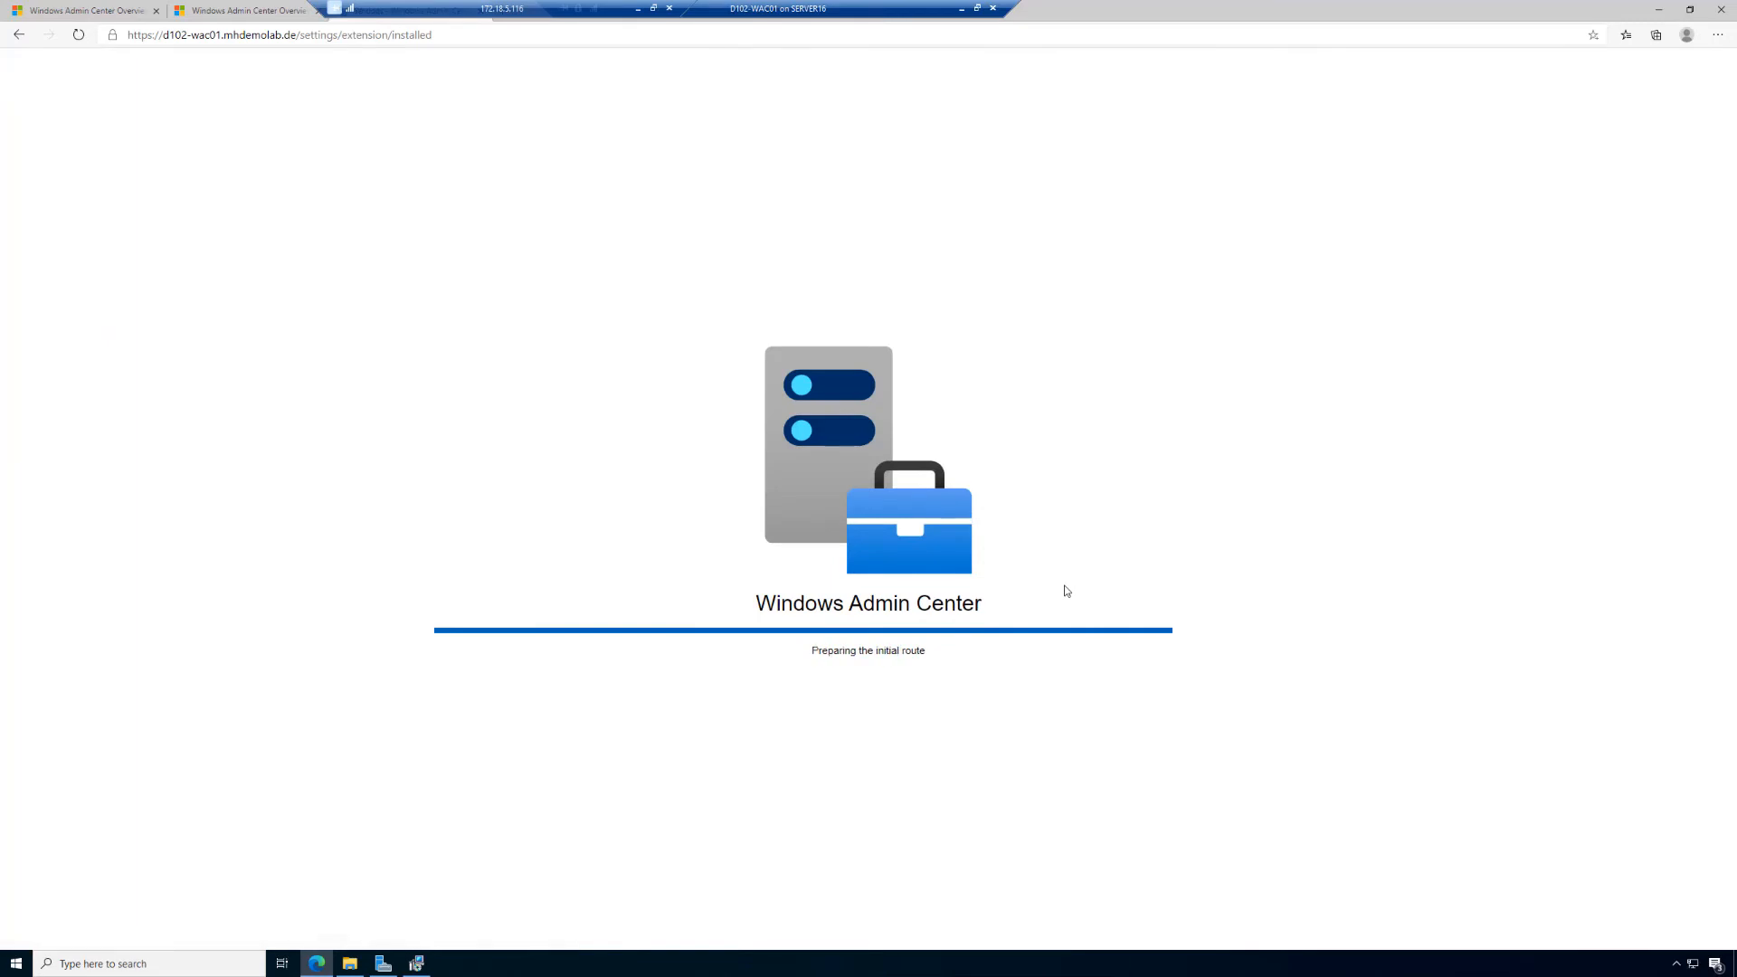
{"action": "scroll", "coordinate": [1065, 595], "scroll_direction": "down", "scroll_amount": 3}
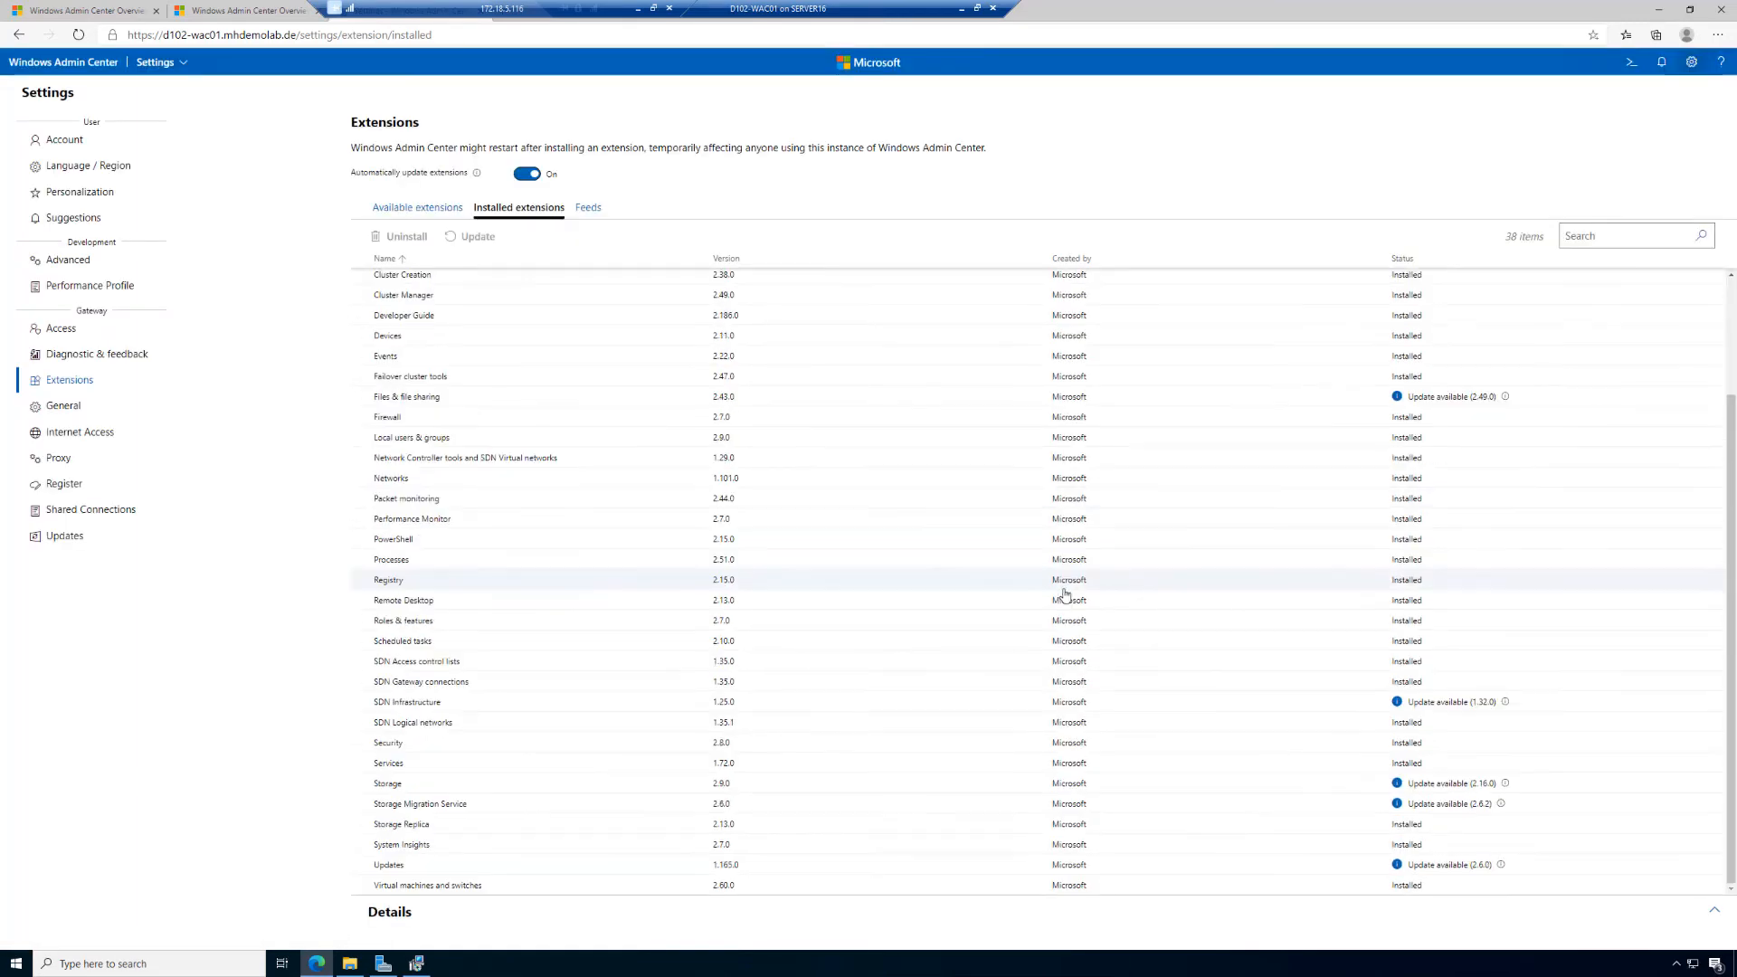
{"action": "left_click", "coordinate": [979, 865]}
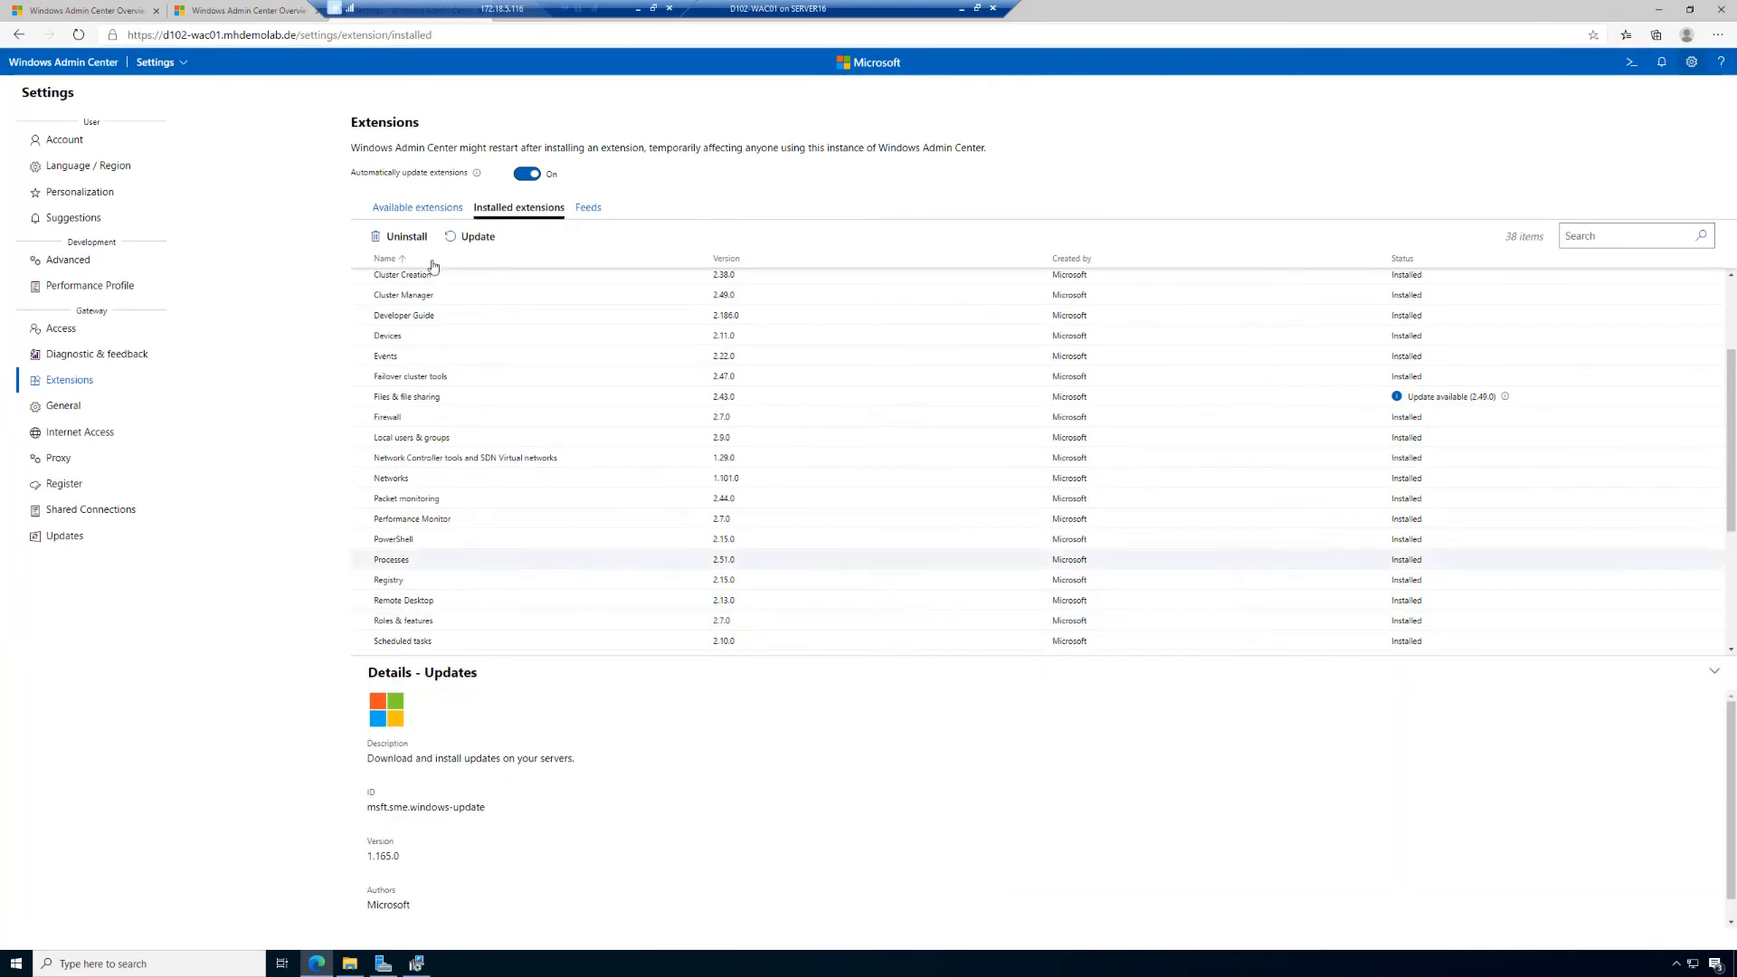
{"action": "left_click", "coordinate": [474, 241]}
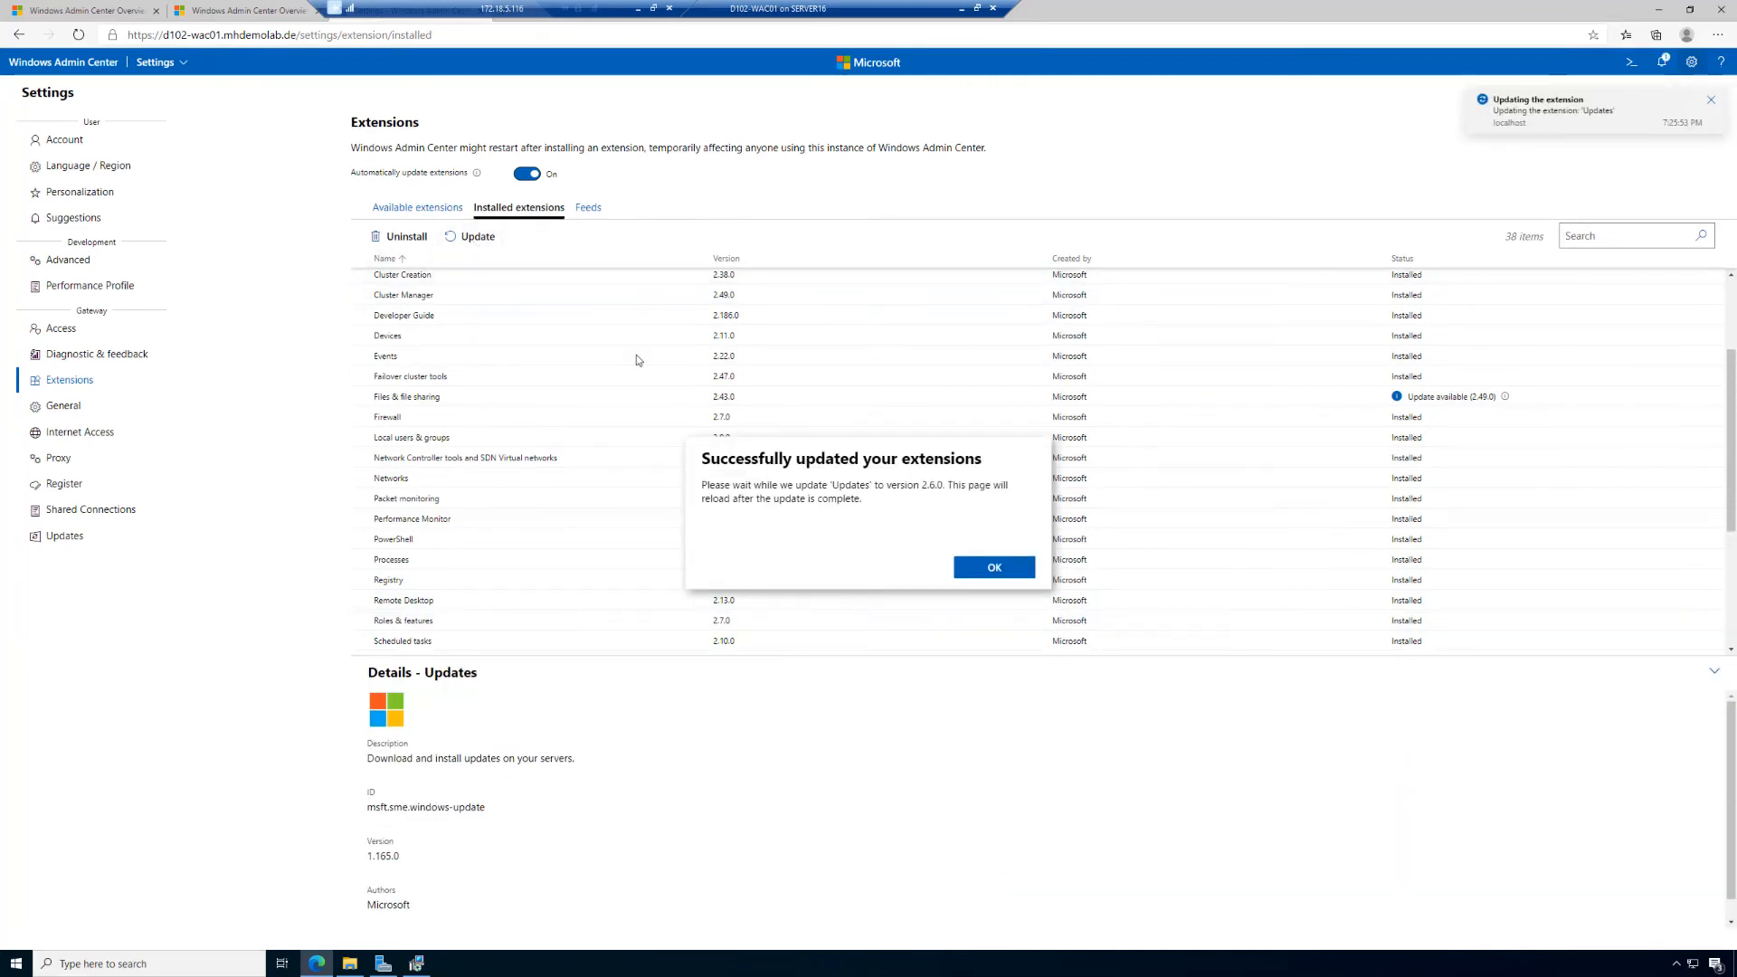
{"action": "left_click", "coordinate": [977, 570]}
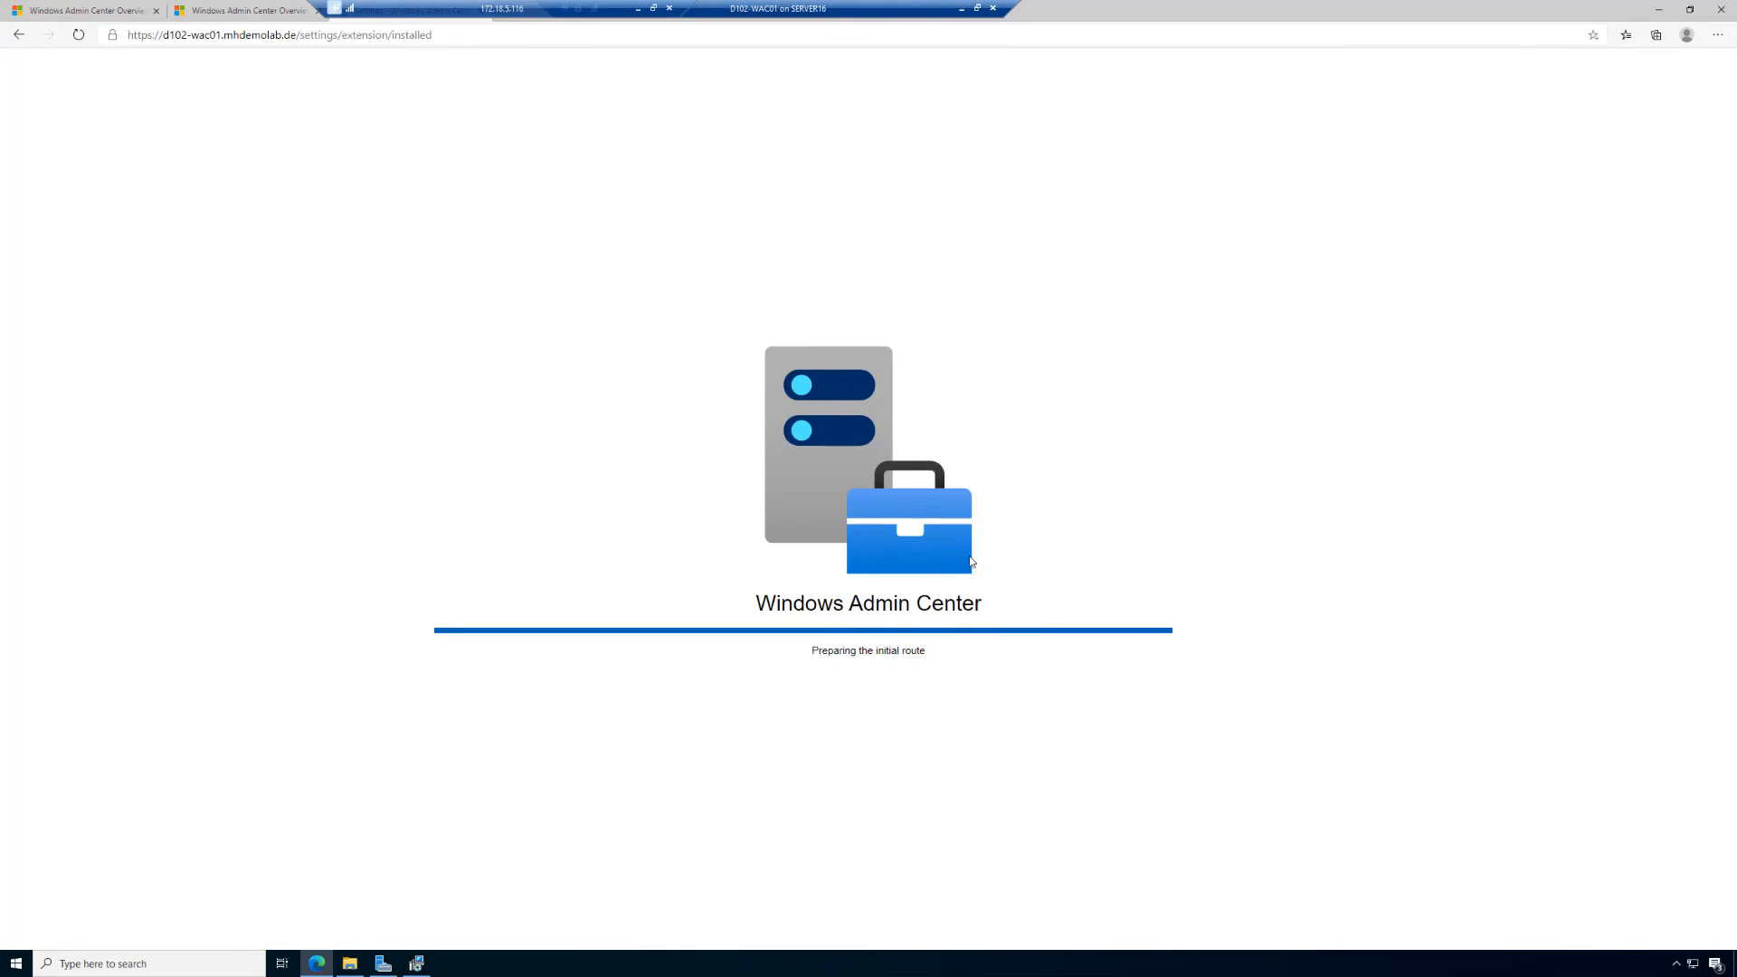
Update the installed Storage extension to version 2.16.0 and the Storage Migration Service extension to version 2.6.2
{"action": "scroll", "coordinate": [968, 569], "scroll_direction": "down", "scroll_amount": 3}
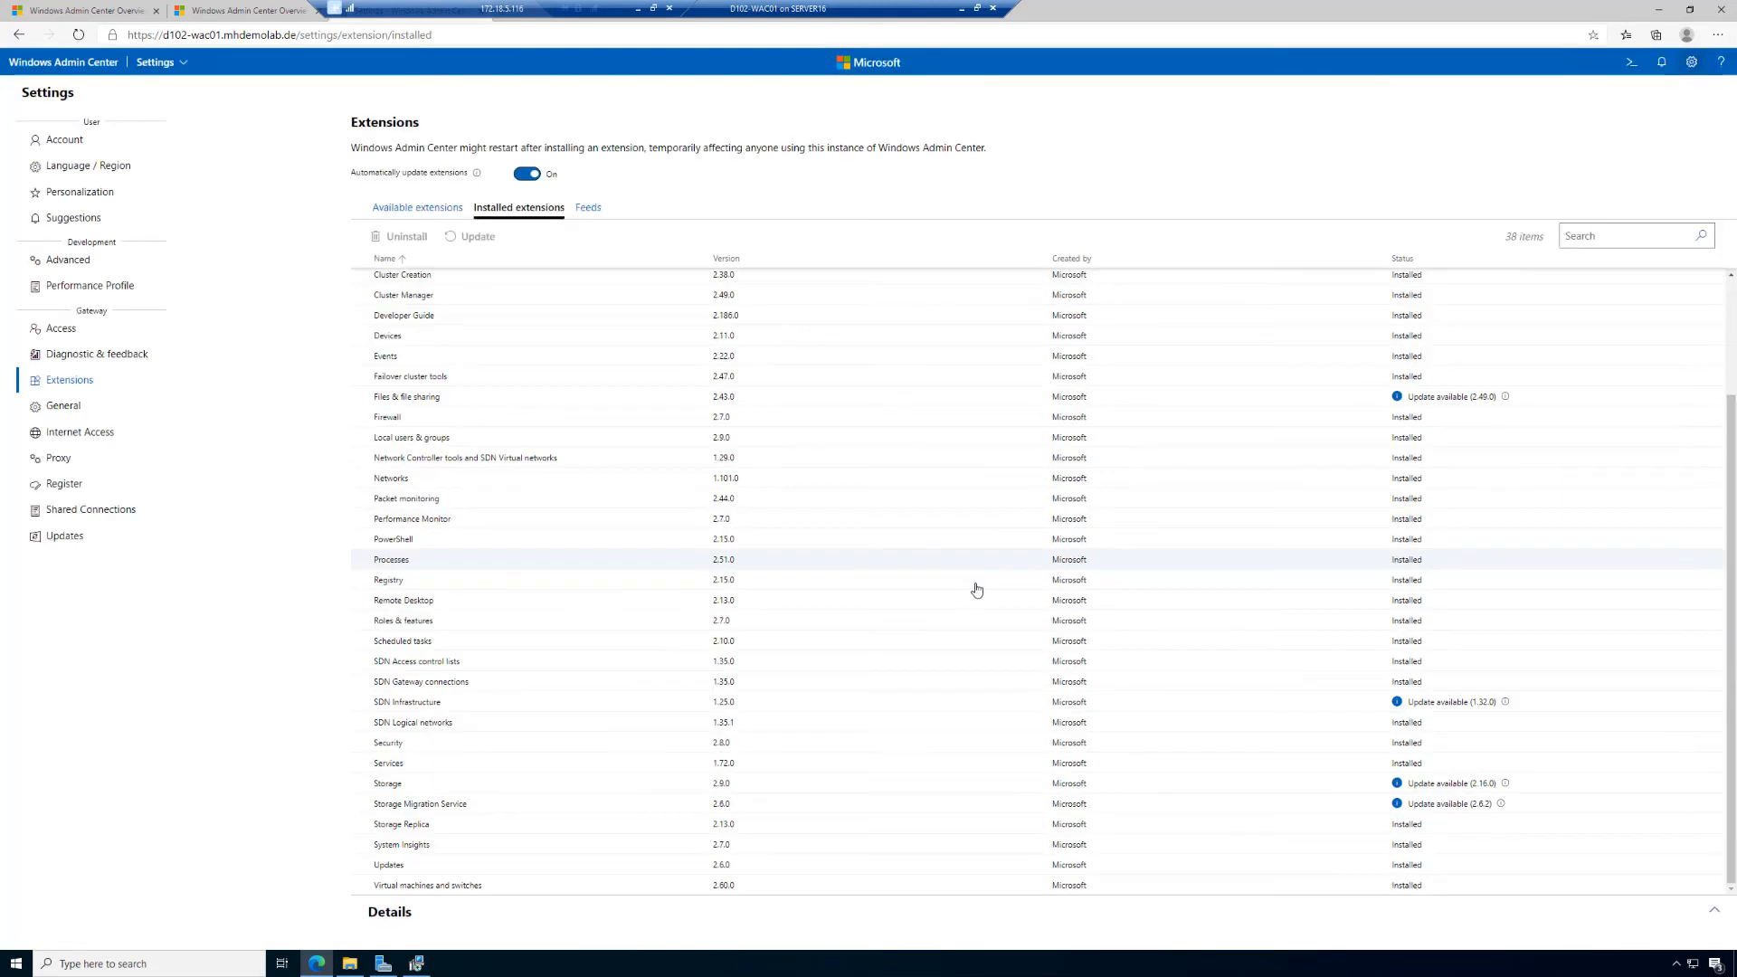
{"action": "left_click", "coordinate": [883, 791]}
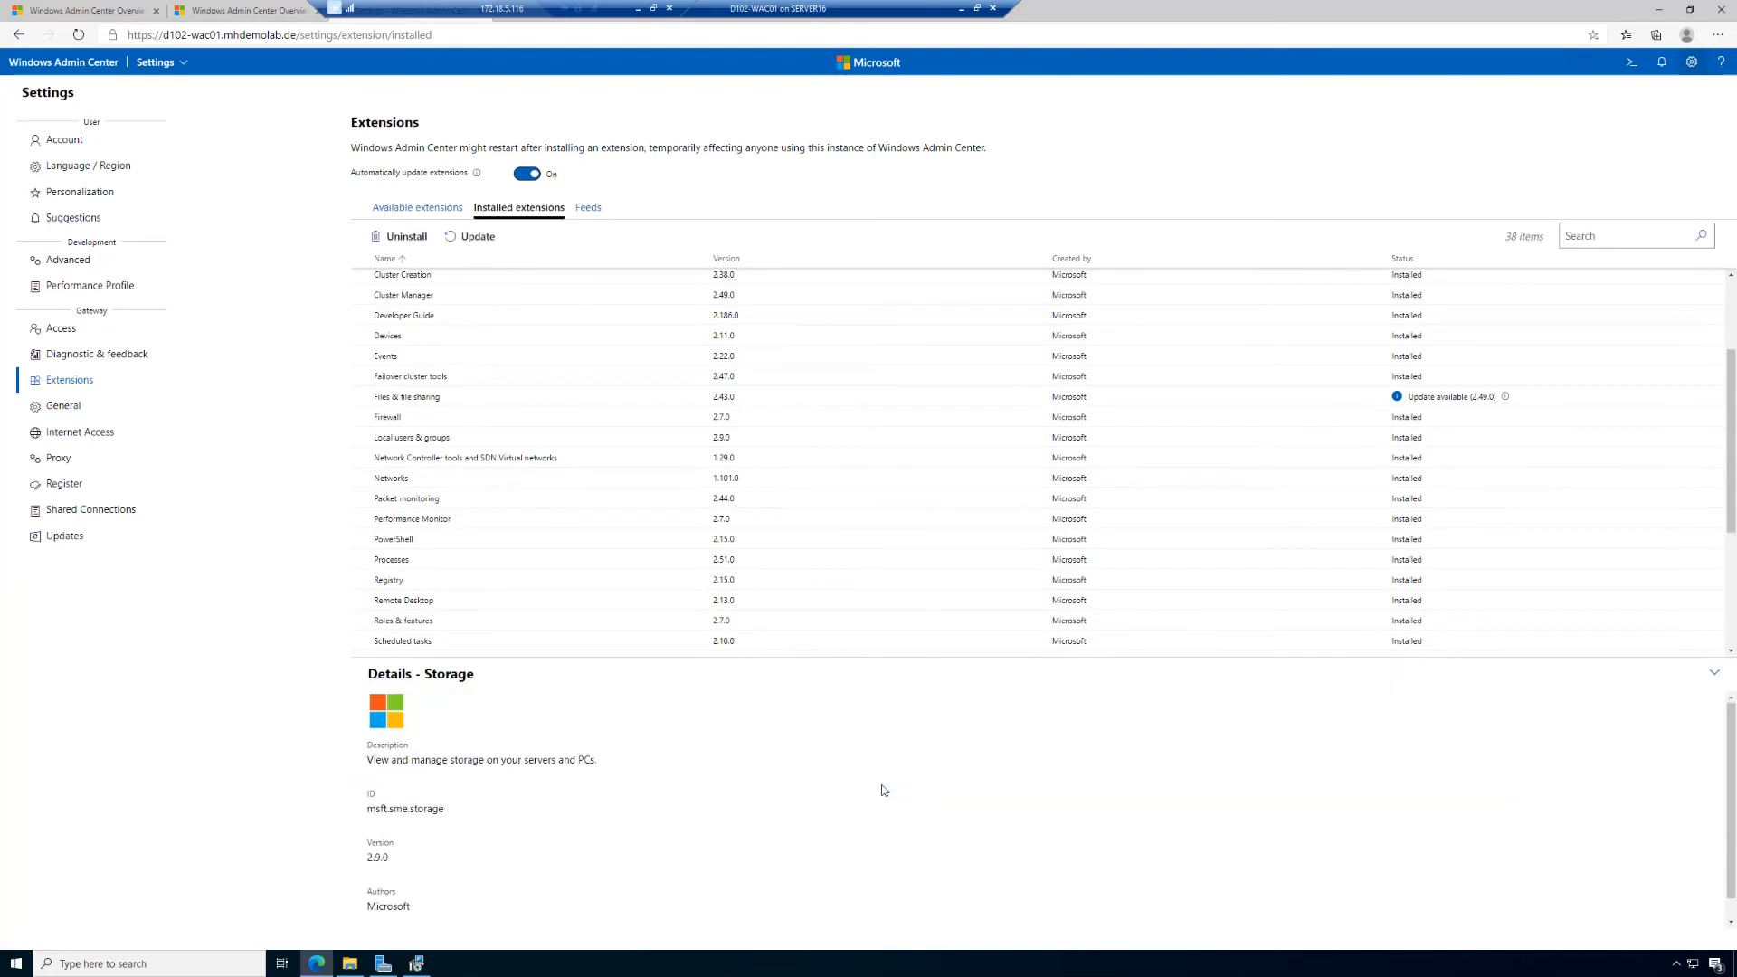
{"action": "left_click", "coordinate": [483, 239]}
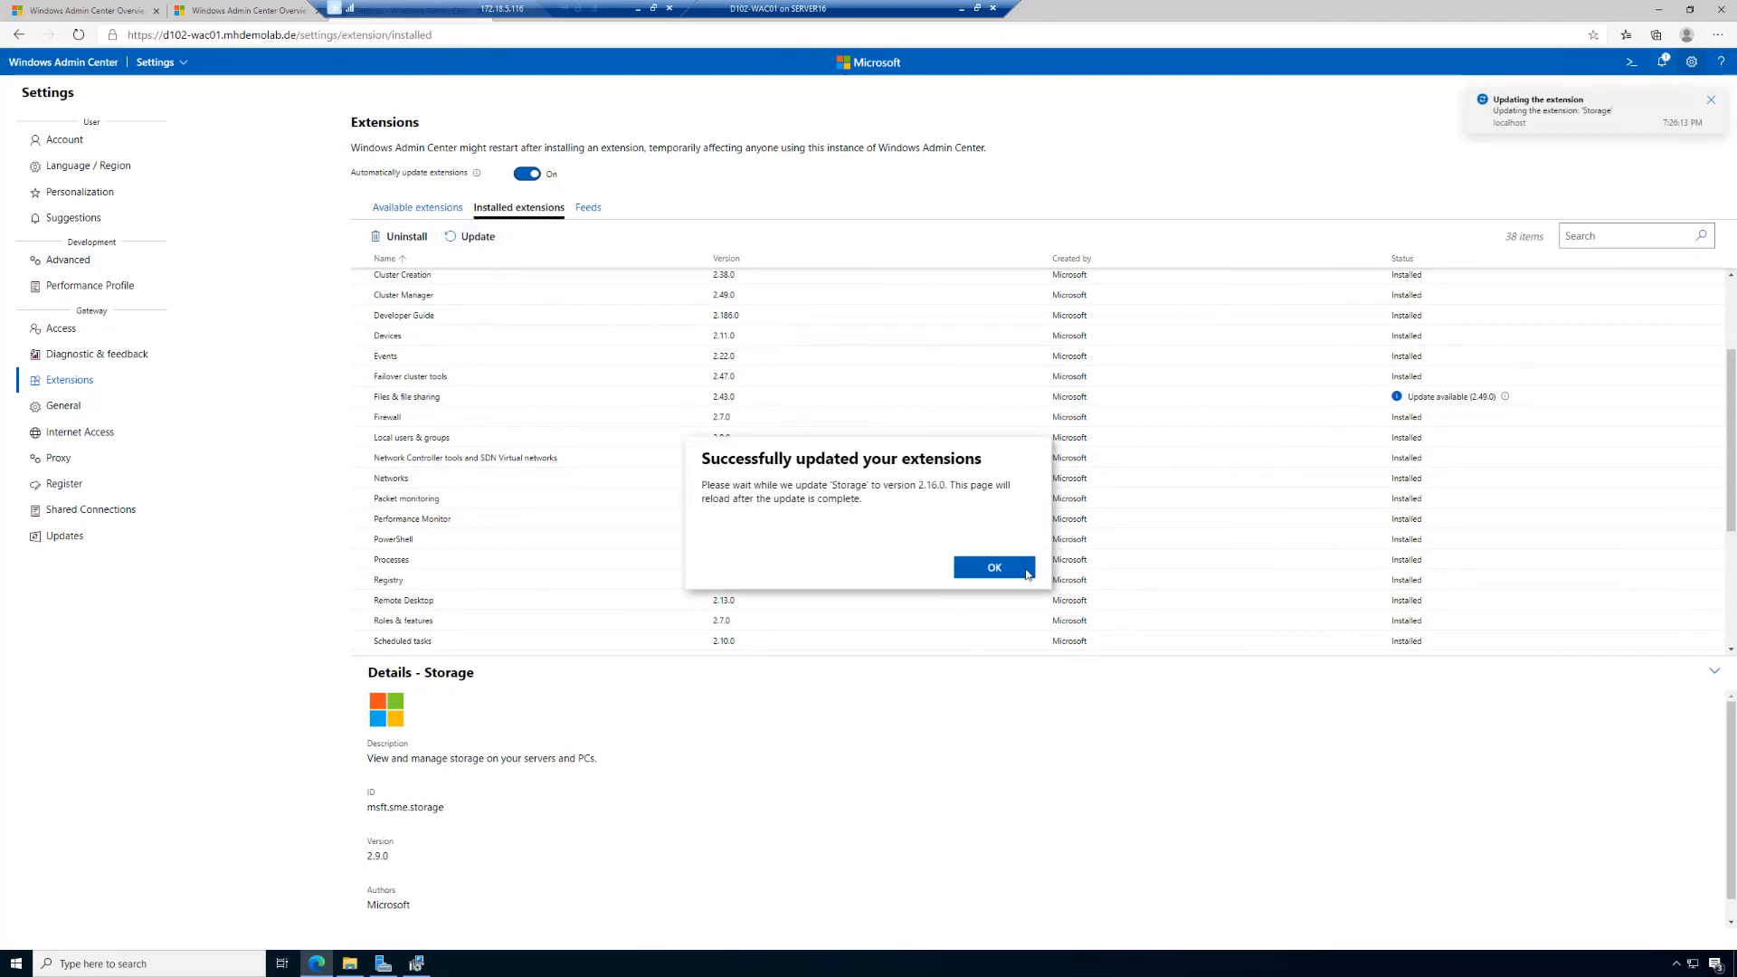
{"action": "left_click", "coordinate": [1014, 568]}
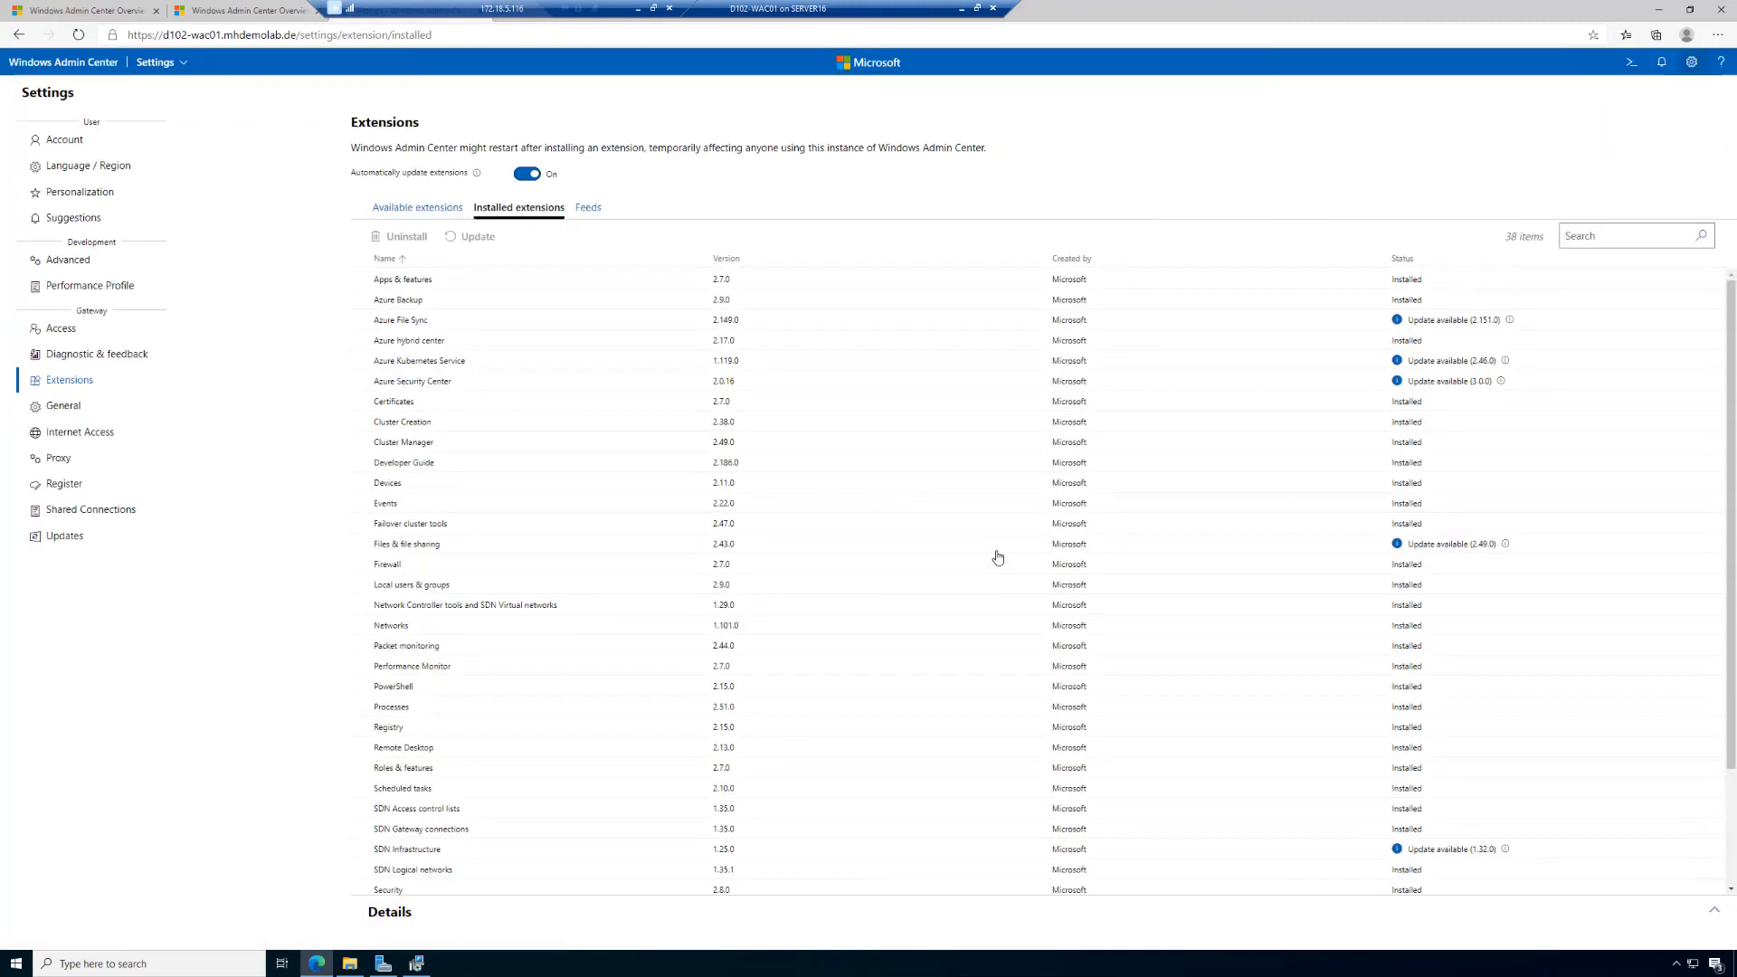
{"action": "scroll", "coordinate": [1029, 624], "scroll_direction": "down", "scroll_amount": 3}
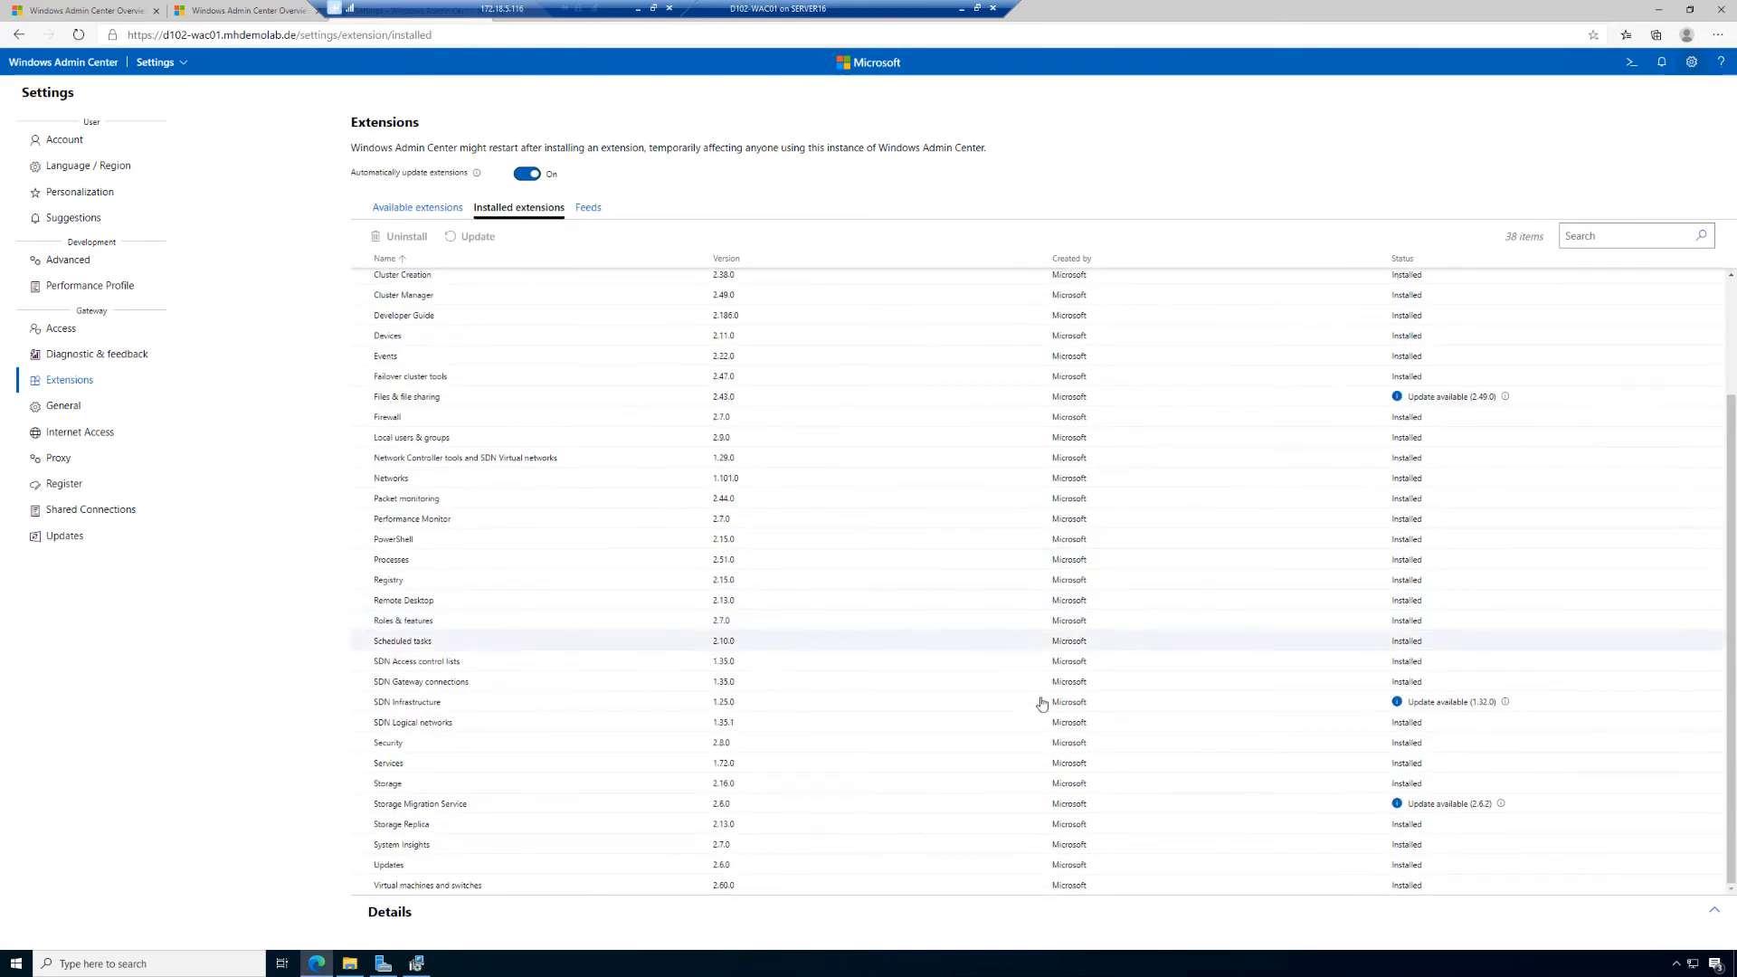
{"action": "left_click", "coordinate": [890, 811]}
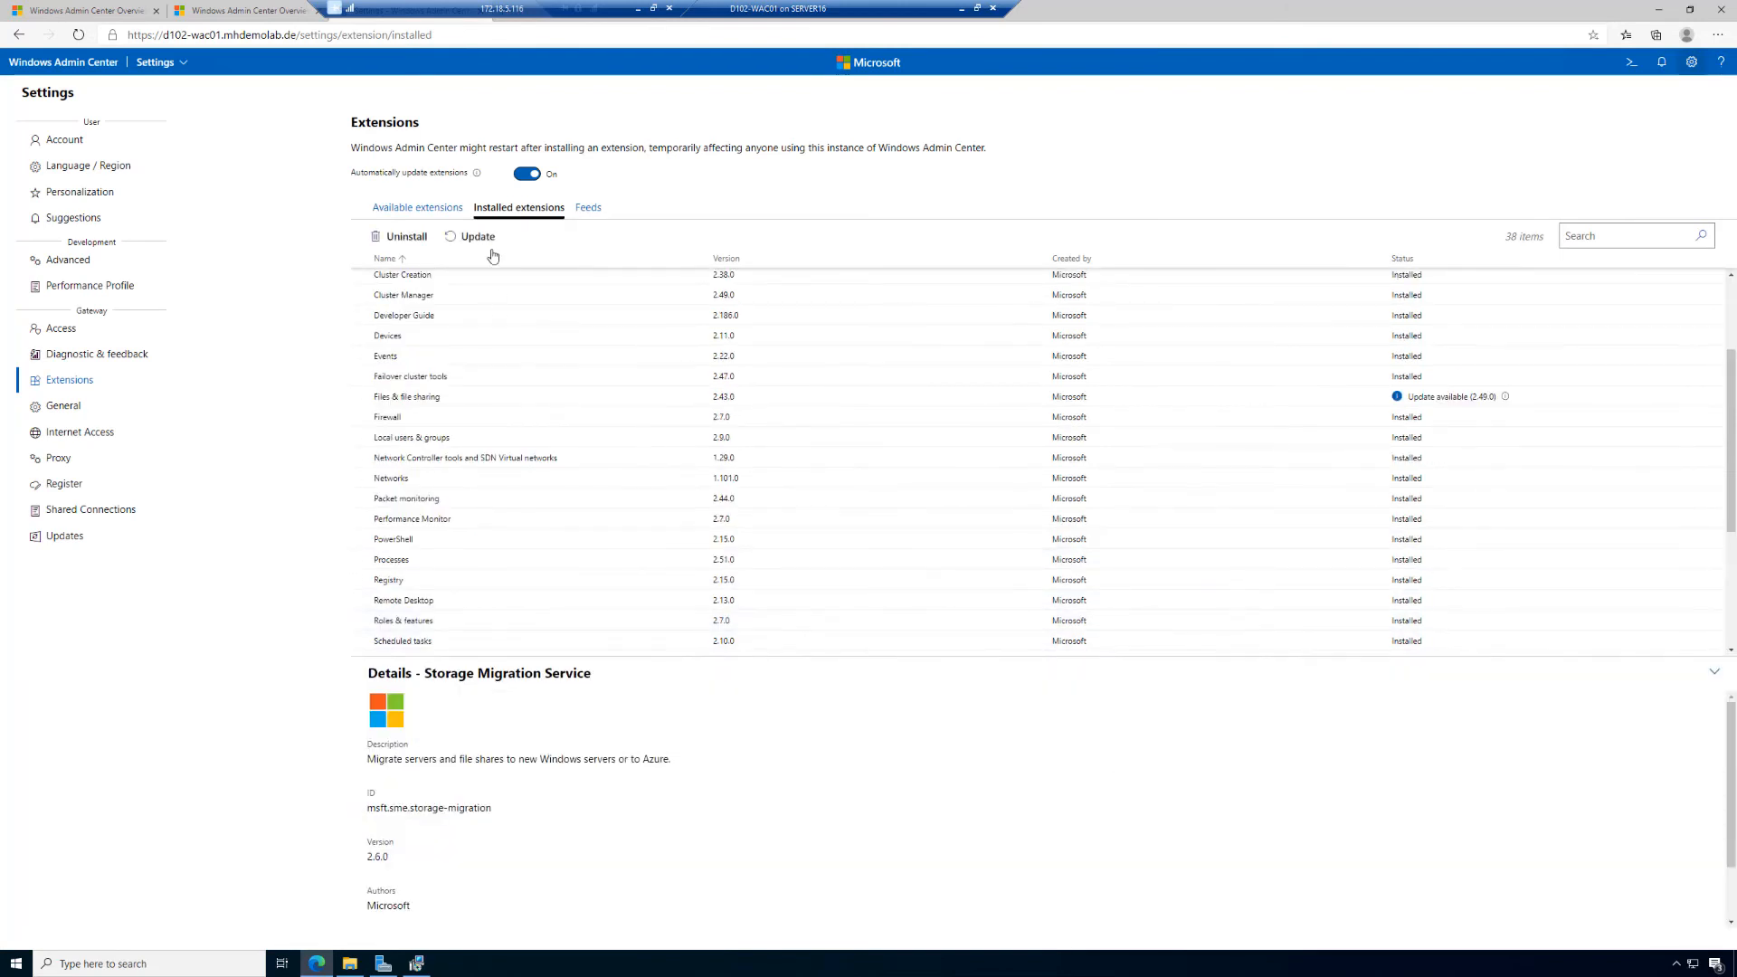
{"action": "left_click", "coordinate": [478, 237]}
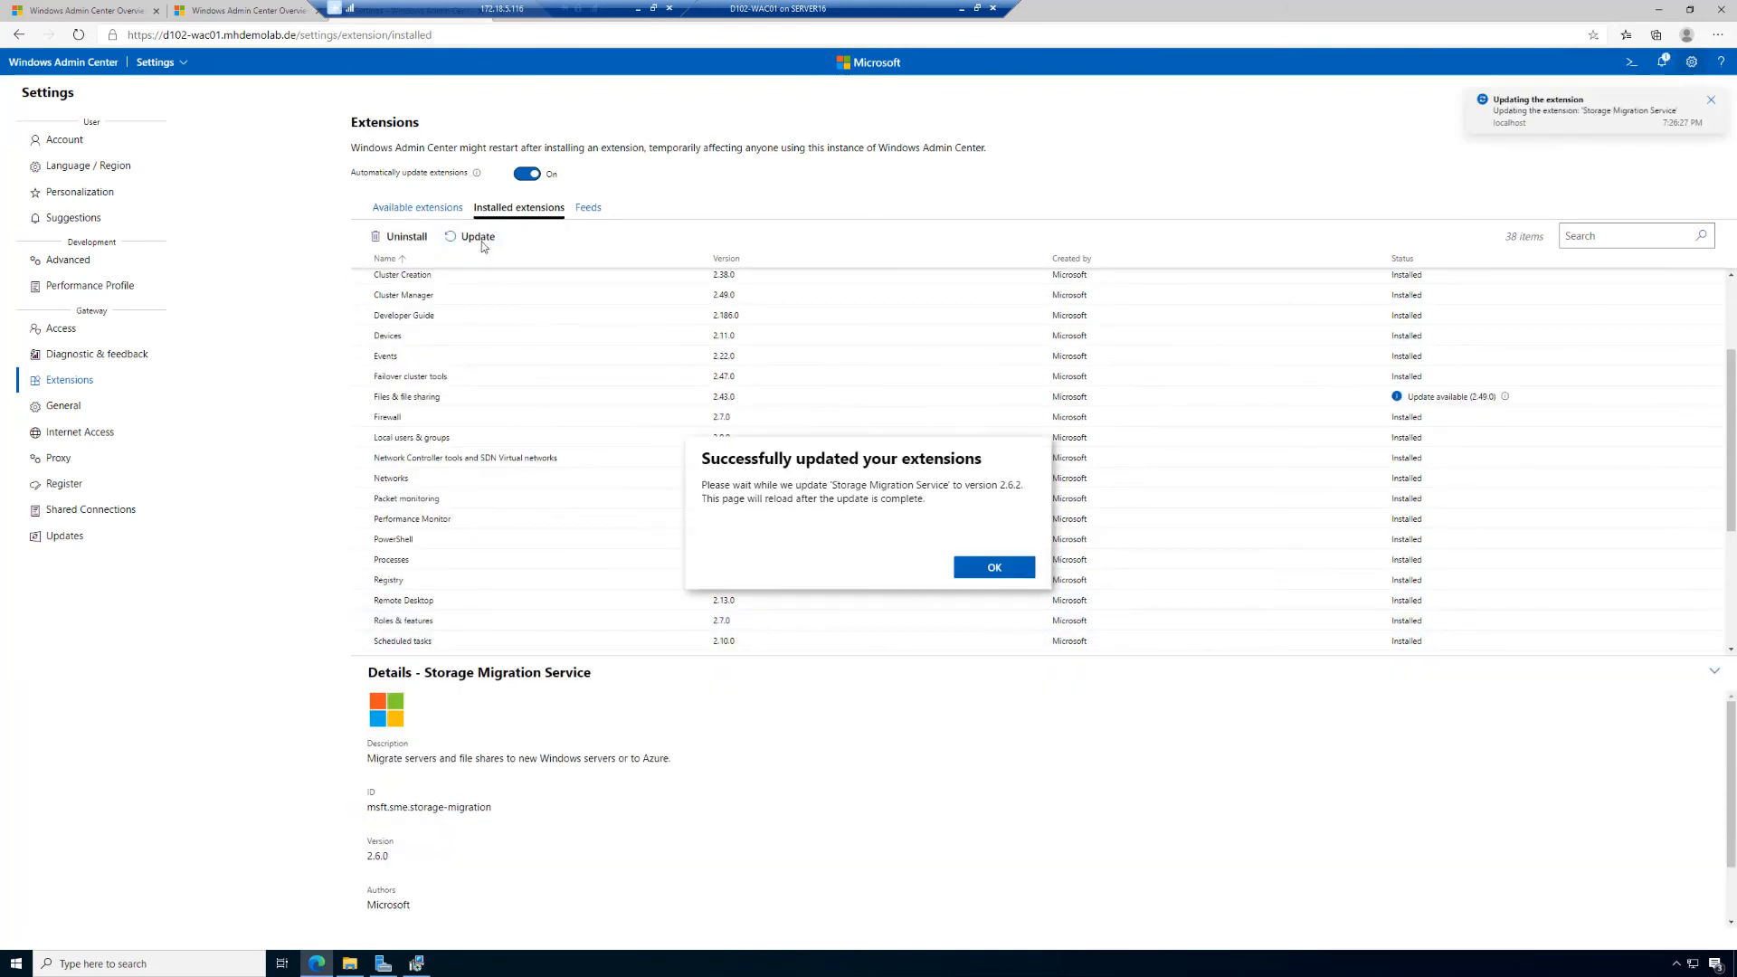
{"action": "left_click", "coordinate": [981, 568]}
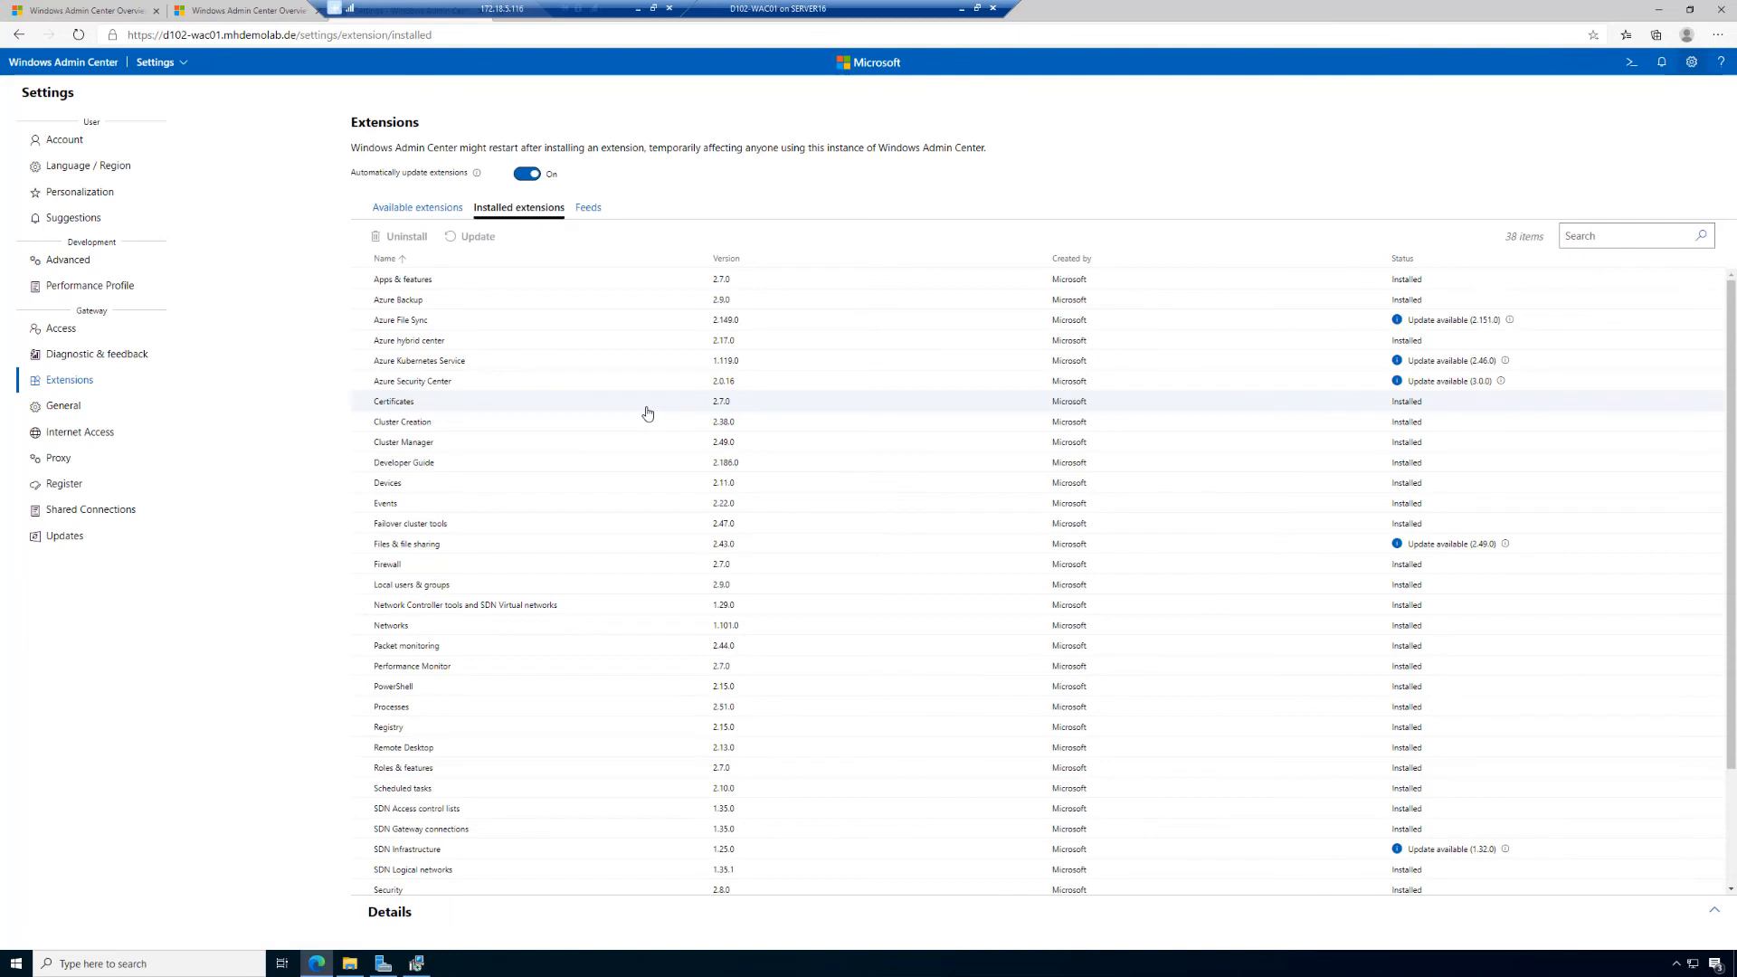
Update the installed Azure Security Center extension to version 3.0.0 and the Azure Kubernetes Service extension to version 2.46.0
{"action": "left_click", "coordinate": [585, 390]}
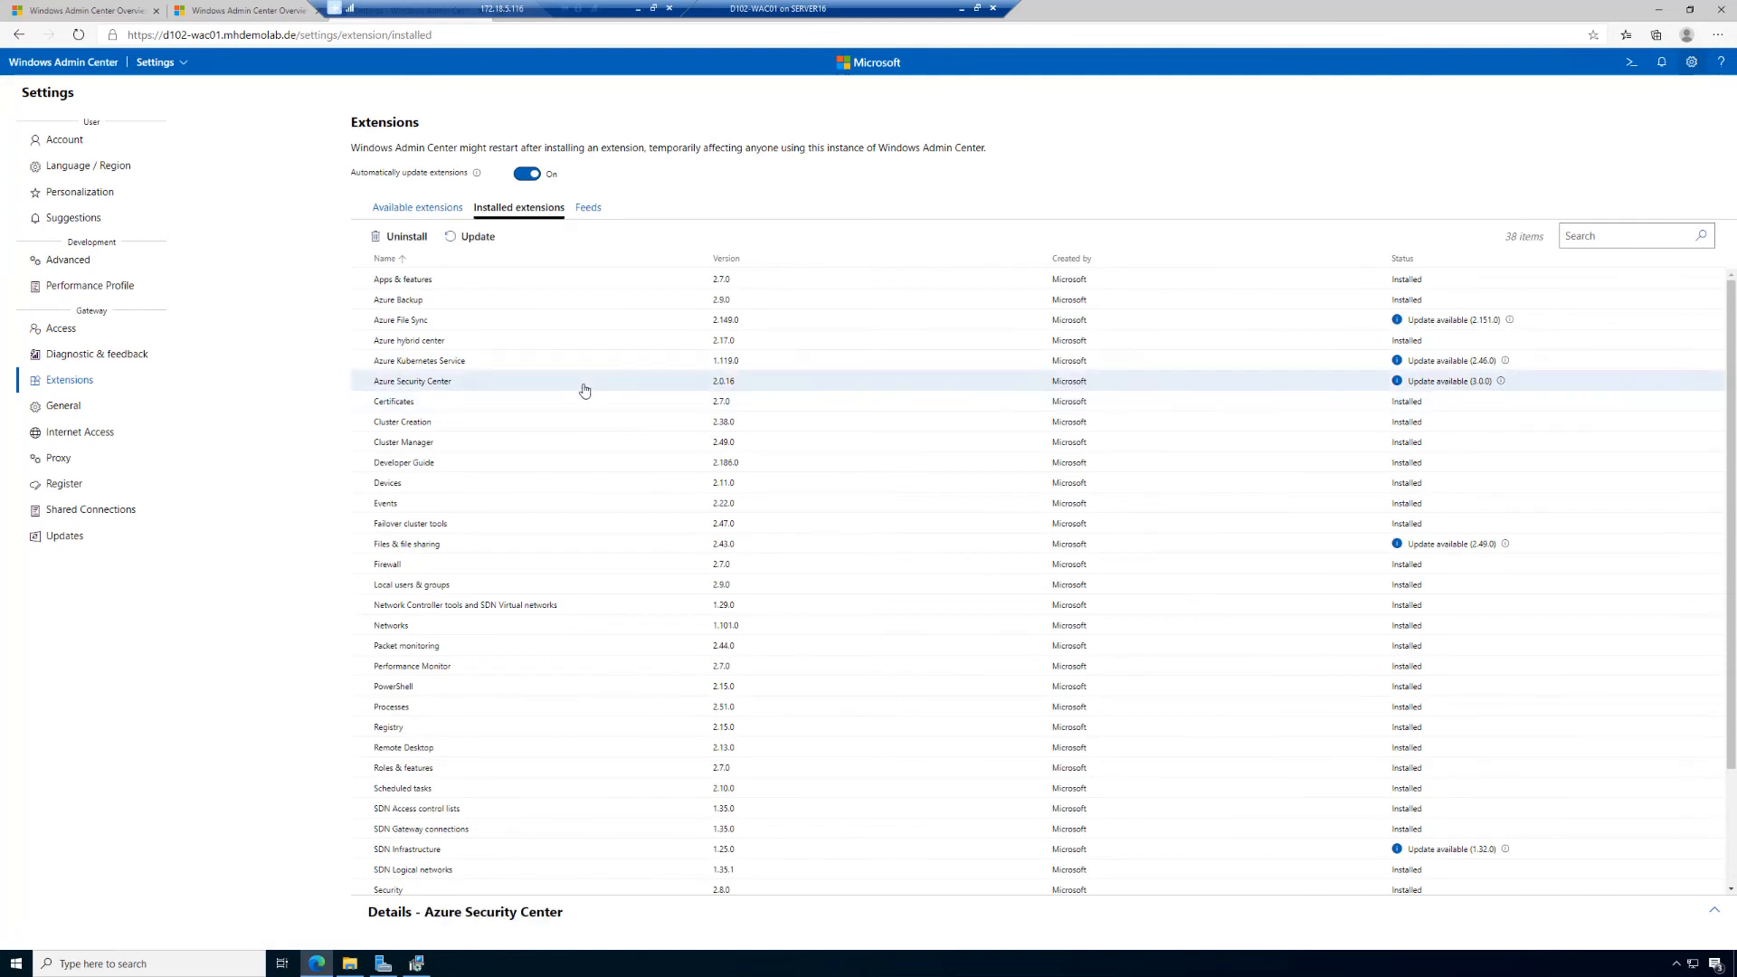
{"action": "left_click", "coordinate": [468, 238]}
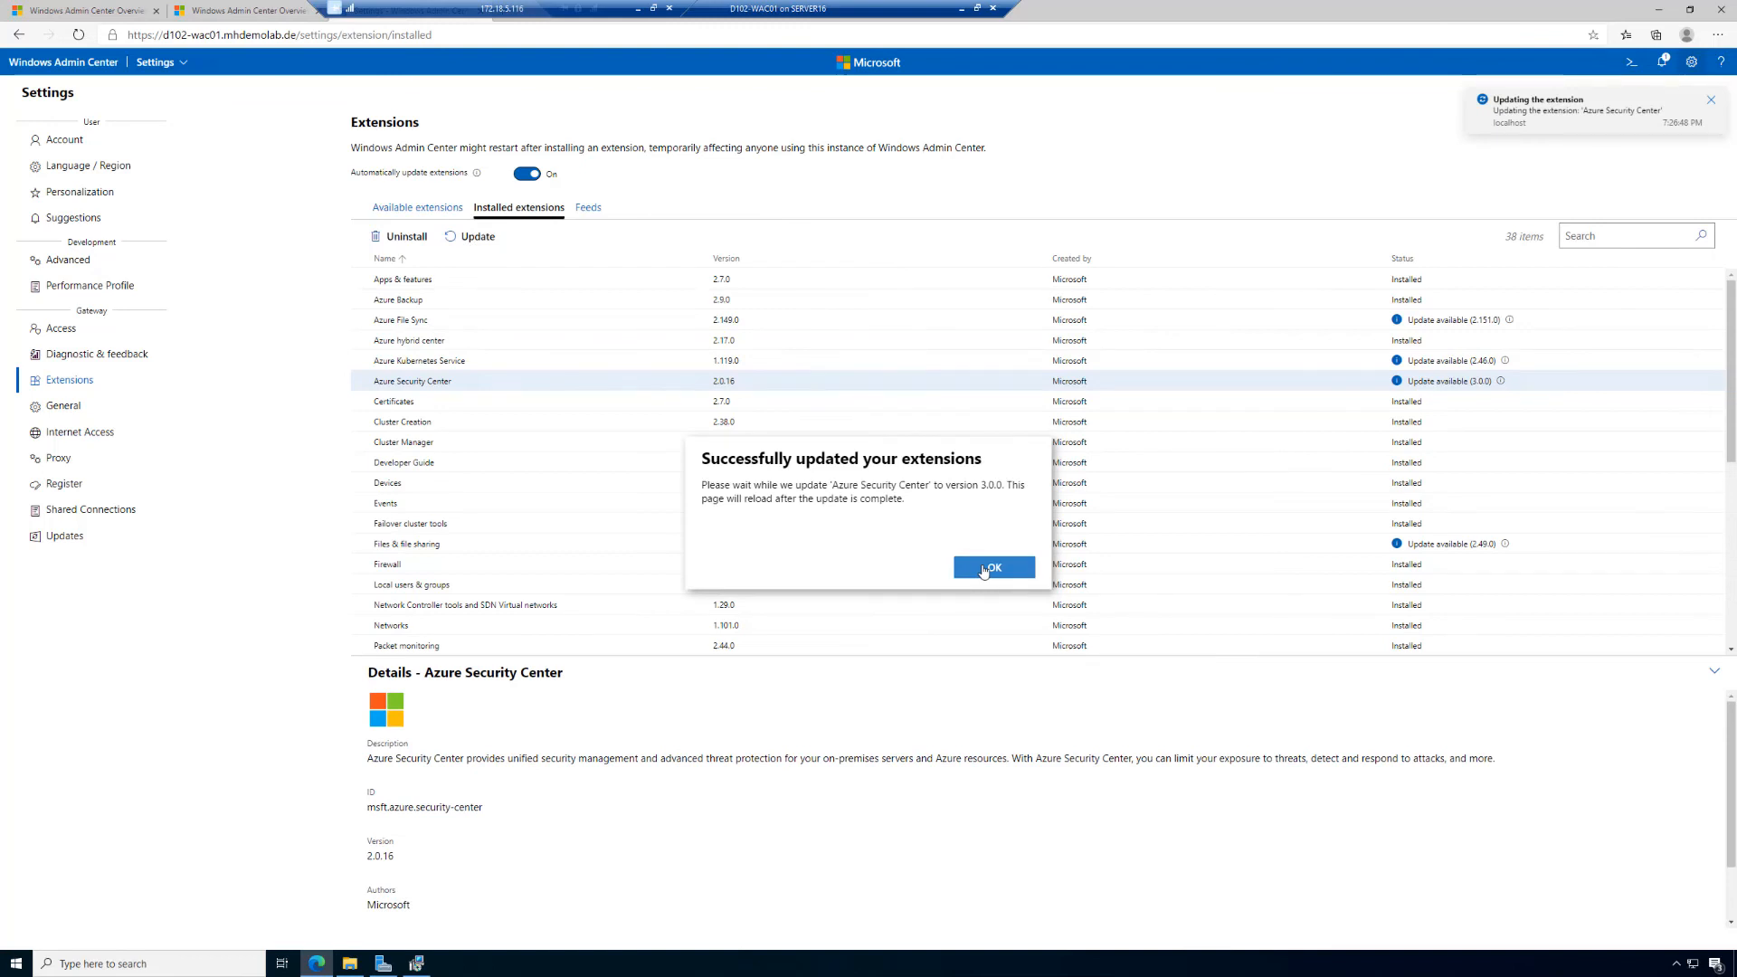
{"action": "left_click", "coordinate": [993, 568]}
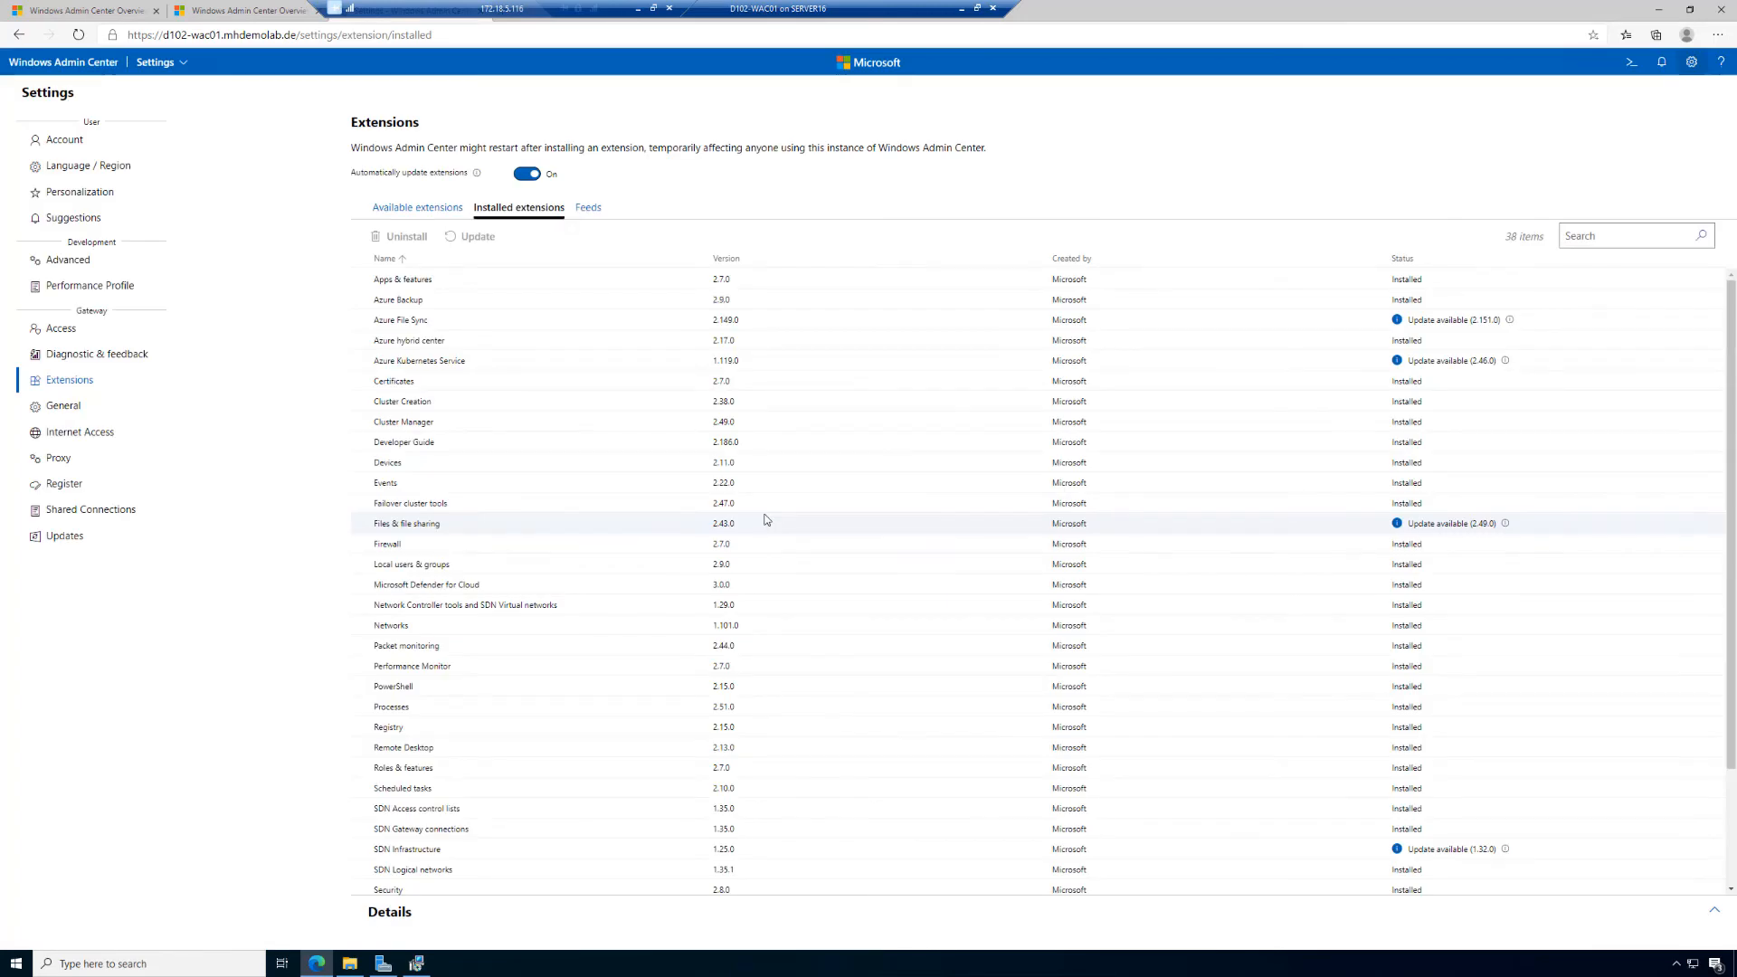
{"action": "left_click", "coordinate": [756, 386]}
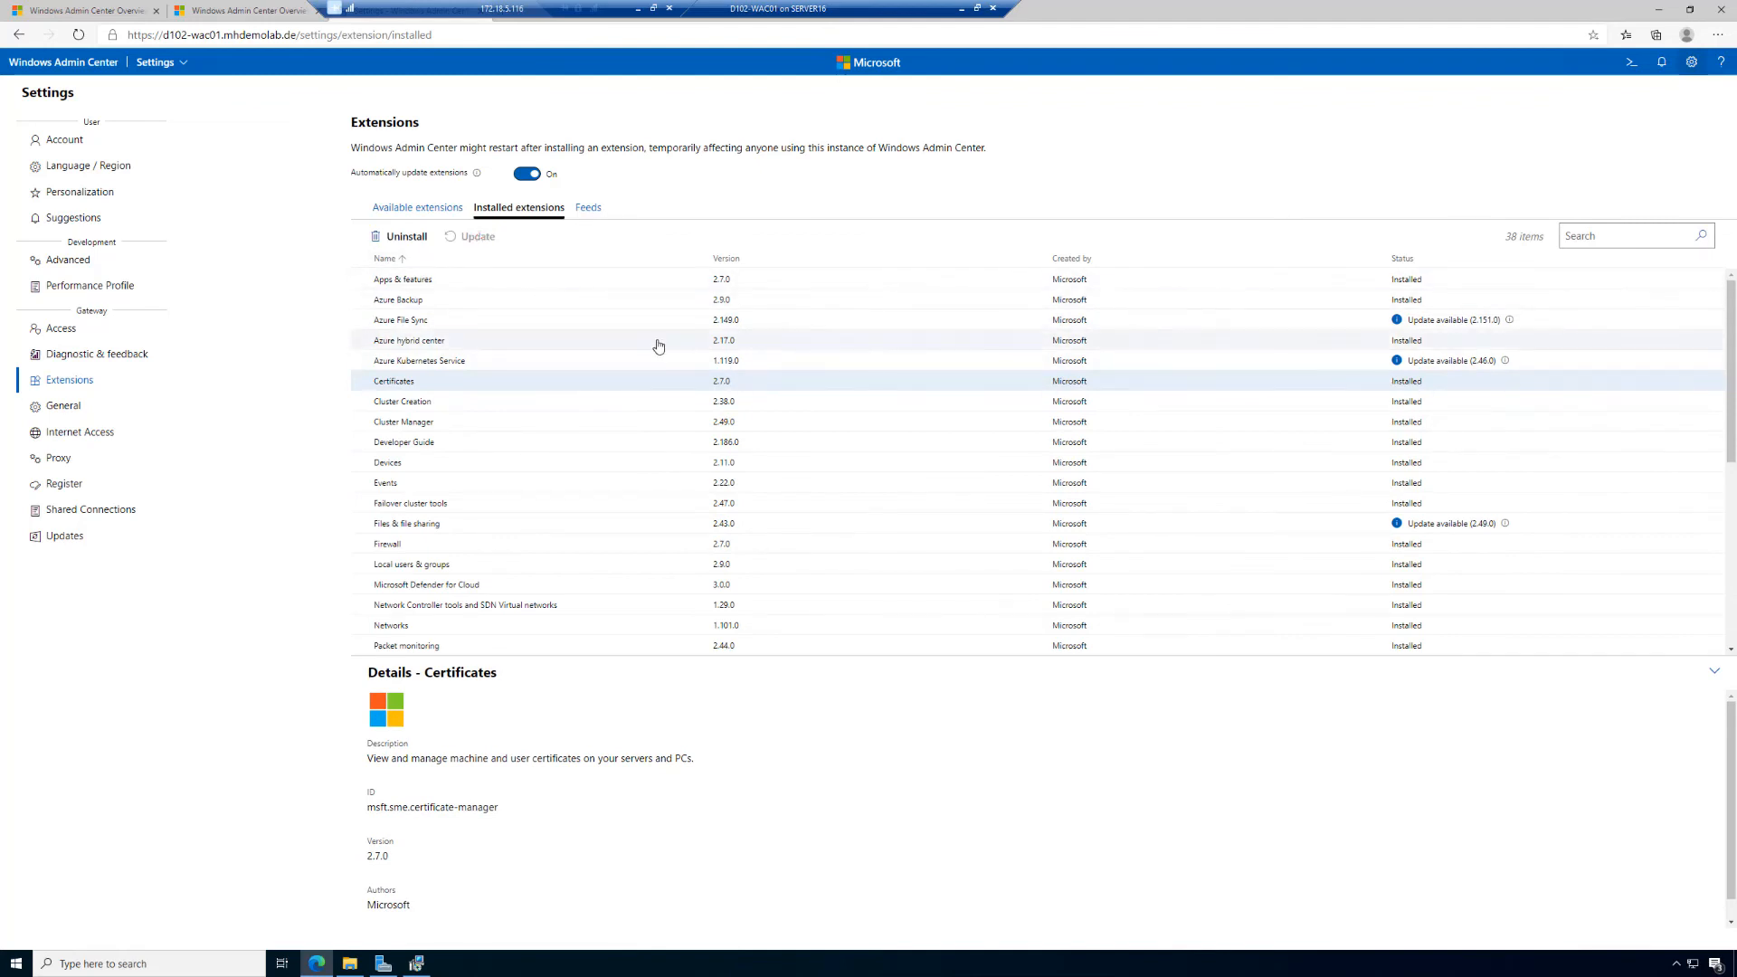
{"action": "left_click", "coordinate": [636, 364]}
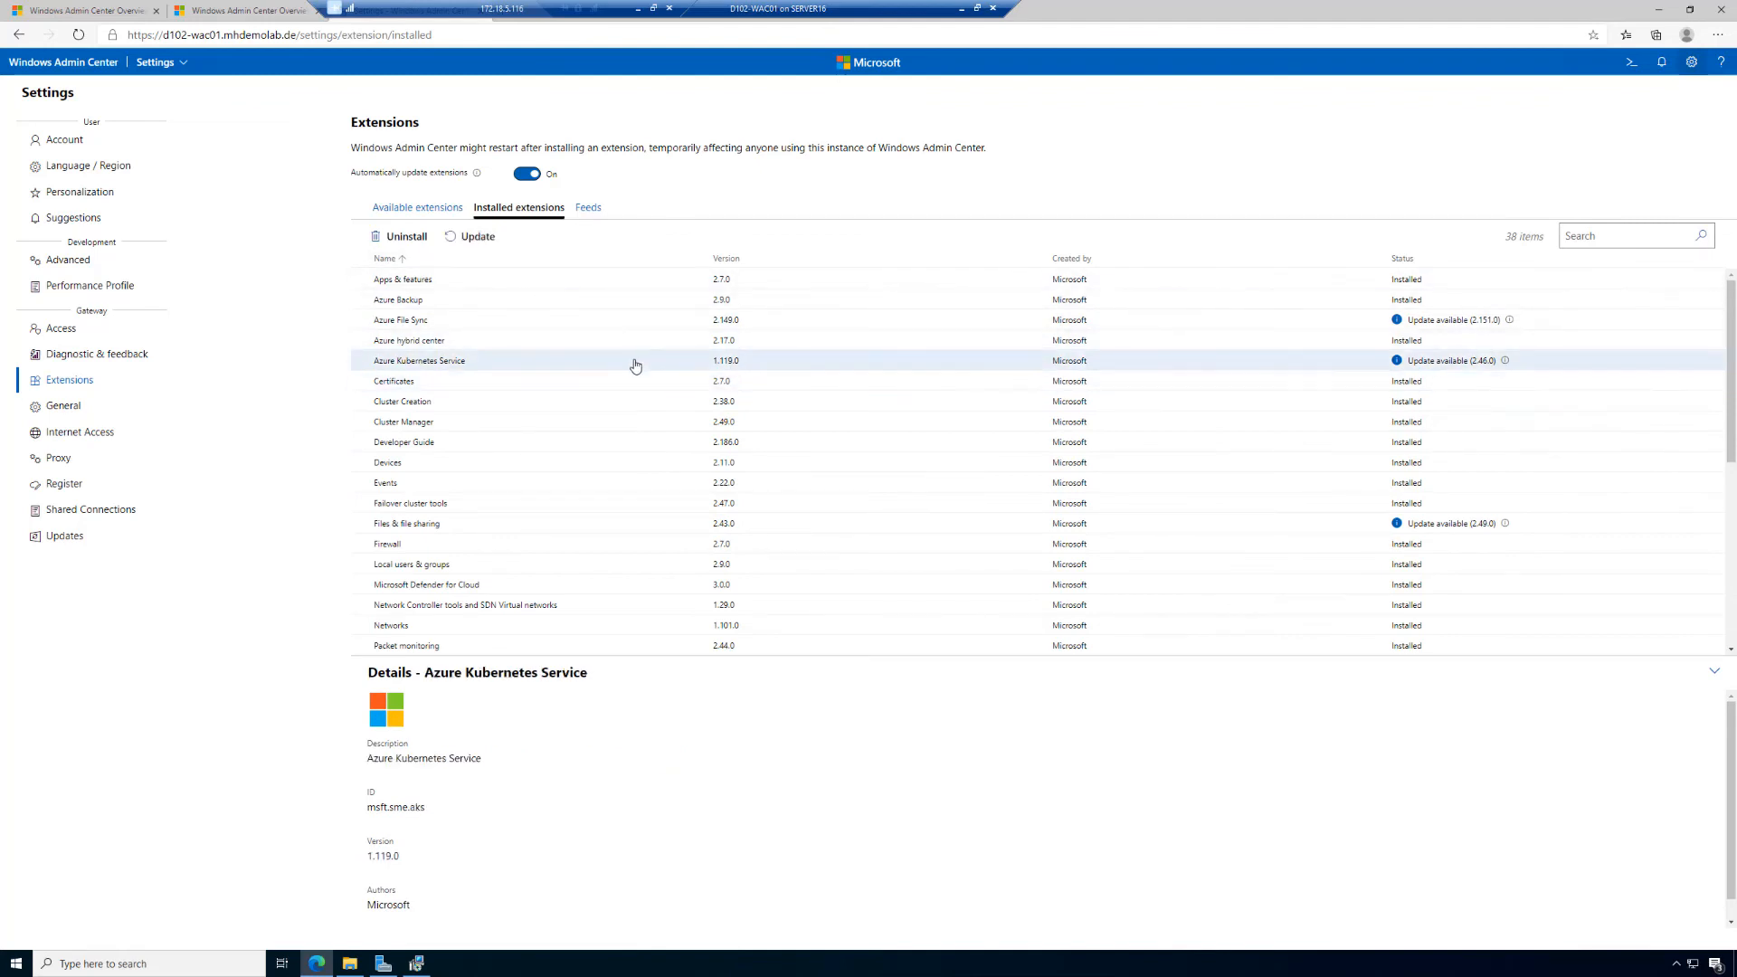
{"action": "left_click", "coordinate": [480, 238]}
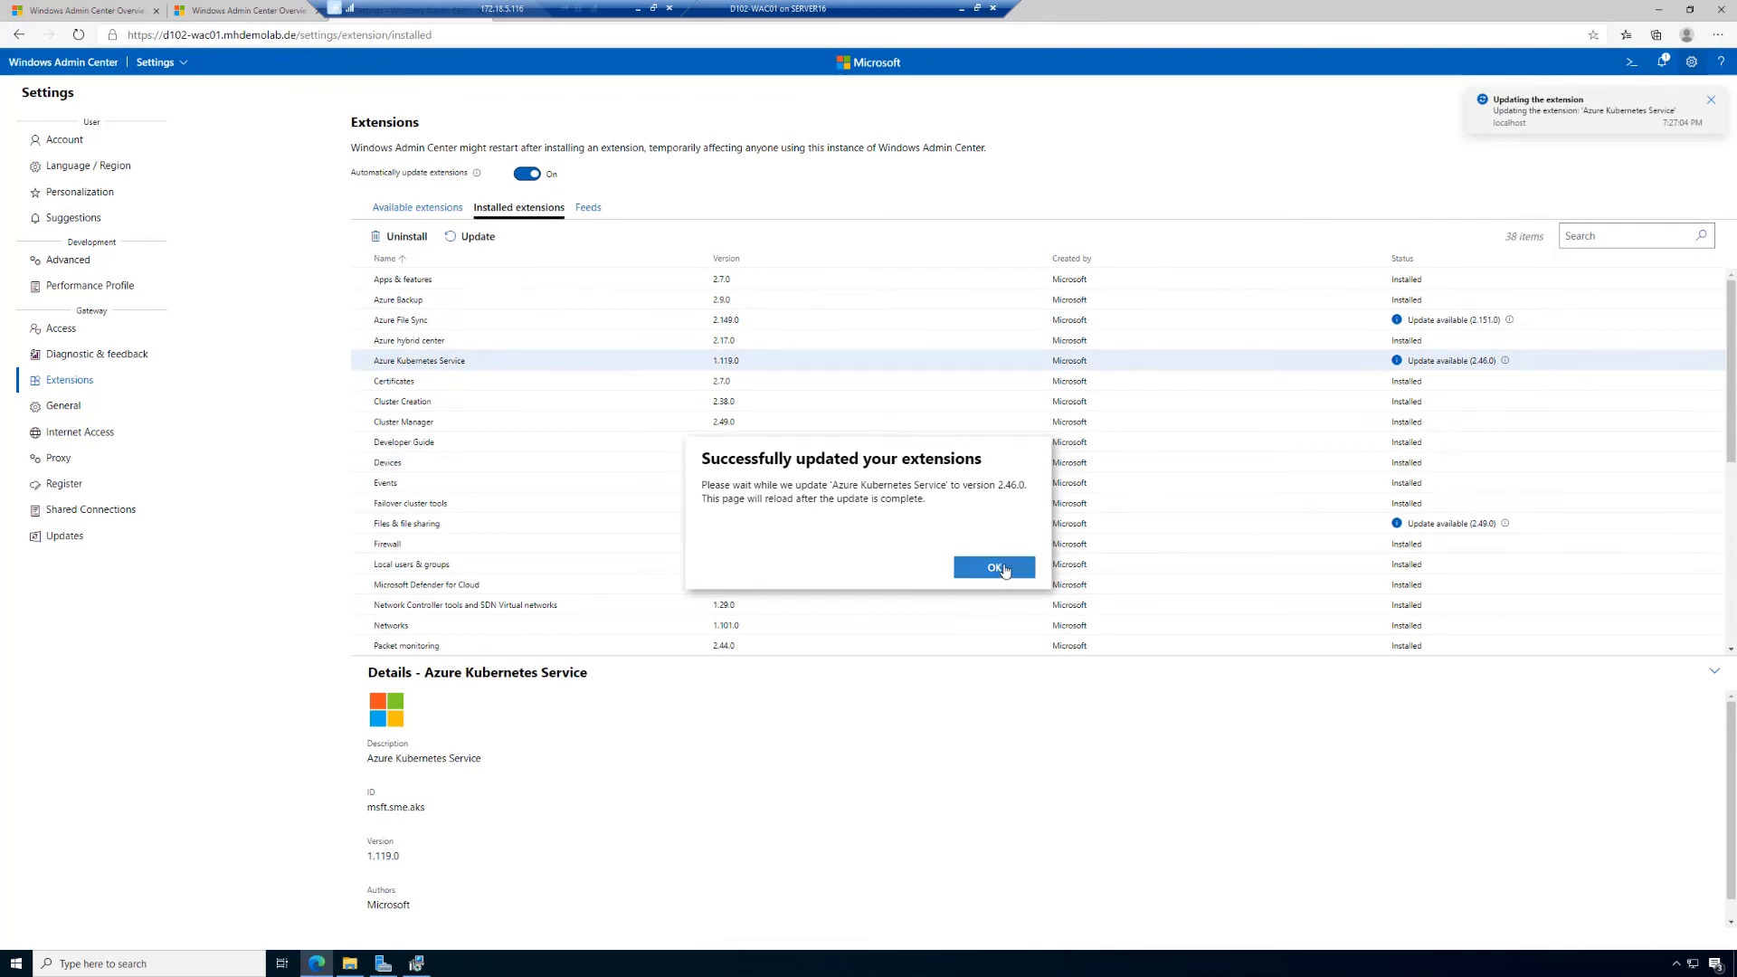
{"action": "left_click", "coordinate": [995, 568]}
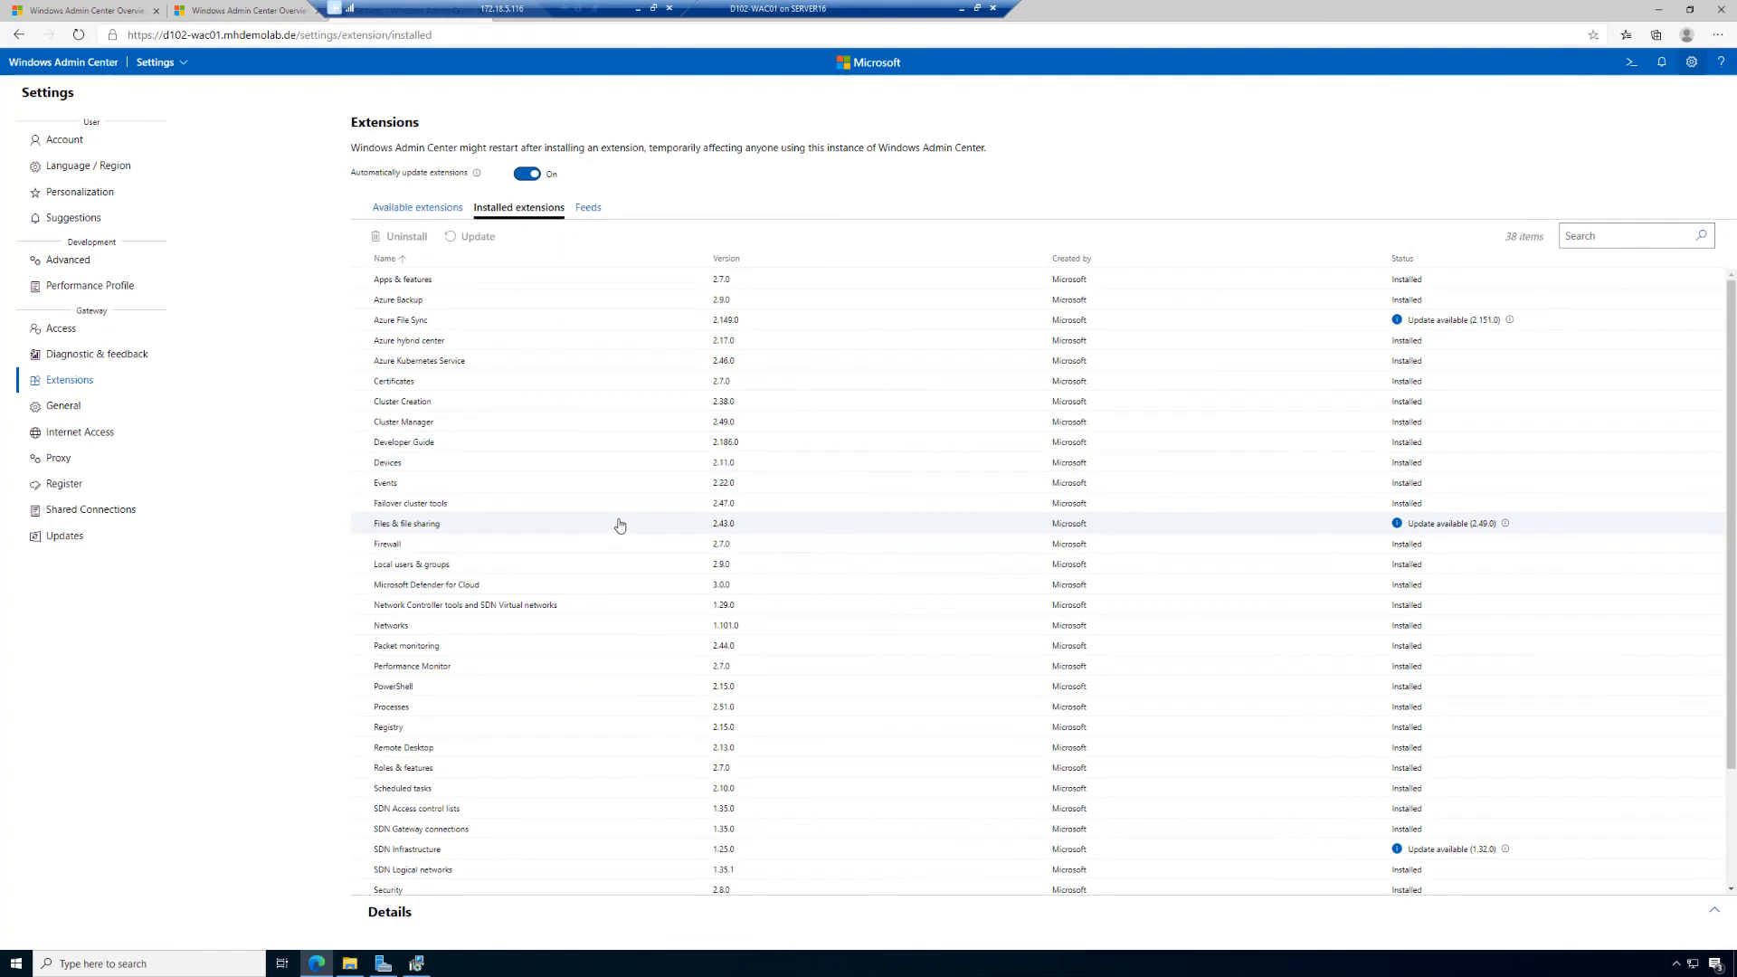
Update the installed SDN Infrastructure extension to version 1.32.0
{"action": "left_click", "coordinate": [882, 850]}
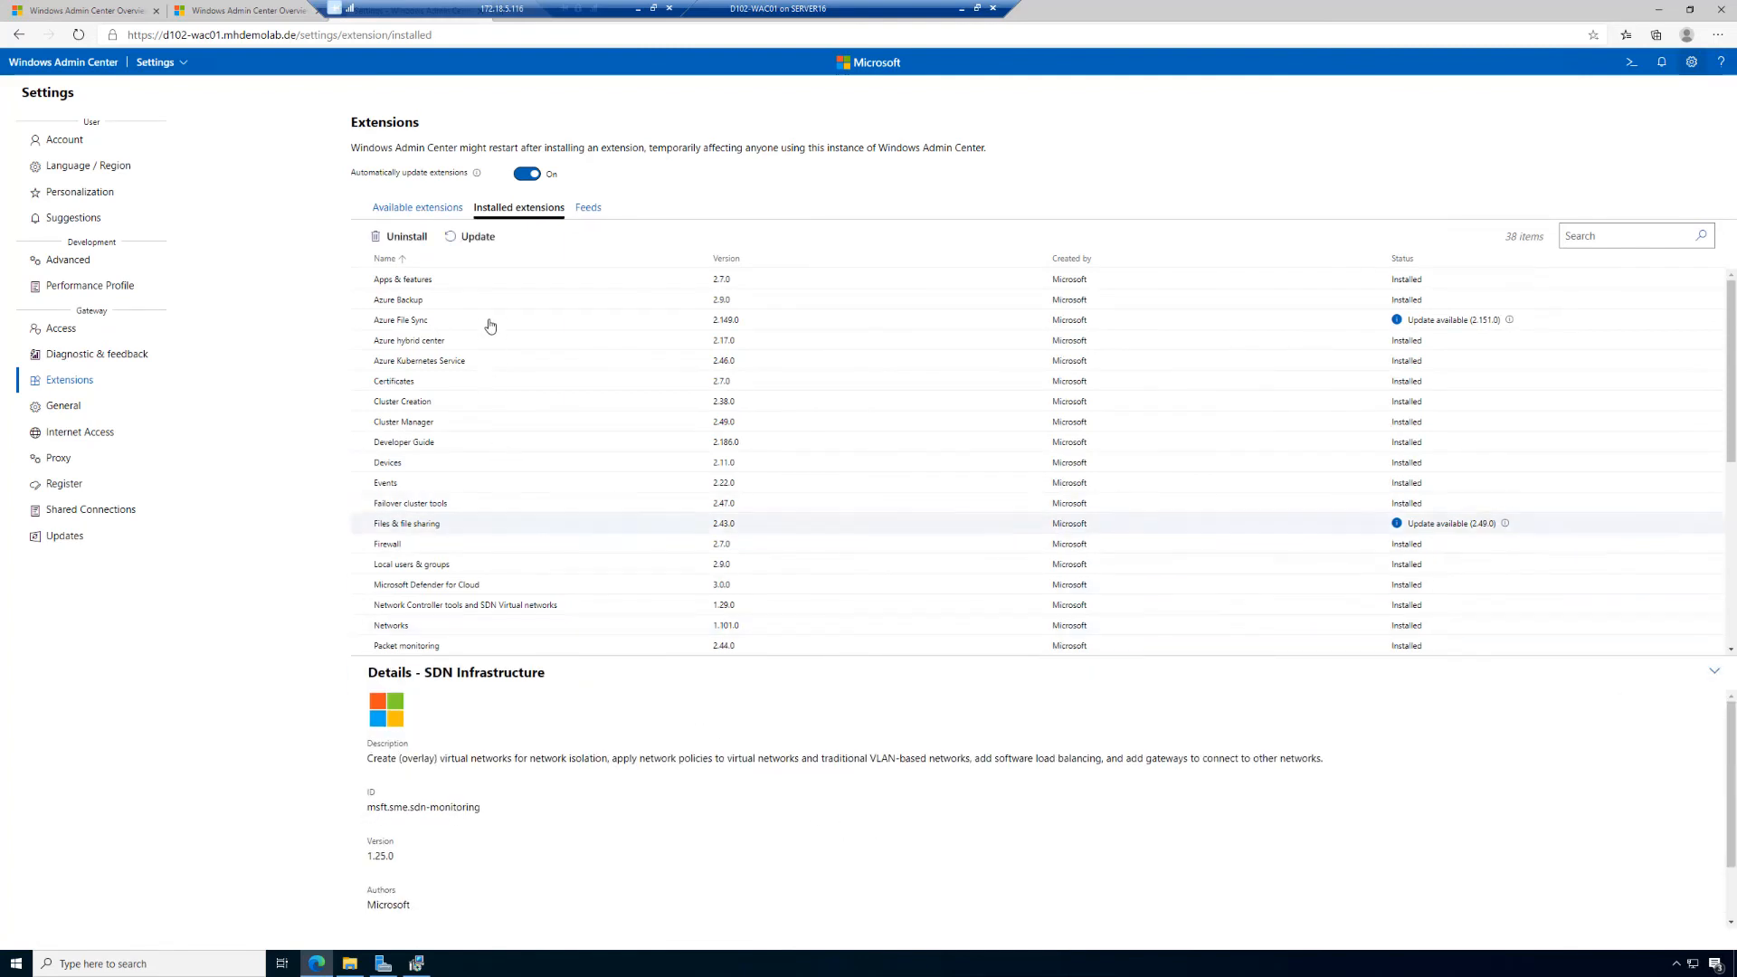
{"action": "left_click", "coordinate": [472, 236]}
{"action": "left_click", "coordinate": [1003, 570]}
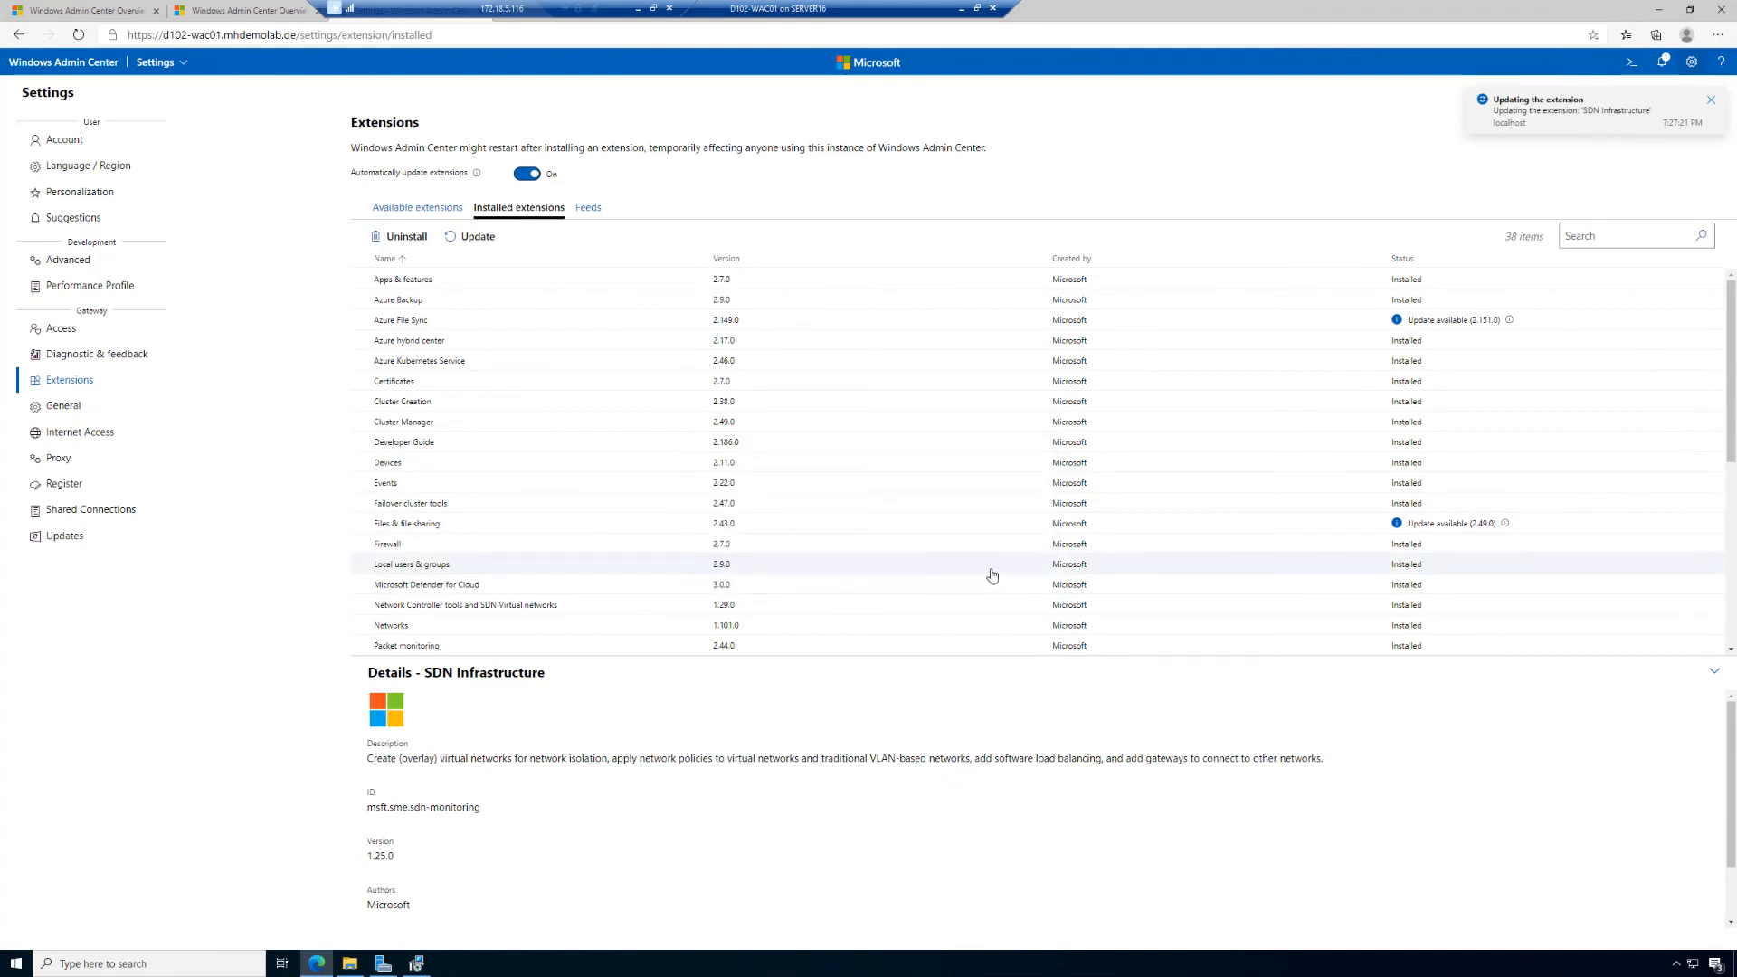
Review the full list of installed extensions for their versions and remaining available updates
{"action": "mouse_move", "coordinate": [478, 176]}
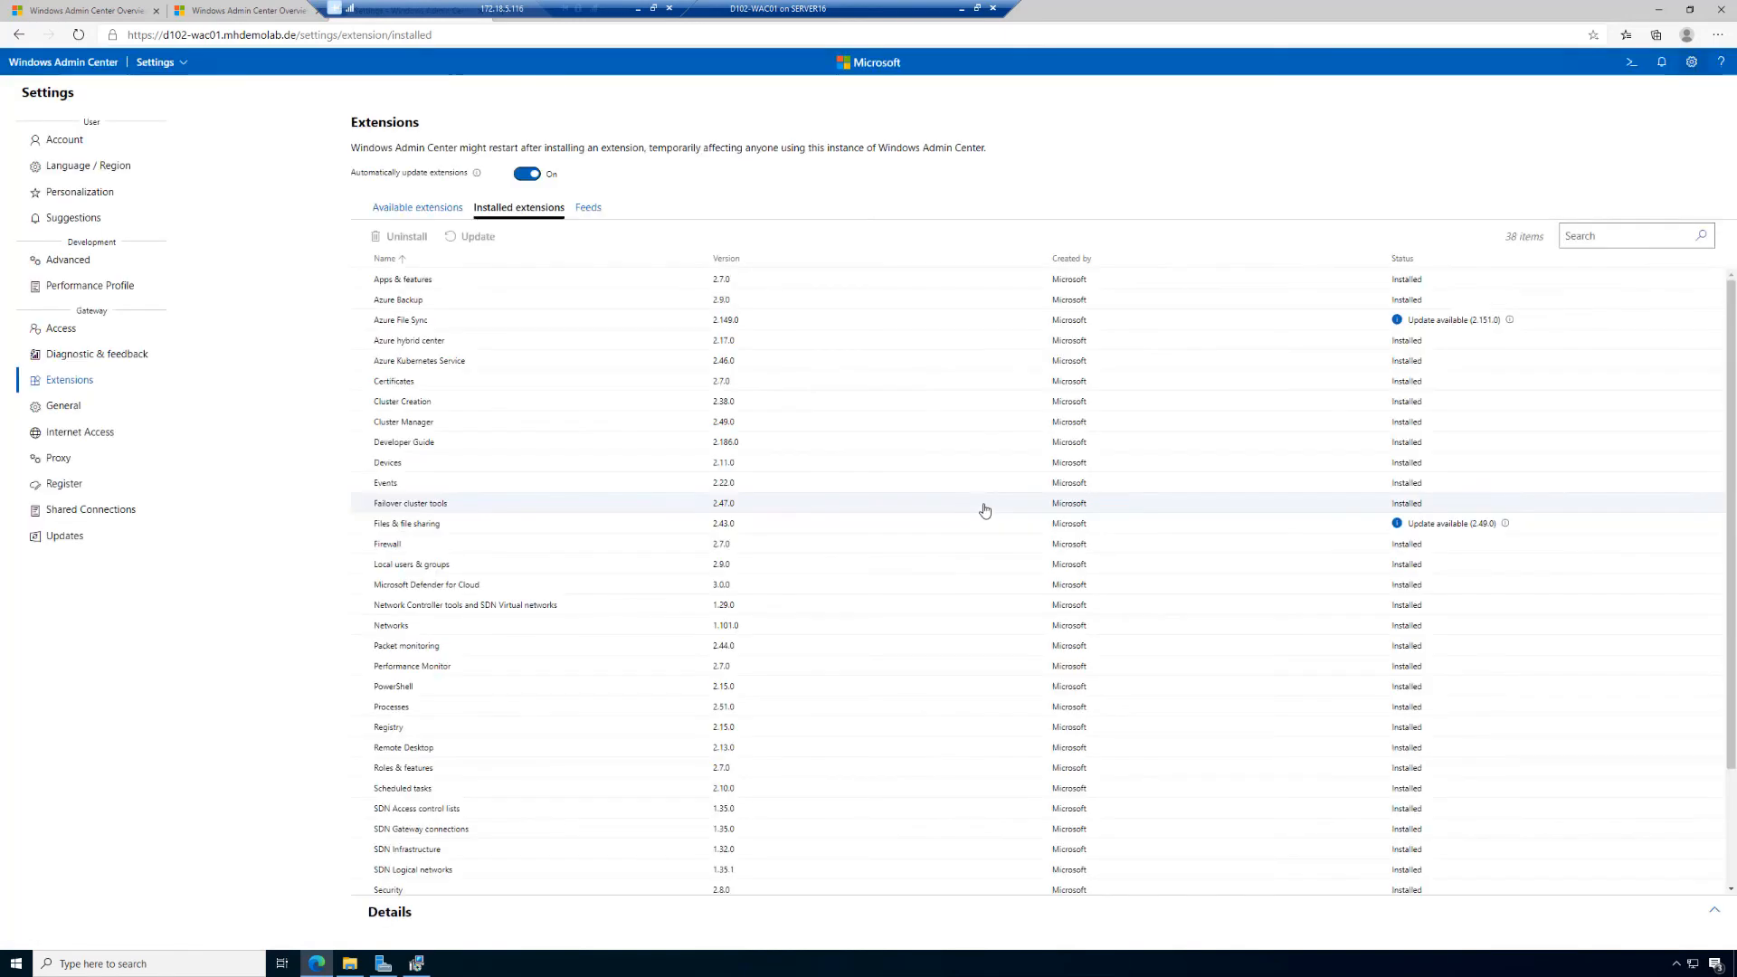
{"action": "scroll", "coordinate": [1085, 542], "scroll_direction": "down", "scroll_amount": 3}
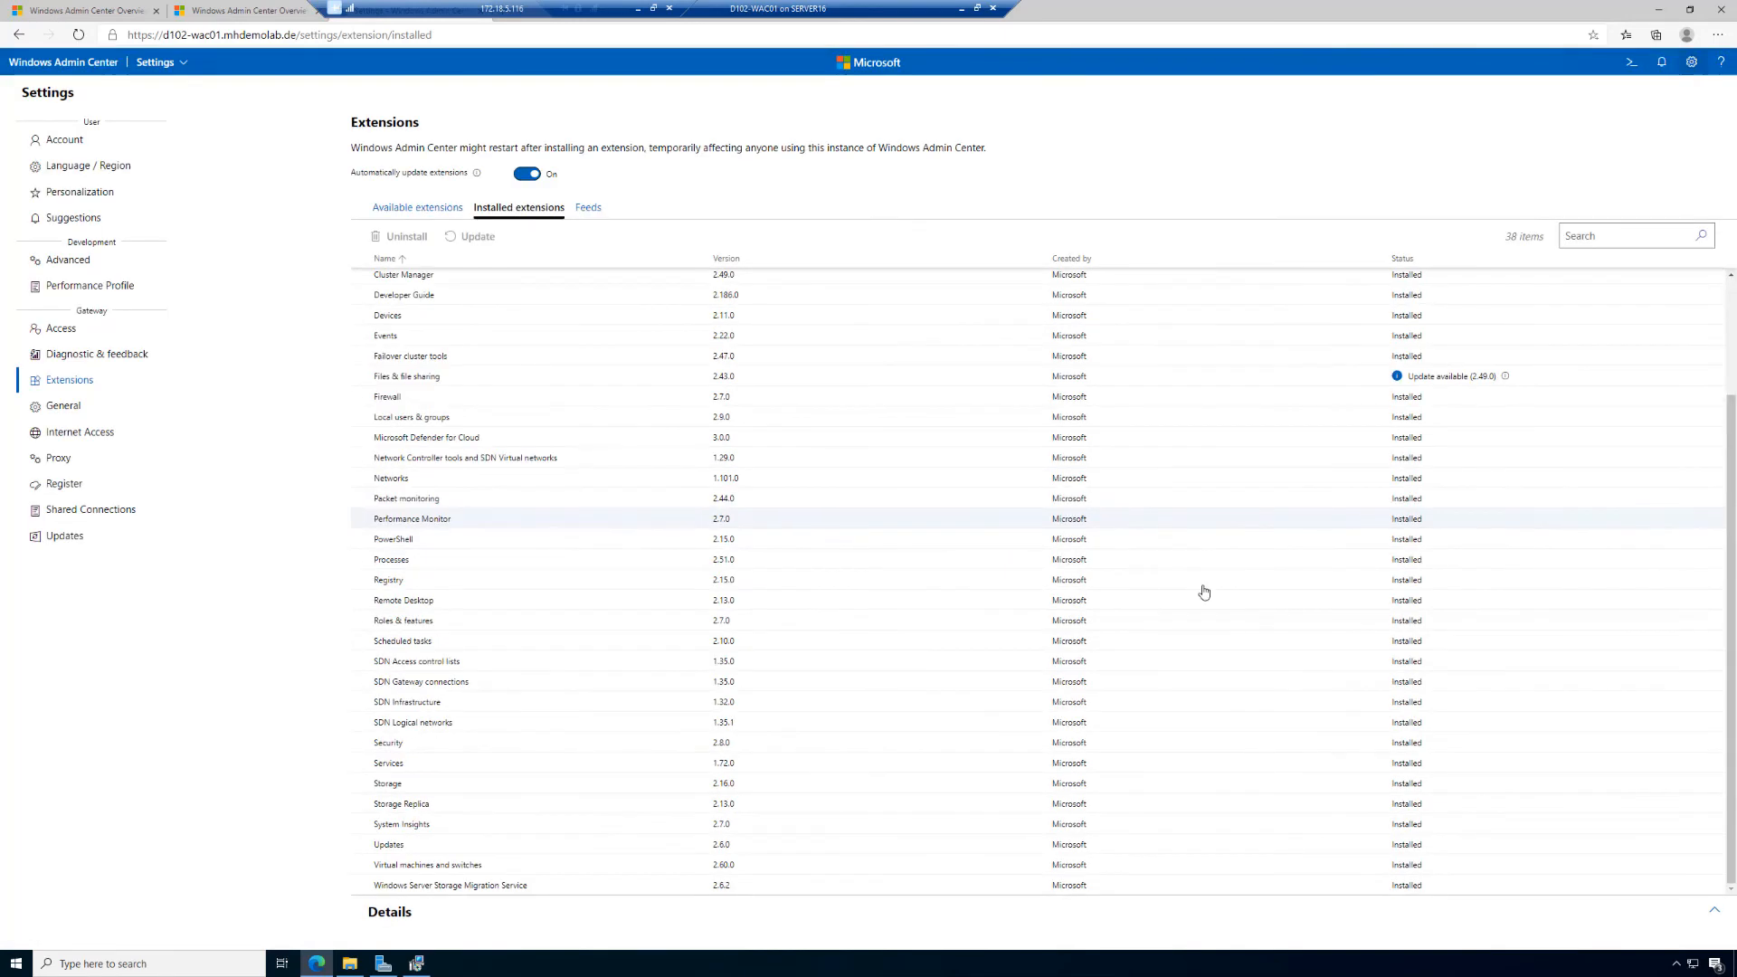
{"action": "scroll", "coordinate": [1609, 655], "scroll_direction": "up", "scroll_amount": 3}
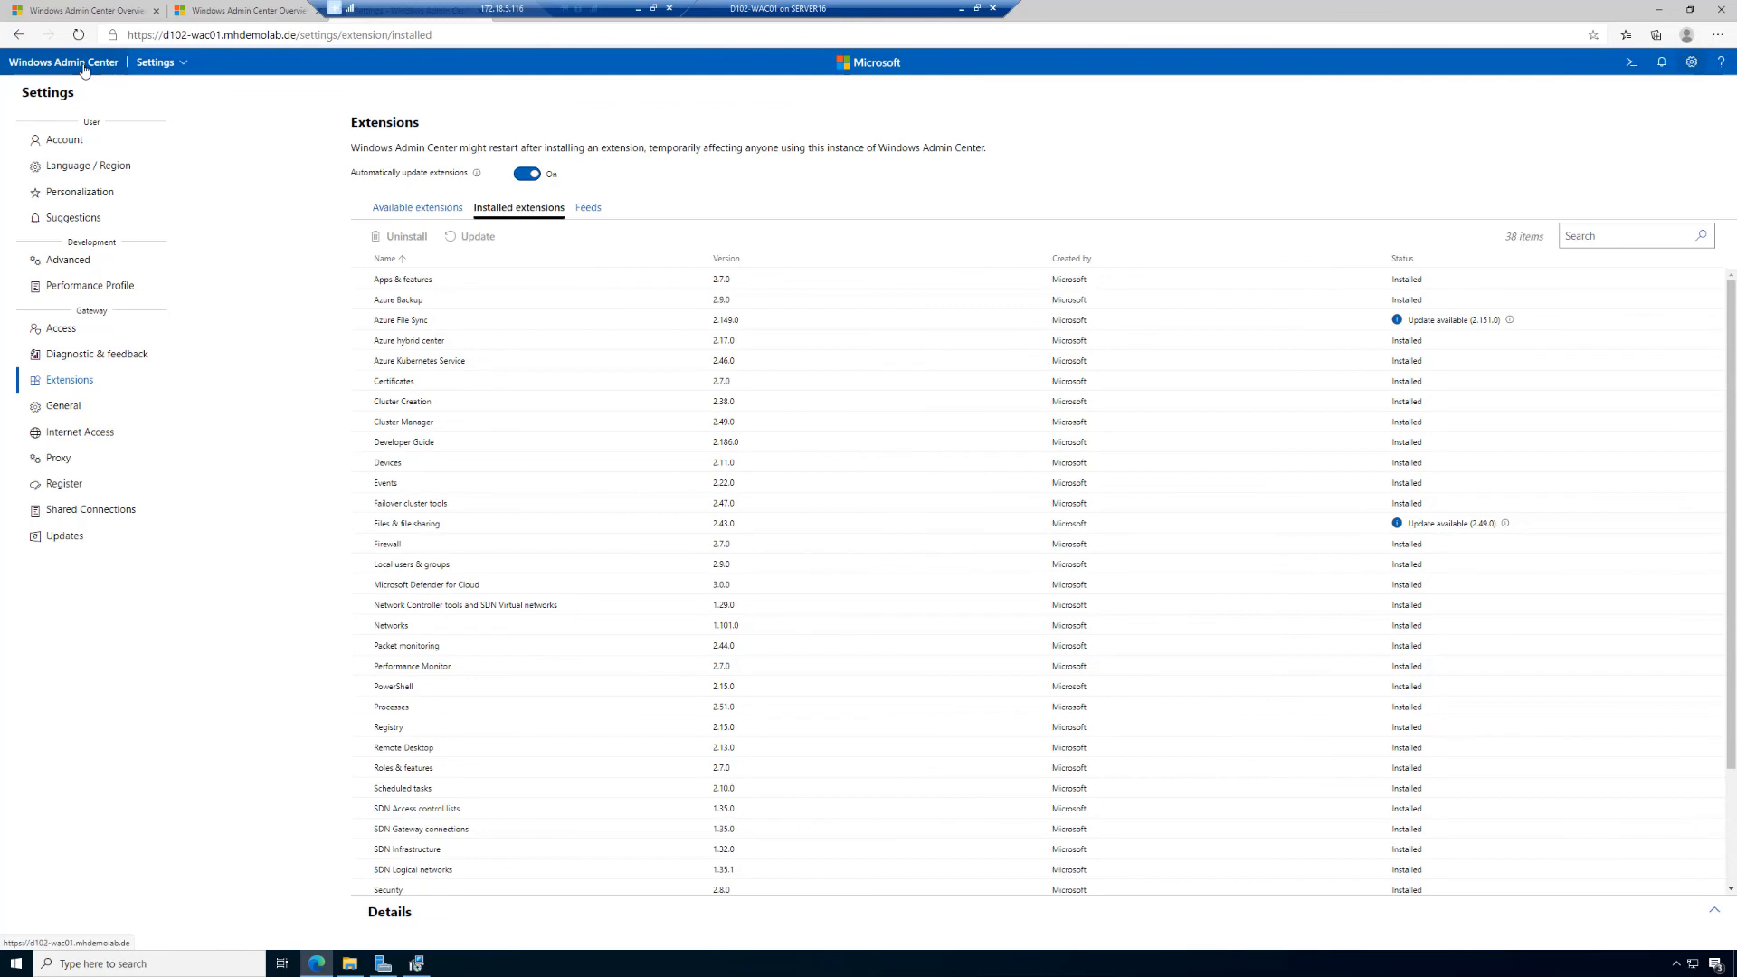
Start adding a server connection from the All connections page, with D102-ASHCI21 as the server name
{"action": "left_click", "coordinate": [83, 68]}
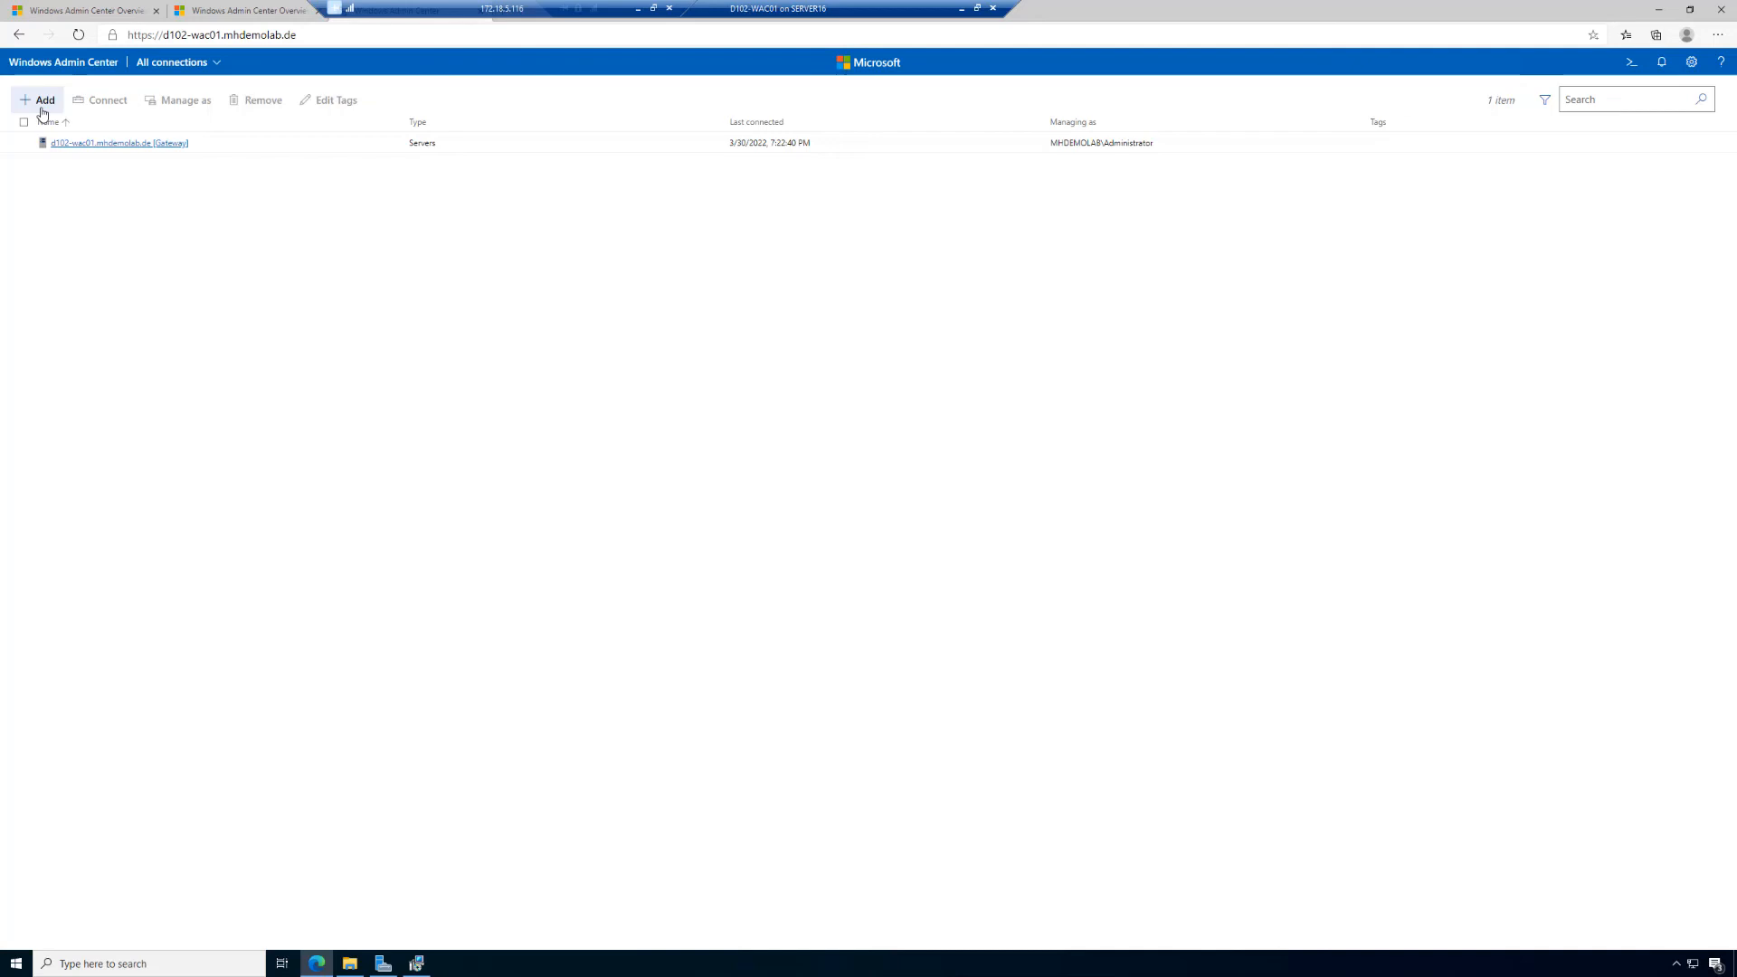
{"action": "left_click", "coordinate": [42, 101]}
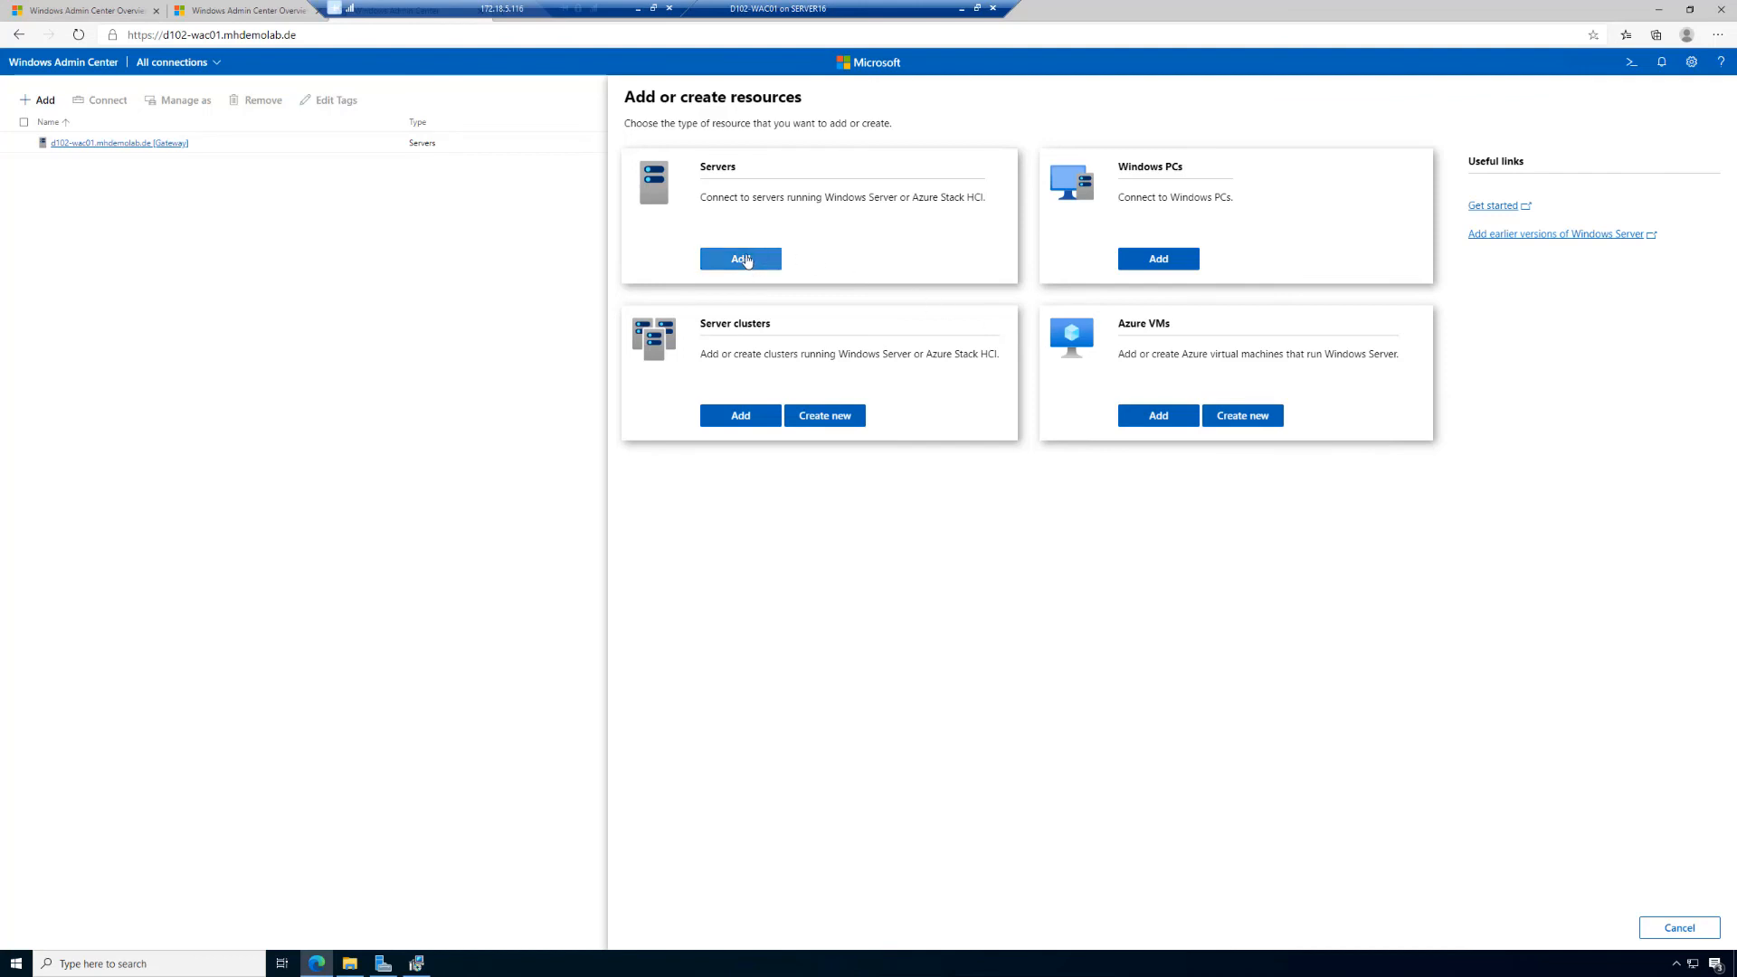
{"action": "left_click", "coordinate": [741, 259]}
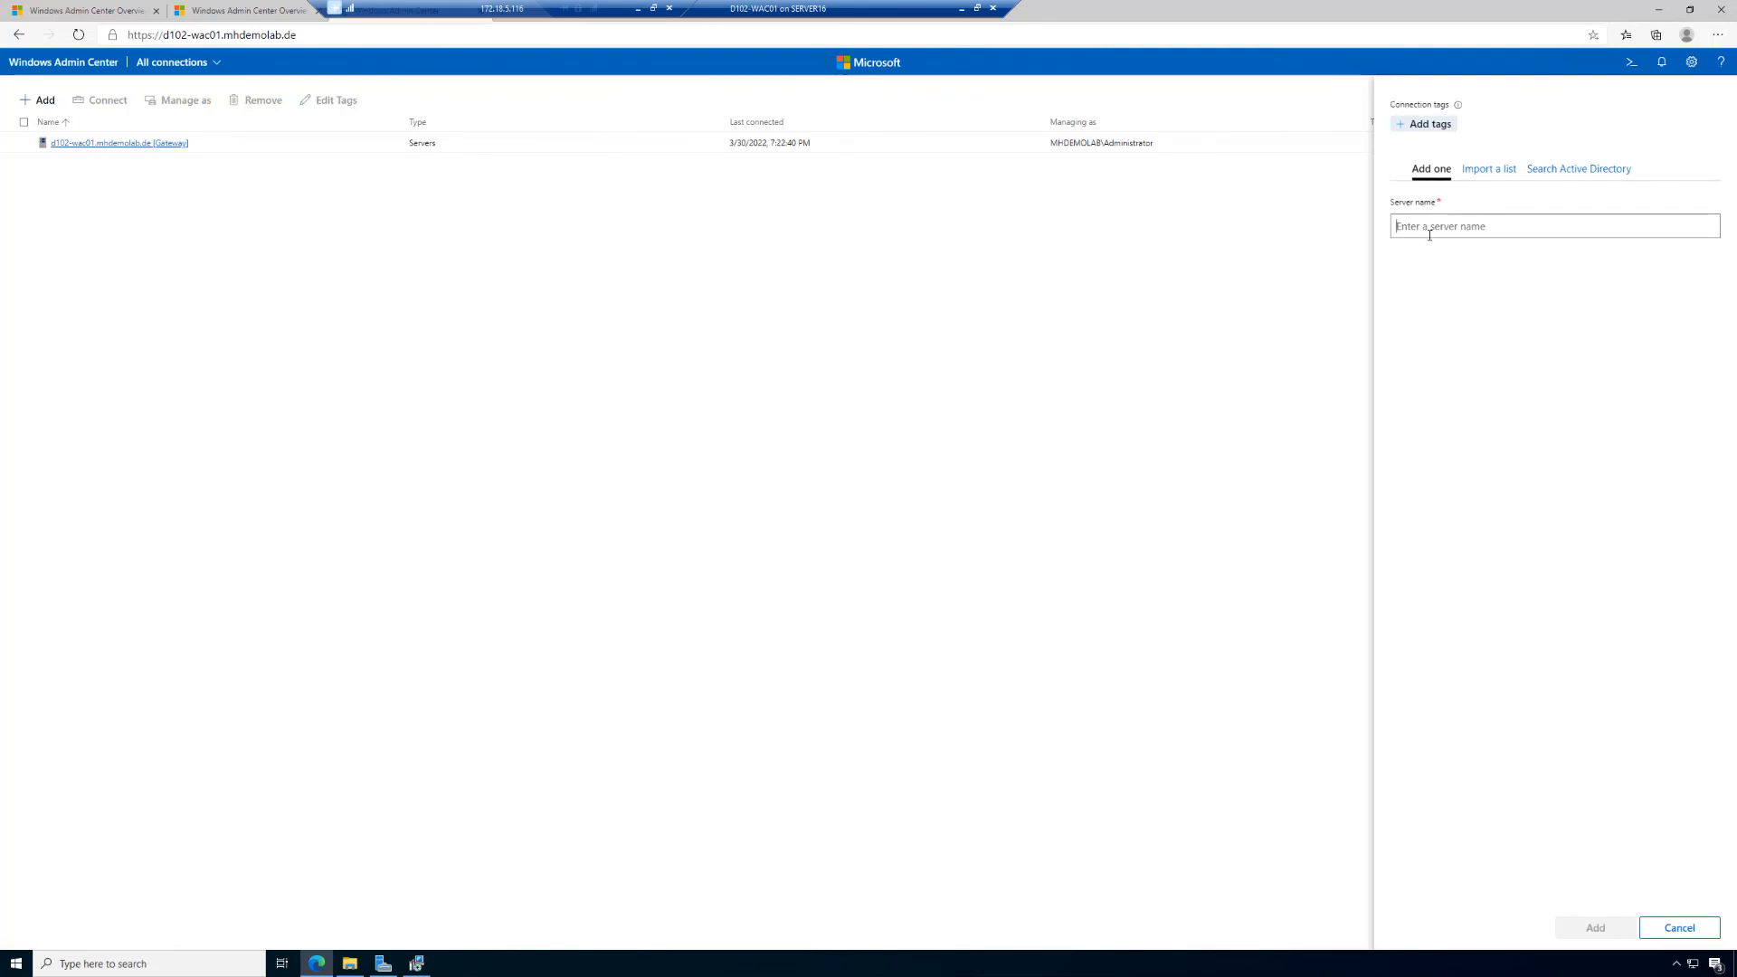
{"action": "type", "text": "D"}
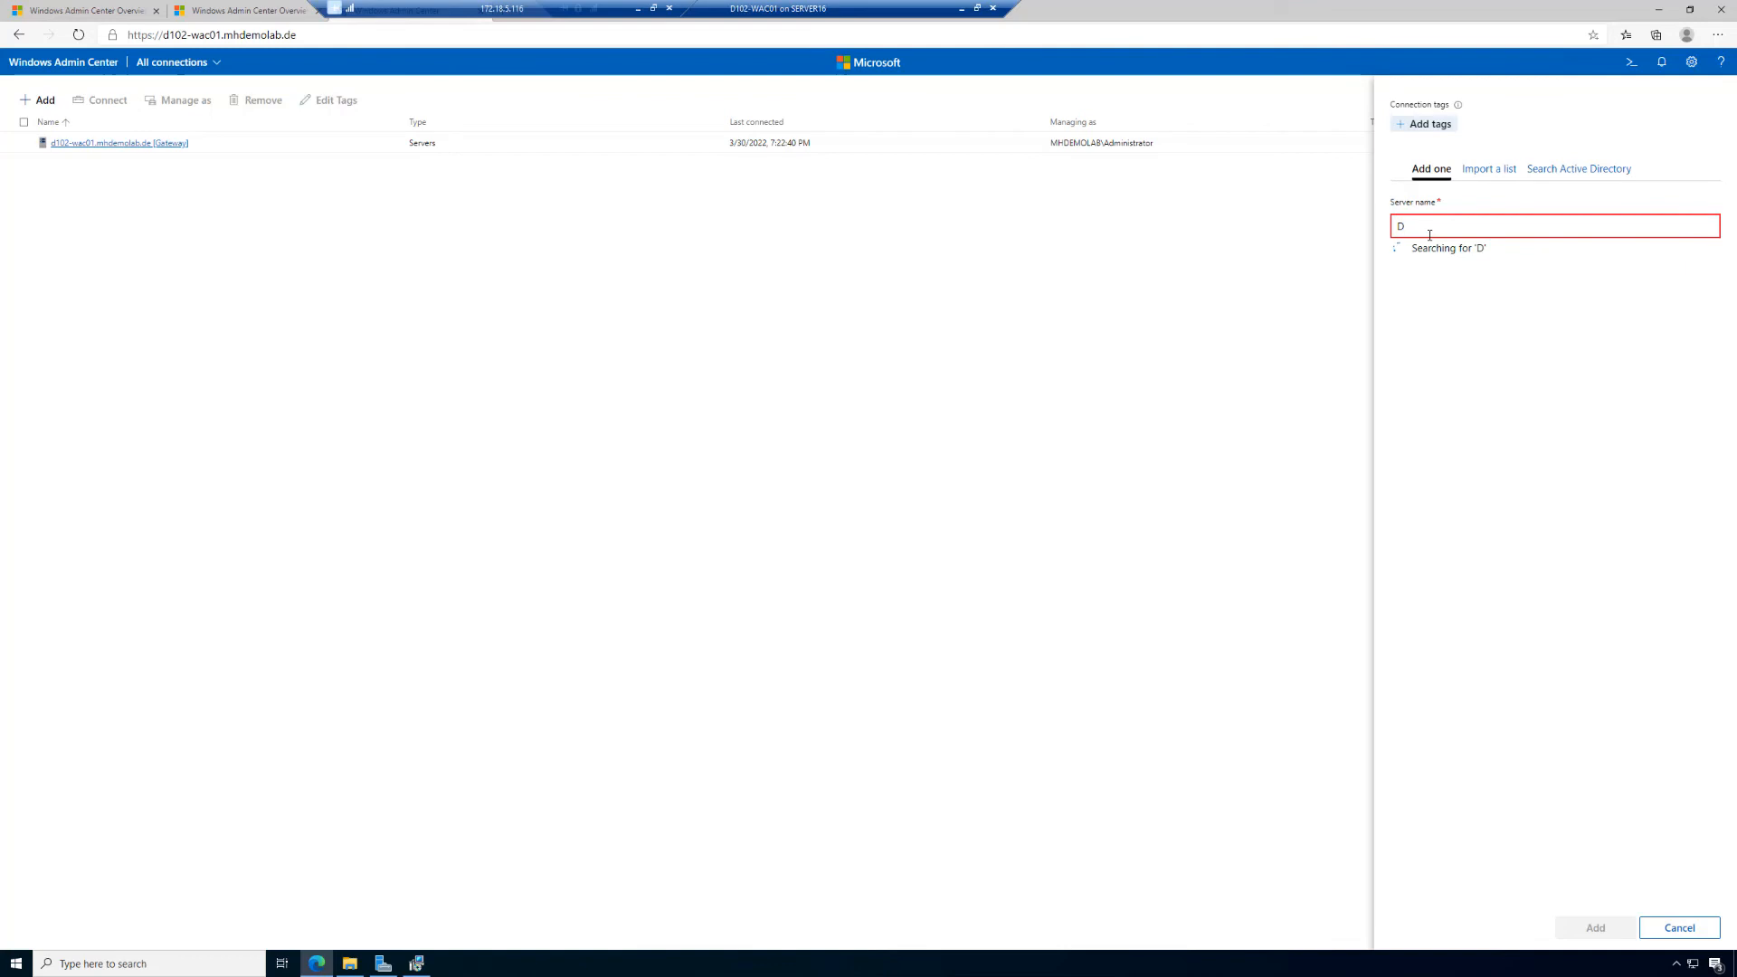
{"action": "type", "text": "102"}
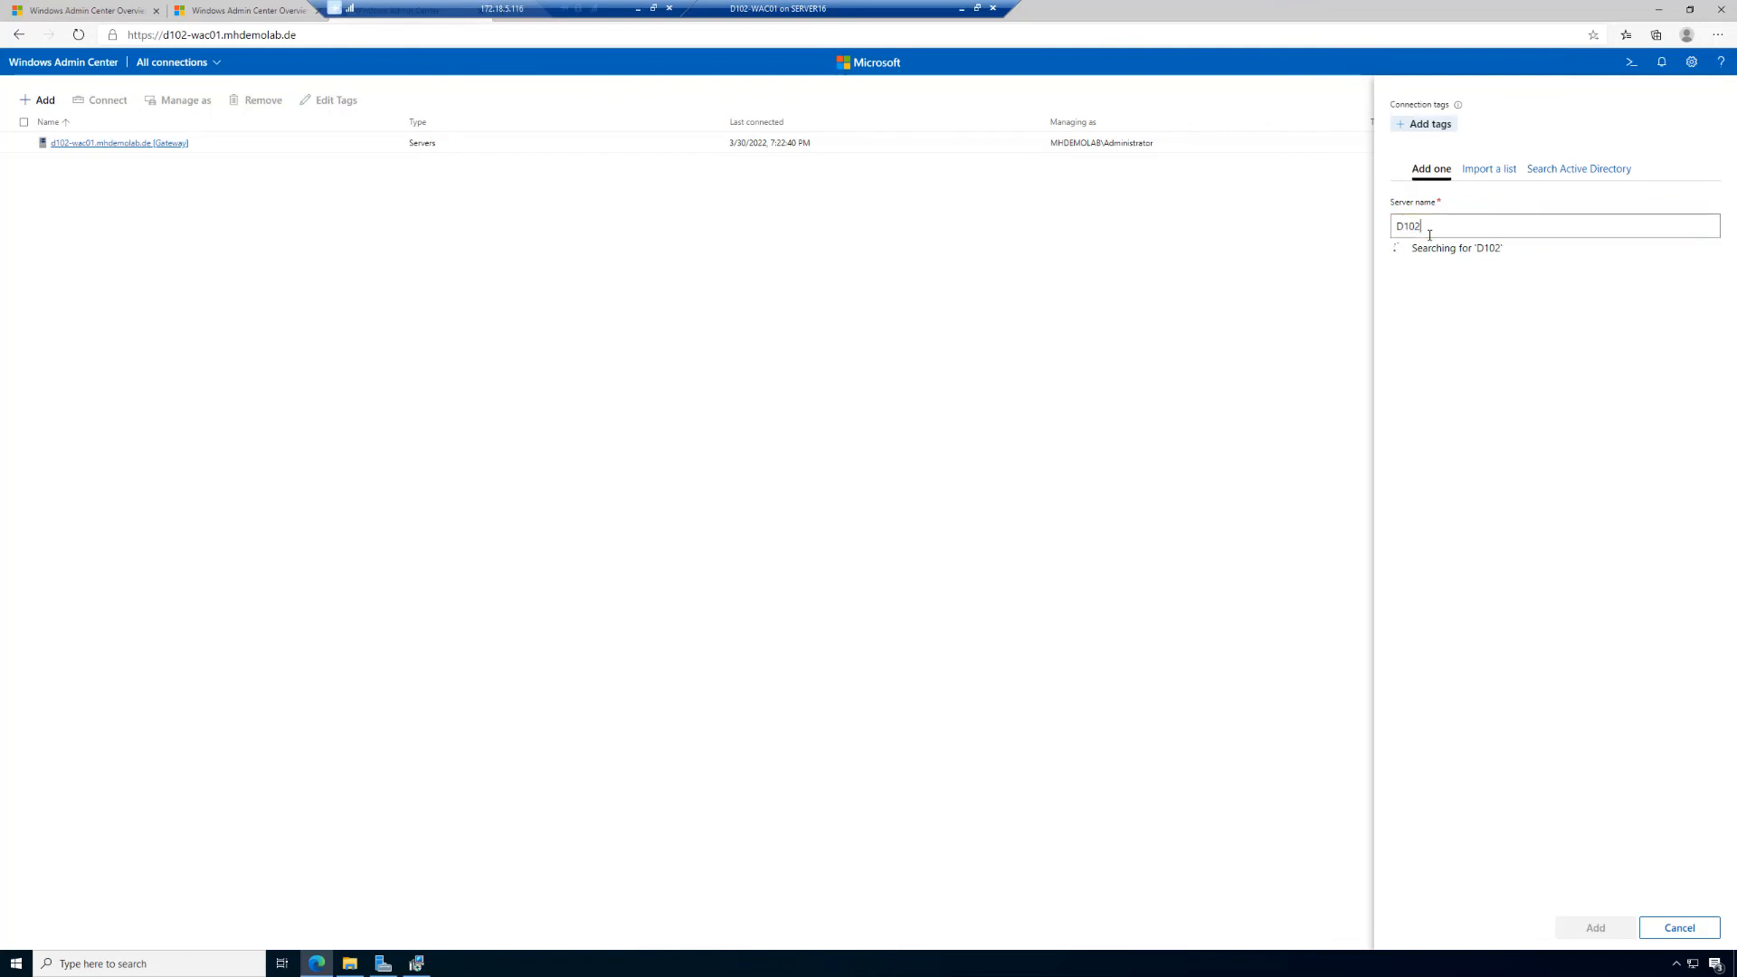
{"action": "type", "text": "-ASHCI21"}
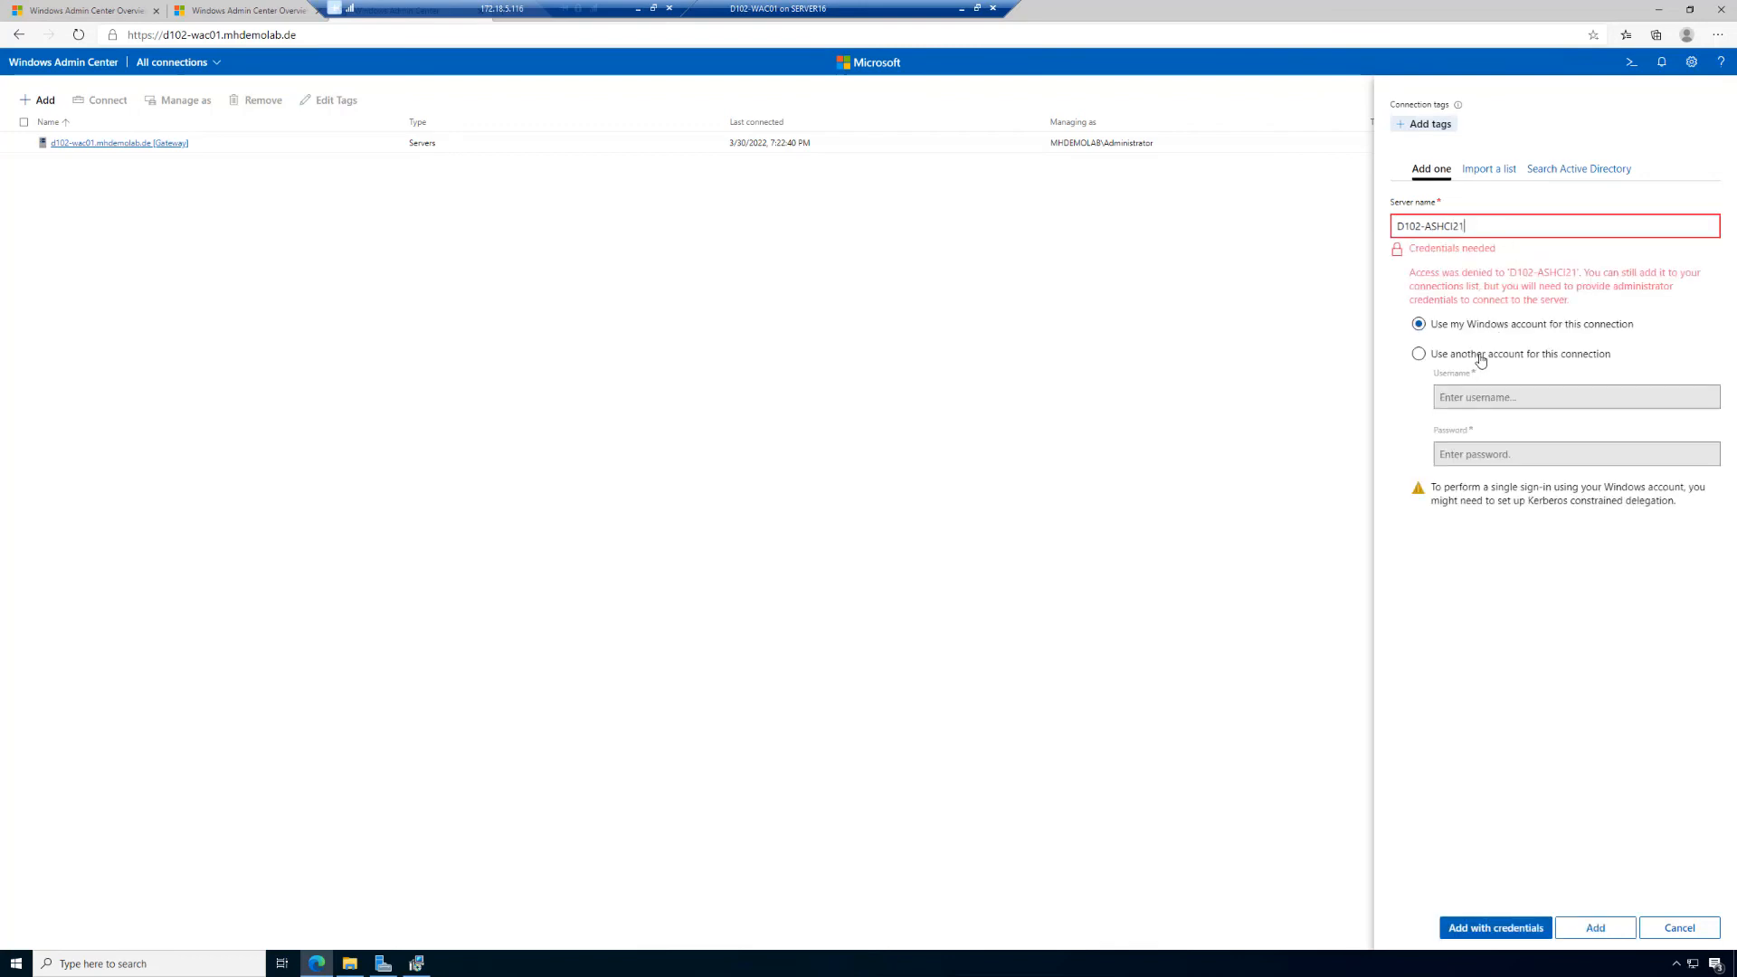
Add D102-ASHCI21 using another account, mhdemolab\administrator with the account password, and save the login in the browser
{"action": "left_click", "coordinate": [1481, 360]}
{"action": "type", "text": "mhdemolab"}
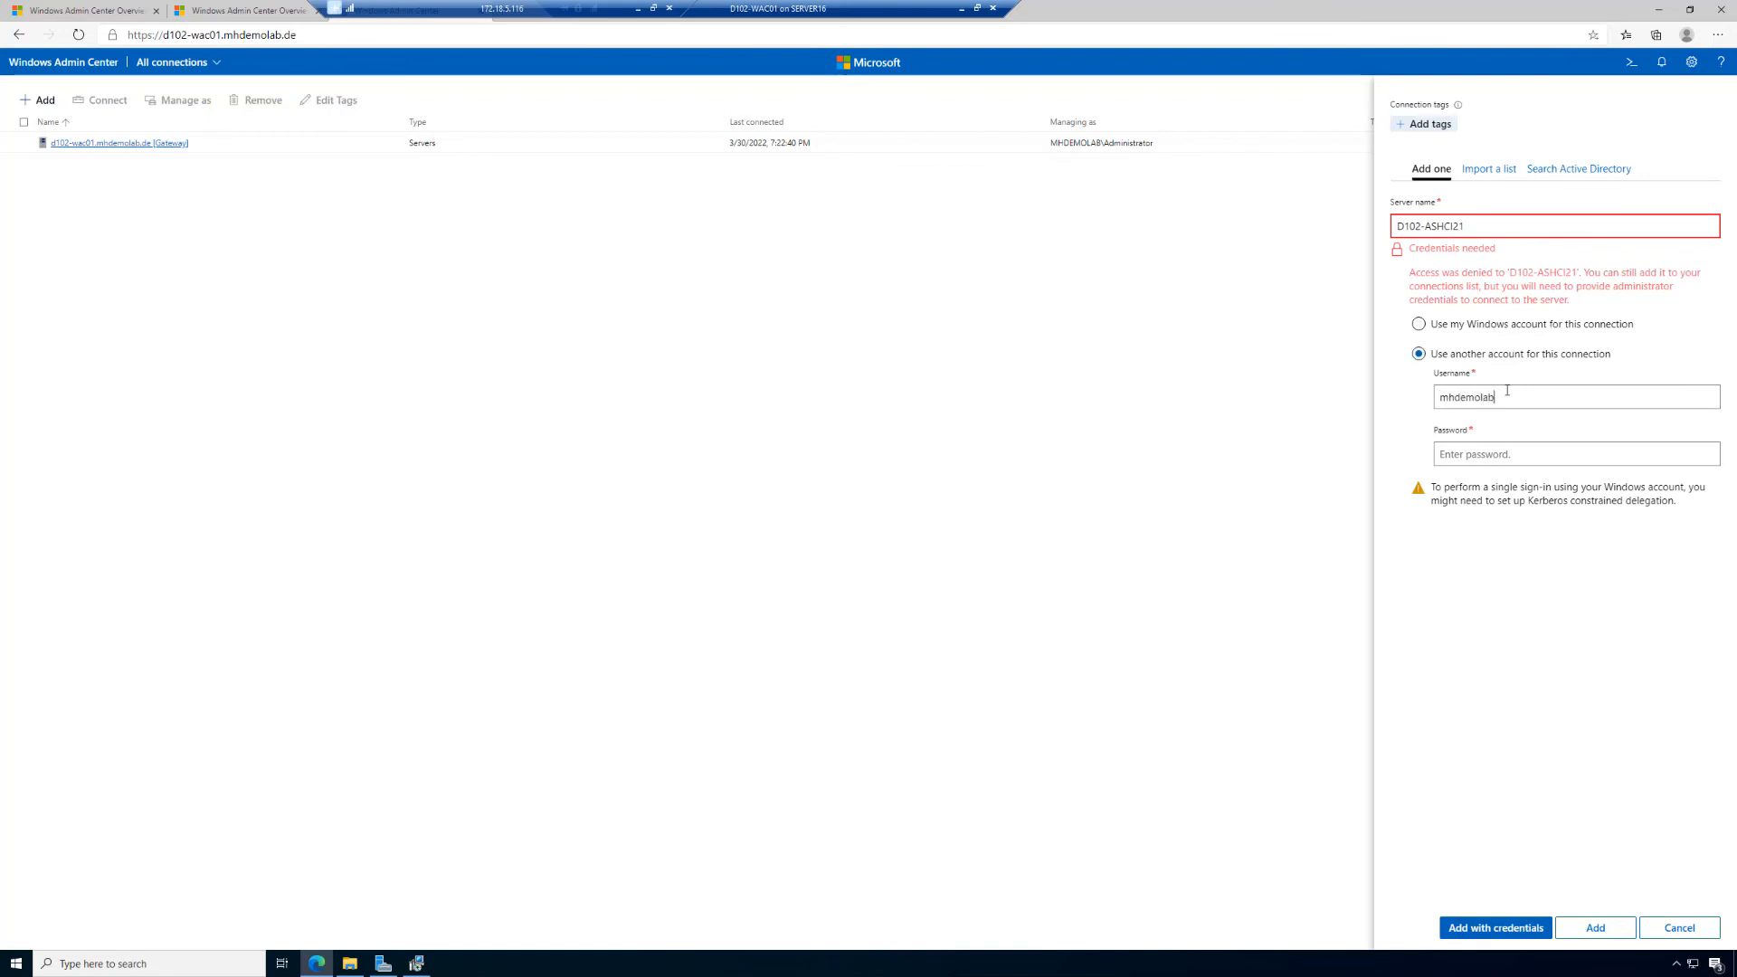
{"action": "type", "text": "\\administrator"}
{"action": "key", "text": "Tab"}
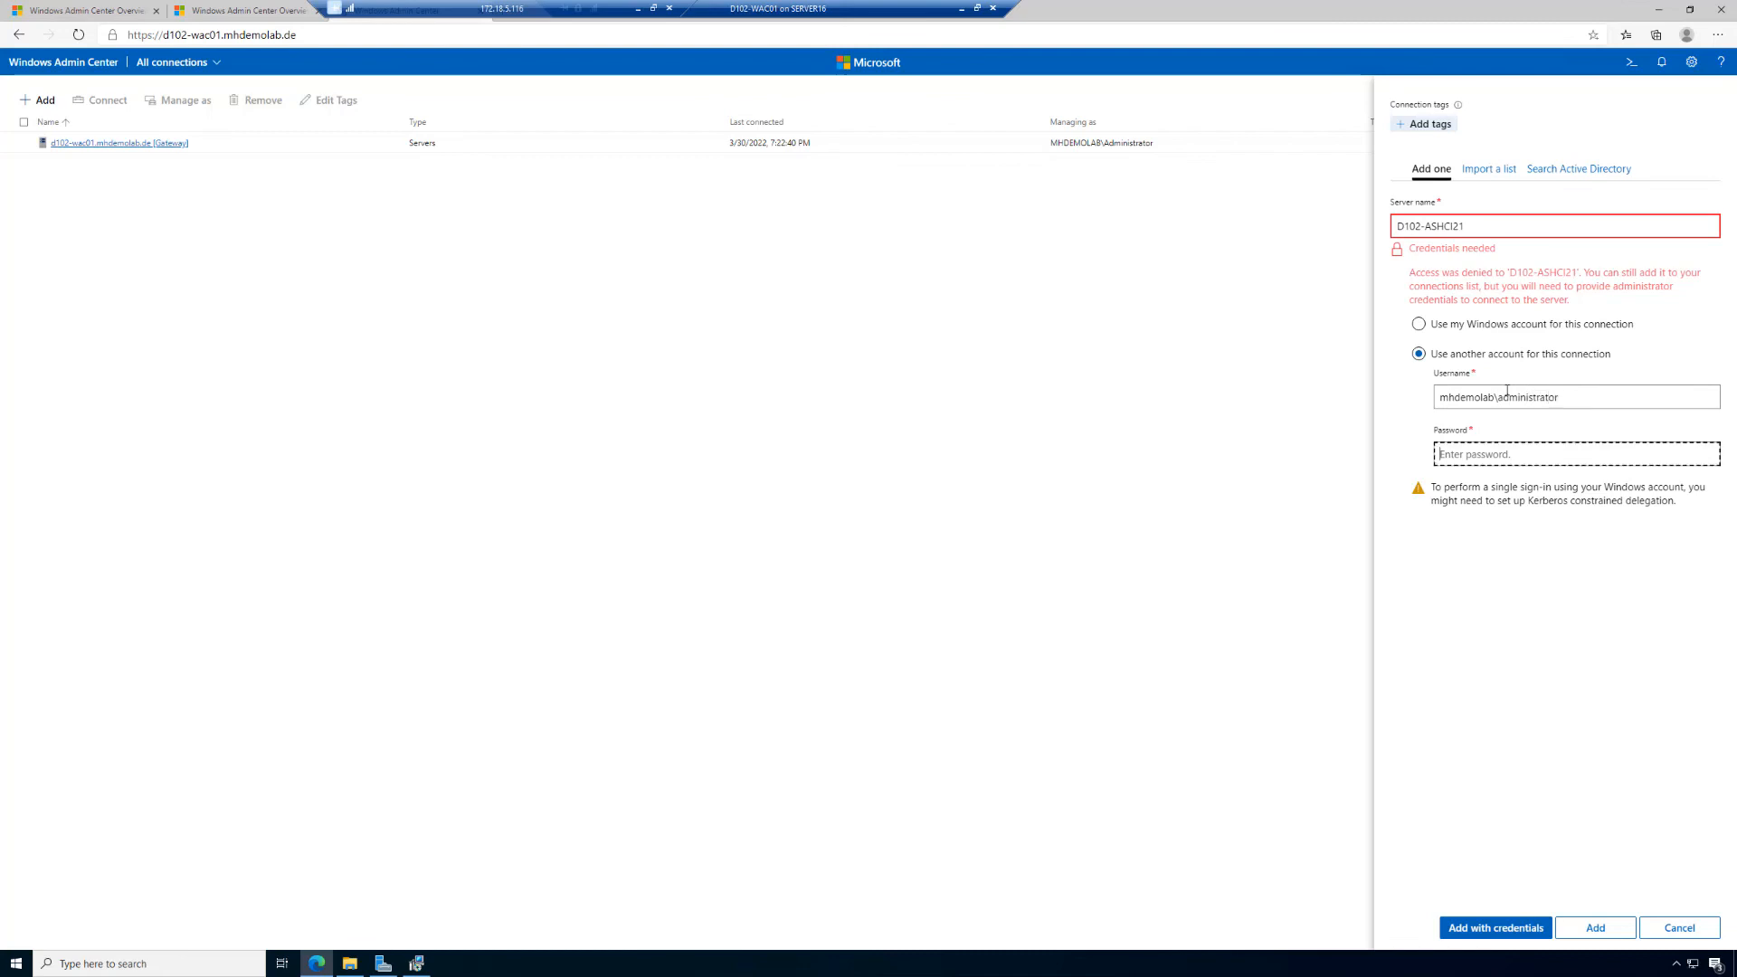
{"action": "type", "text": "••••••••"}
{"action": "left_click", "coordinate": [1510, 933]}
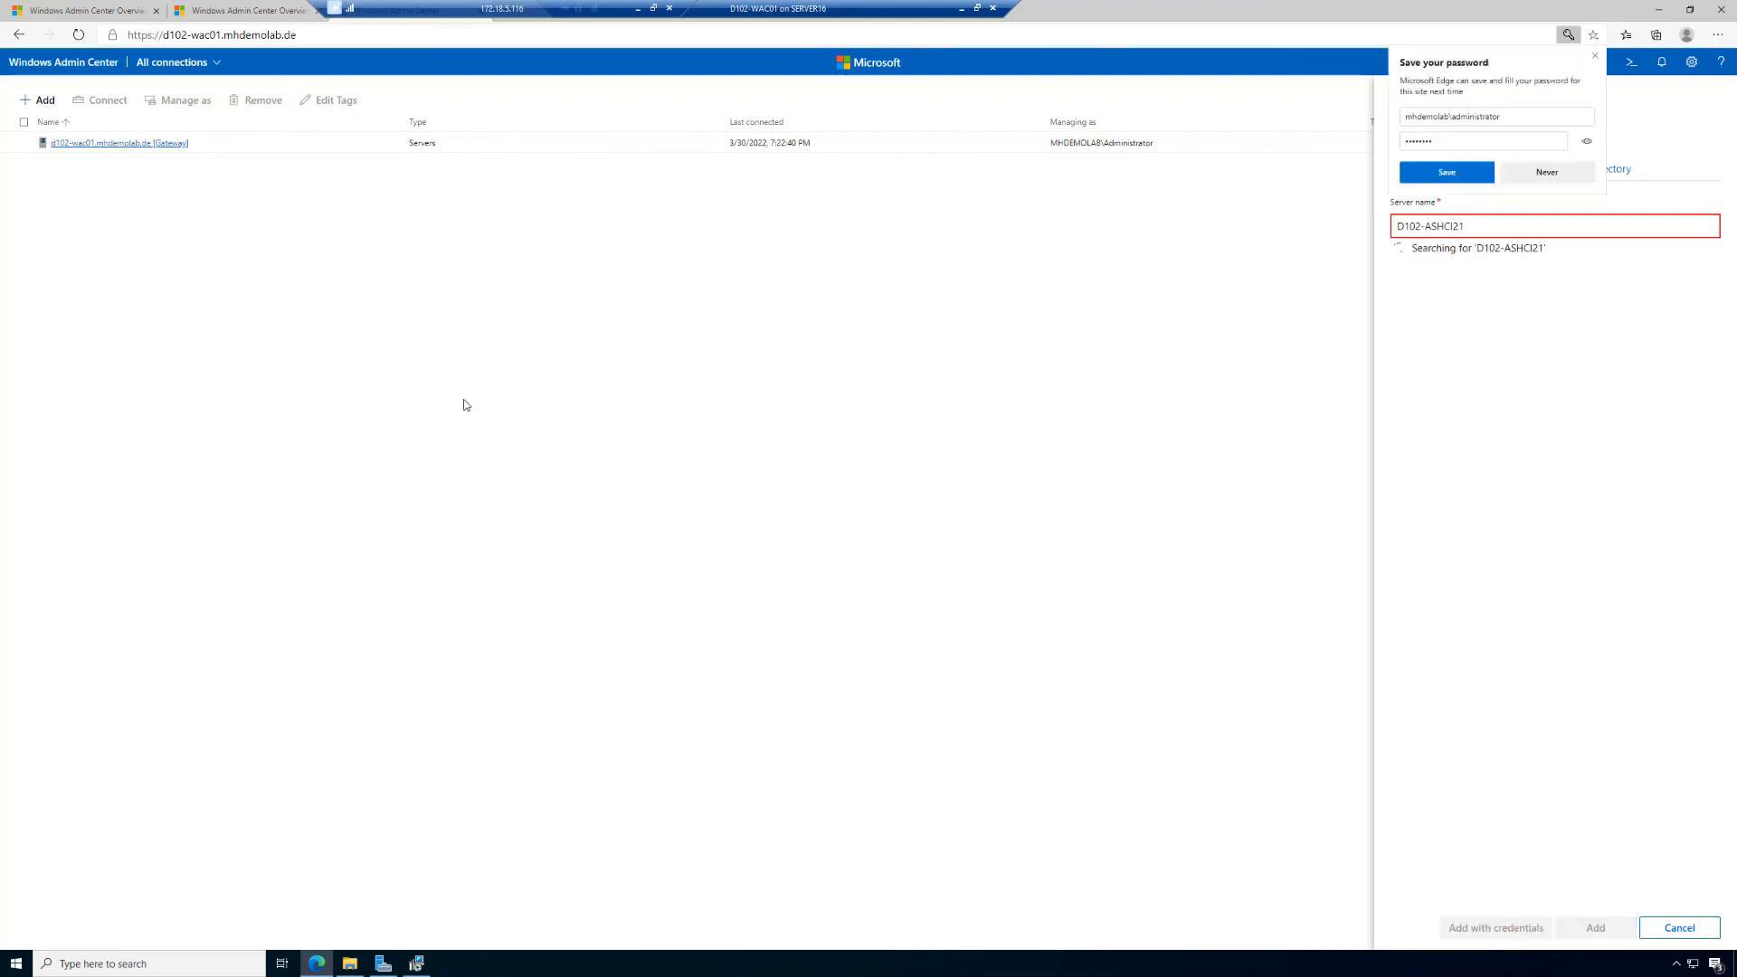
{"action": "left_click", "coordinate": [1460, 171]}
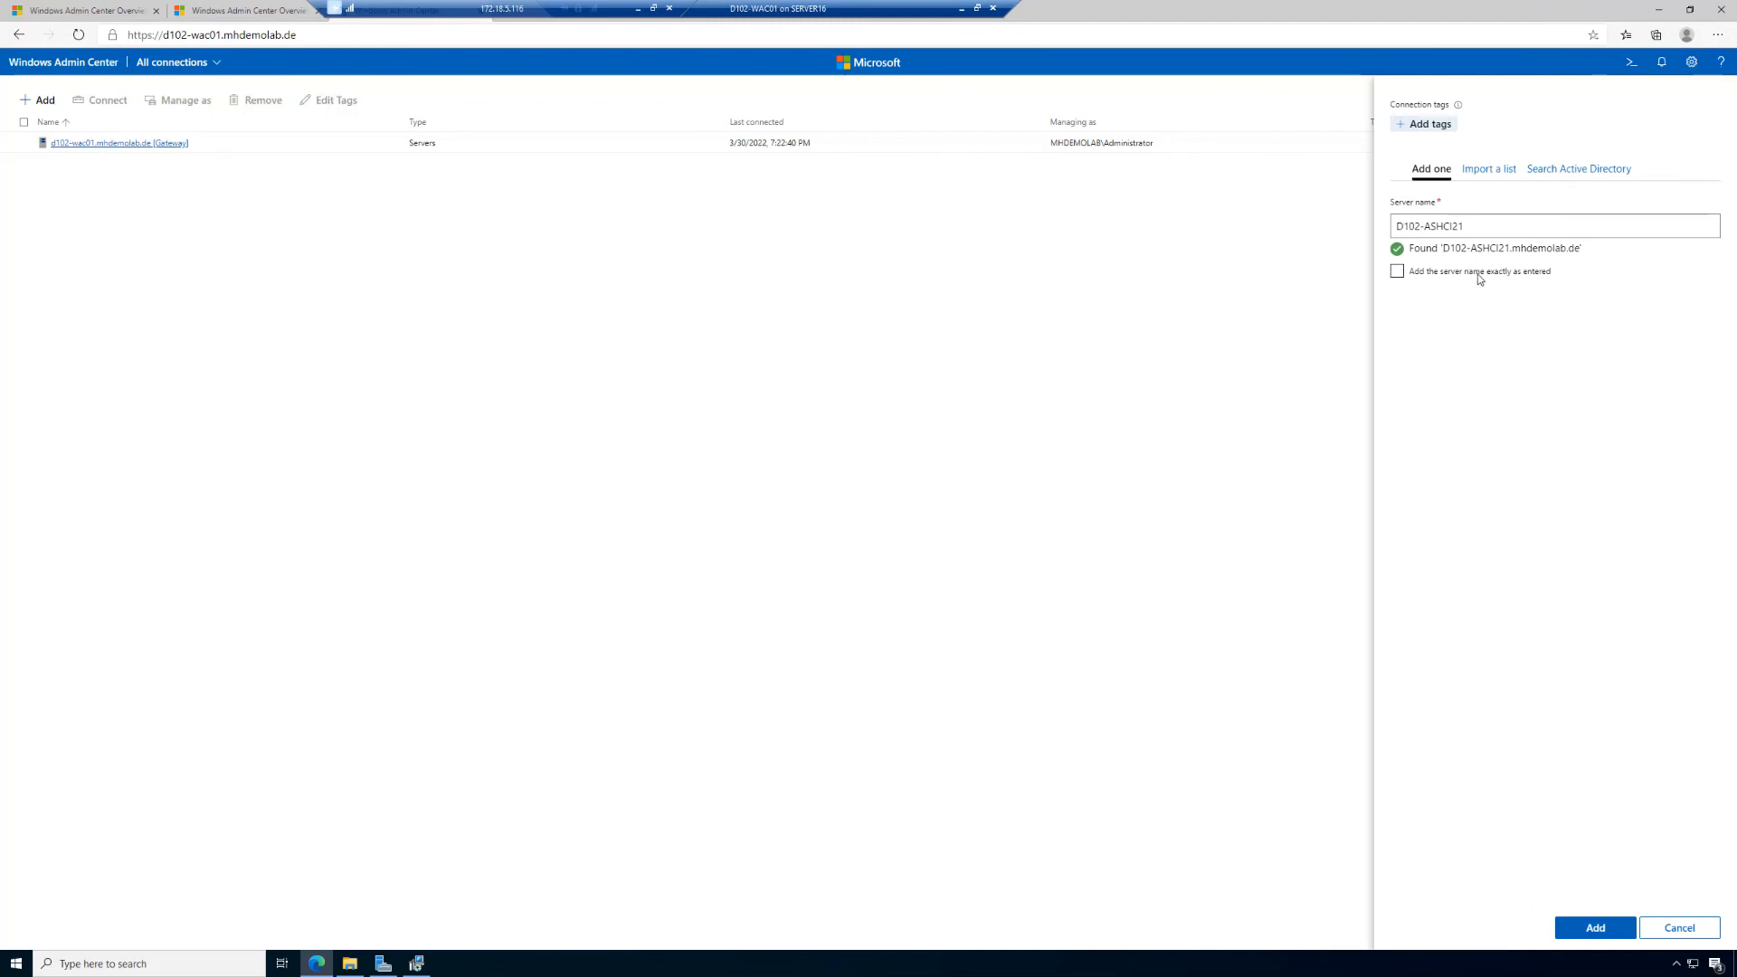
{"action": "left_click", "coordinate": [1595, 928]}
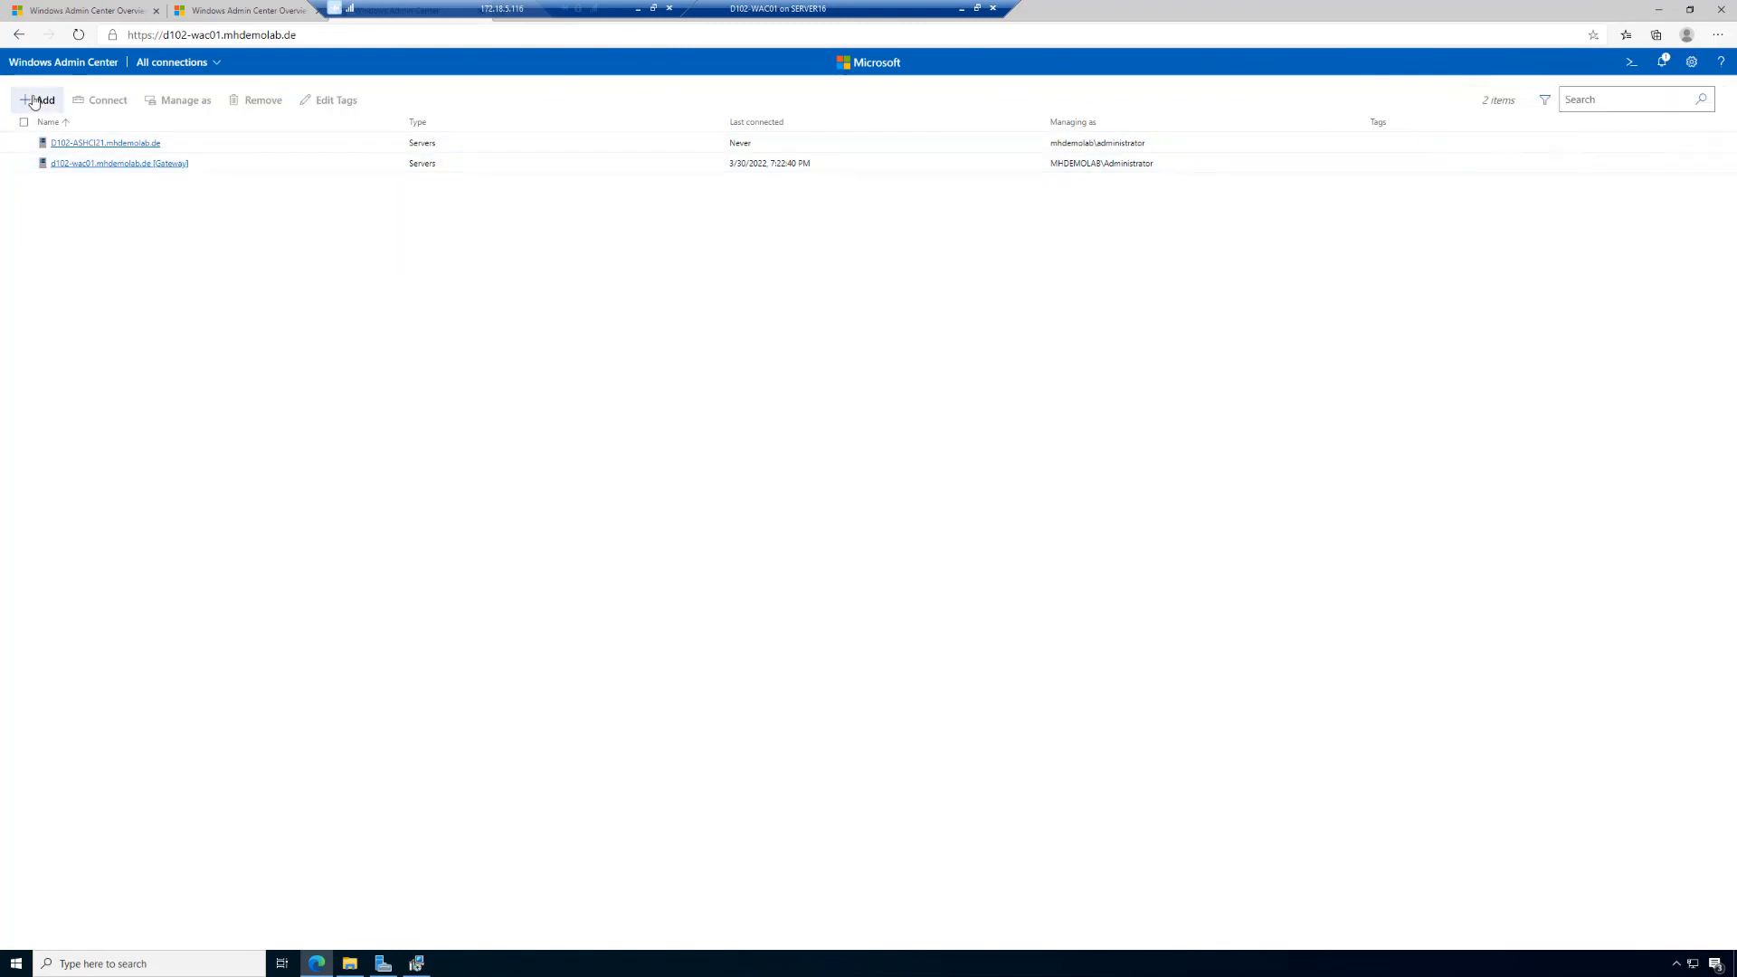
Start adding a second server connection with D102-ASHCI22 as the server name
{"action": "left_click", "coordinate": [35, 100]}
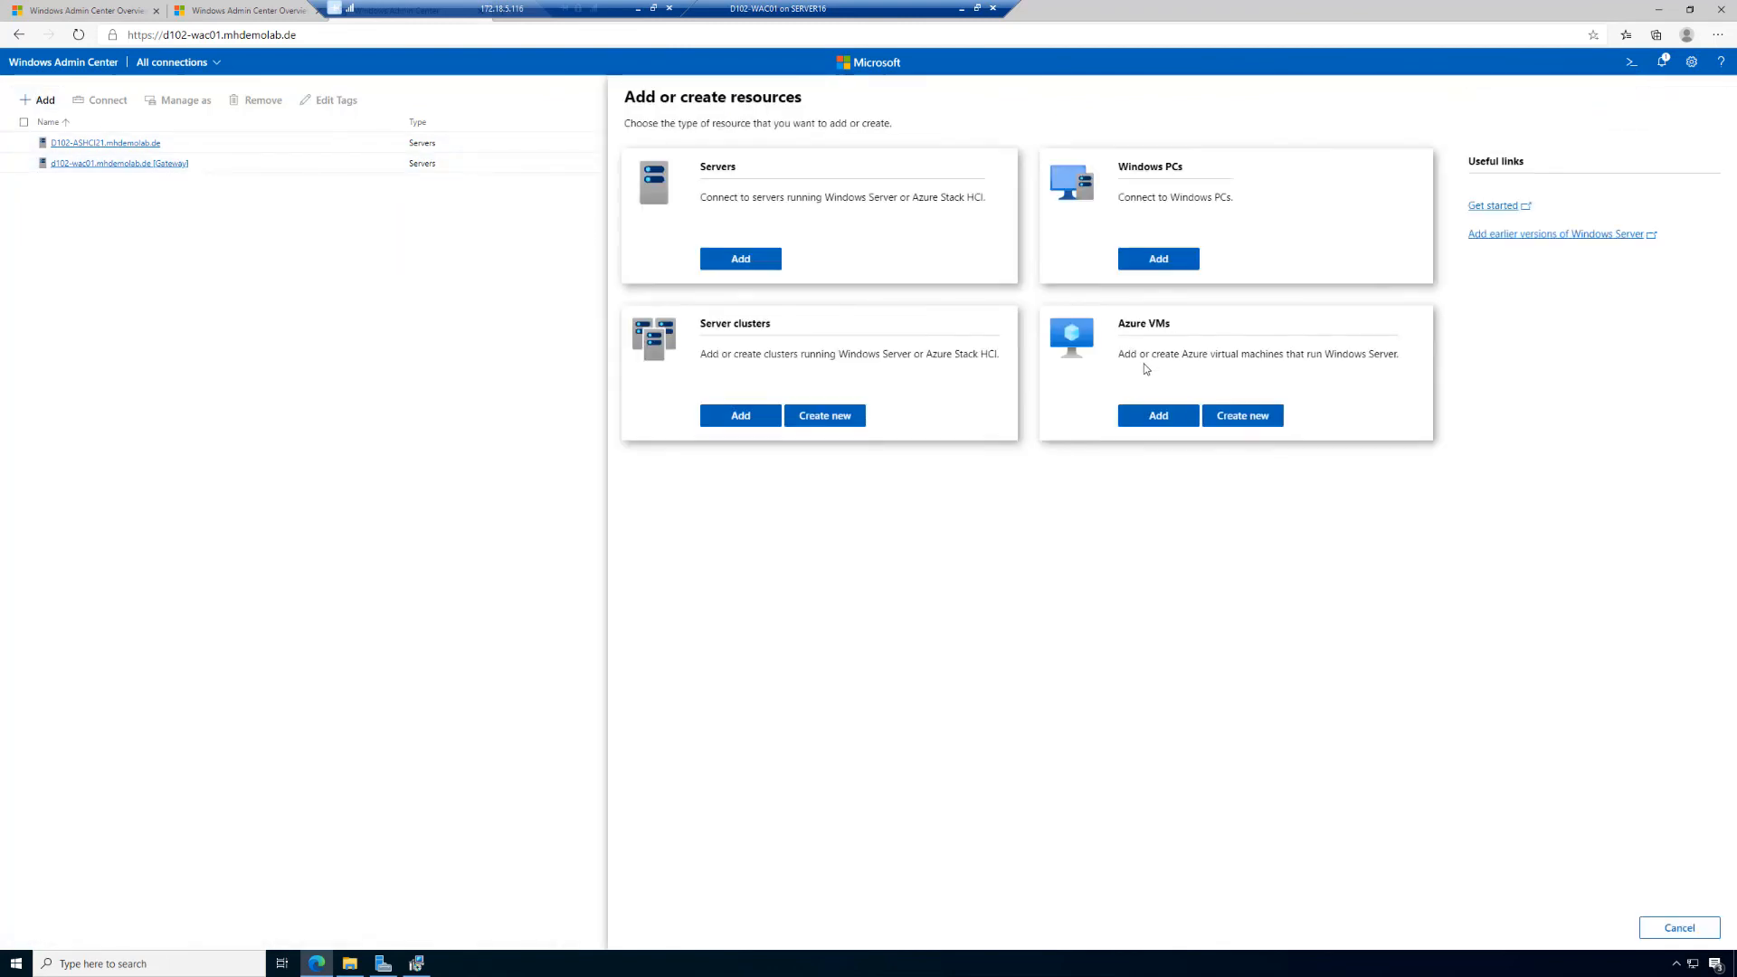
{"action": "left_click", "coordinate": [740, 259]}
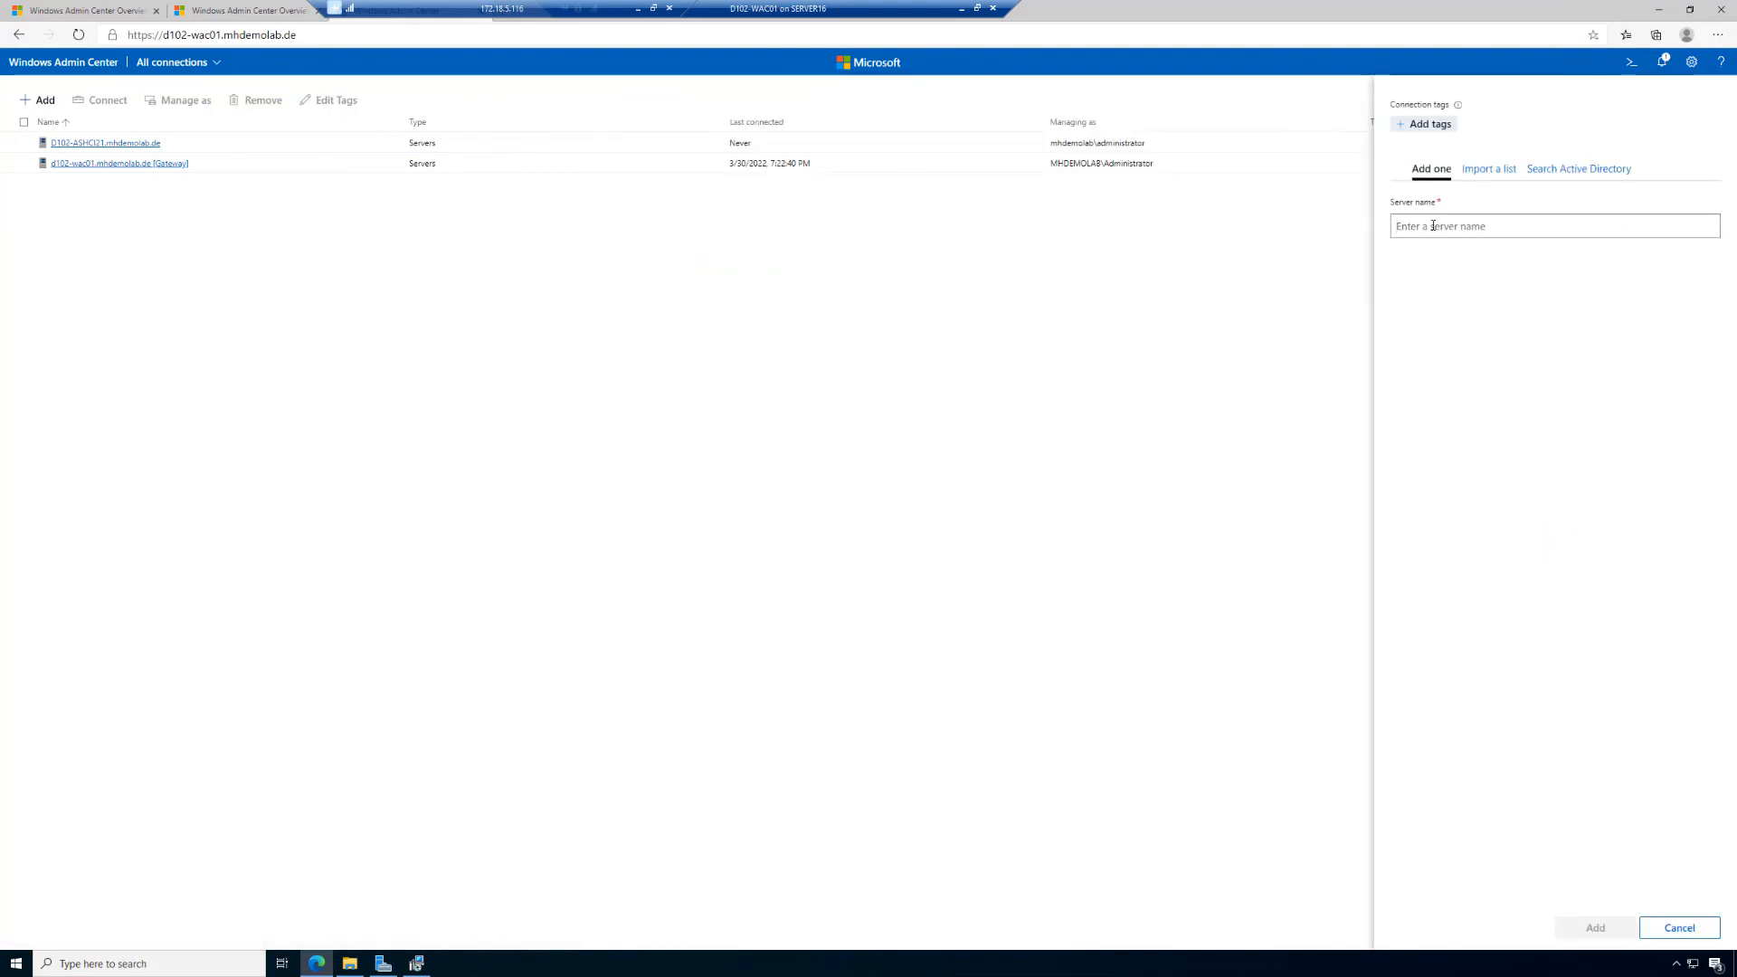
{"action": "type", "text": "D102-ASHCI"}
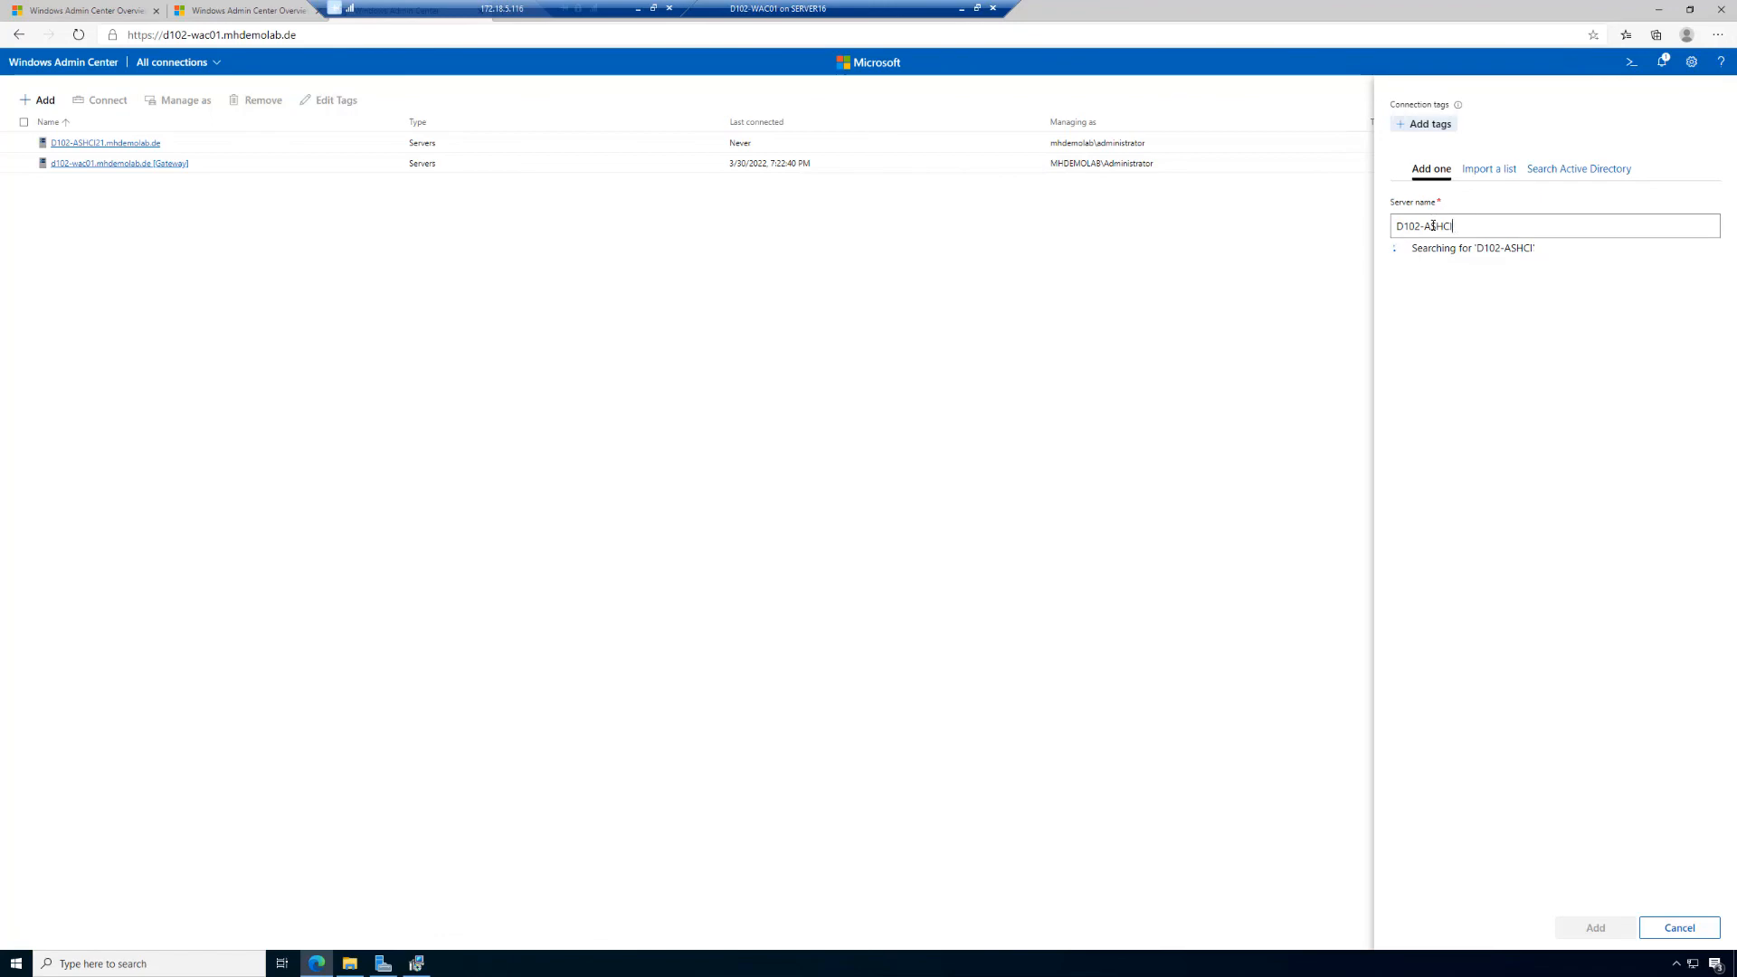
{"action": "type", "text": "22"}
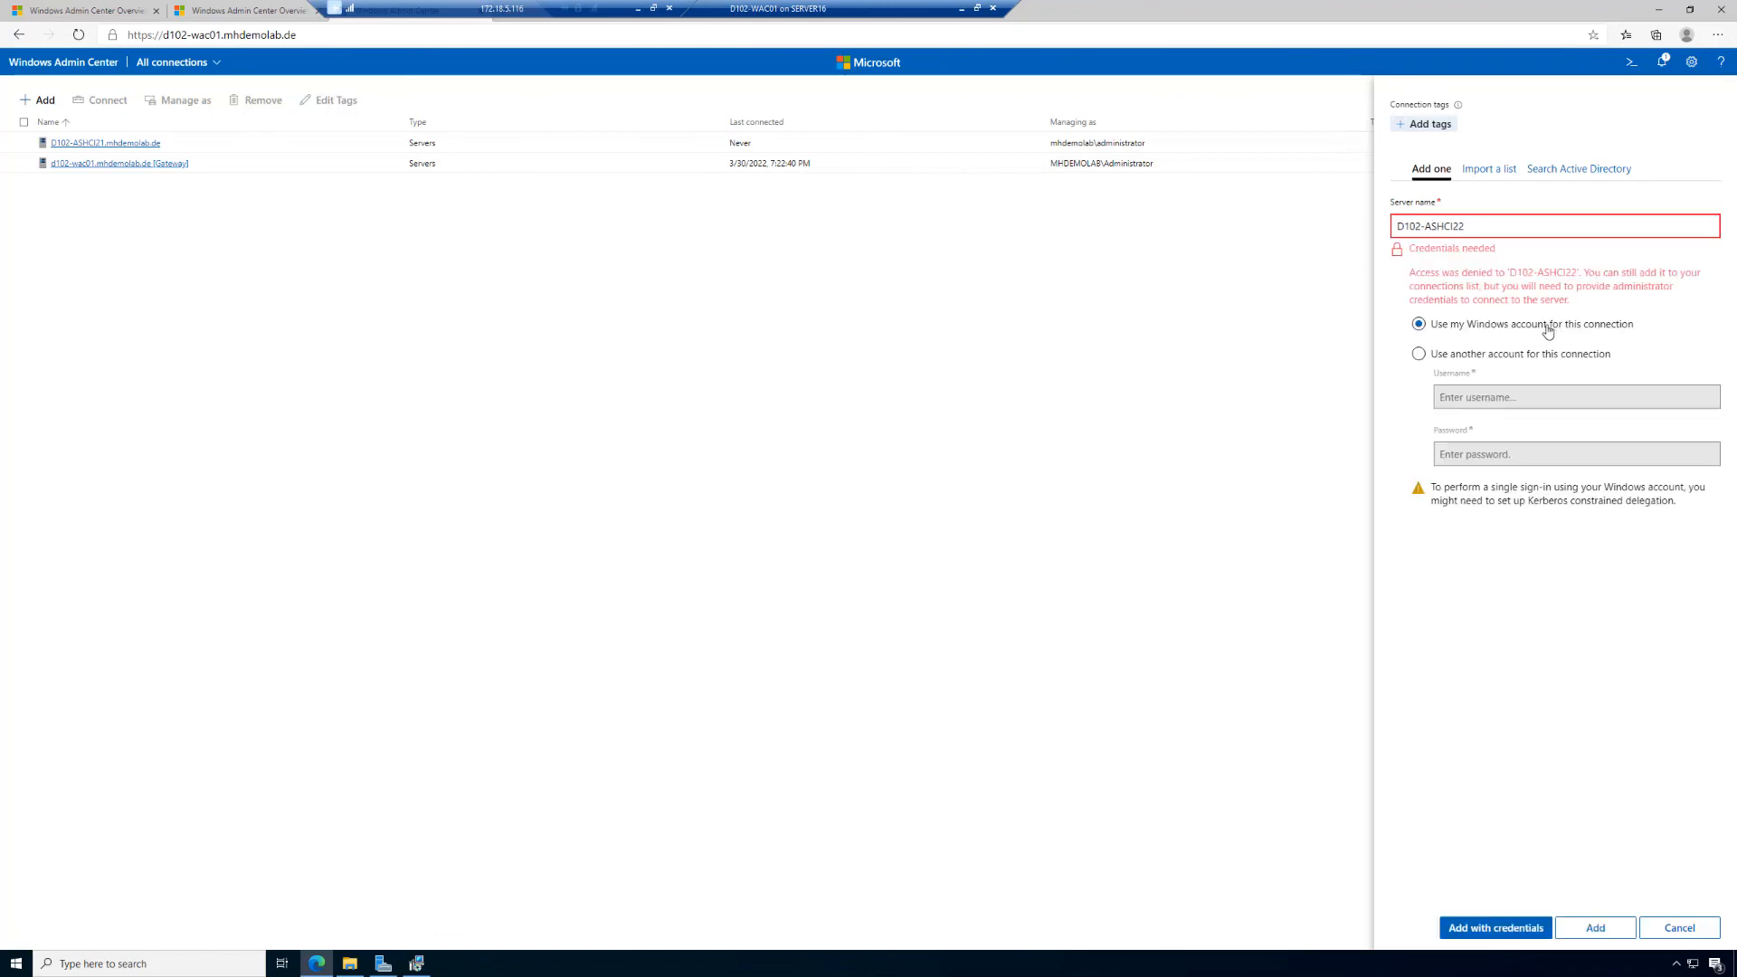
Add D102-ASHCI22 using another account, filling in the saved mhdemolab\administrator username and account password
{"action": "left_click", "coordinate": [1511, 358]}
{"action": "left_click", "coordinate": [1546, 398]}
{"action": "left_click", "coordinate": [1559, 432]}
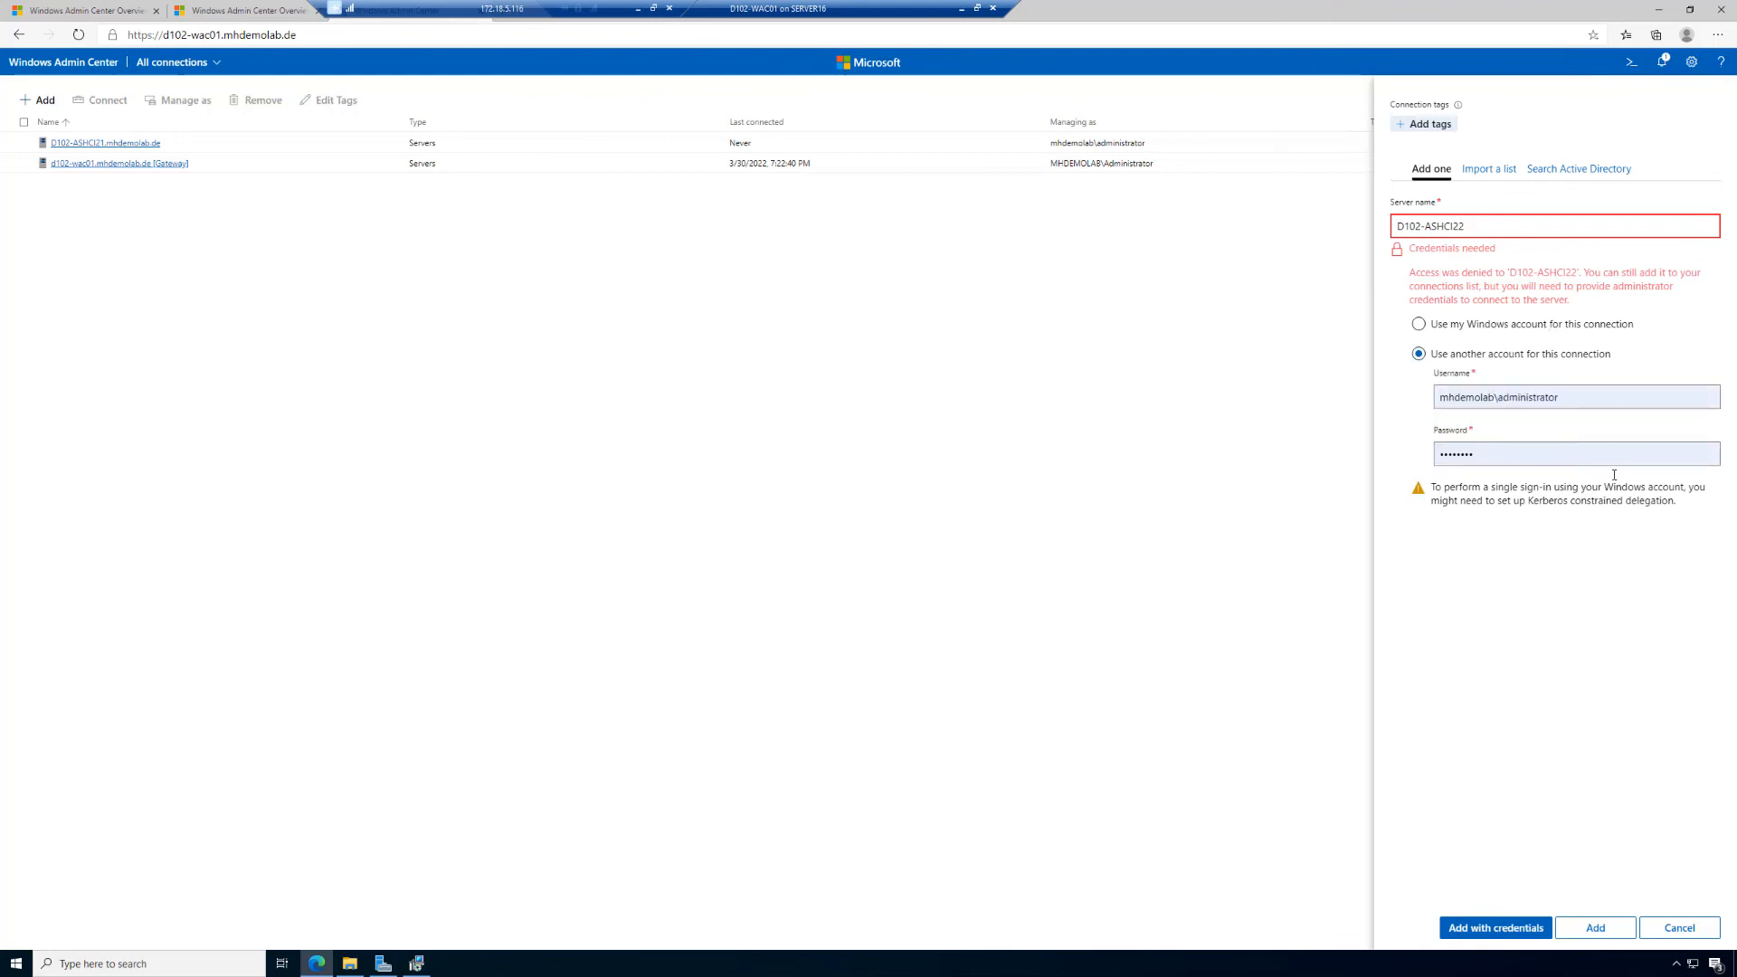
{"action": "left_click", "coordinate": [1502, 927]}
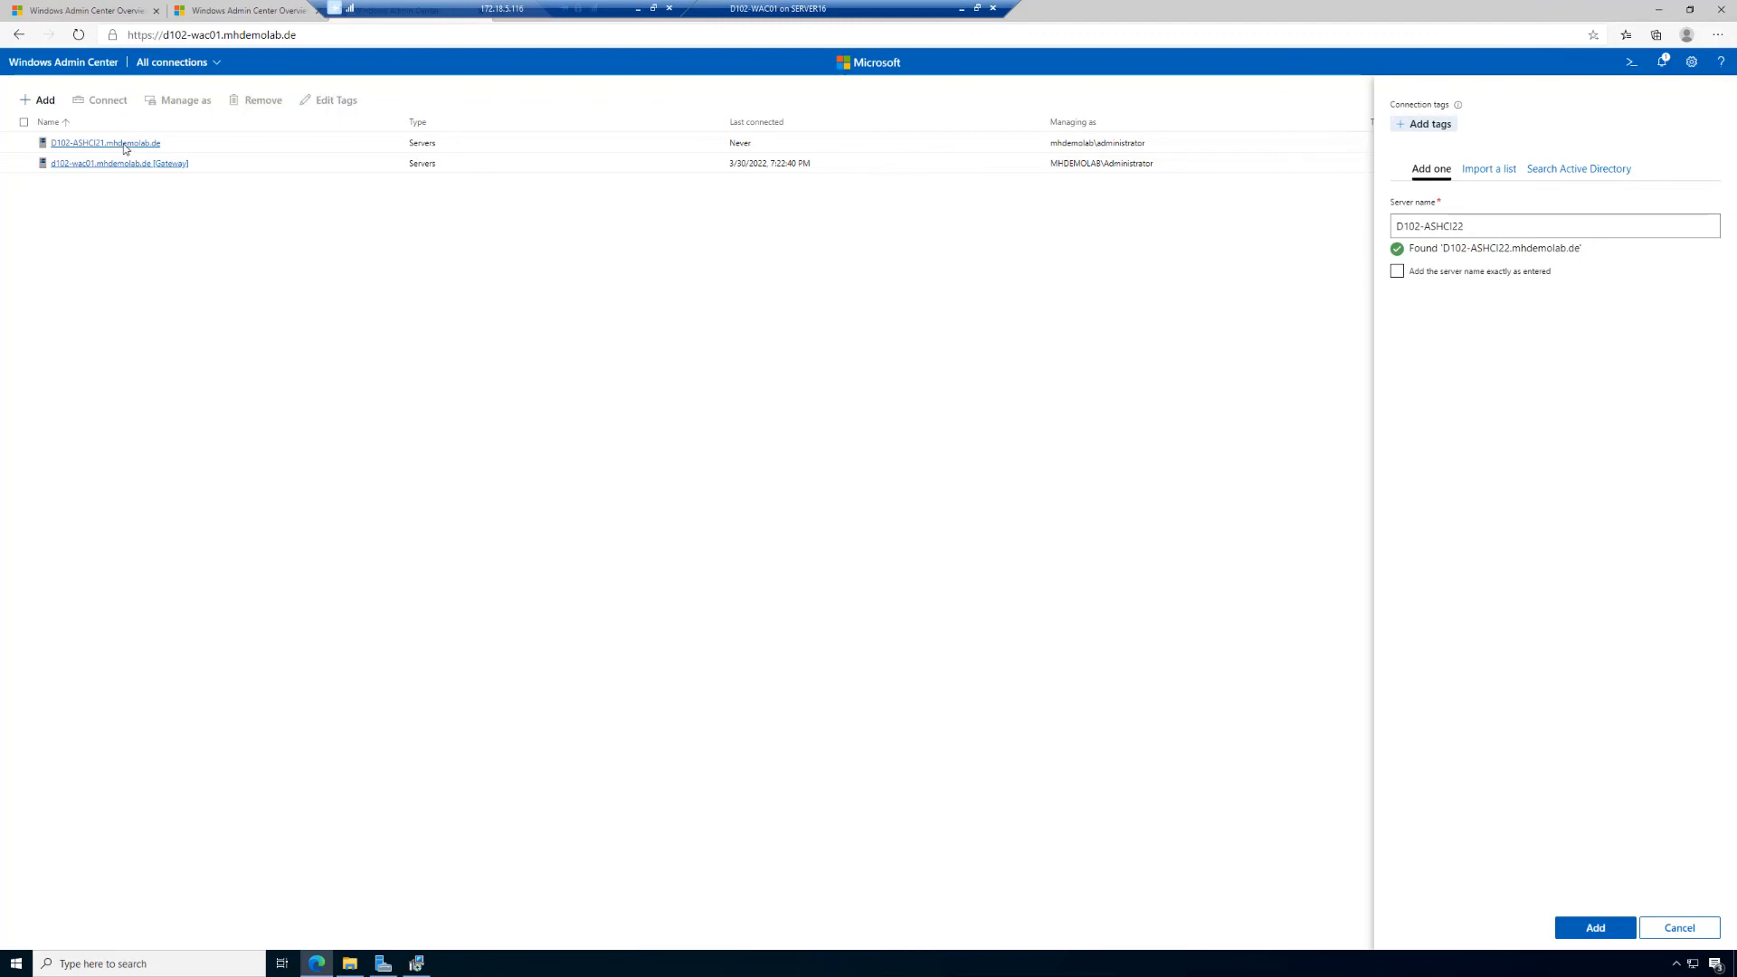
{"action": "left_click", "coordinate": [1594, 927]}
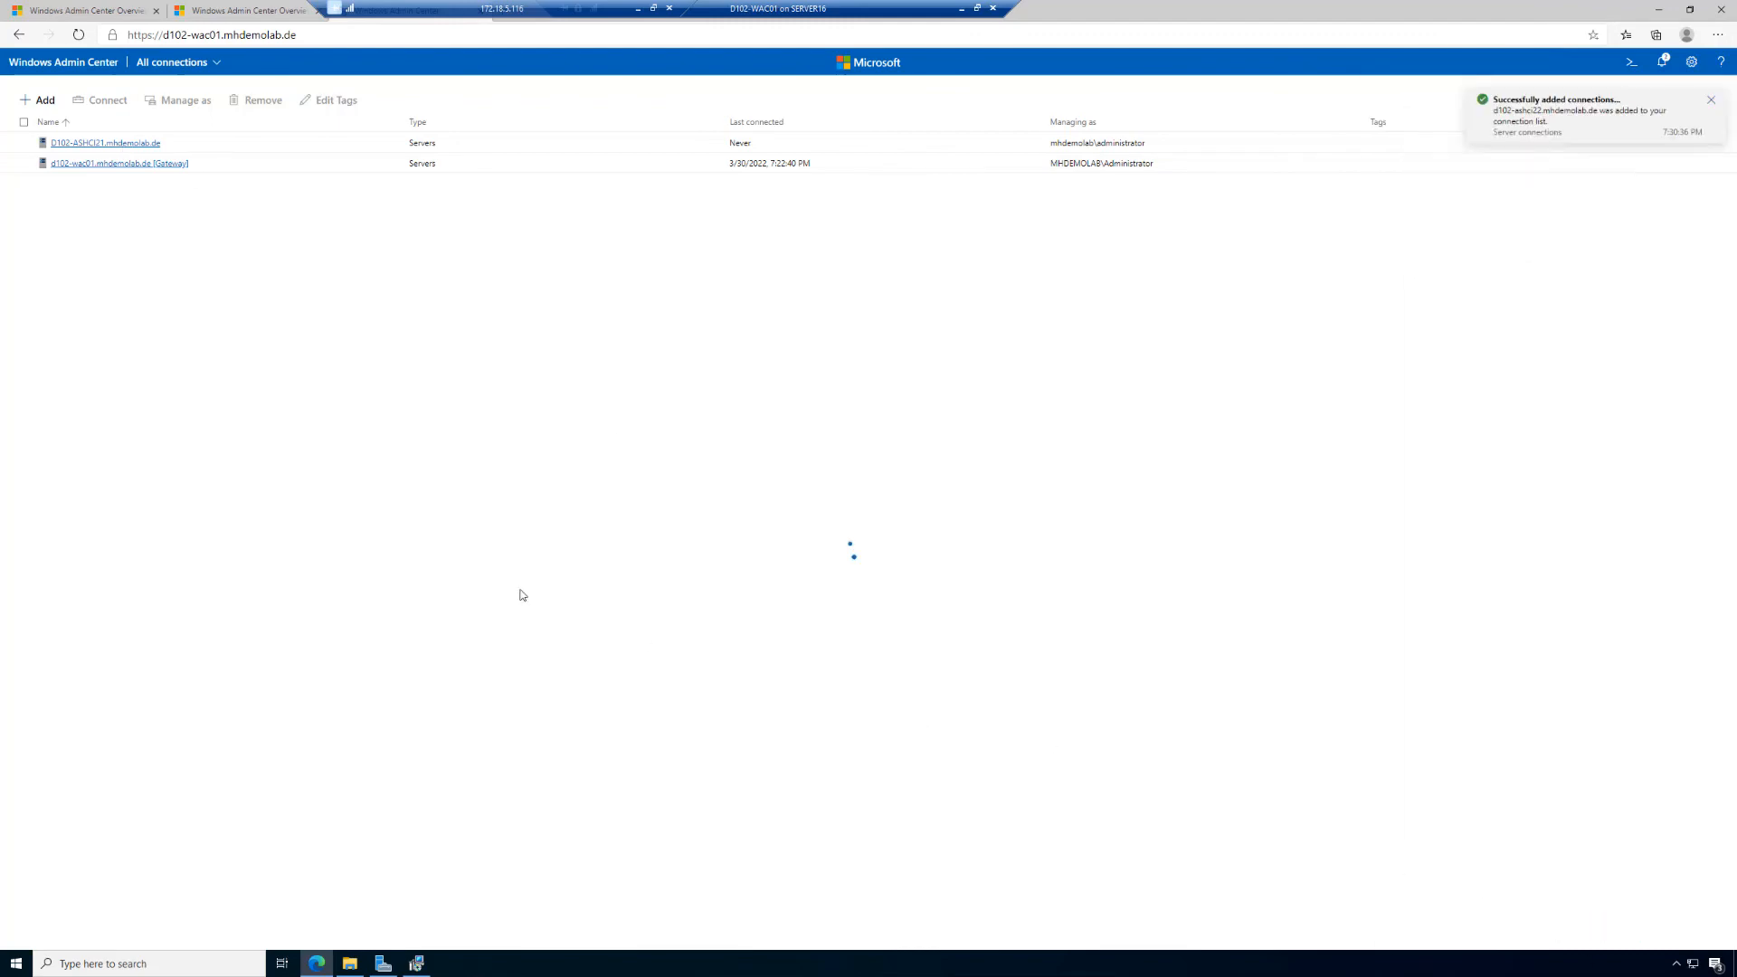
Connect to D102-ASHCI21.mhdemolab.de and look through its overview, installed apps, roles and features, and devices
{"action": "left_click", "coordinate": [107, 143]}
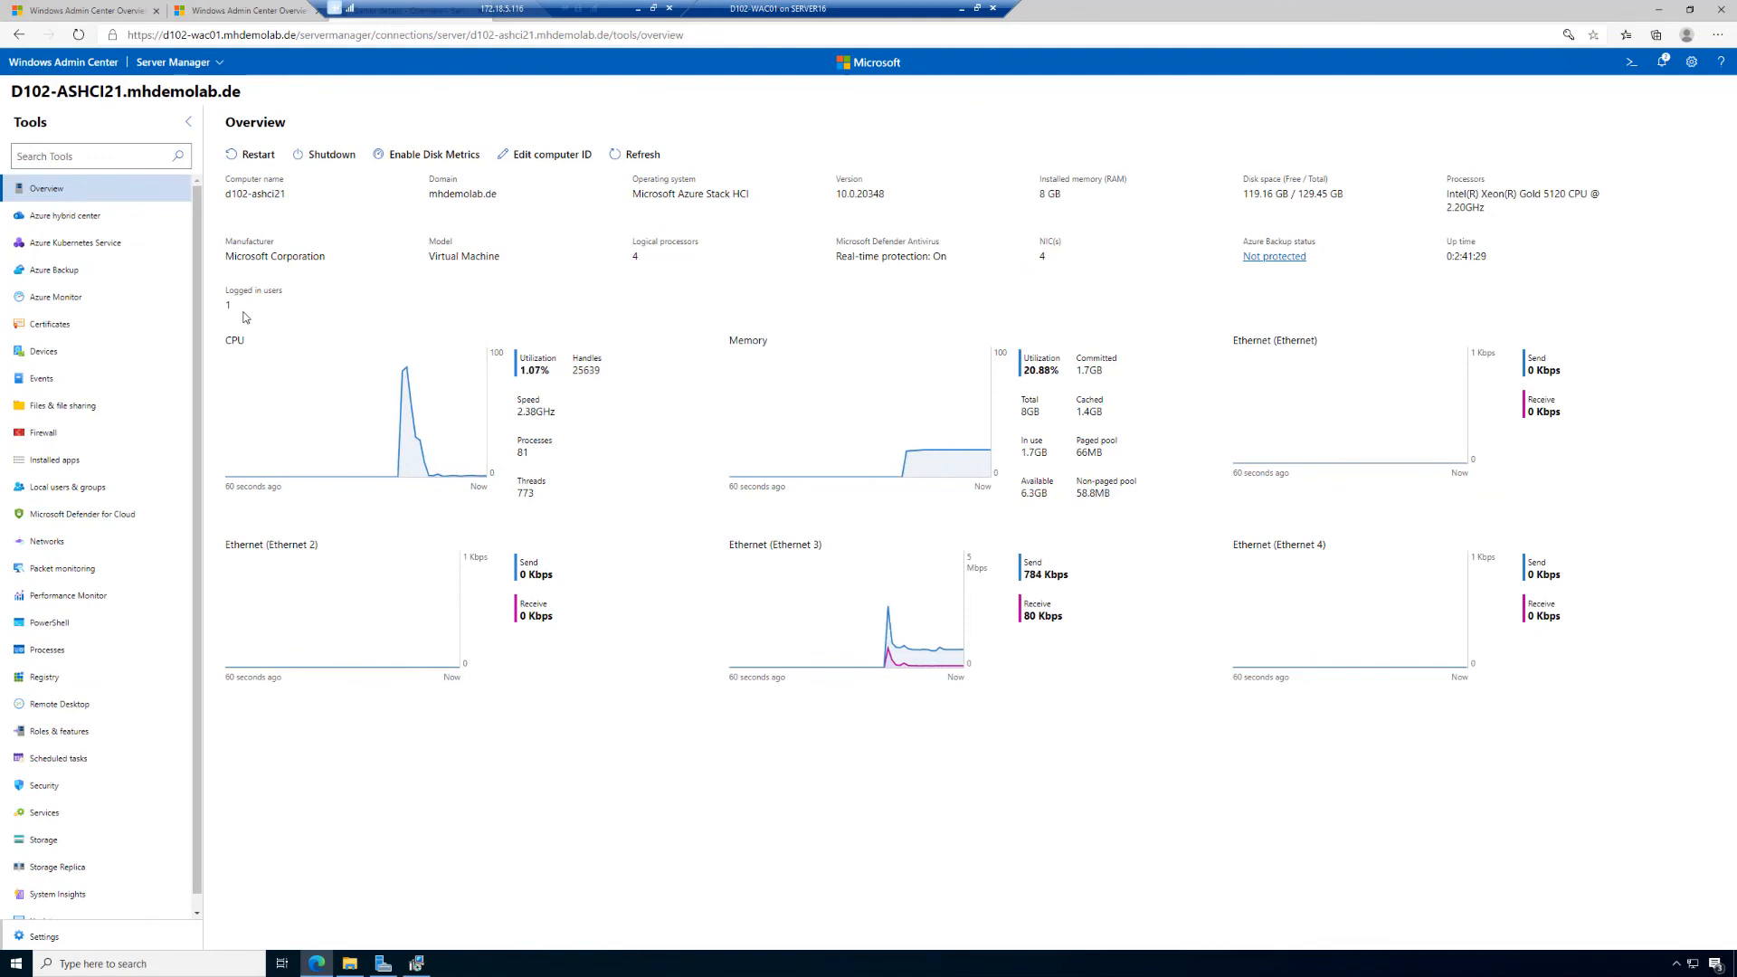
{"action": "left_click", "coordinate": [51, 462]}
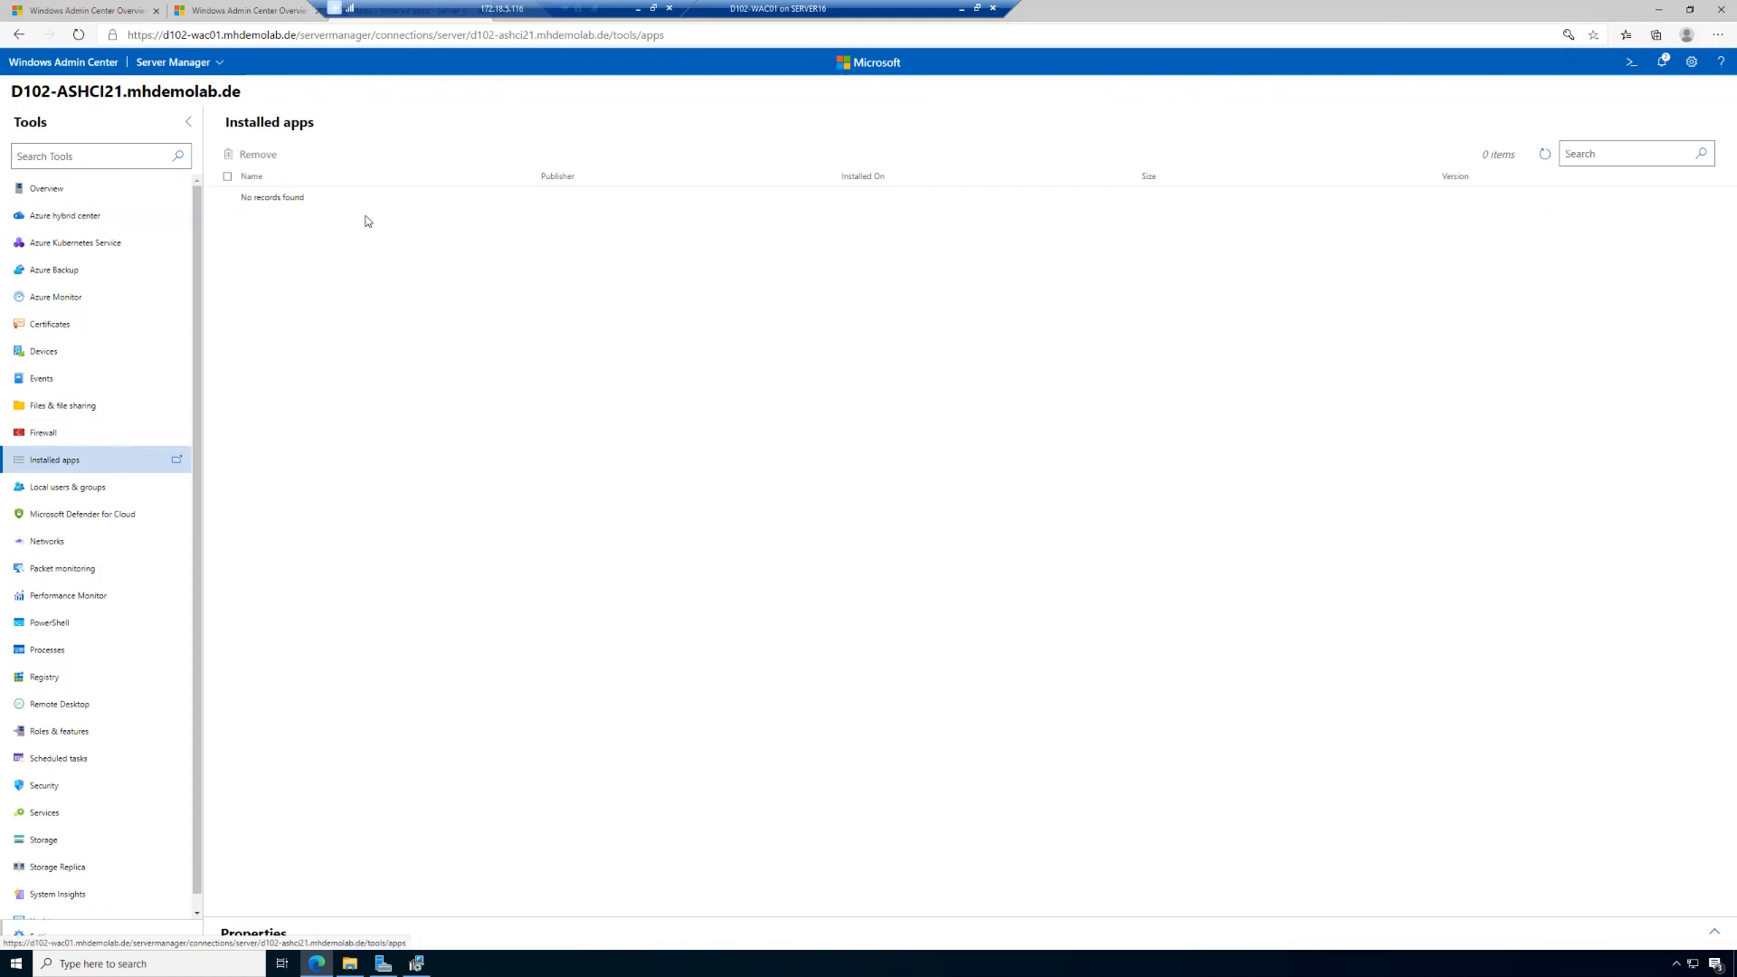
{"action": "left_click", "coordinate": [88, 740]}
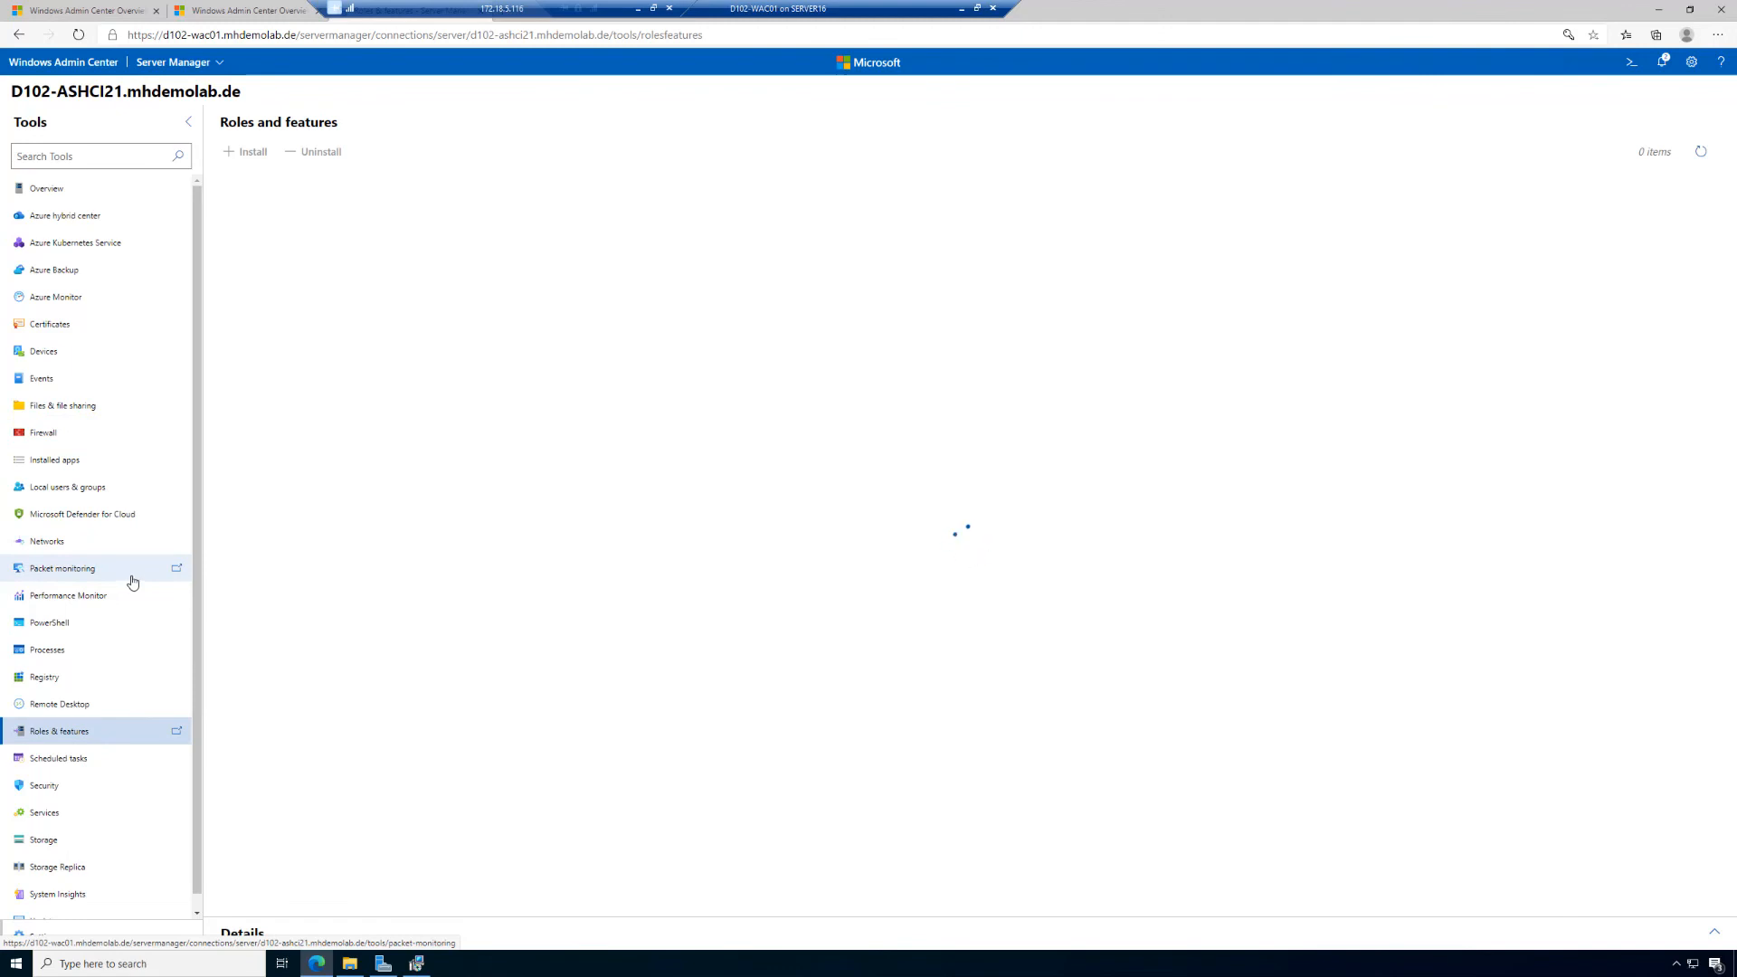
{"action": "left_click", "coordinate": [61, 359]}
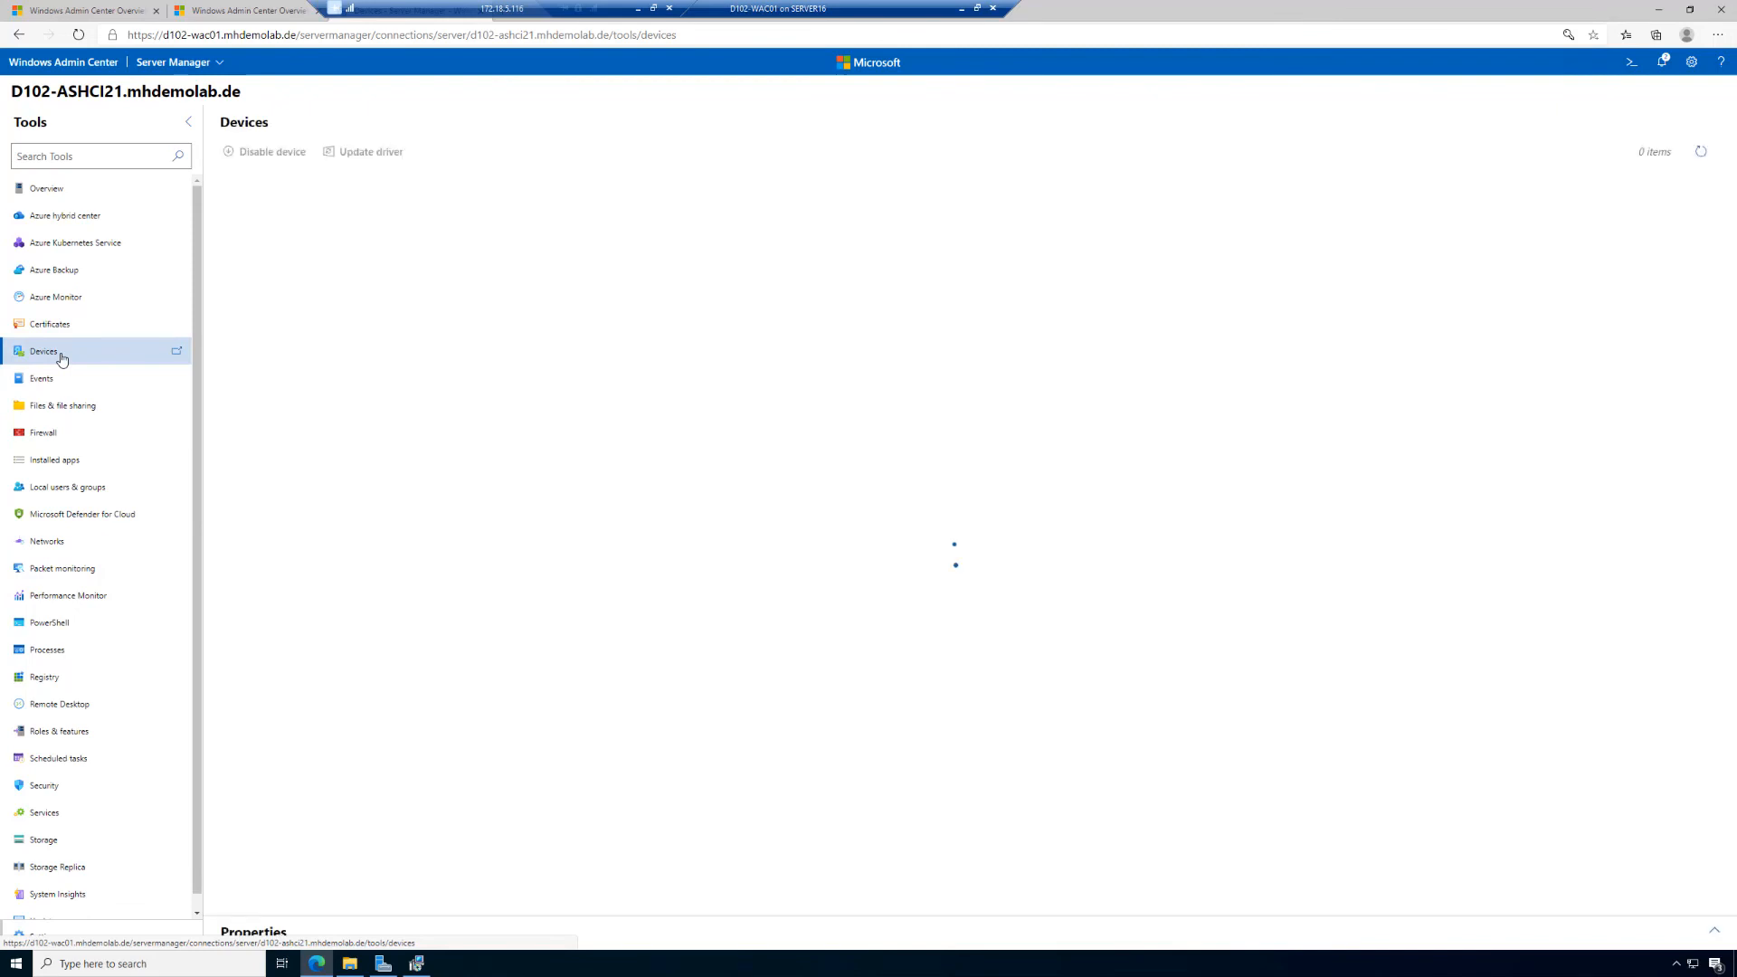